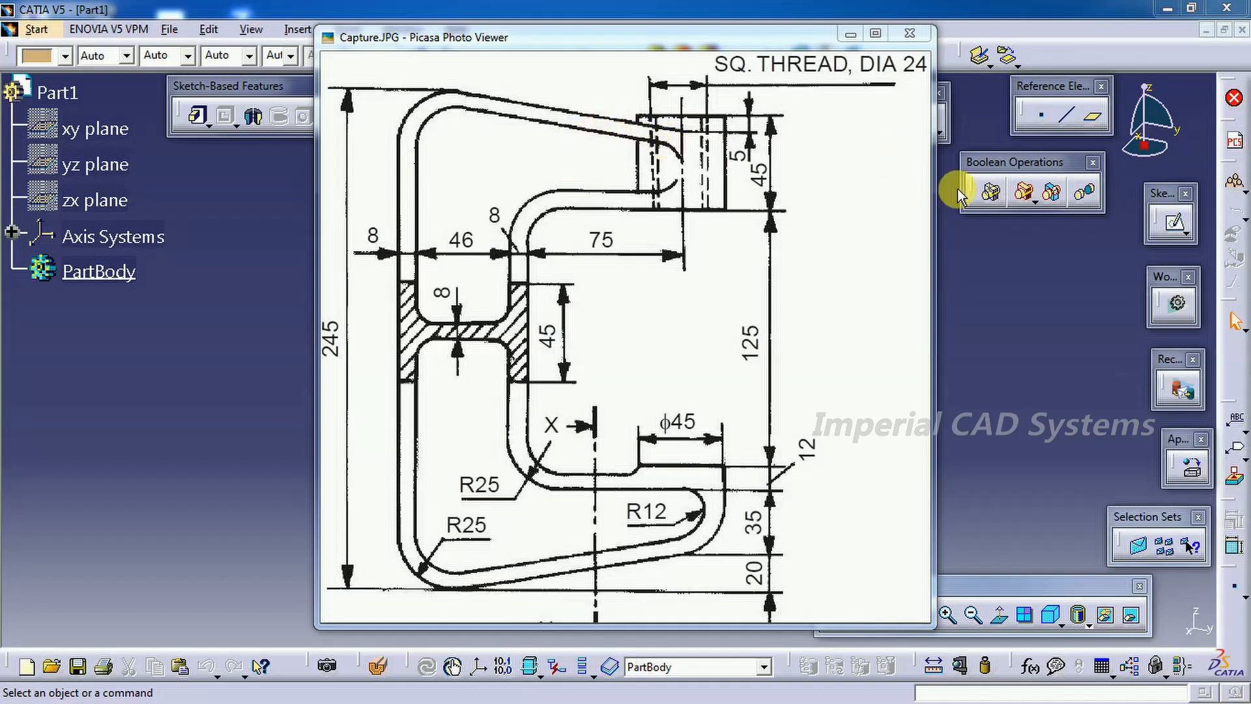
Review the frame drawing Capture.JPG in Picasa Photo Viewer and start a sketch on the yz plane in CATIA
click(981, 266)
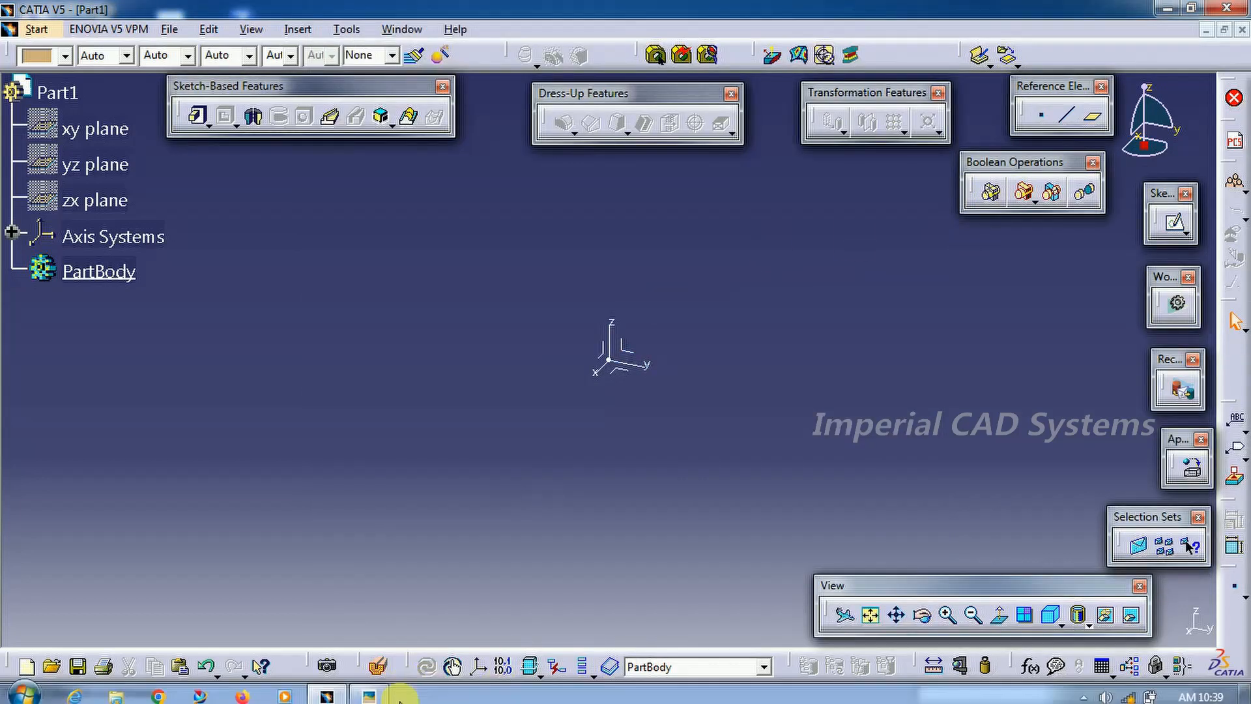
click(368, 691)
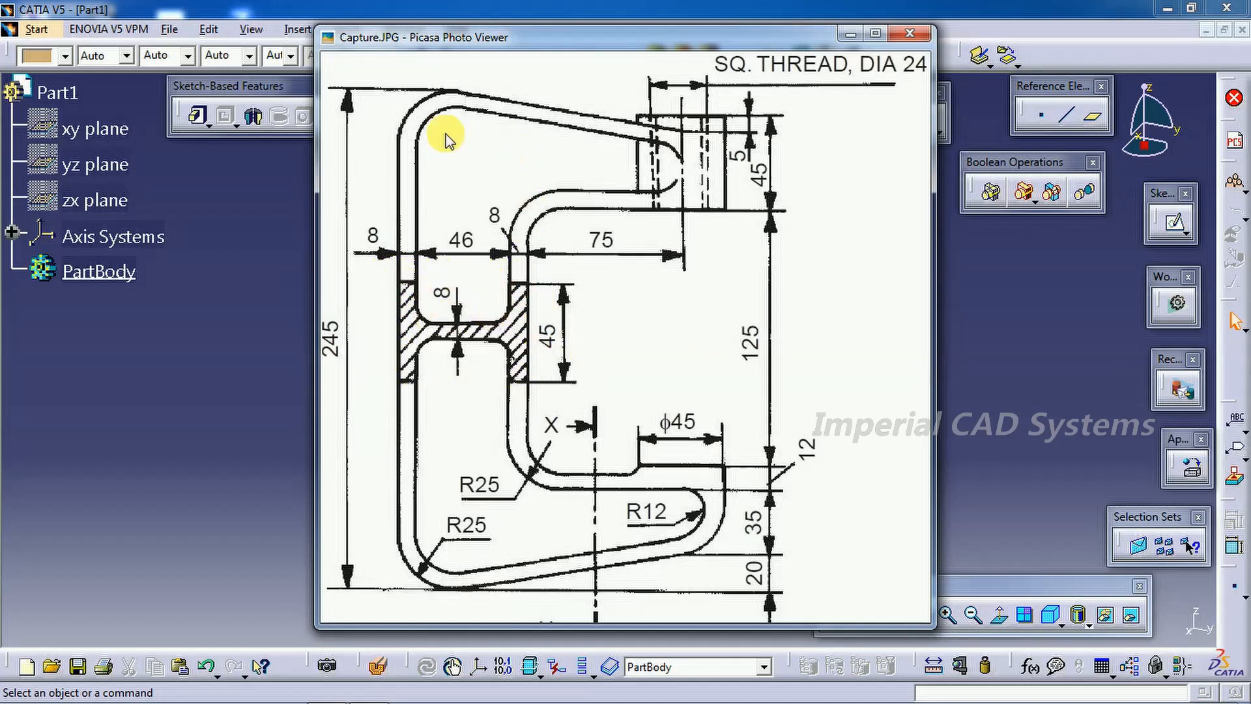
key(Escape)
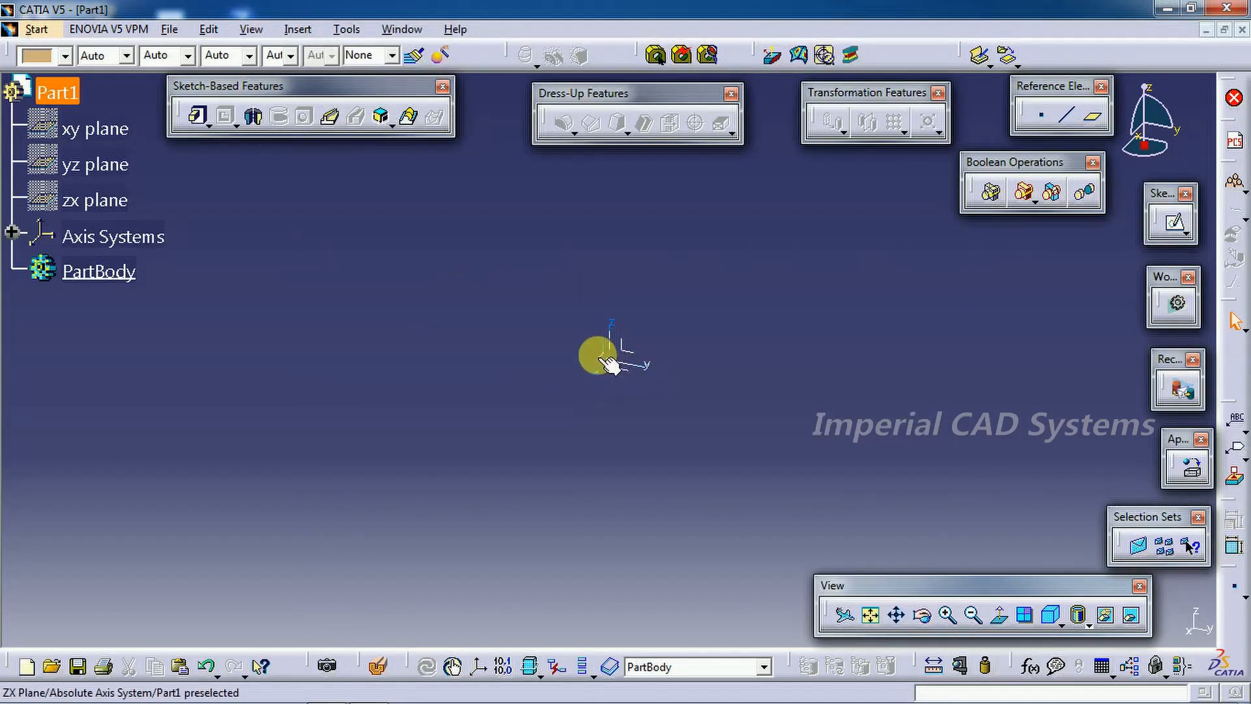
click(627, 347)
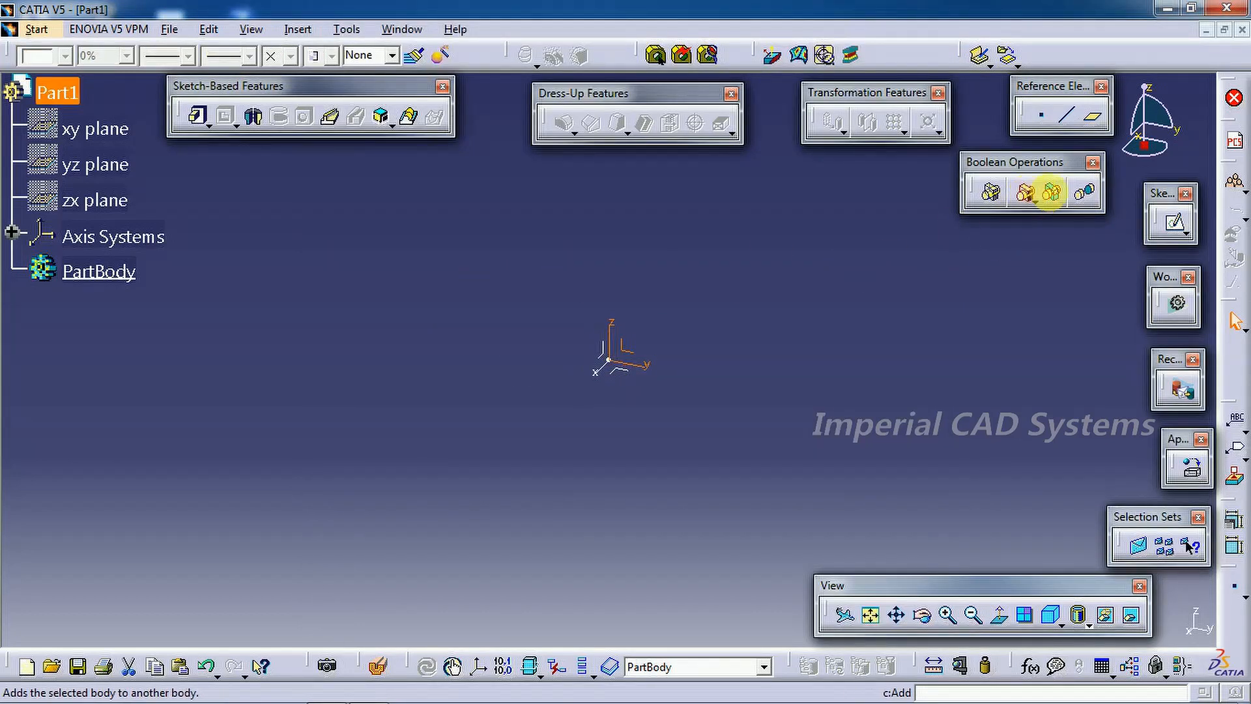
click(1178, 228)
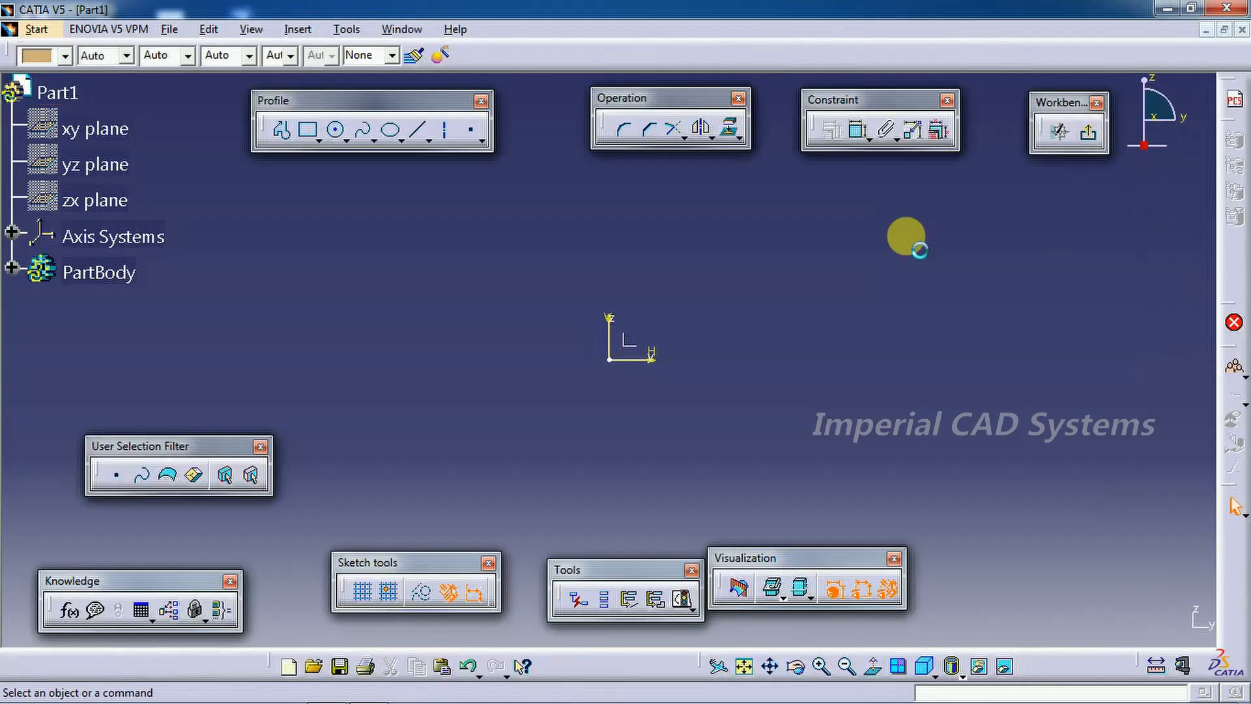
Draw a closed C-shaped profile with a vertical spine about 122 mm tall on the vertical axis and two arms extending from it
click(282, 130)
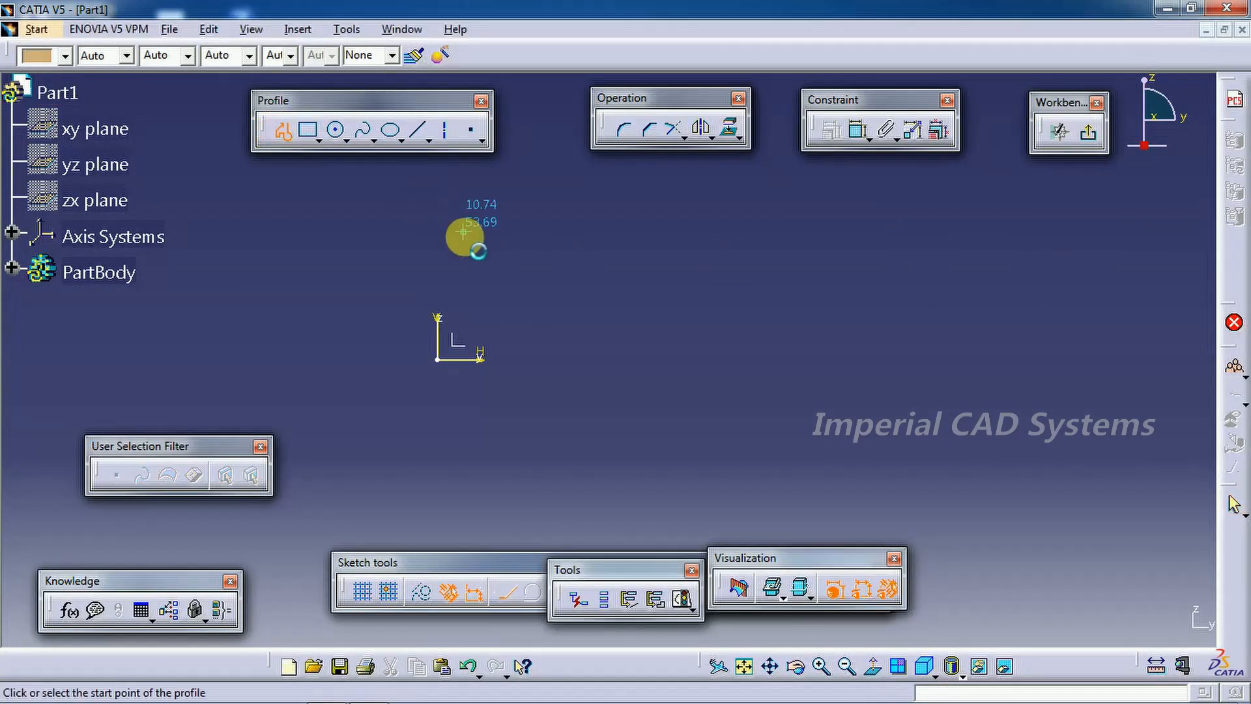
click(437, 202)
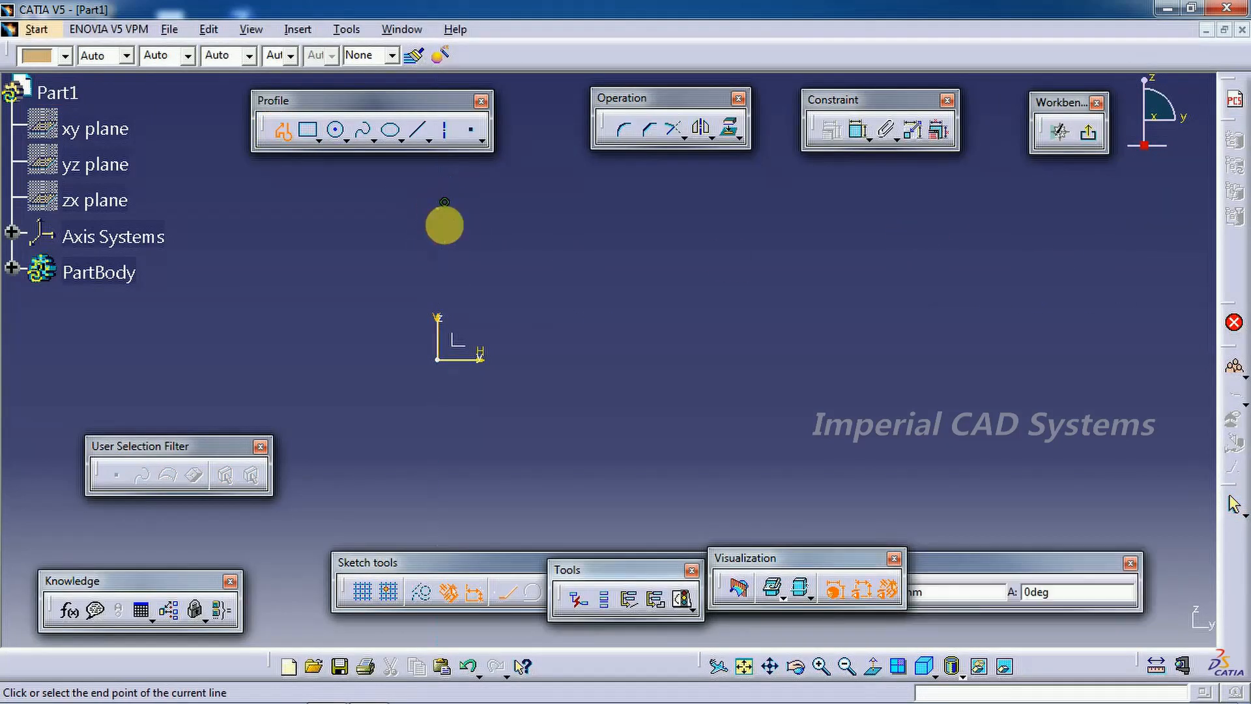
click(437, 499)
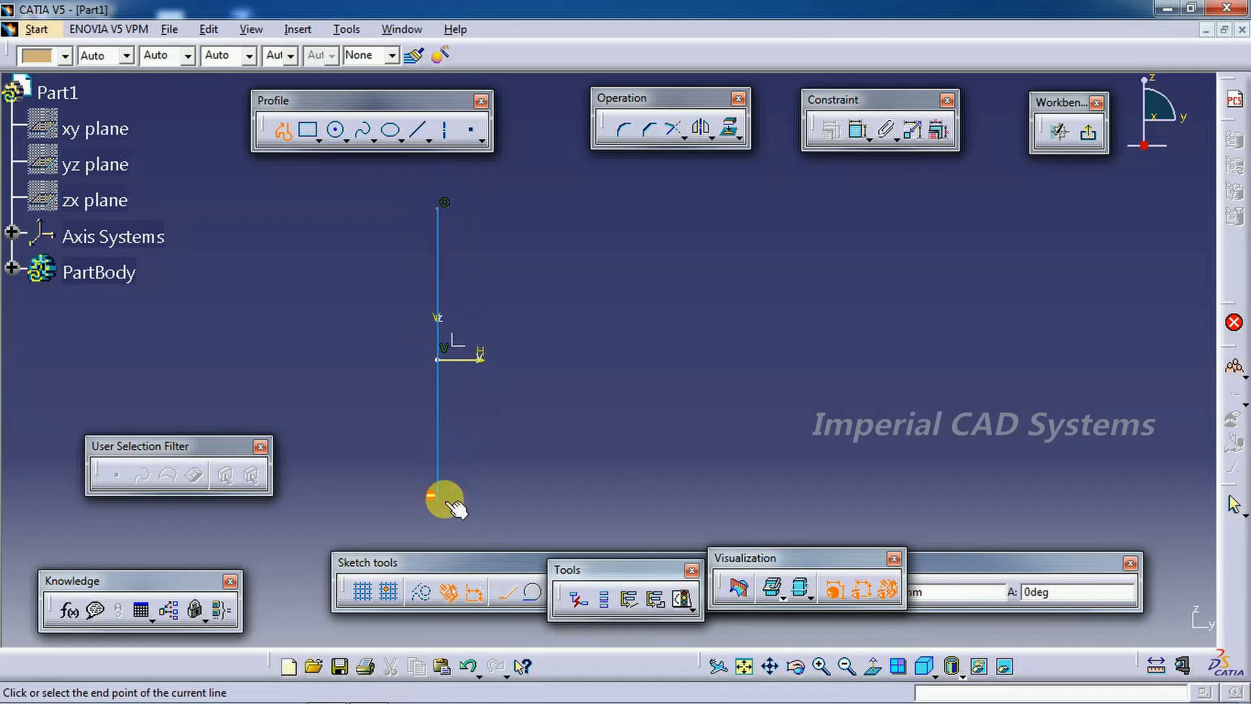
click(612, 430)
click(497, 440)
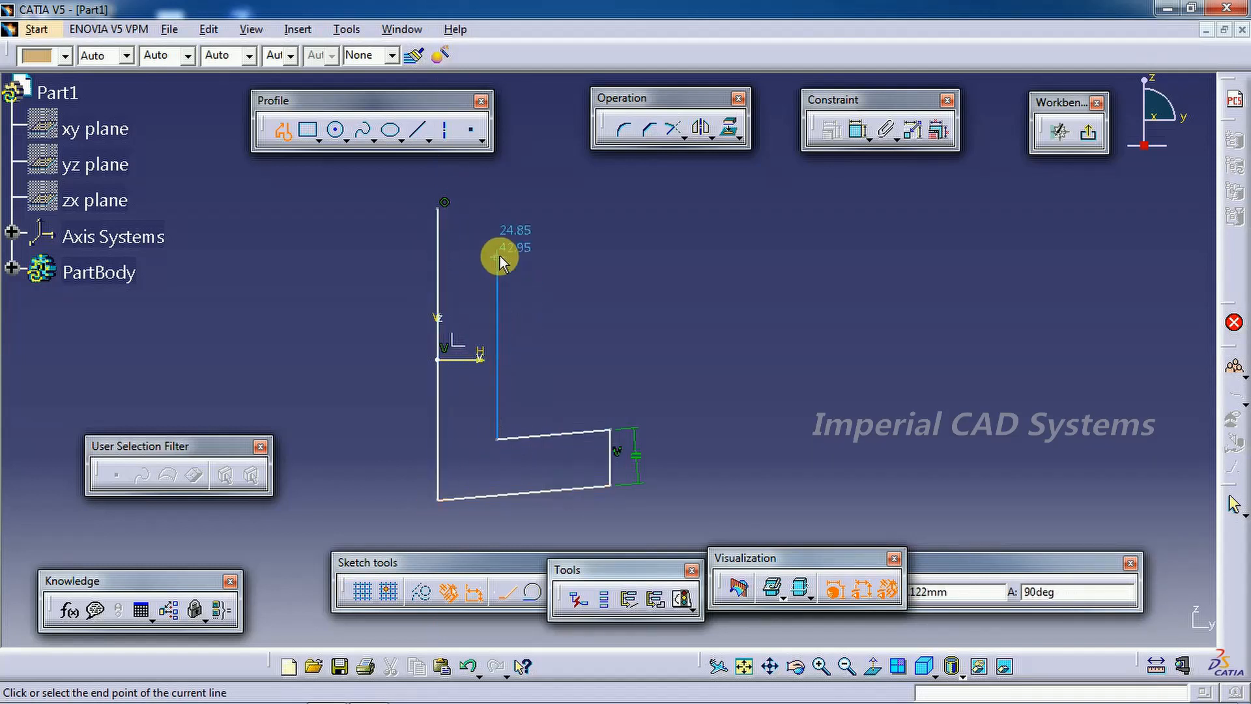
click(496, 259)
click(598, 288)
click(598, 239)
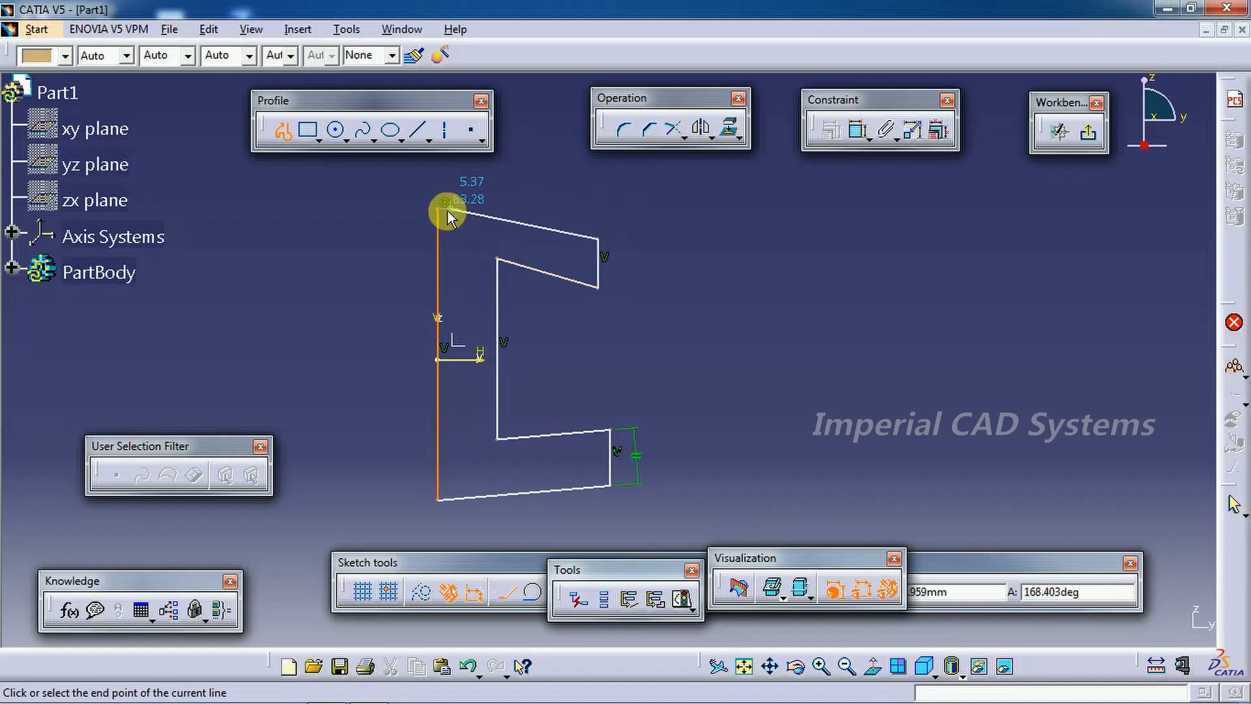
click(438, 208)
Constrain the upper and lower sloped edges of the upper arm to be parallel
click(858, 132)
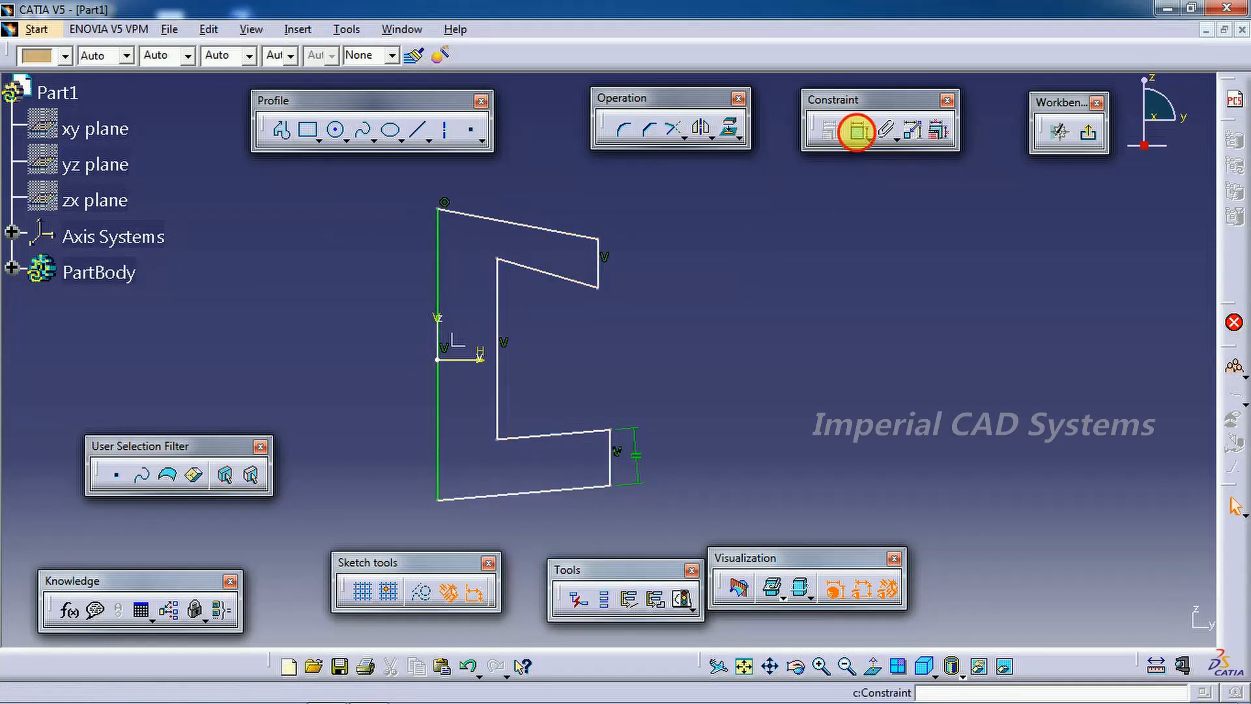
click(547, 272)
click(539, 231)
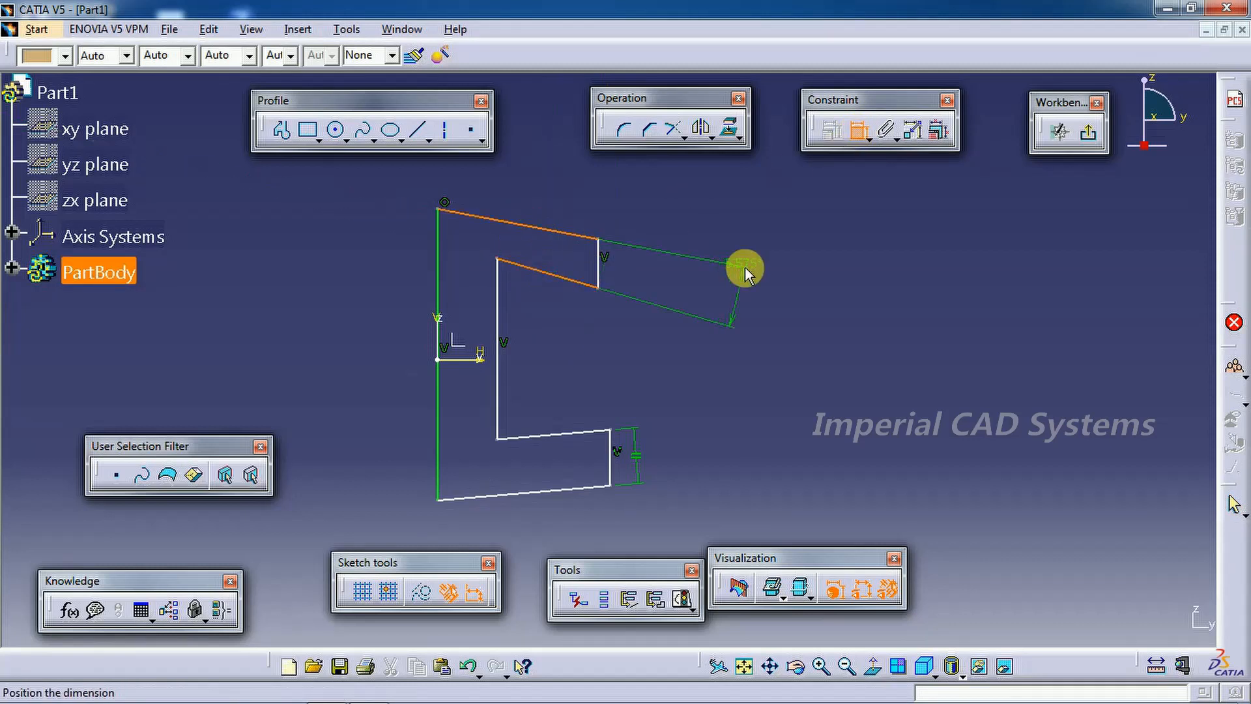
right_click(744, 266)
click(802, 345)
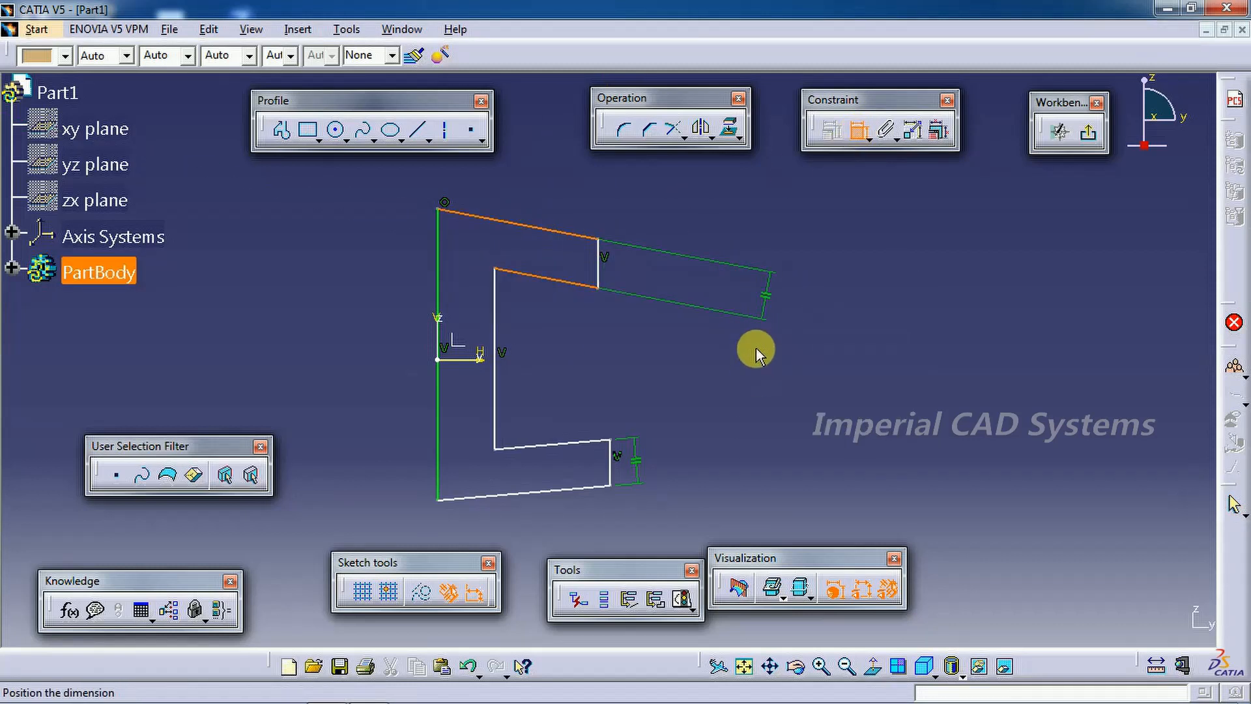
Check the overall height on the reference drawing and dimension the profile's spine at 245 mm
click(369, 691)
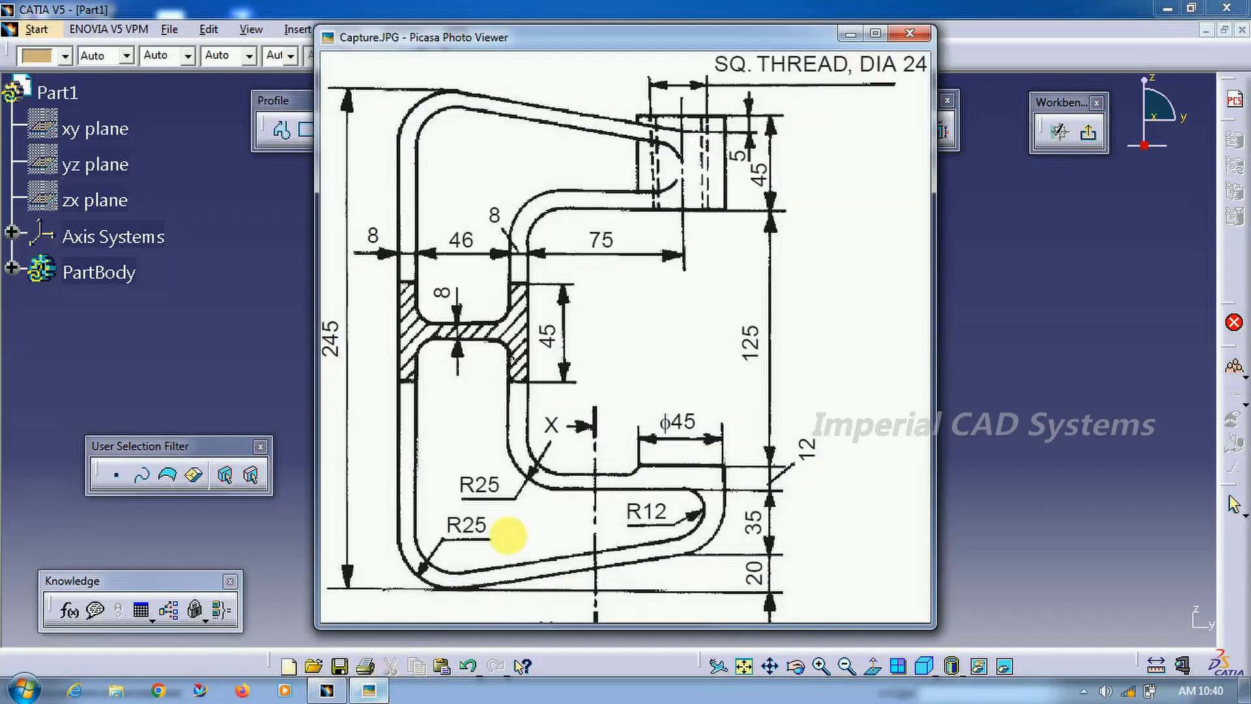
click(1014, 322)
click(443, 267)
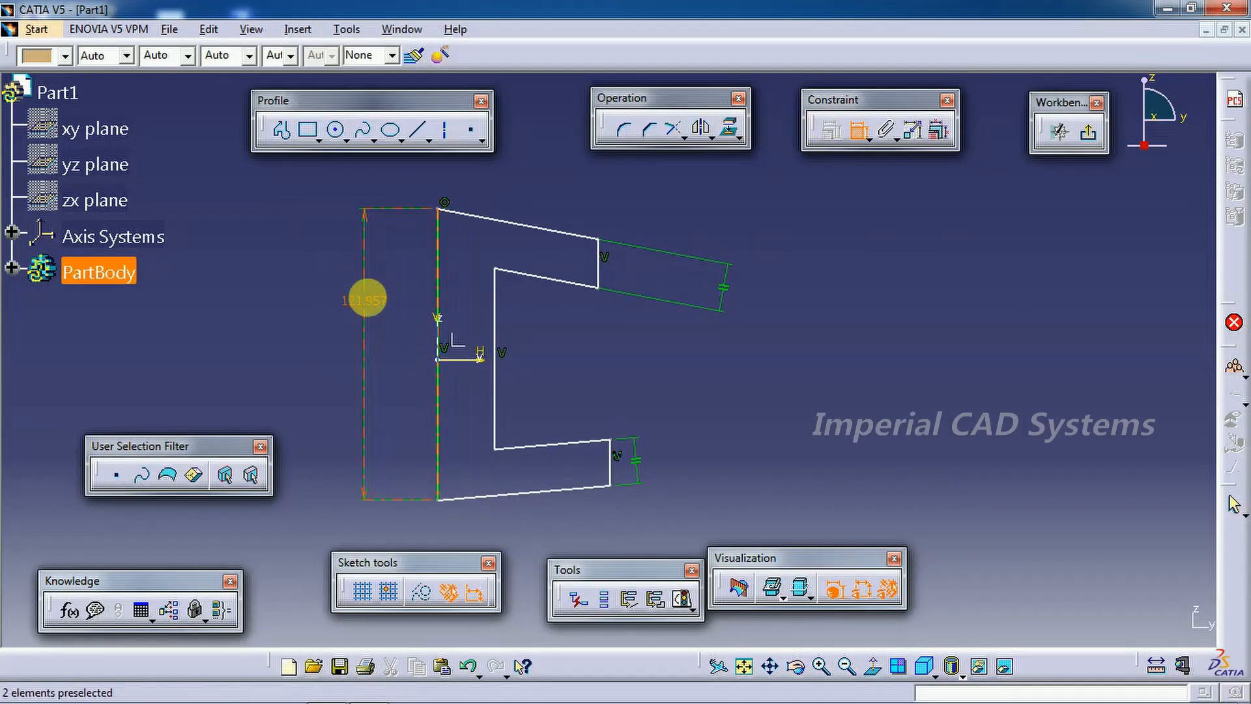
double_click(363, 294)
text(245)
key(Return)
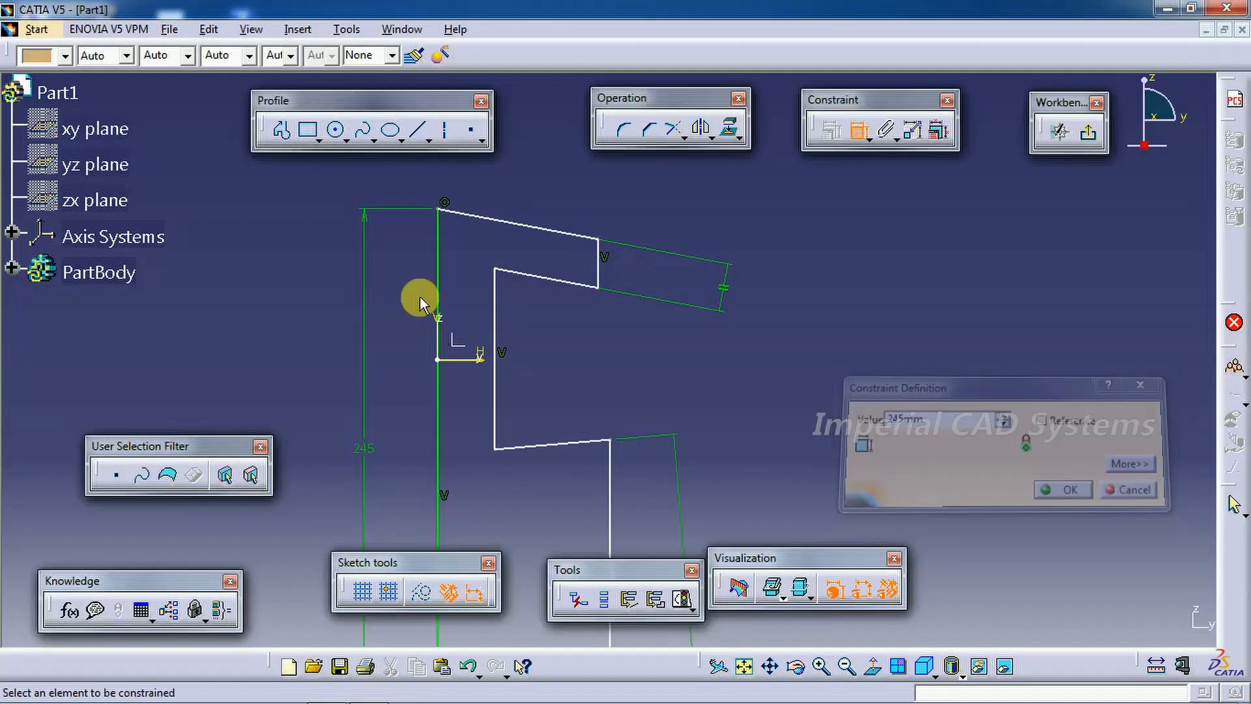
Dimension the spine's upper endpoint from the horizontal axis and set the distance to 245/2 (122.5 mm)
click(456, 357)
click(446, 207)
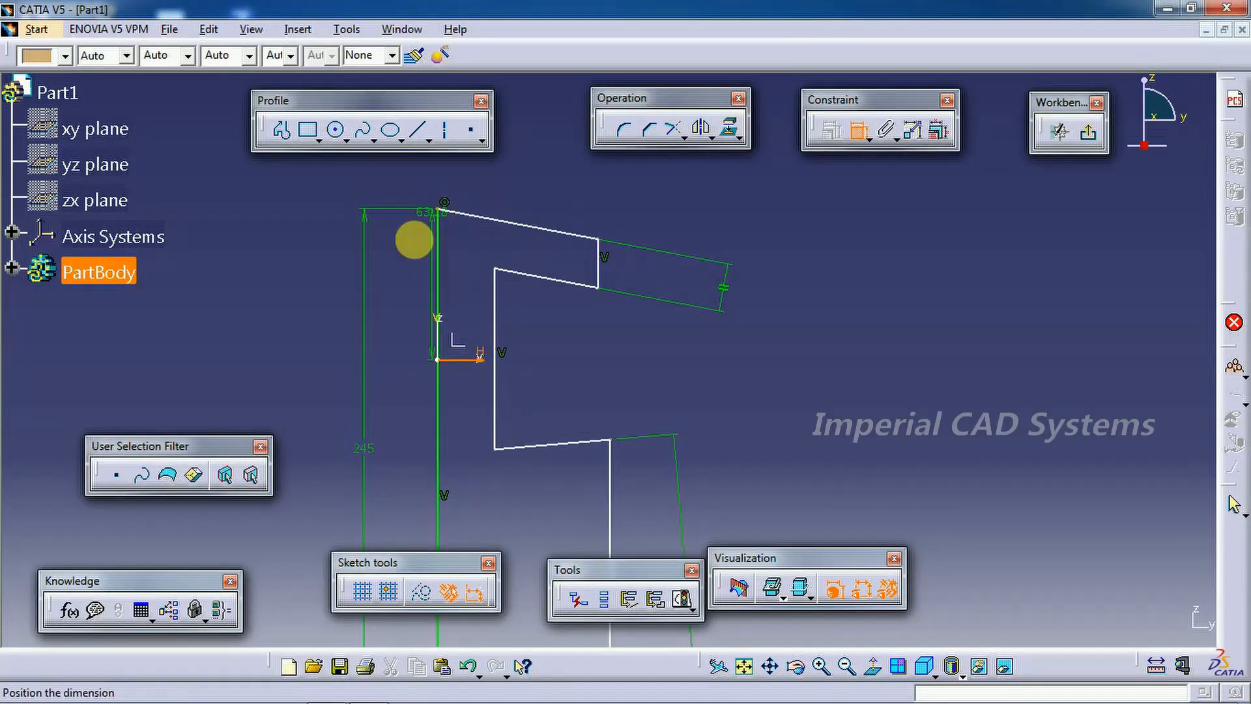
click(386, 279)
text(2)
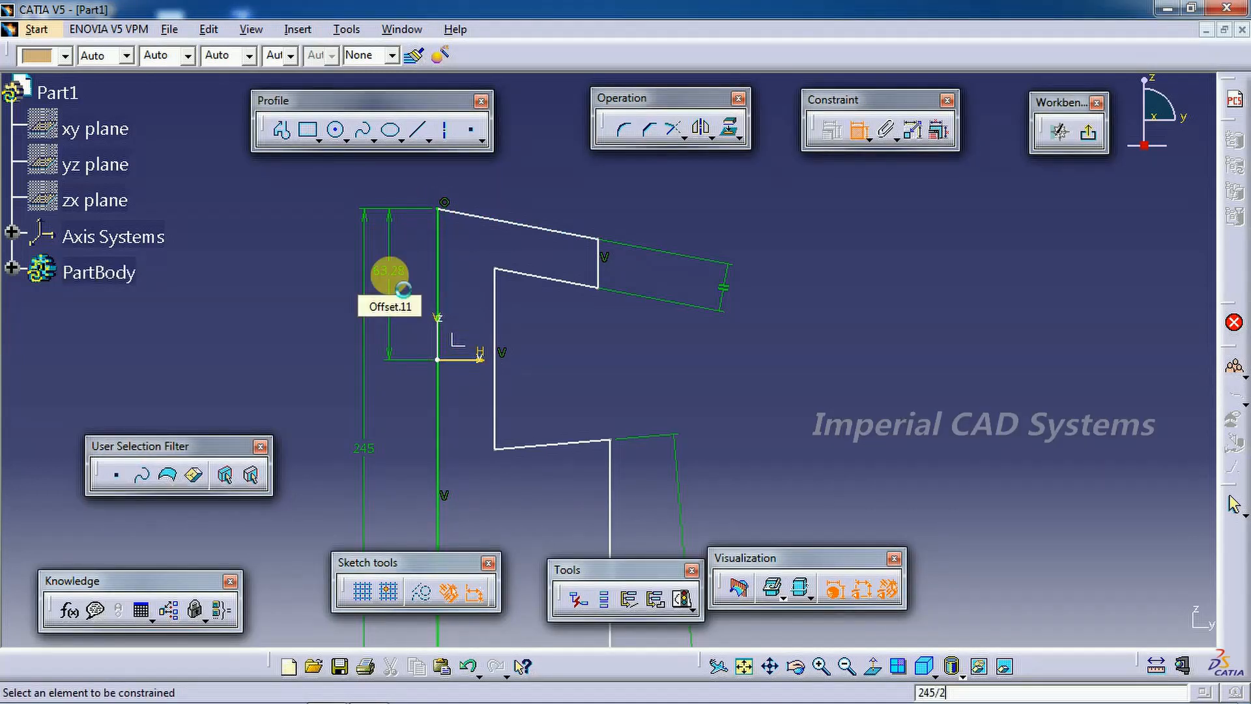
text(45/2)
key(Return)
click(654, 397)
double_click(401, 277)
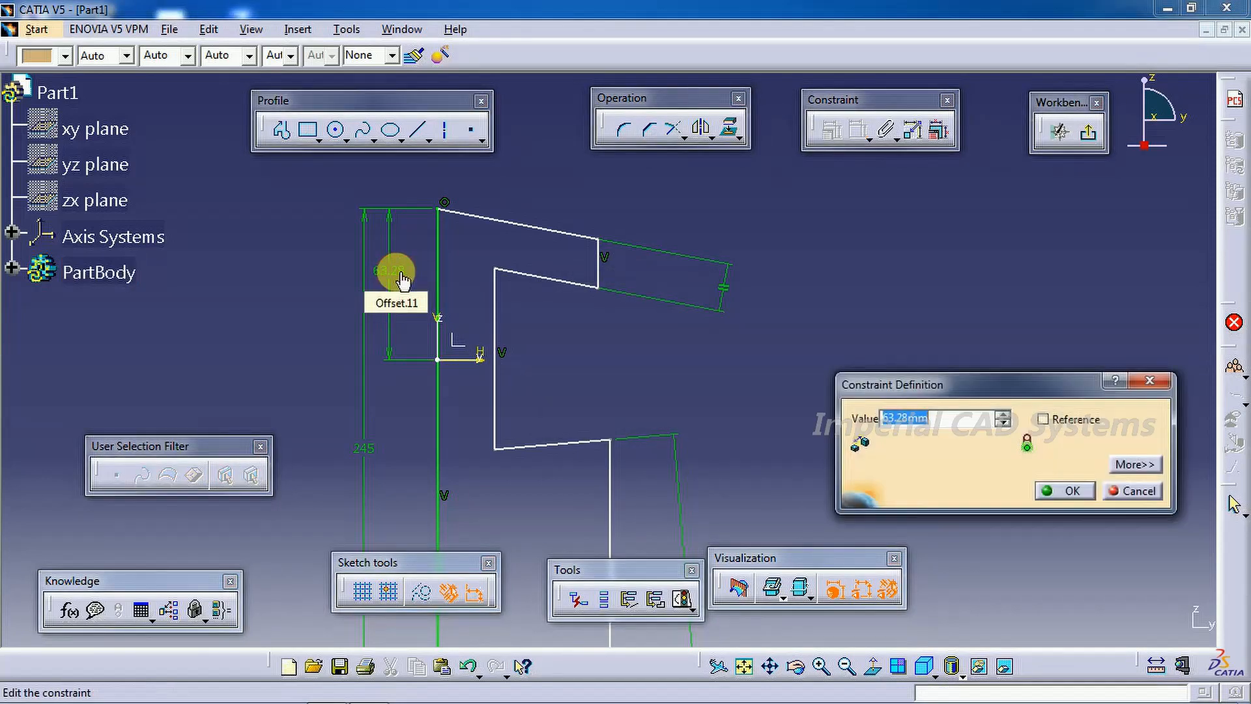
key(Return)
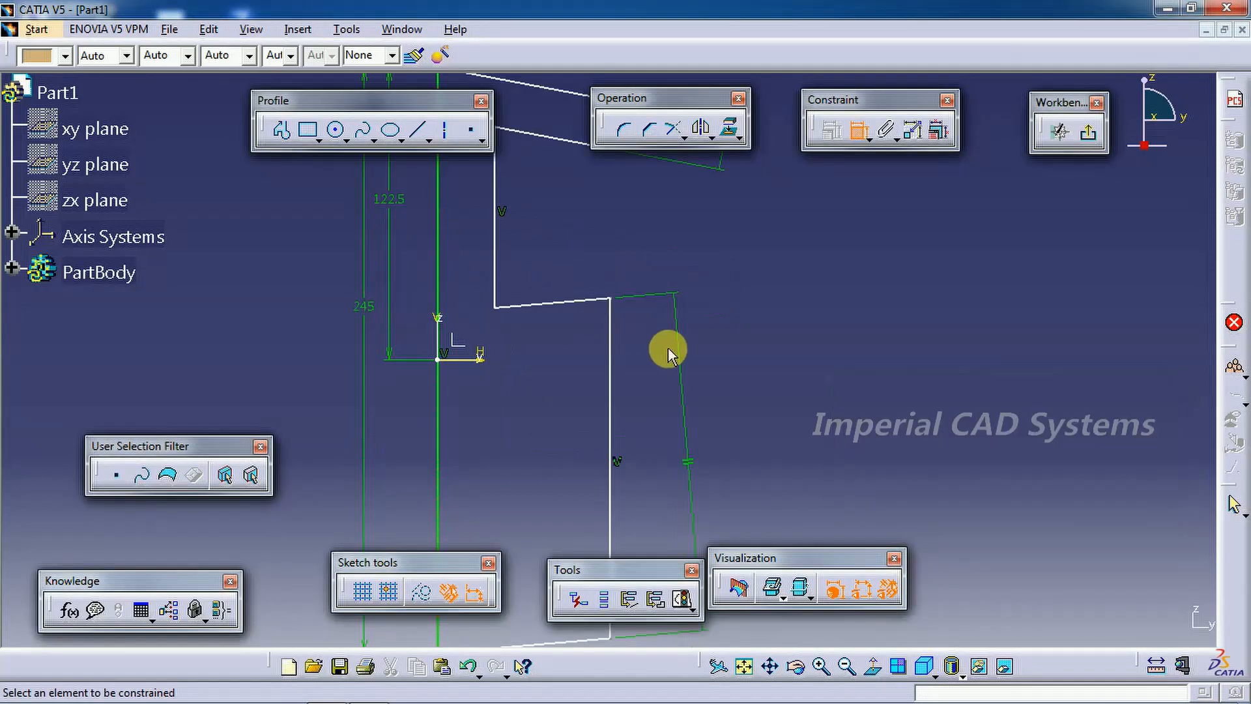
Move the lower arm's upper outer corner down to shorten its stretched vertical end
ctrl+middle_drag(680, 330, 694, 365)
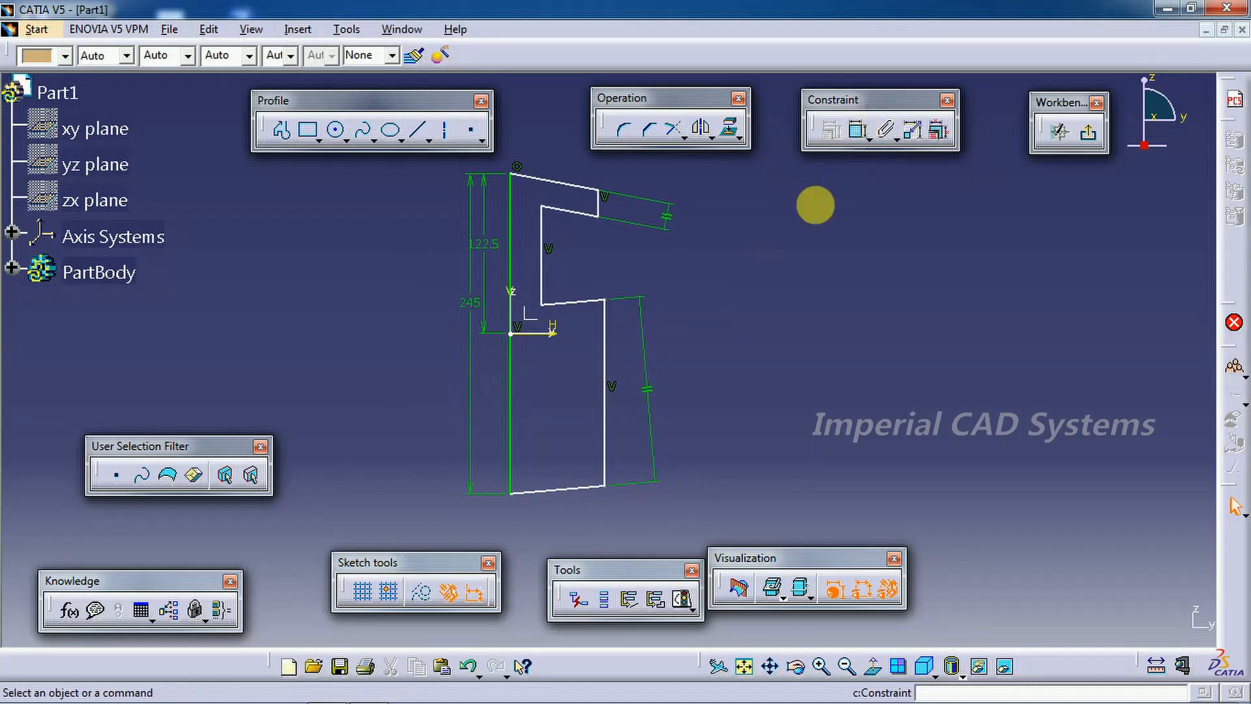
mouse_move(605, 300)
mouse_down()
mouse_move(635, 424)
mouse_move(633, 438)
mouse_move(615, 433)
mouse_up()
click(652, 366)
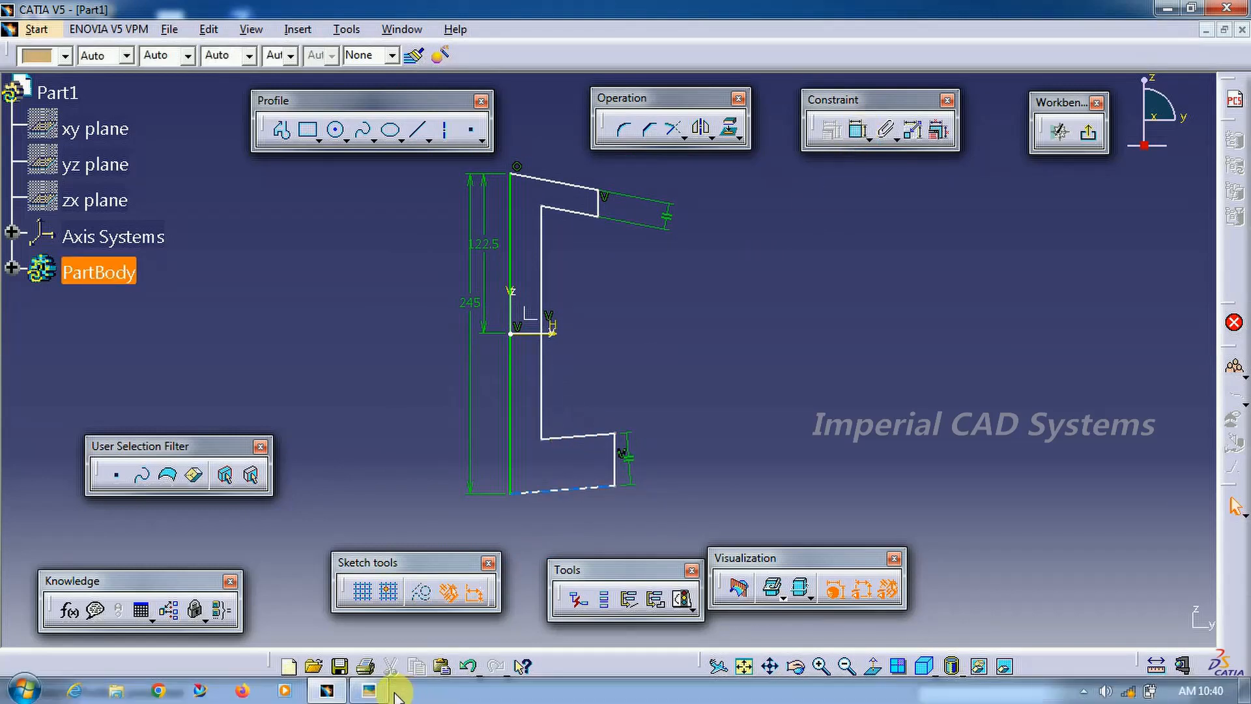
Consult the widths on the reference drawing and dimension the upper arm's top sloped edge at 137 mm measured horizontally
click(383, 691)
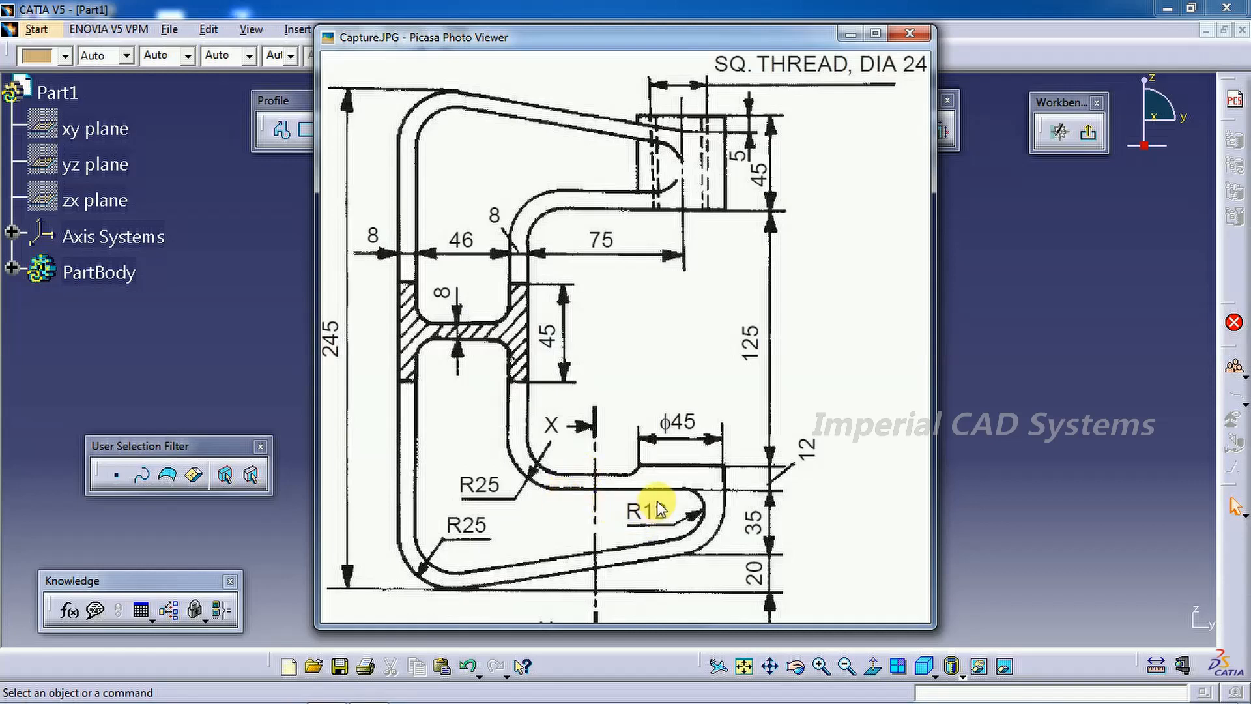
scroll(657, 505, down, 1)
scroll(658, 503, up, 2)
scroll(665, 503, down, 1)
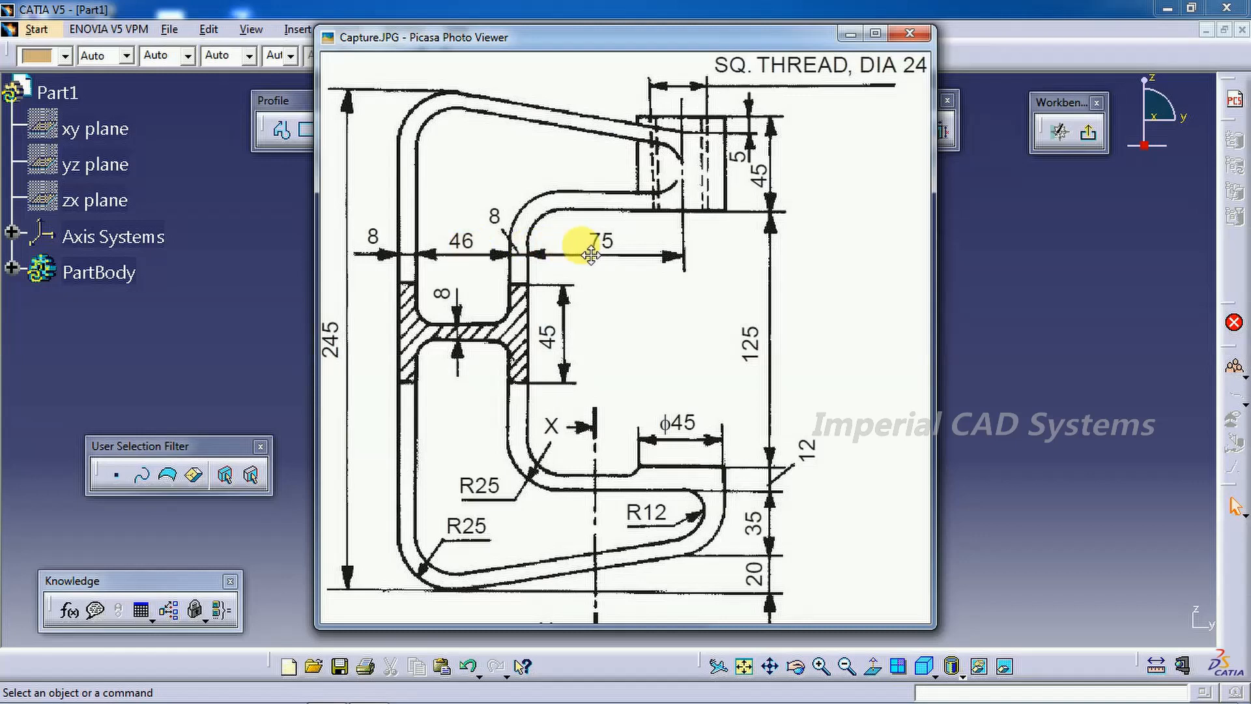
click(848, 34)
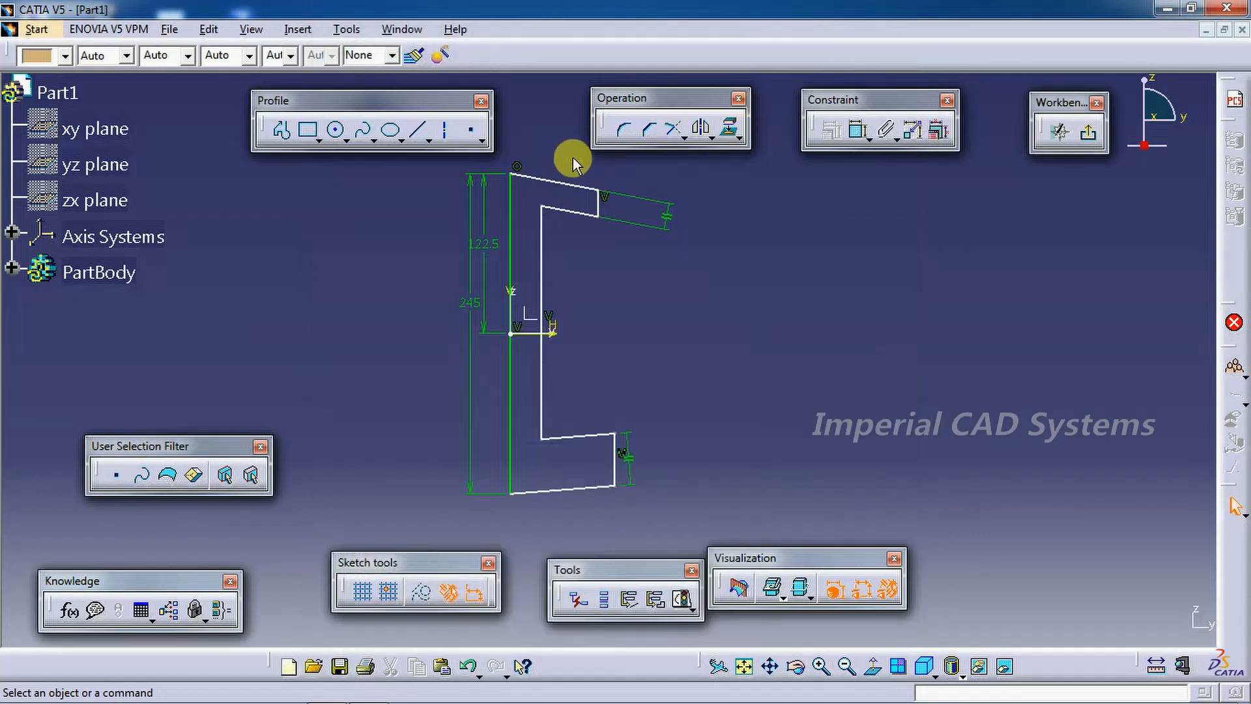
click(861, 130)
click(559, 183)
right_click(554, 203)
click(606, 257)
click(566, 202)
double_click(568, 203)
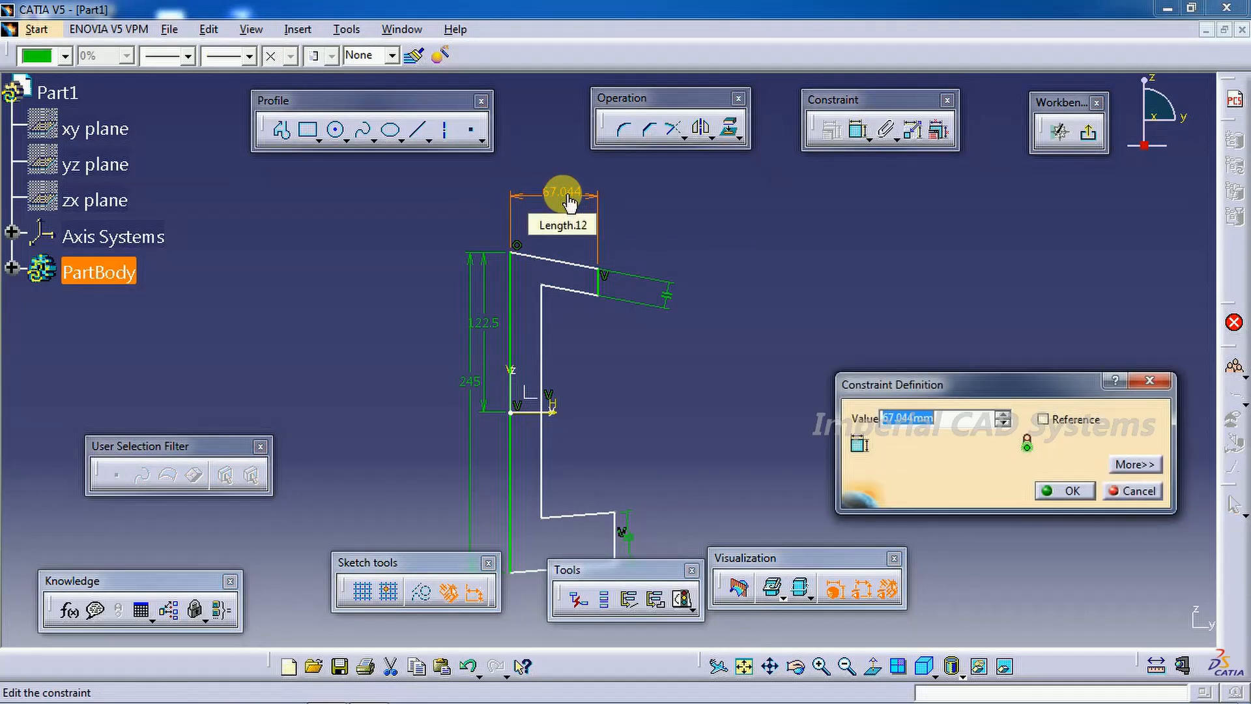
key(Return)
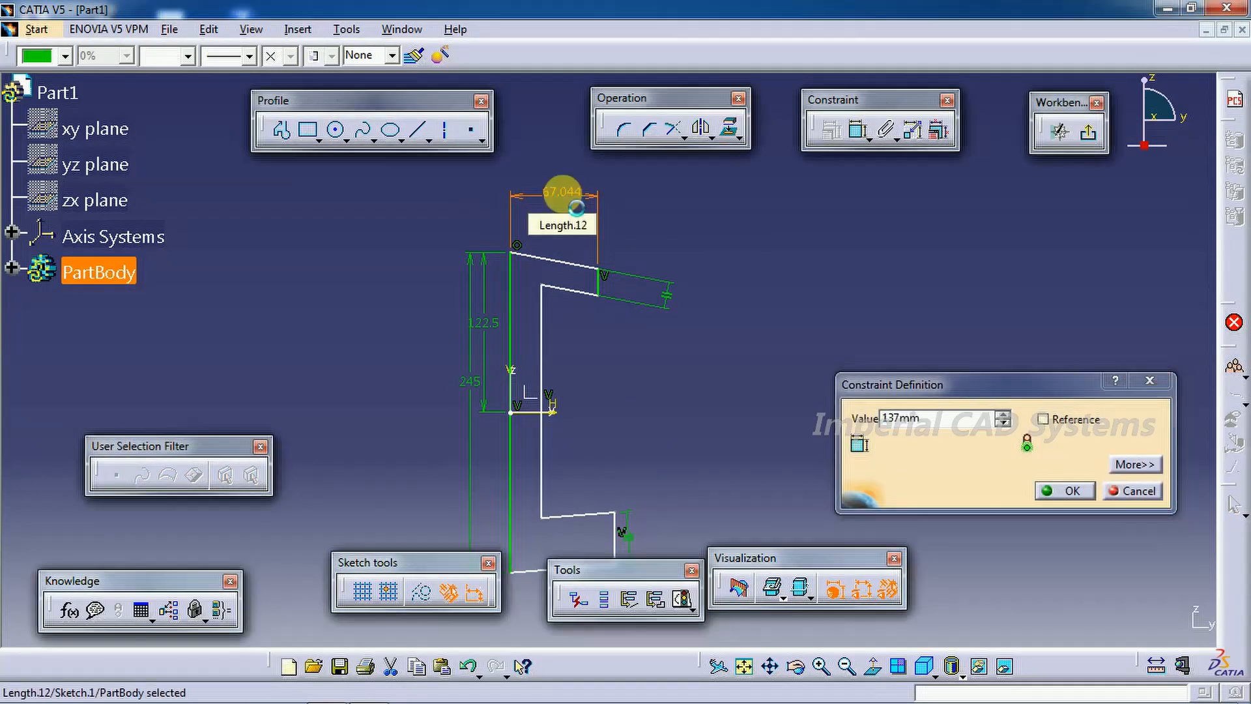
click(698, 395)
Dimension the lower arm's bottom sloped edge in the horizontal direction and set it to 137 mm
middle_drag(699, 401, 654, 270)
click(858, 138)
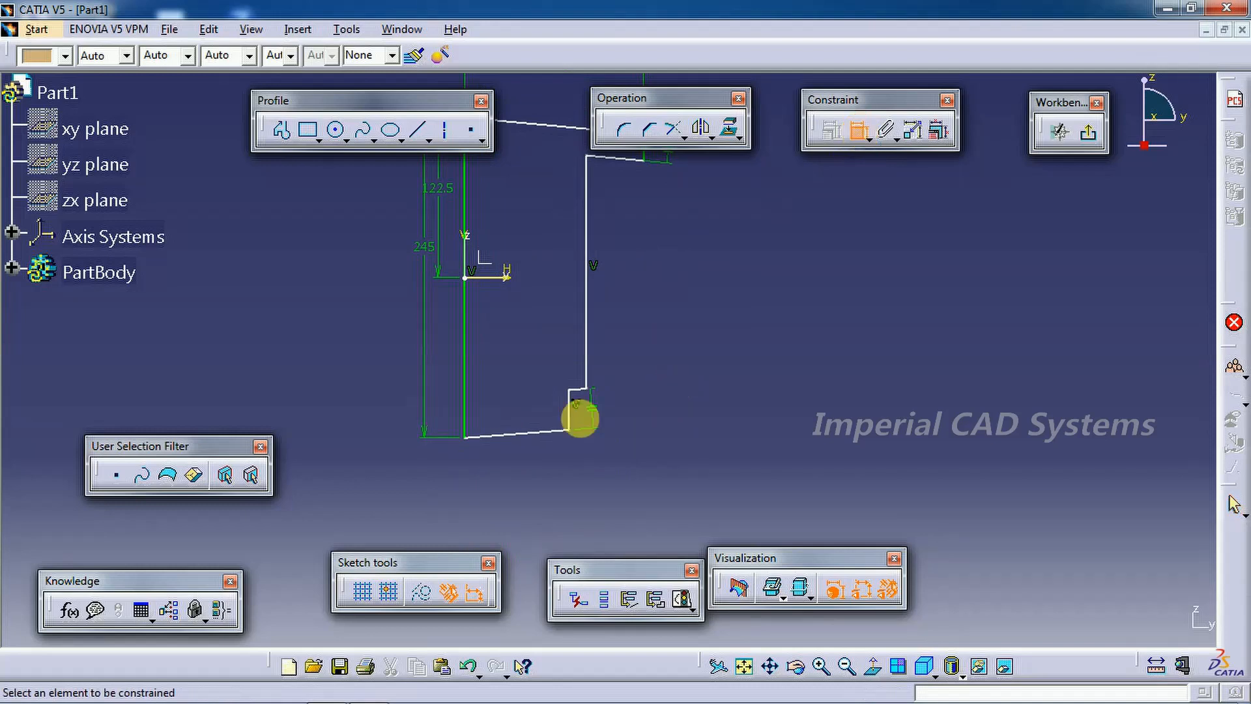
click(539, 432)
right_click(546, 489)
click(551, 534)
click(530, 490)
double_click(532, 484)
mouse_move(687, 276)
middle_down()
mouse_move(675, 469)
mouse_move(717, 335)
middle_up()
drag(956, 423, 822, 428)
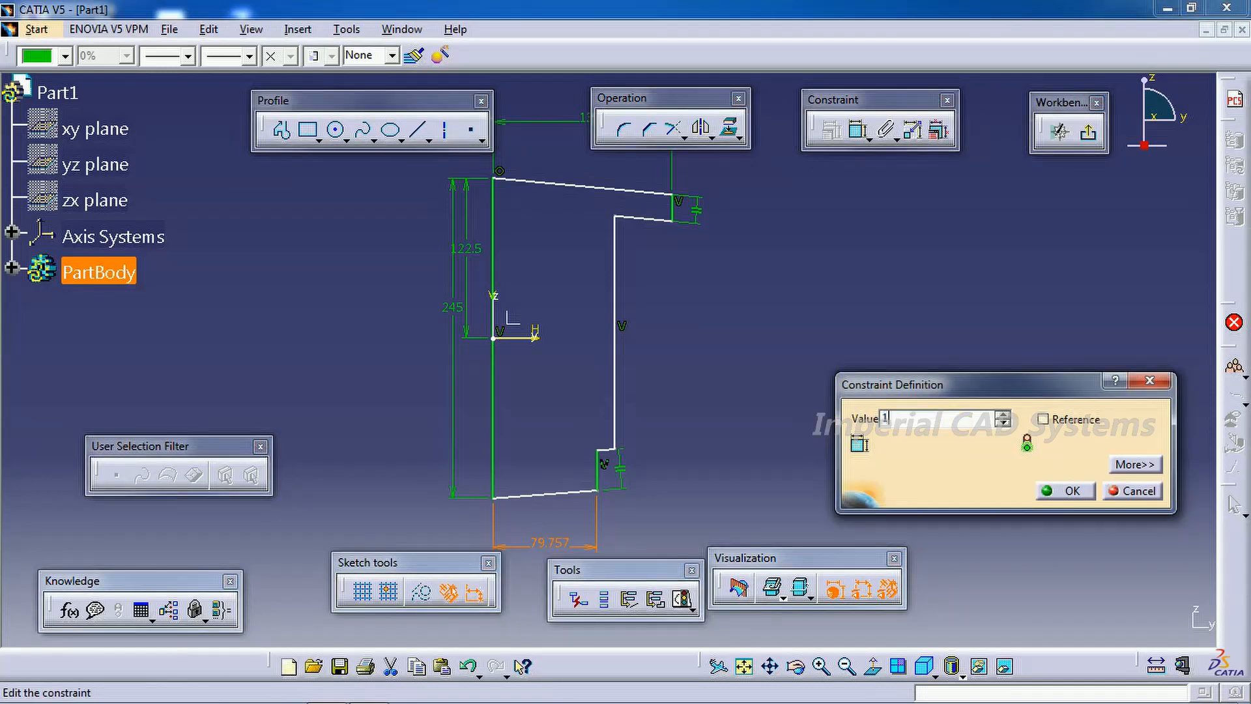
key(Return)
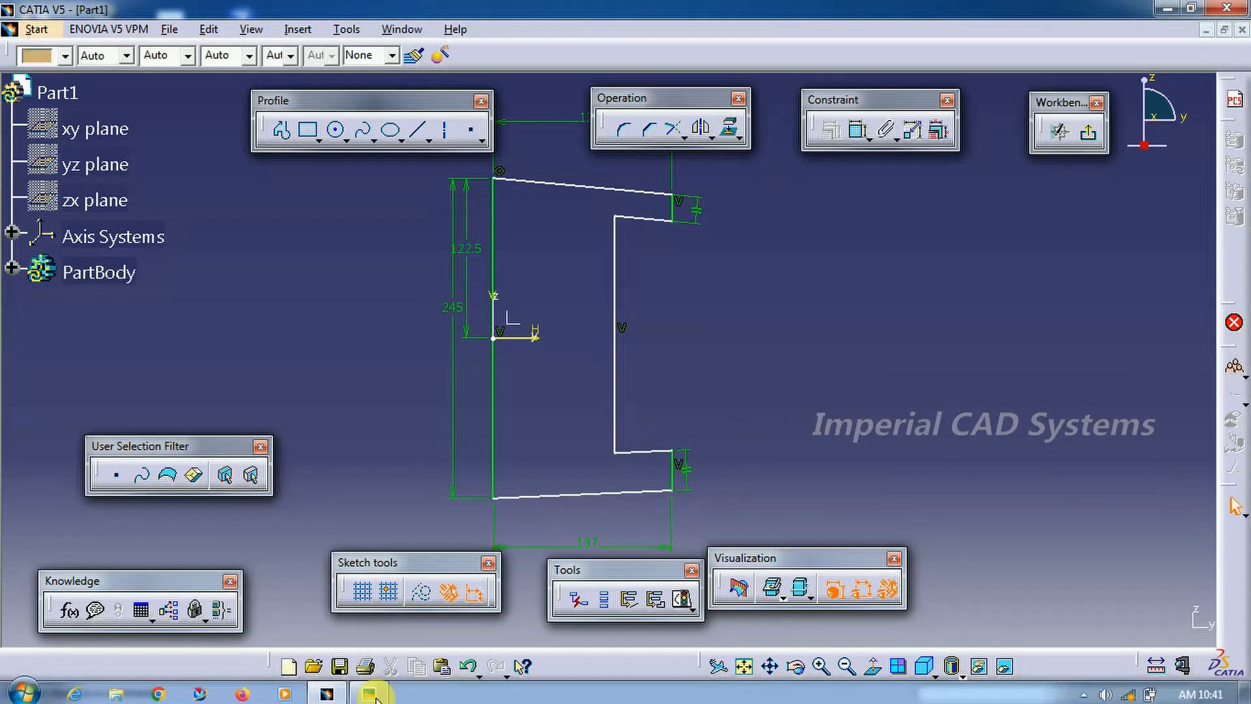
Check the arm end on the reference drawing and delete the upper arm's short vertical end line
click(369, 690)
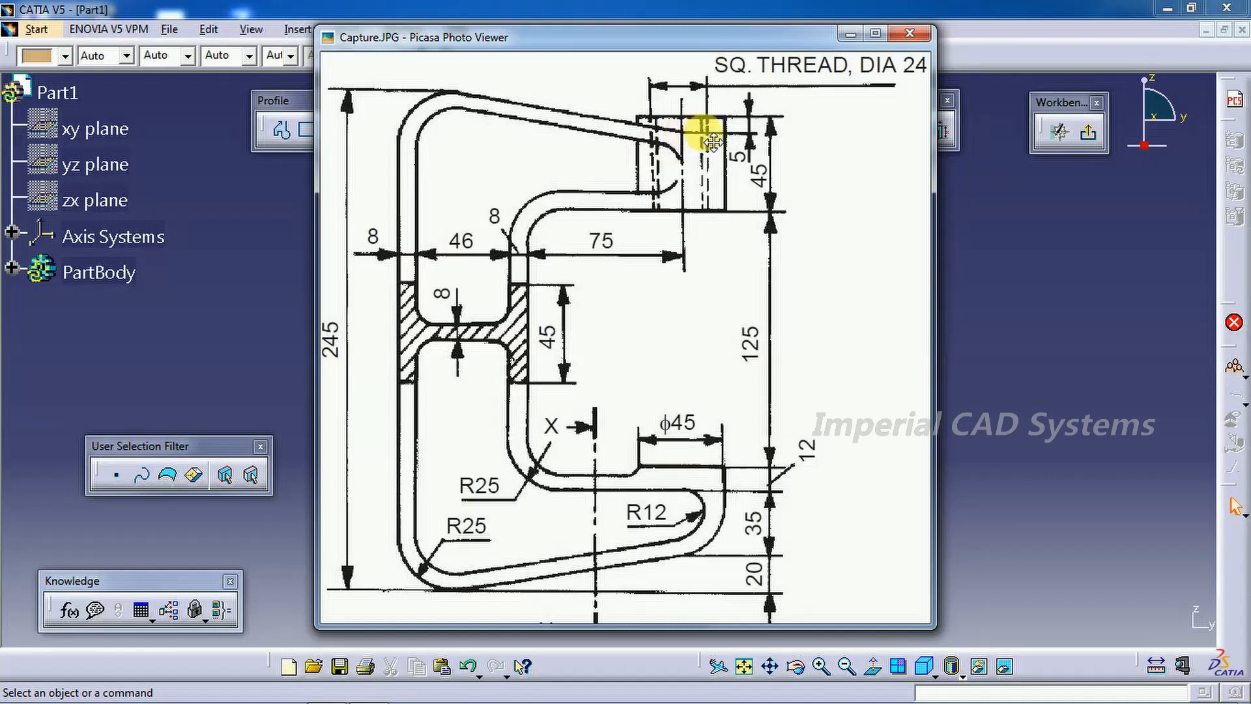
click(1000, 246)
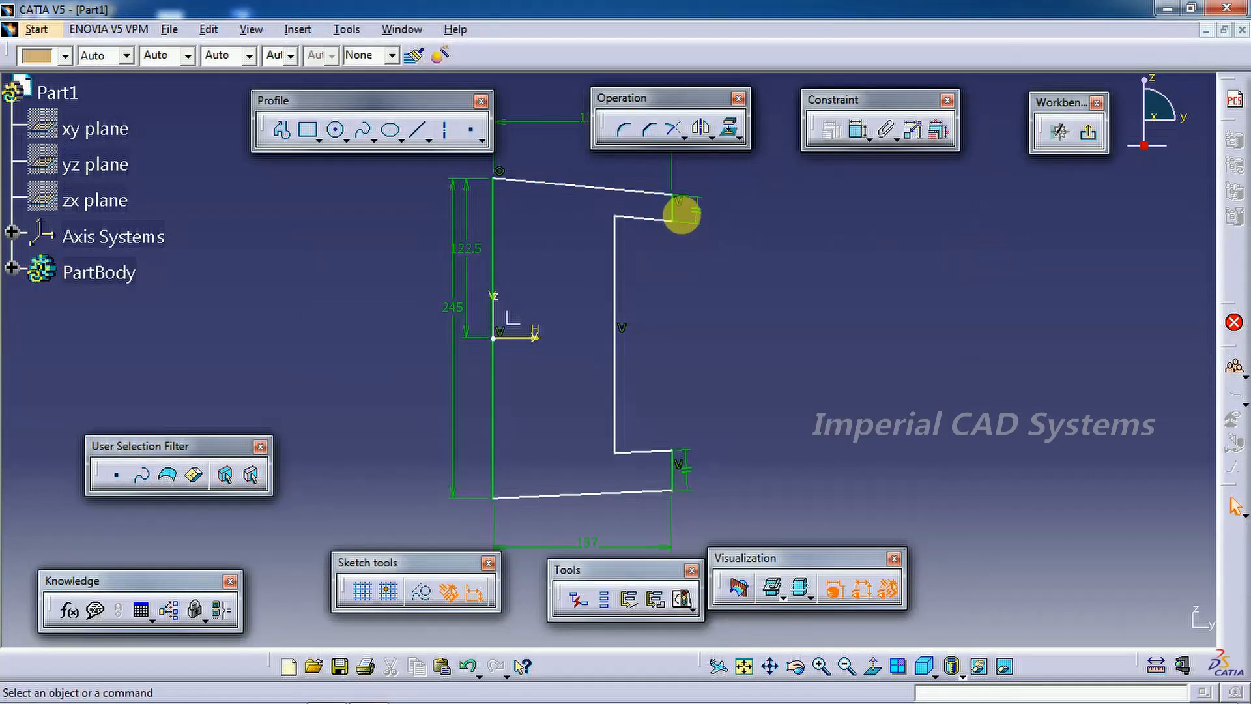
click(674, 207)
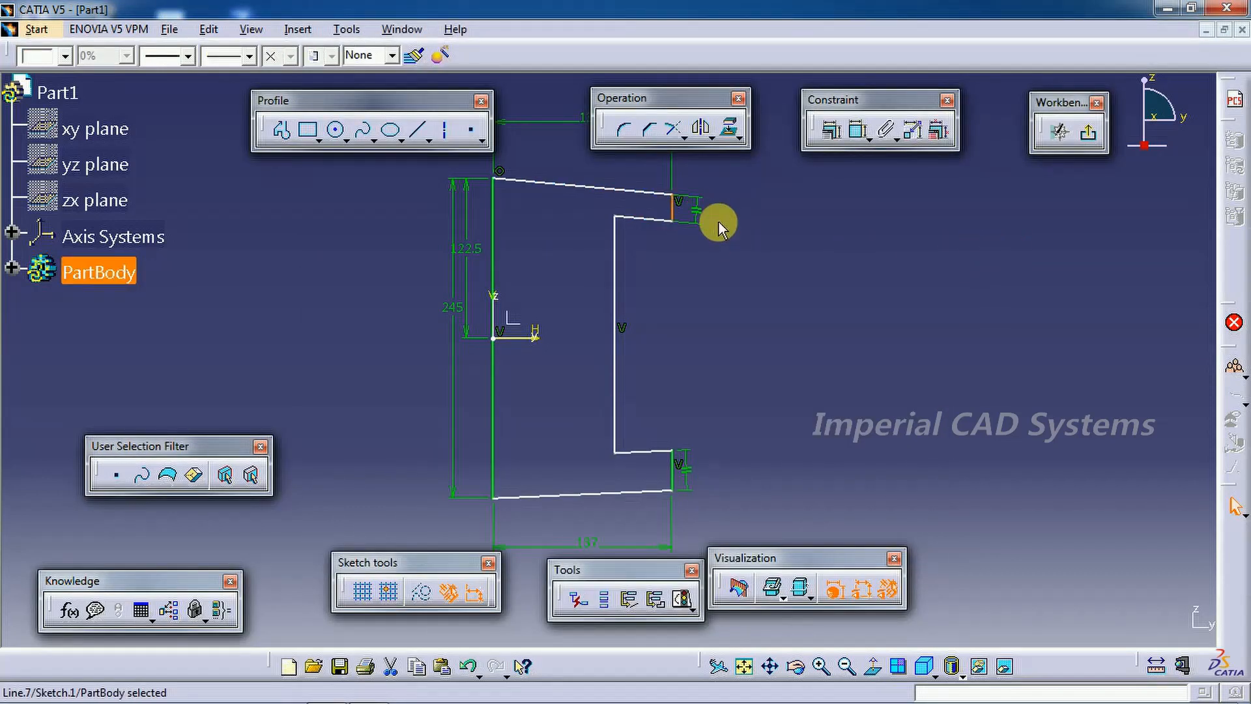
key(Delete)
click(682, 365)
Close the upper arm's open end with a connected profile: a horizontal extension about 16.5 mm long, a vertical line and a horizontal return line
mouse_move(699, 297)
middle_down()
mouse_move(681, 365)
mouse_move(698, 287)
mouse_move(722, 280)
middle_up()
click(282, 133)
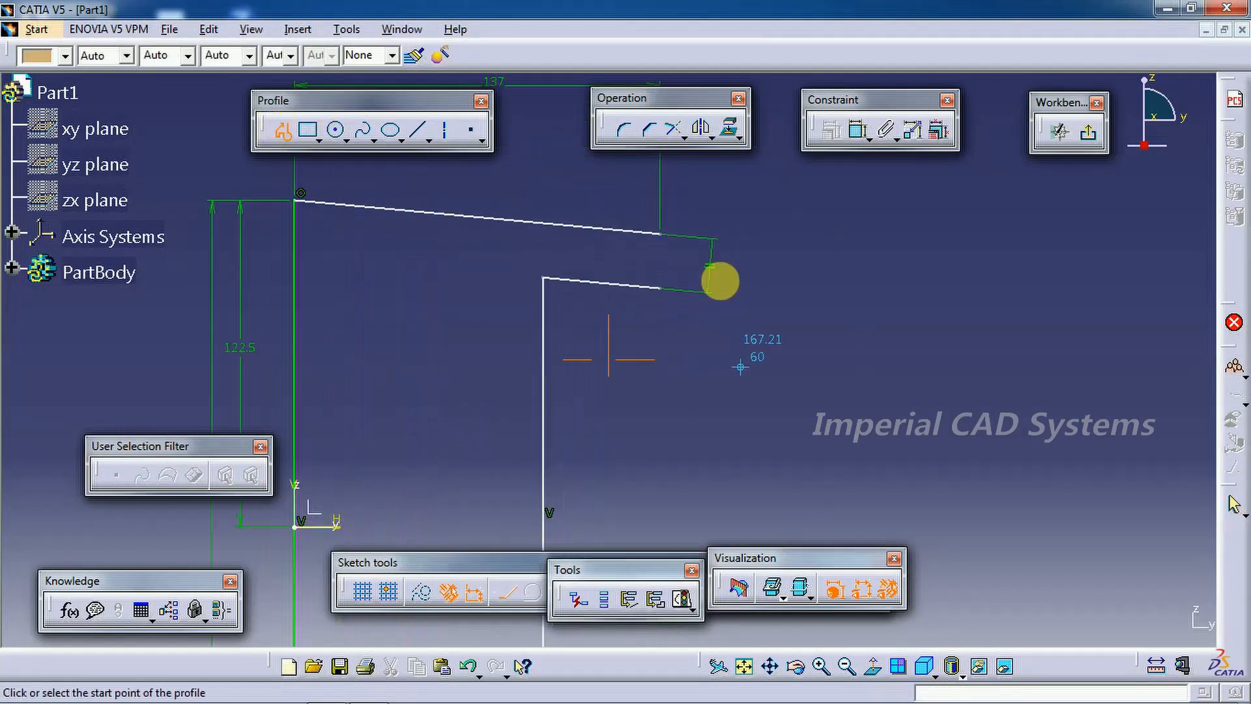
click(662, 233)
click(707, 233)
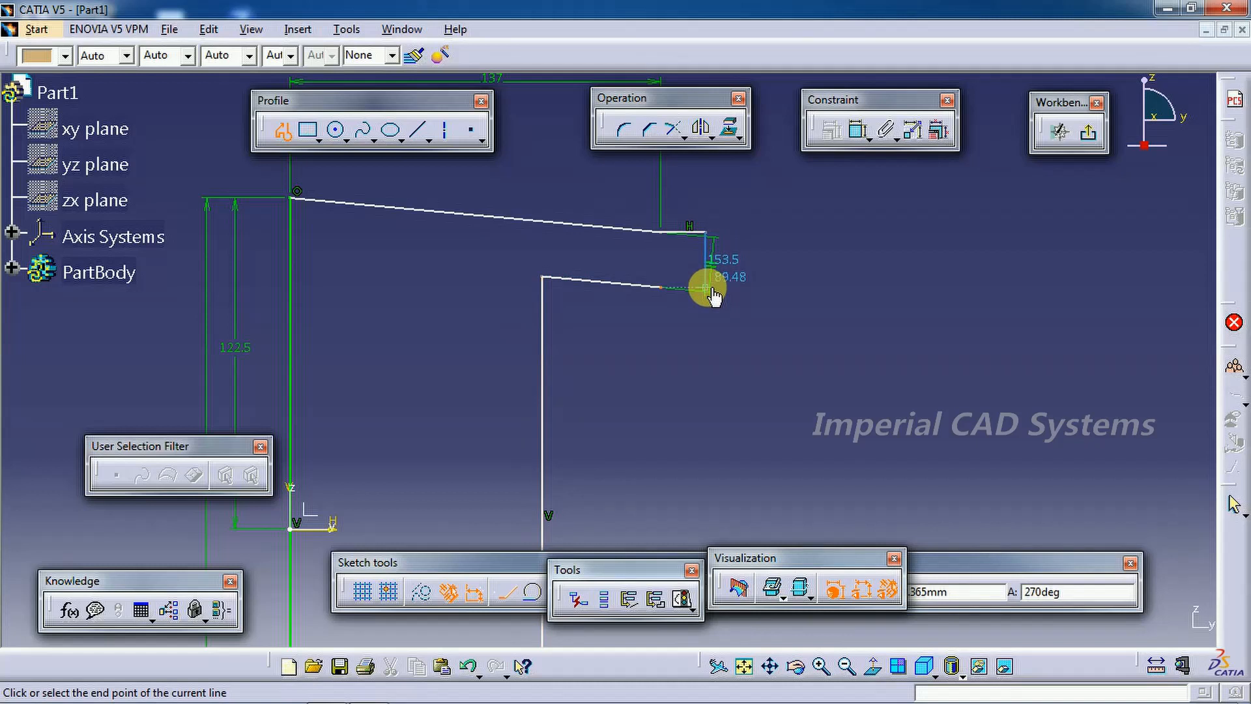
click(707, 288)
click(662, 286)
key(Escape)
click(640, 358)
Consult the upper boss on the reference drawing and dimension the arm's short upper horizontal extension at 12 mm
ctrl+middle_drag(627, 287, 645, 384)
mouse_move(646, 384)
middle_down()
mouse_move(626, 309)
mouse_move(635, 267)
middle_up()
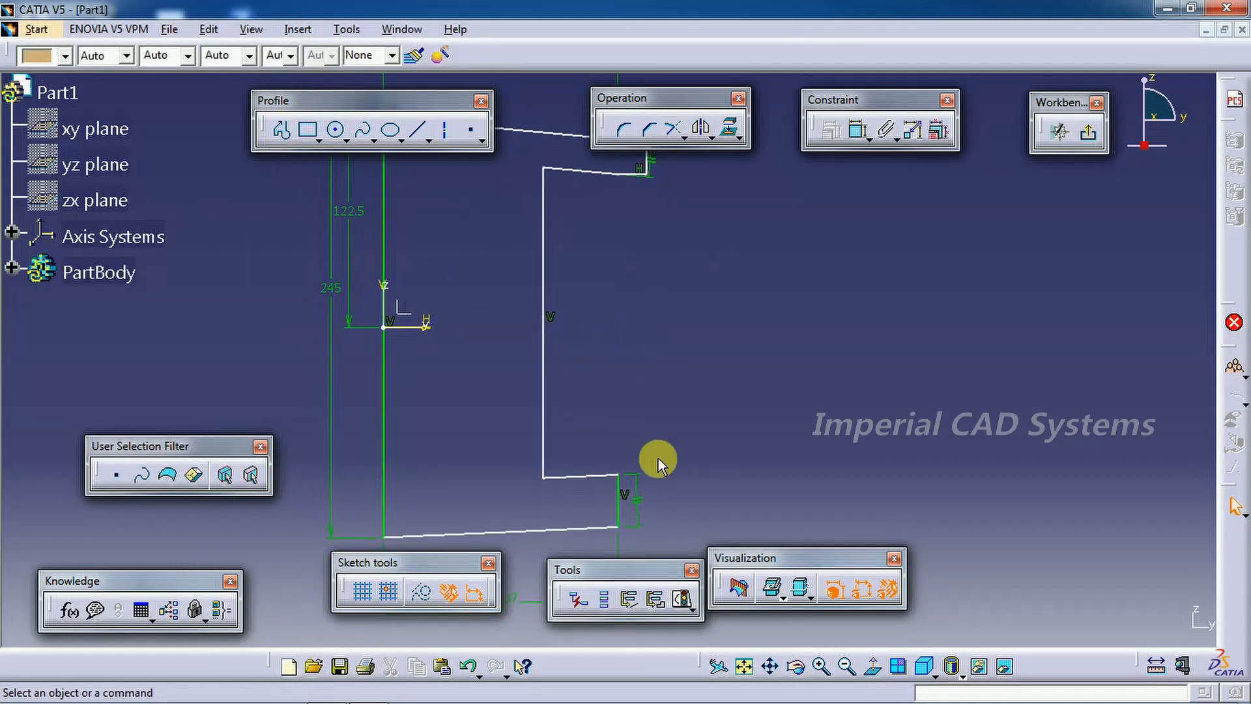
click(399, 689)
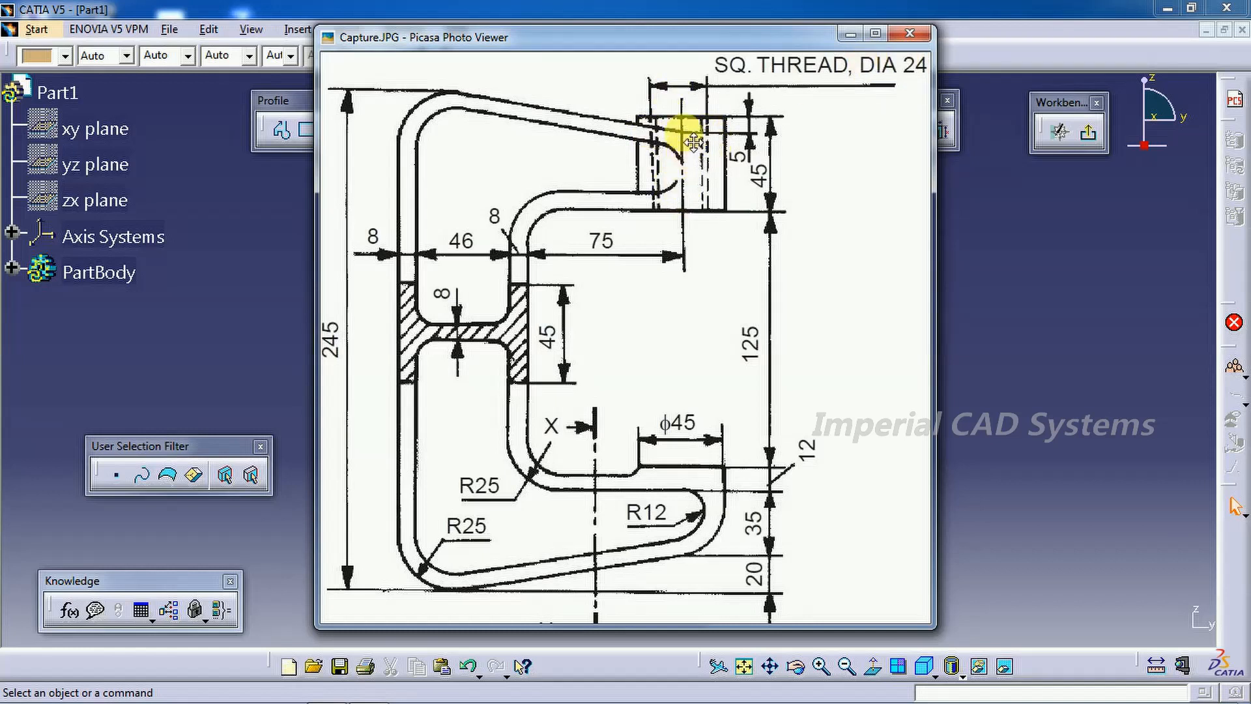
click(976, 216)
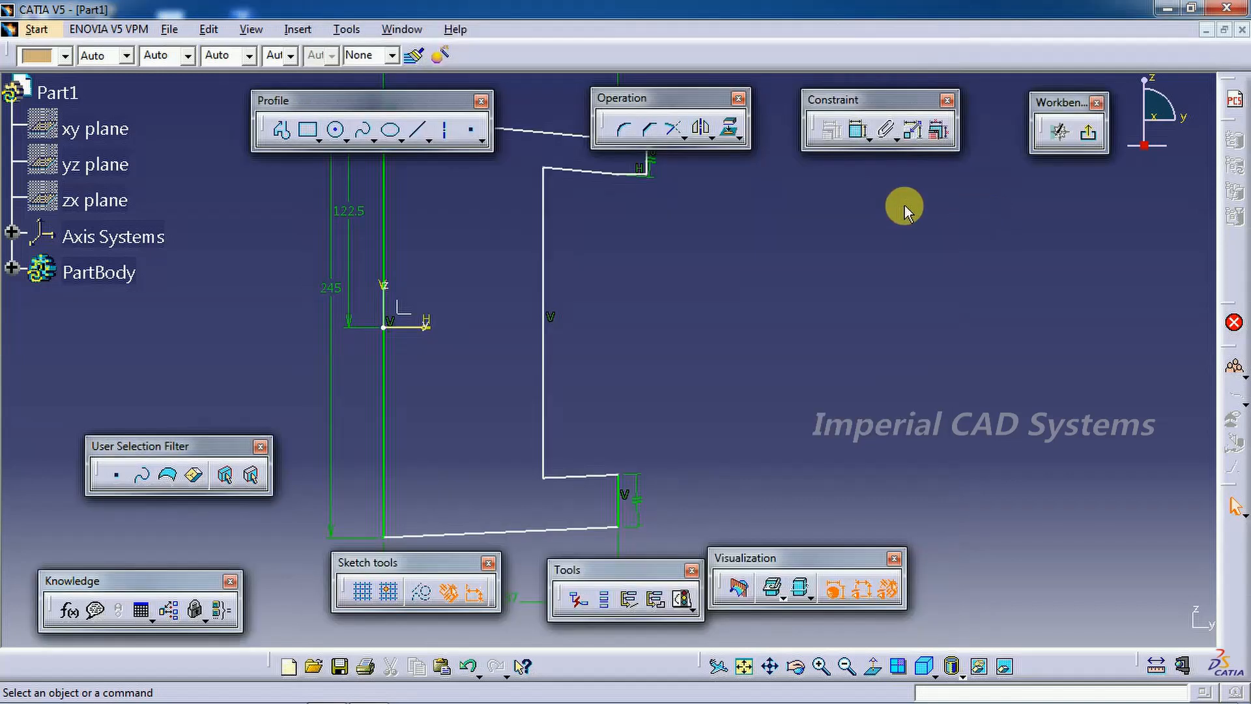
middle_drag(718, 380, 715, 468)
click(860, 133)
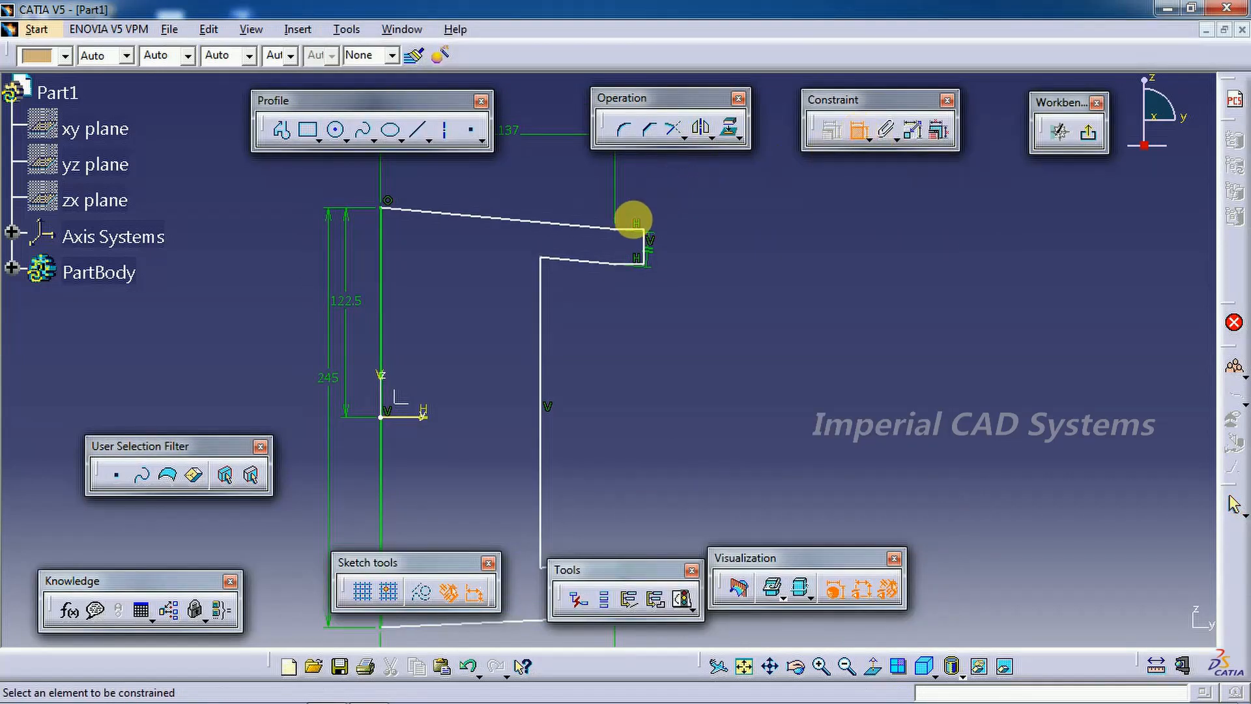
click(631, 229)
click(717, 206)
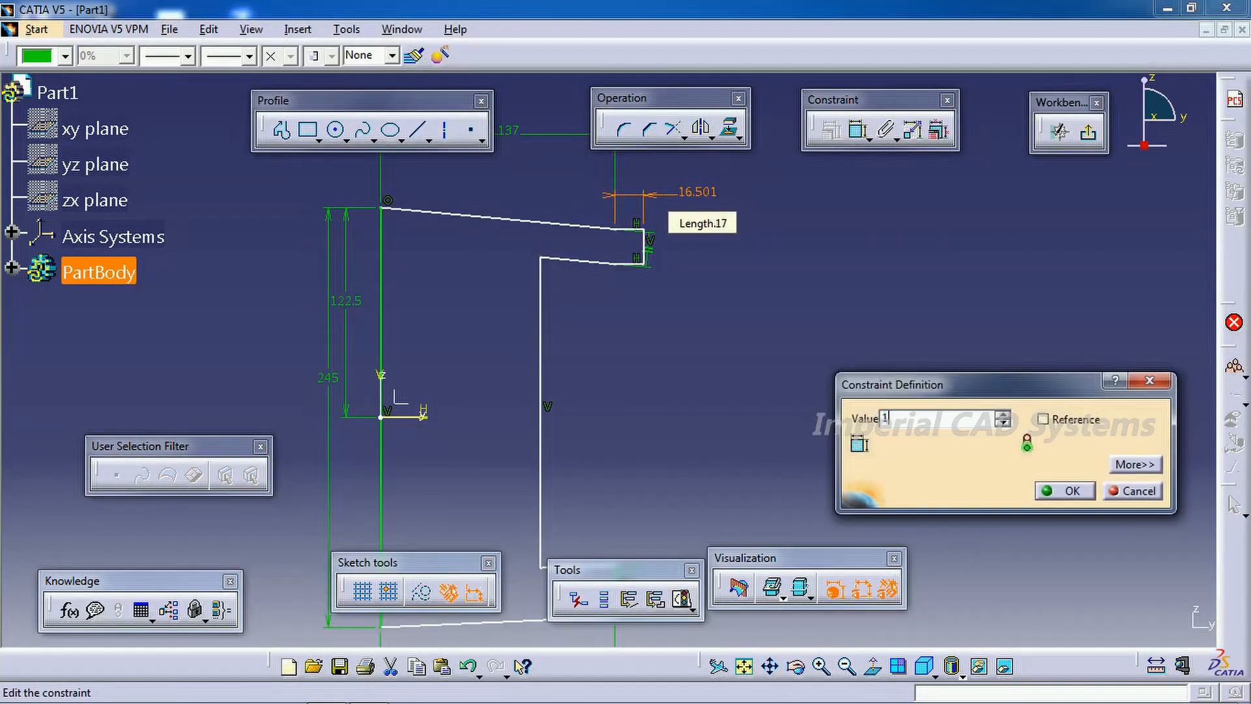
text(17)
key(Return)
click(696, 417)
Check the reference drawing and round the profile's upper back corner with a 25 mm radius, converting the selected edges' lengths into distances
mouse_move(693, 427)
middle_down()
mouse_move(674, 360)
mouse_move(681, 382)
middle_up()
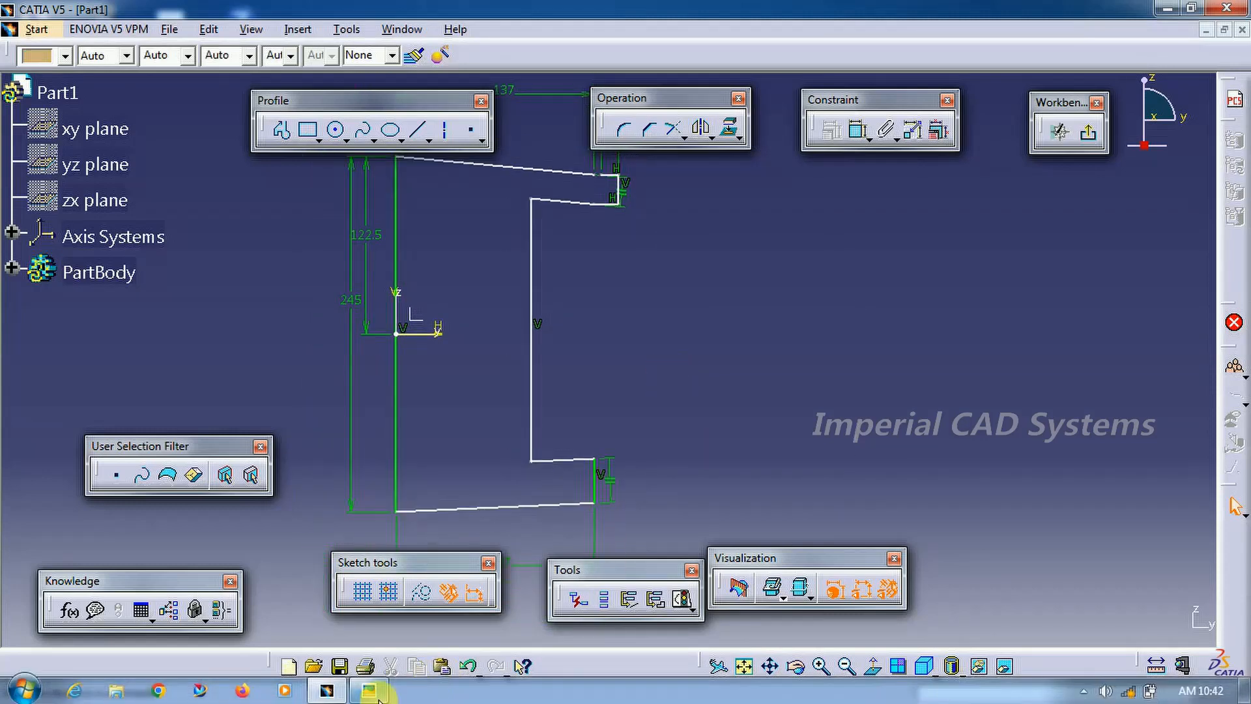
click(375, 695)
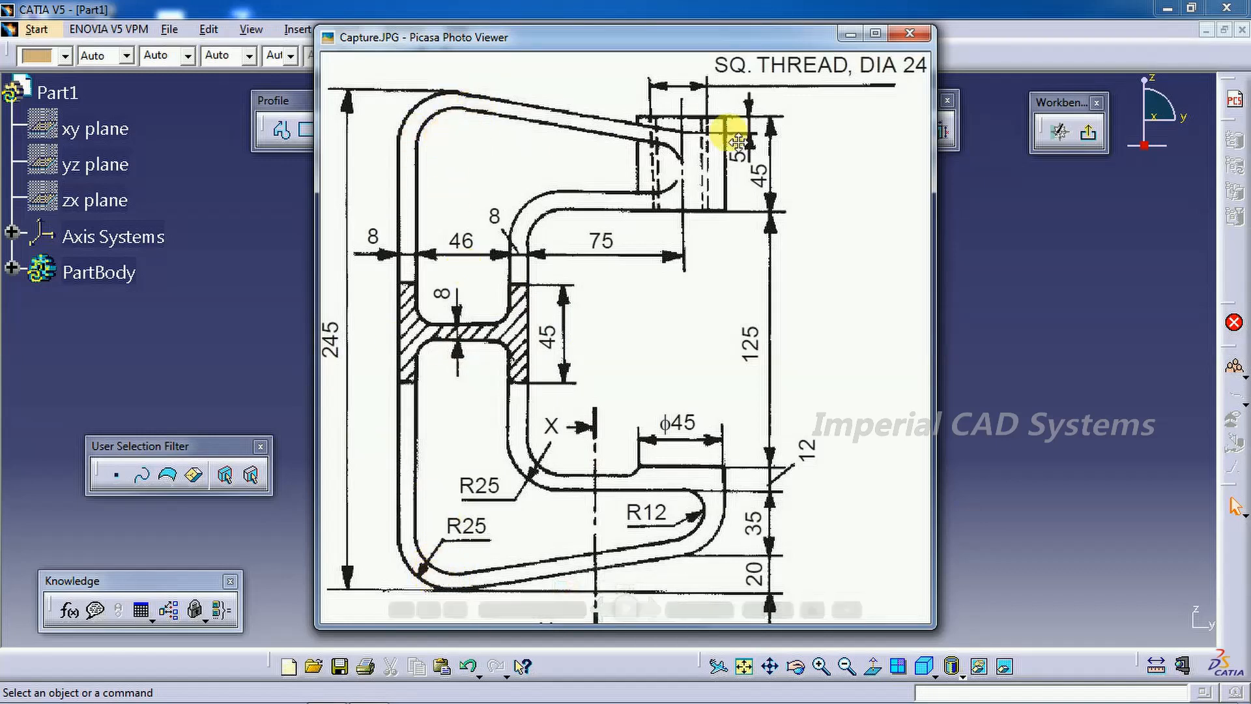
click(850, 36)
click(624, 131)
click(397, 195)
click(438, 161)
click(413, 177)
click(716, 403)
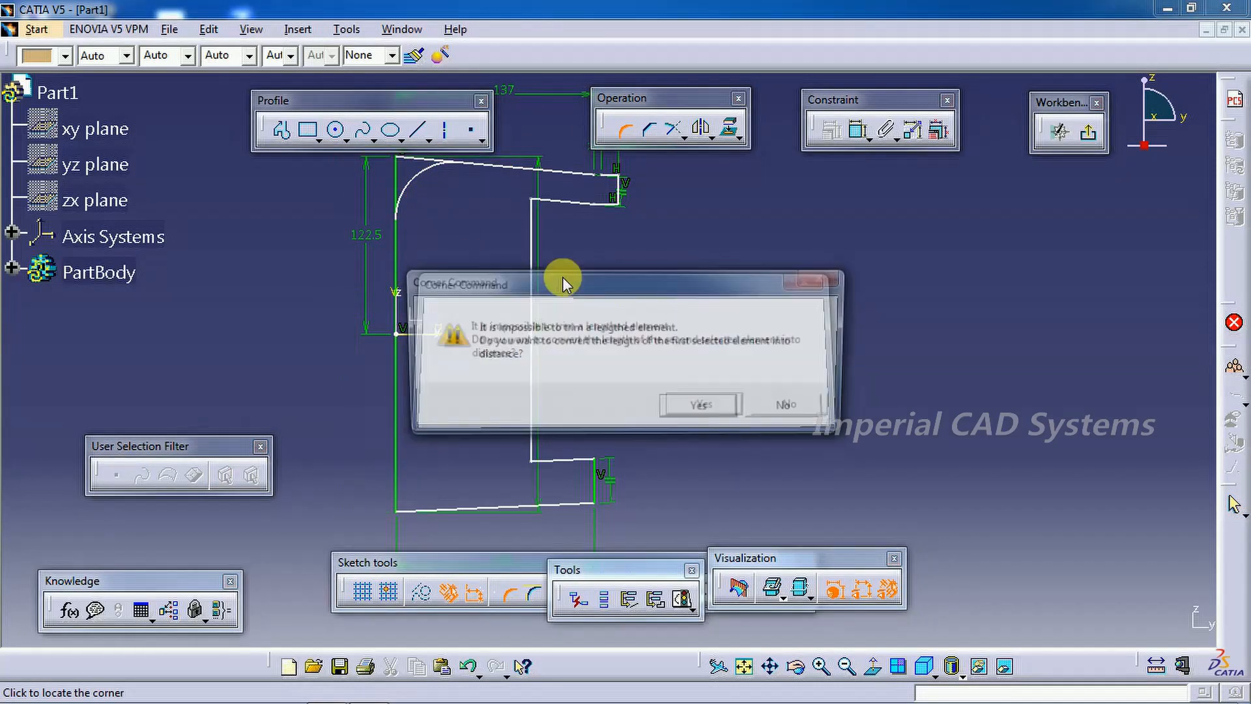
click(712, 400)
click(440, 189)
double_click(441, 189)
text(25)
key(Return)
Round the corner between the back vertical edge and the lower sloped edge with a 25 mm radius
middle_drag(486, 290, 490, 317)
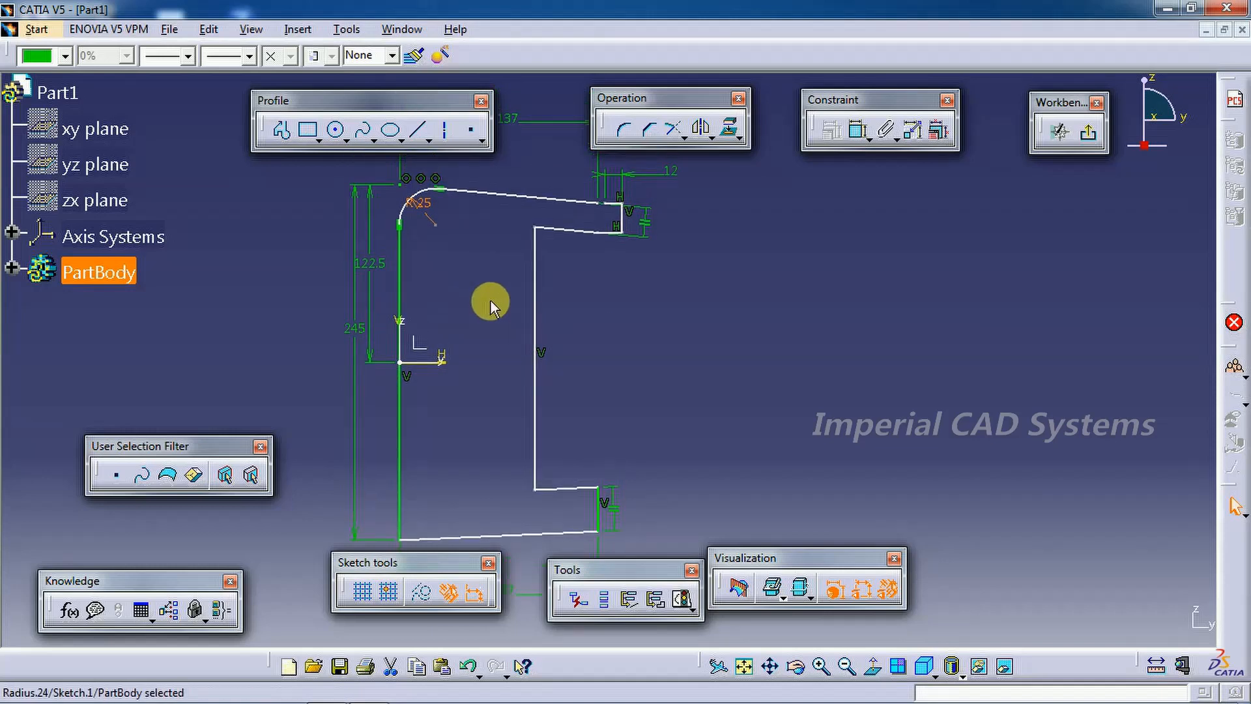
click(623, 129)
middle_drag(438, 403, 422, 338)
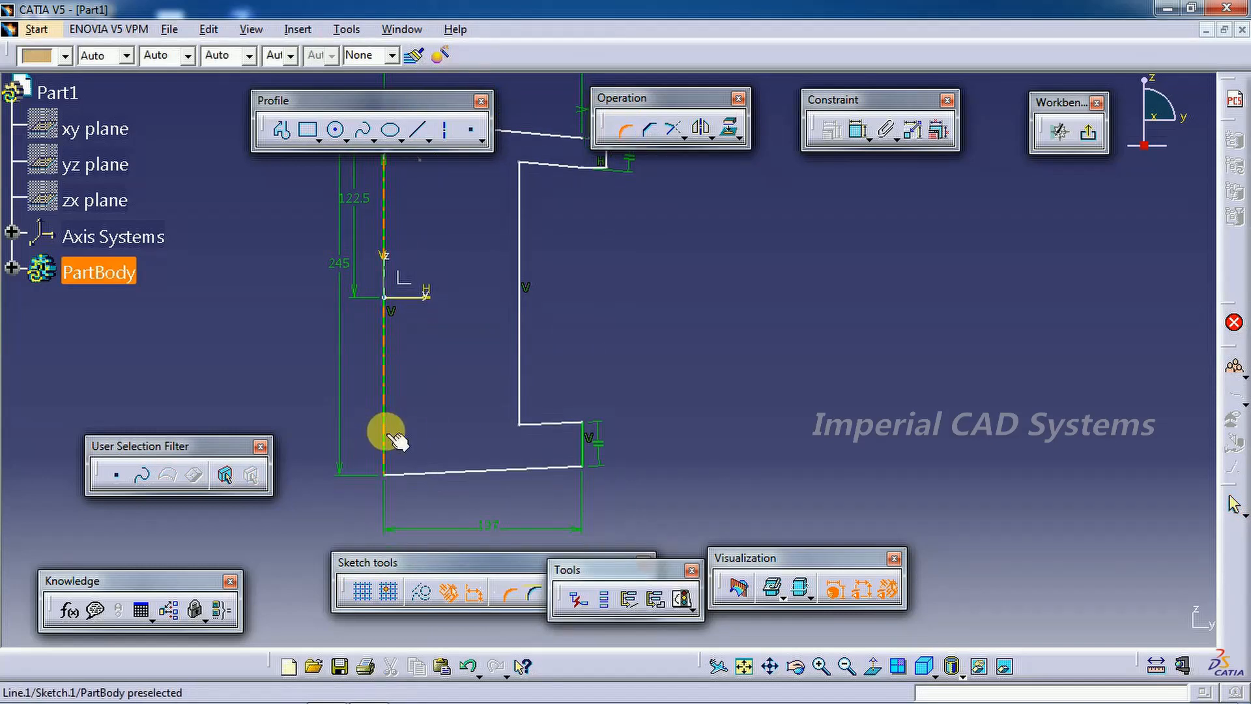
click(385, 435)
click(413, 470)
click(413, 464)
key(Return)
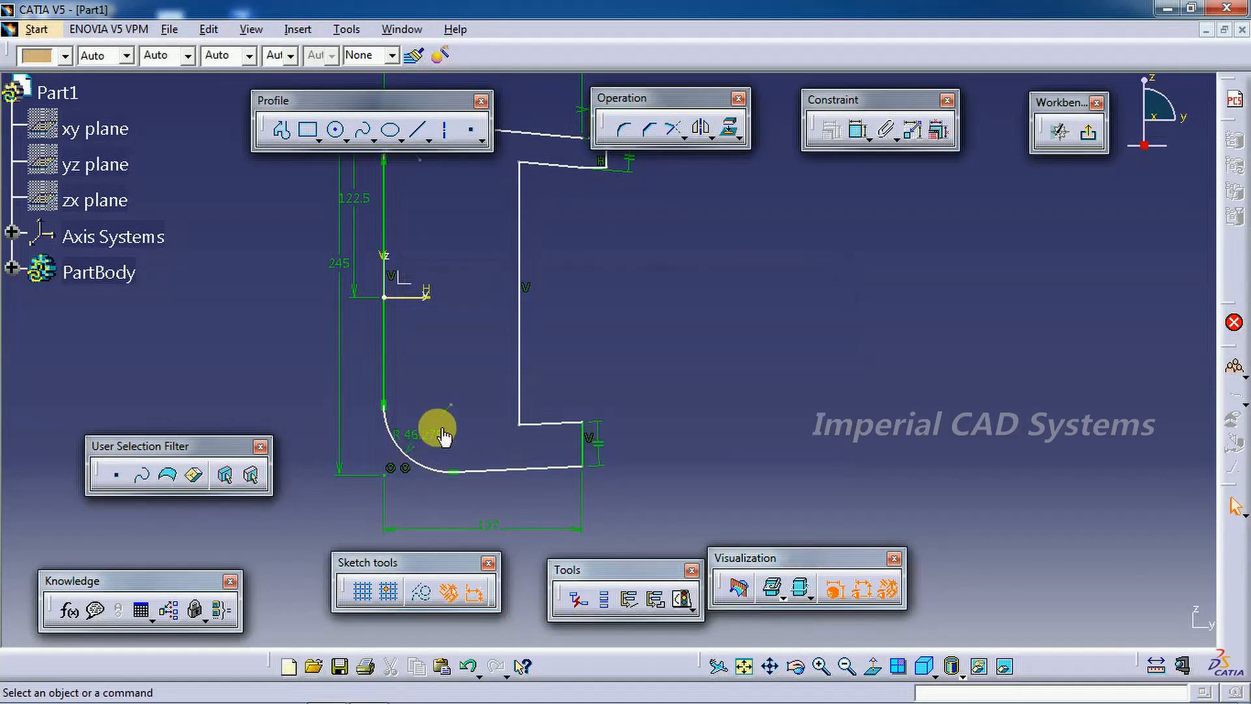
double_click(422, 428)
text(25)
key(Return)
Consult the reference drawing and dimension the distance between the back edge and the inner vertical line as 46+16 mm
key(alt+Tab)
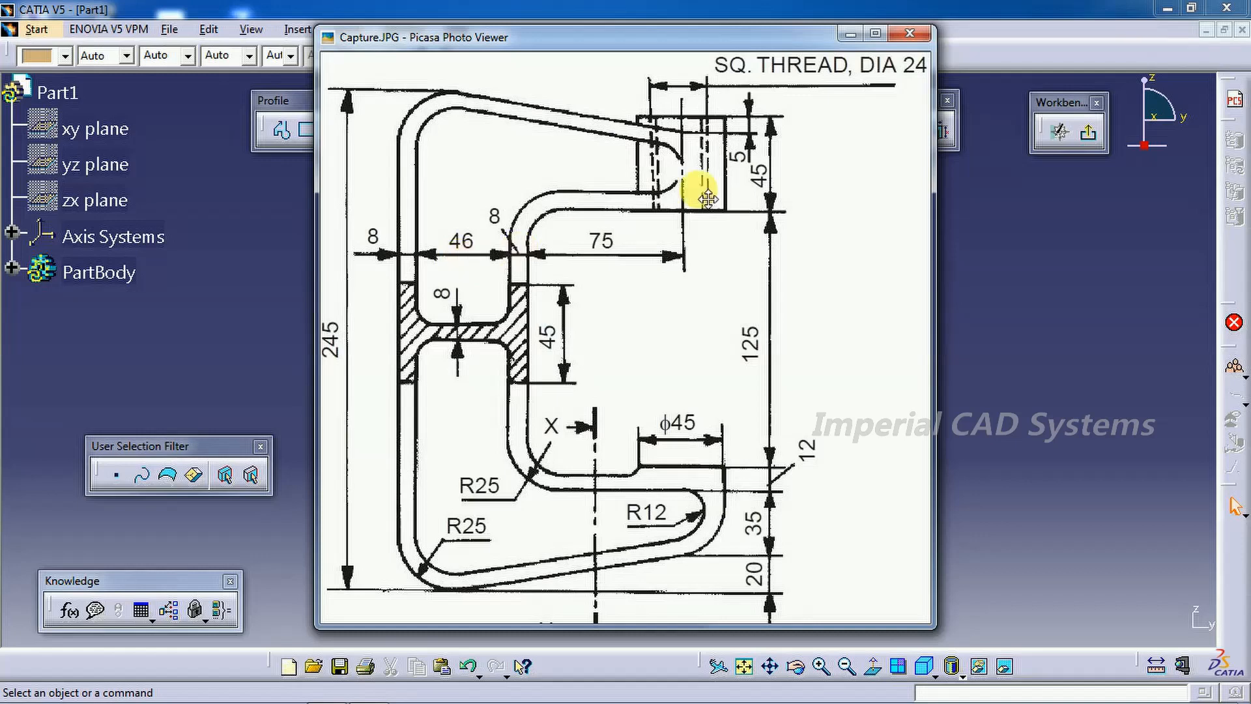
key(alt+Tab)
click(847, 127)
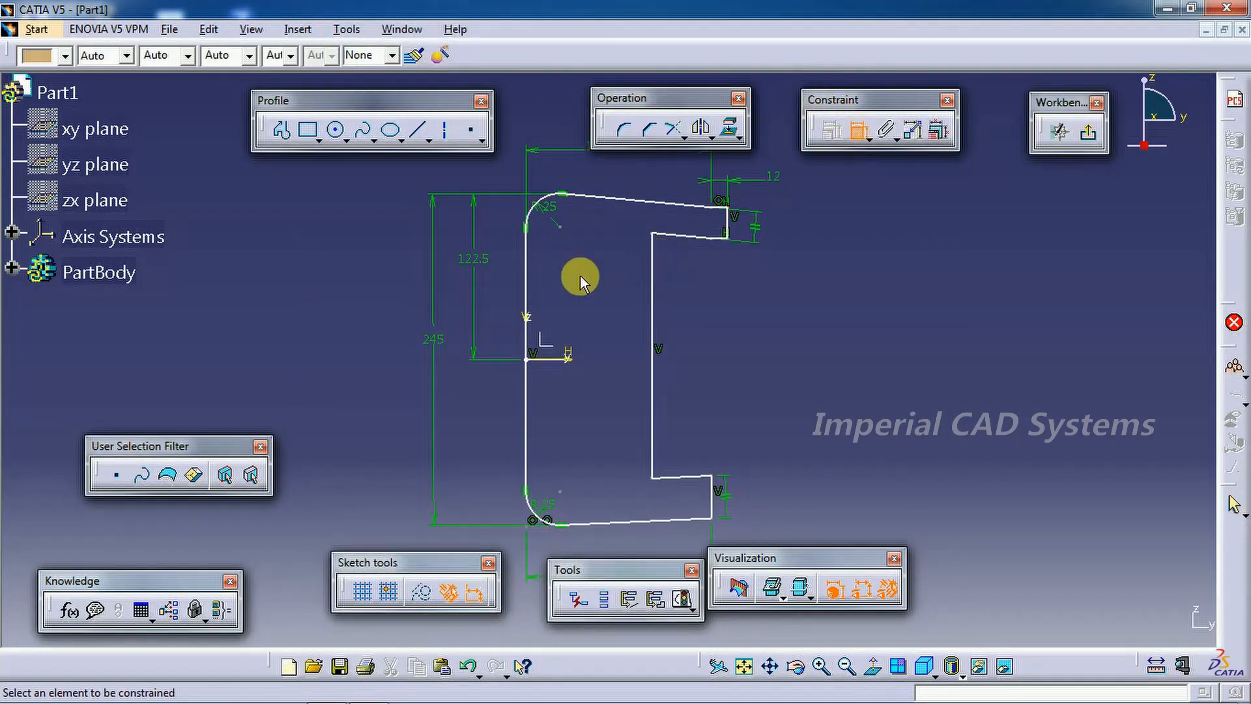
click(526, 288)
click(653, 297)
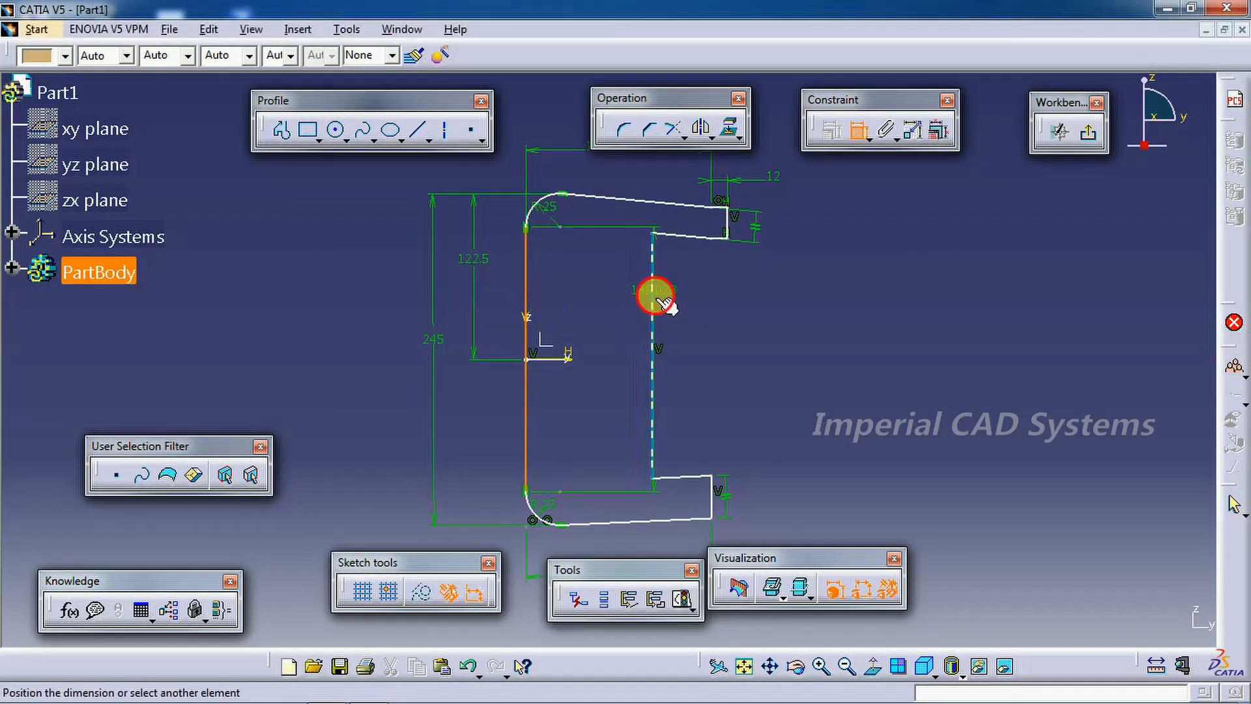
click(586, 303)
double_click(587, 301)
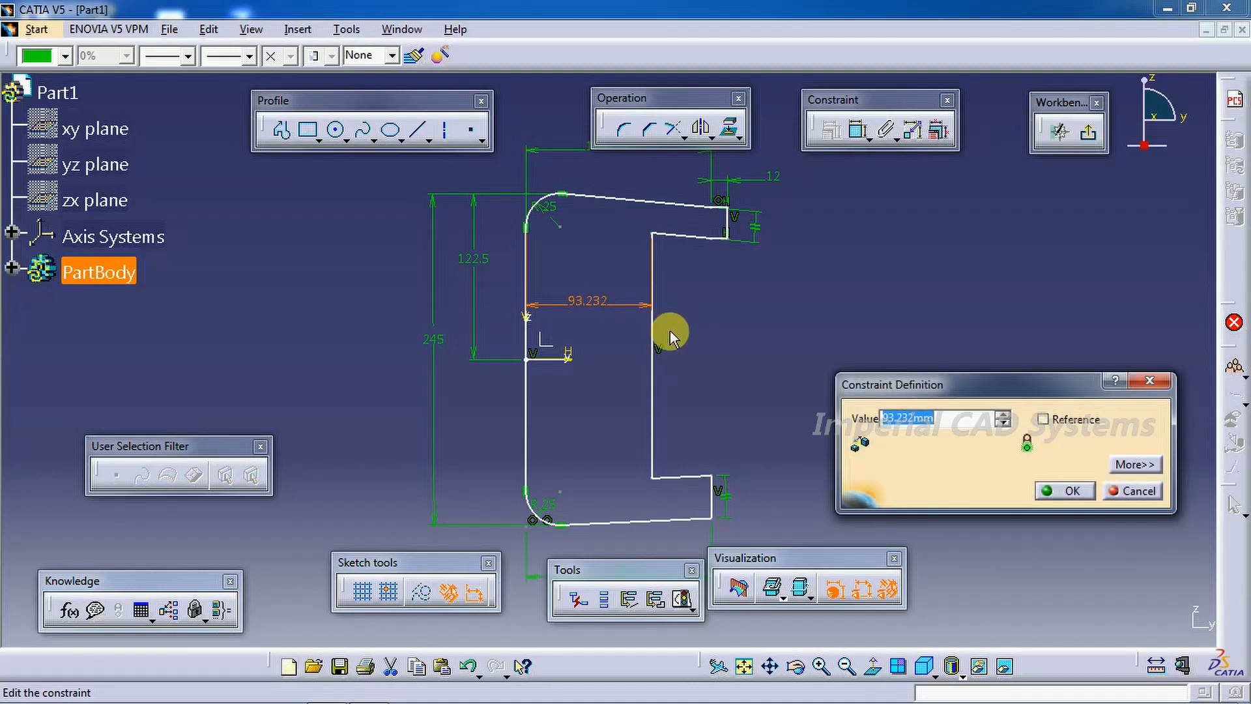
text(46+16)
key(Return)
click(671, 349)
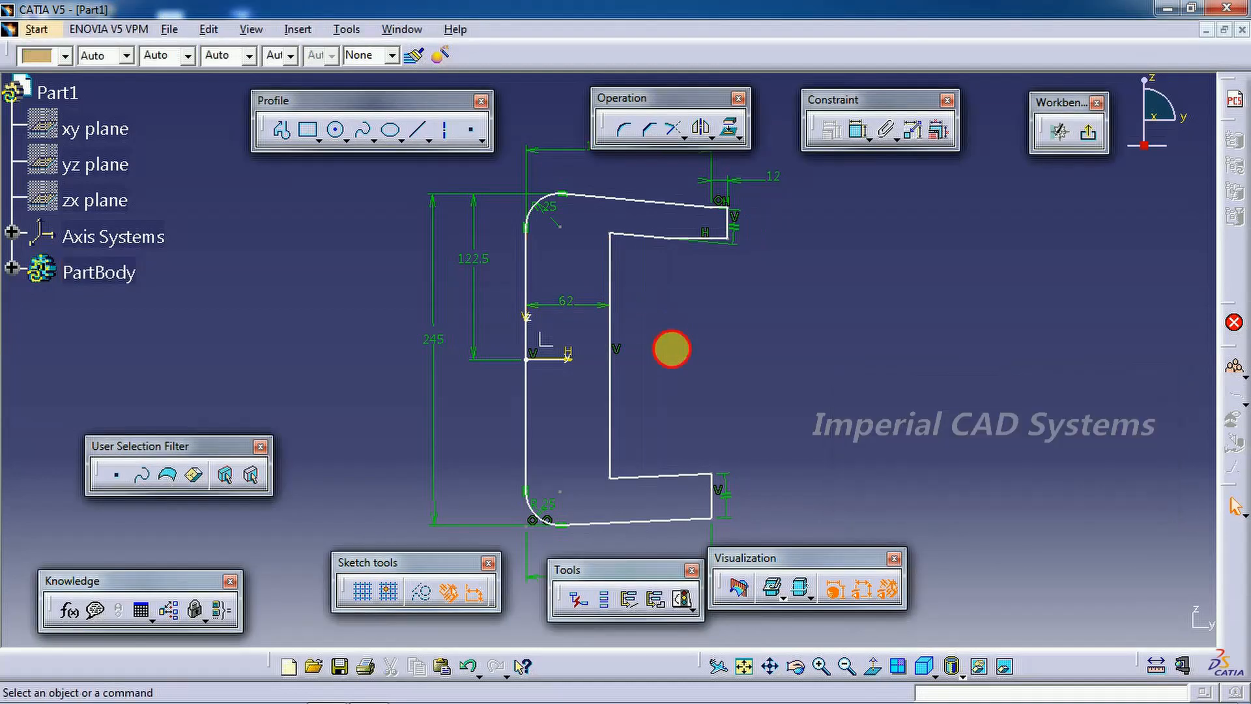
Compare the arms with the reference drawing and delete the sloped inner edges of both the upper and lower arms
drag(525, 269, 498, 267)
click(627, 277)
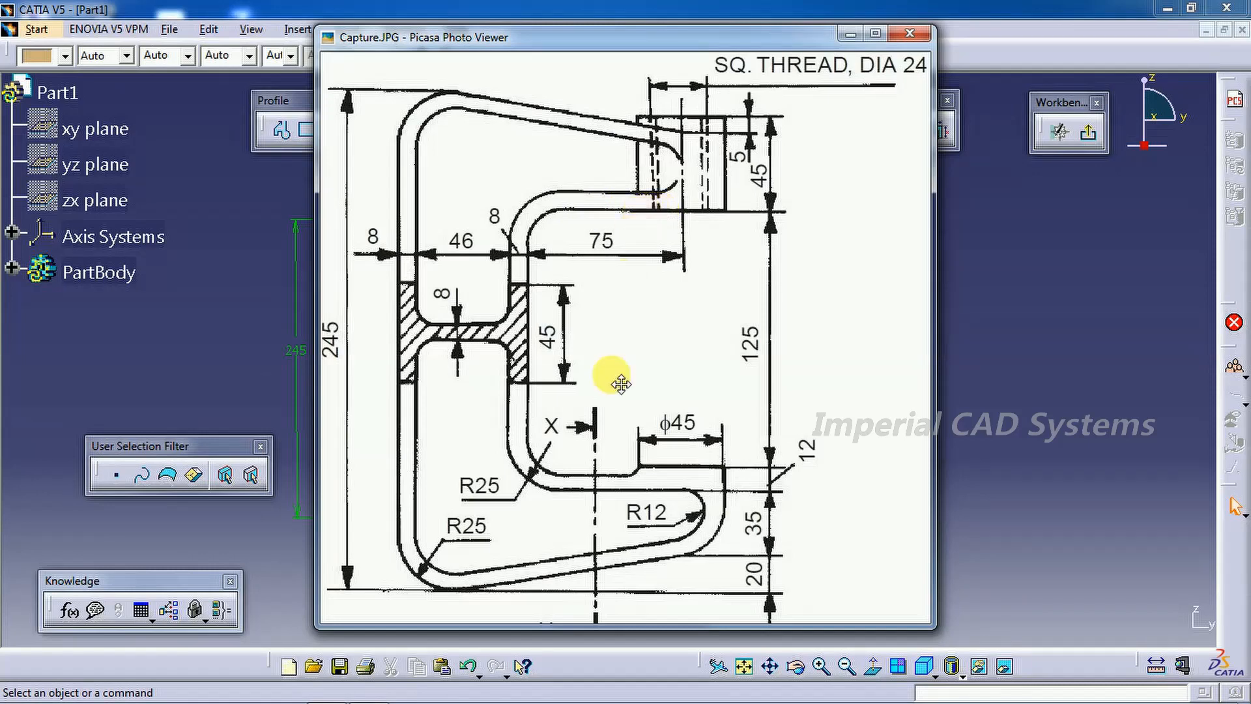
click(851, 33)
right_click(497, 264)
click(539, 510)
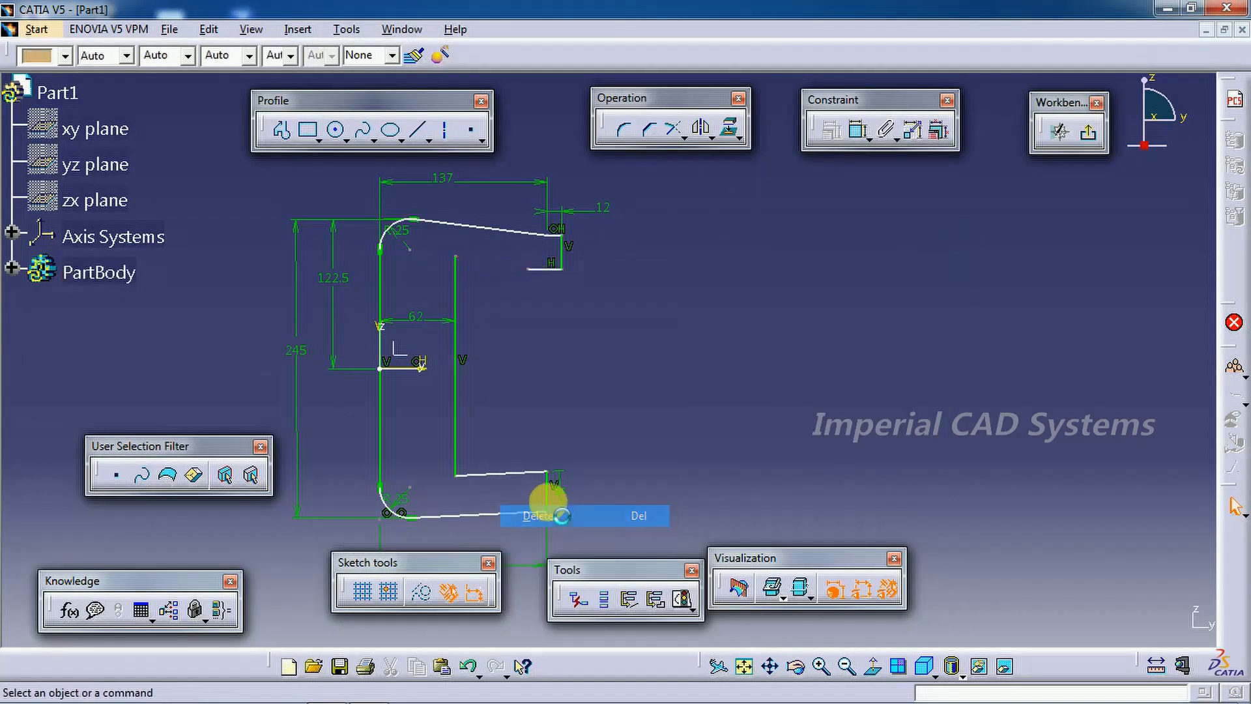
right_click(496, 483)
click(574, 425)
Shorten the inner vertical line's upper end and trim it with the upper arm's short lower horizontal line into a corner
drag(458, 259, 454, 281)
click(673, 128)
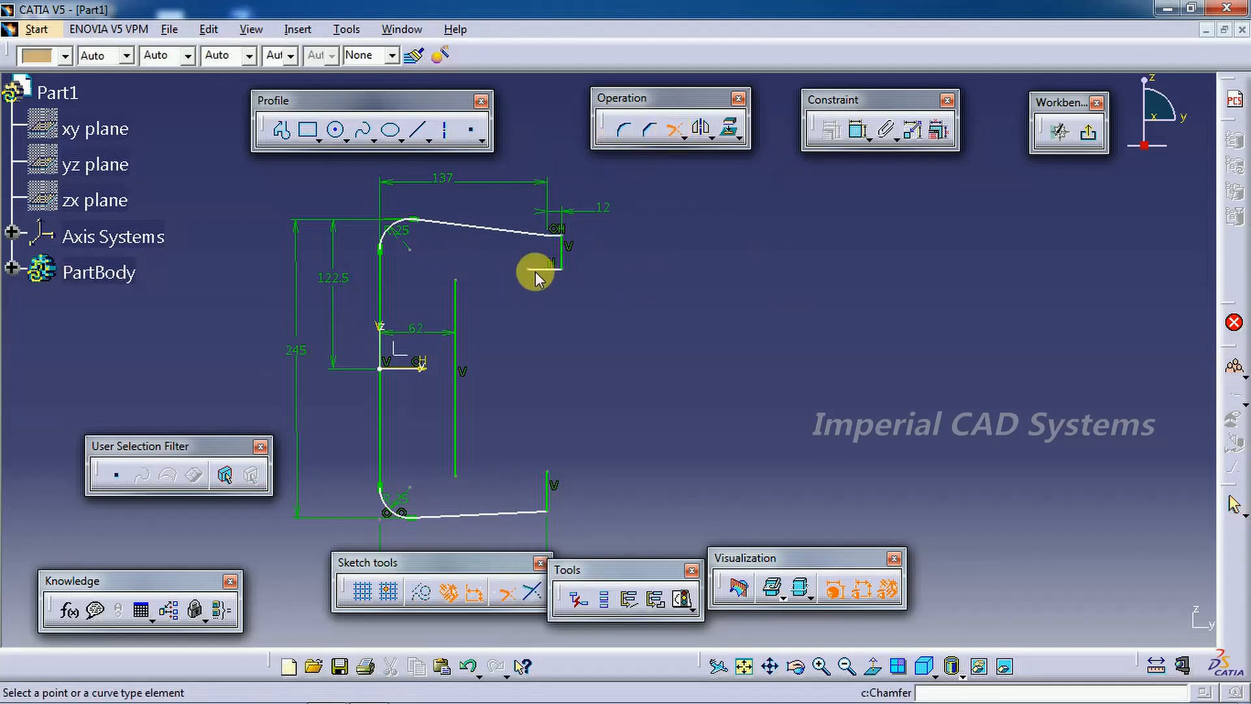
click(535, 271)
click(456, 292)
Draw a horizontal line from the lower arm's upper end point past the inner vertical line and trim the two into a corner
click(673, 129)
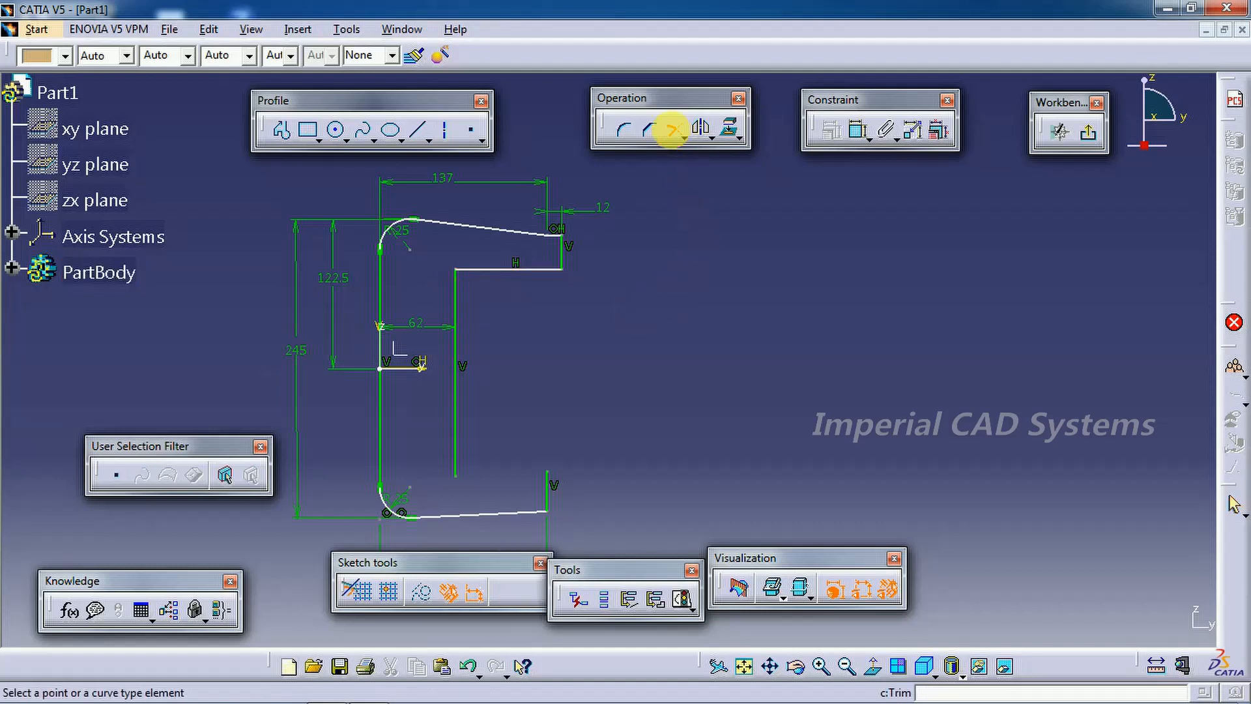
click(417, 130)
click(547, 469)
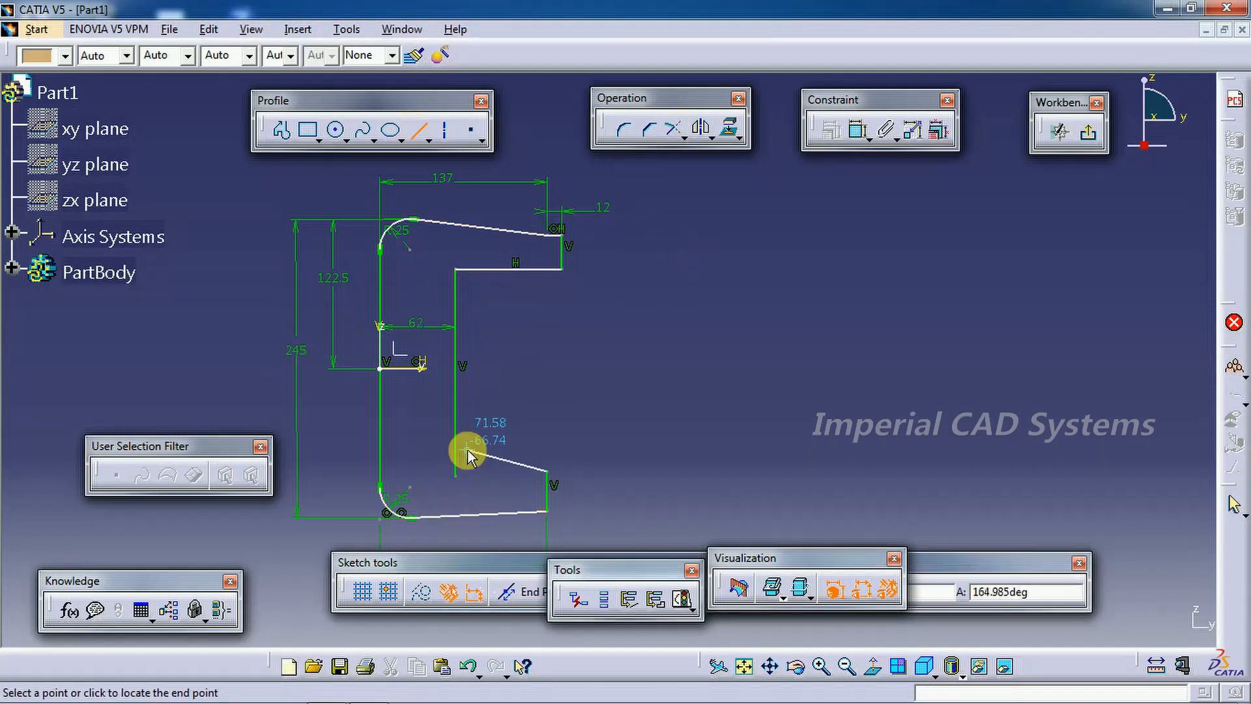
click(454, 476)
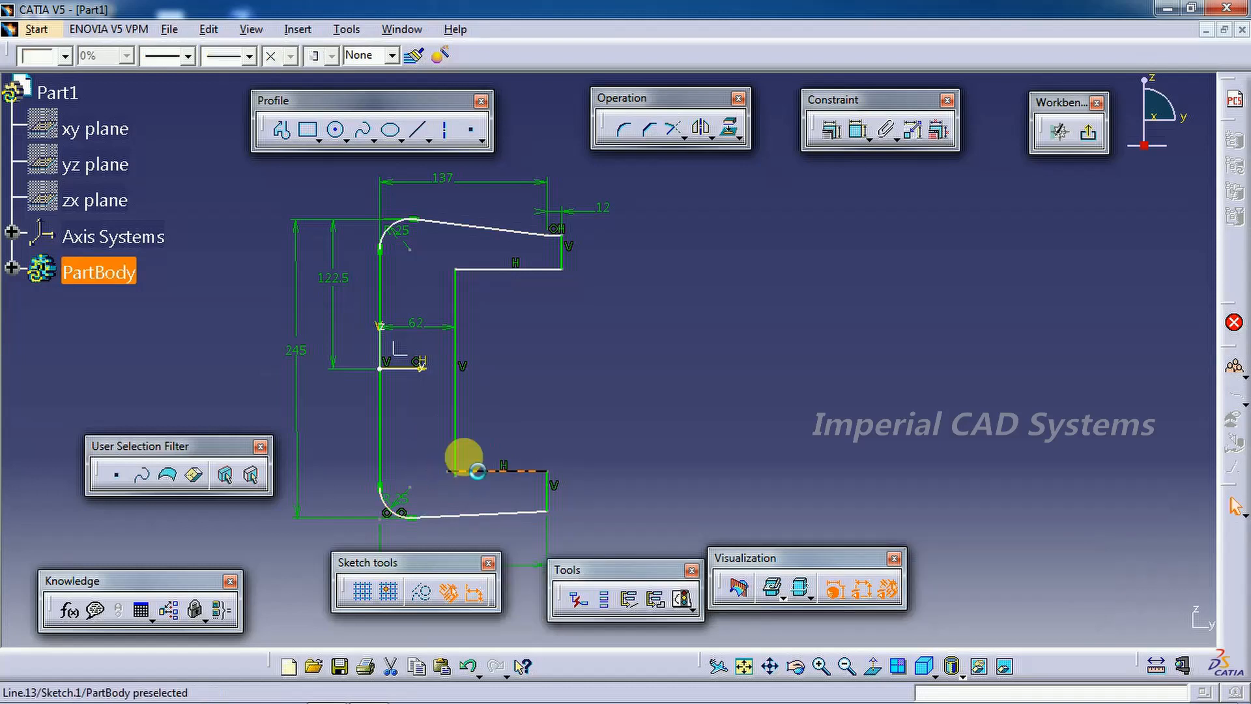
click(493, 481)
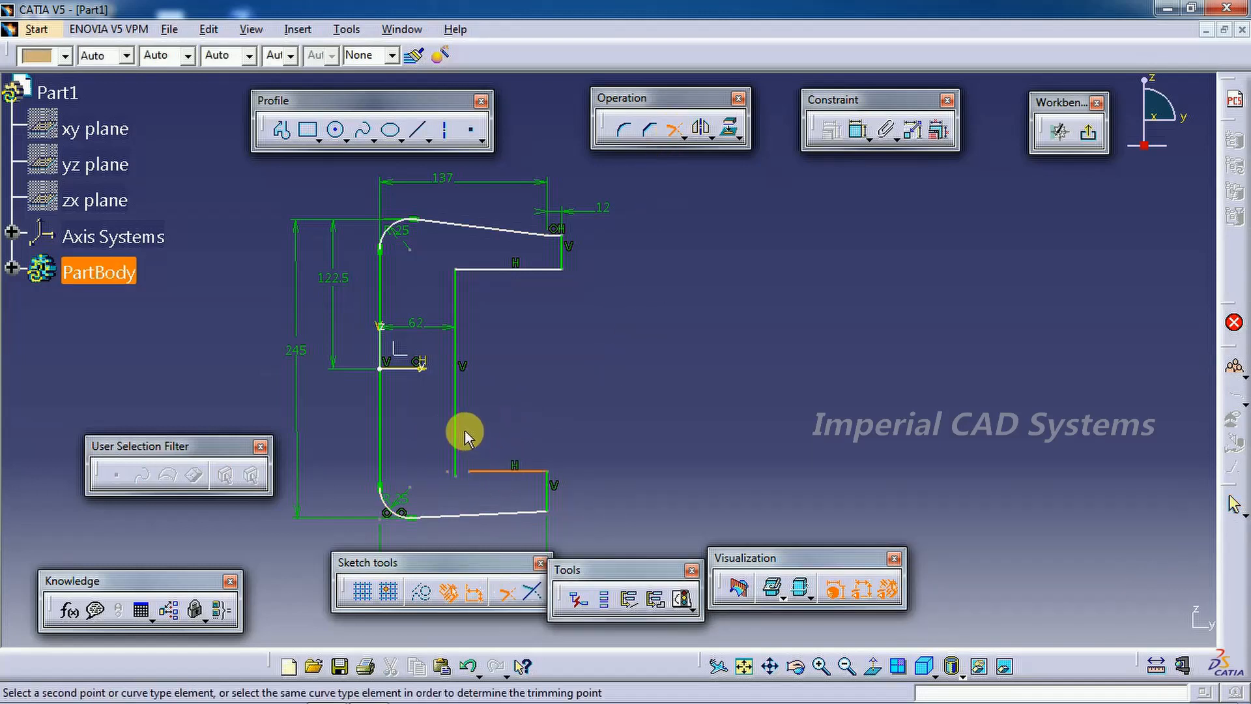
click(455, 421)
Check the gap on the reference drawing and dimension the distance between the arms' facing horizontal edges at 128 mm
mouse_move(412, 689)
click(369, 689)
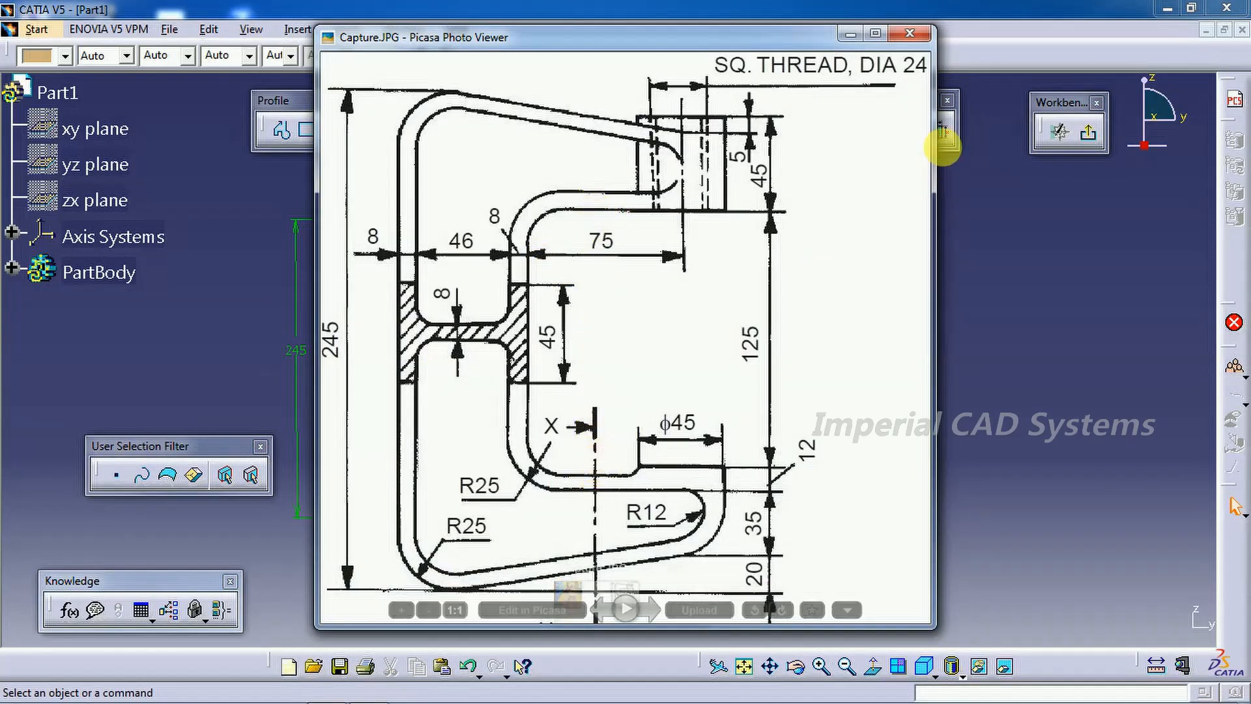
click(939, 158)
click(858, 130)
click(509, 268)
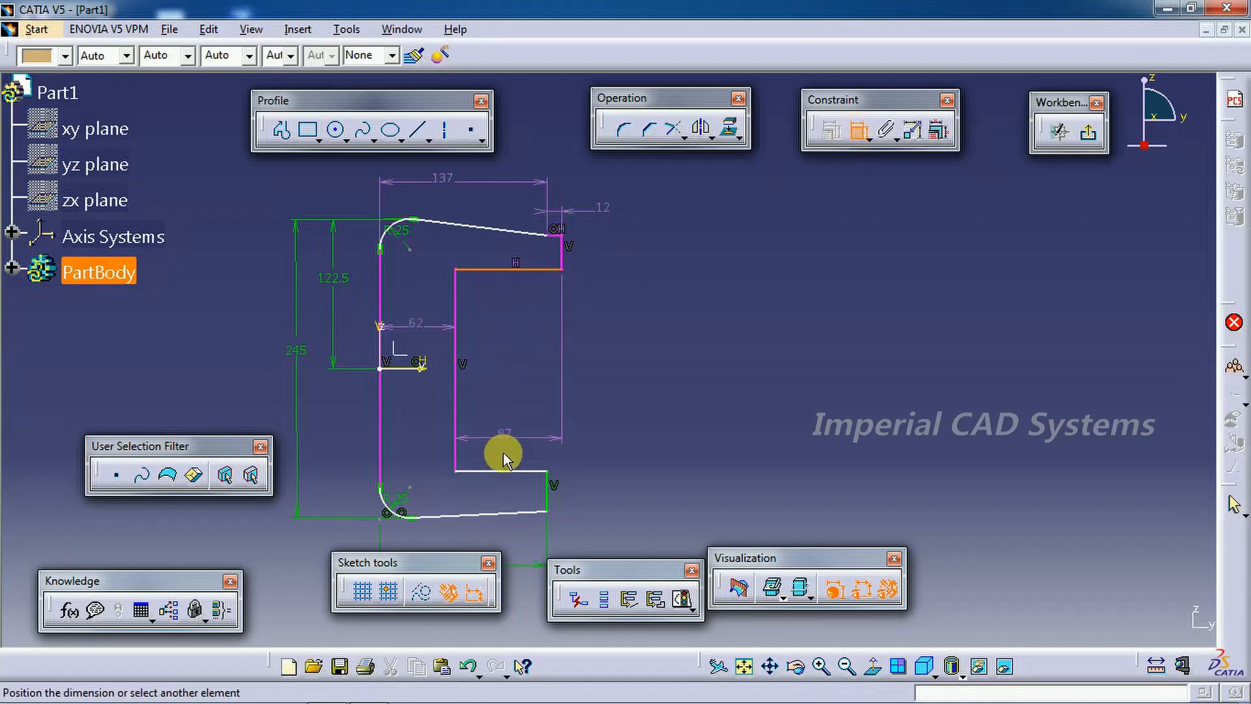
click(511, 476)
click(614, 363)
double_click(628, 369)
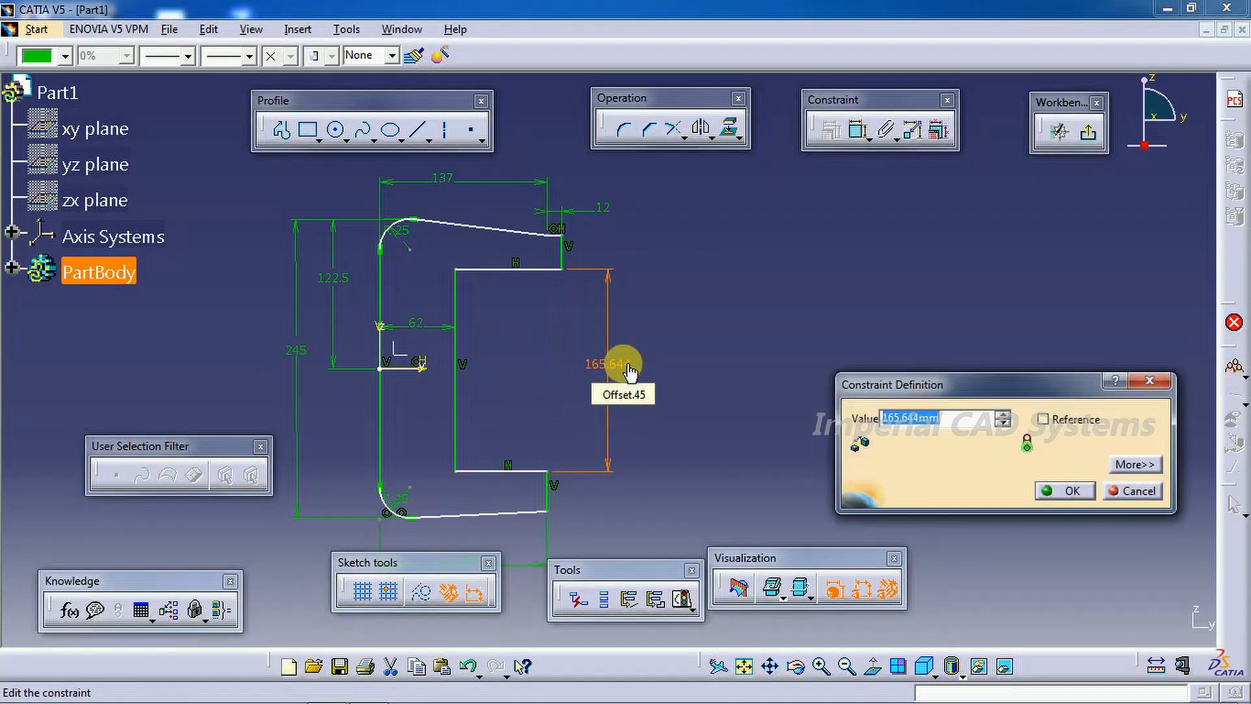
key(Return)
Dimension the upper arm's inner horizontal edge from the sketch's horizontal axis and set the distance to 128/2 mm
click(858, 130)
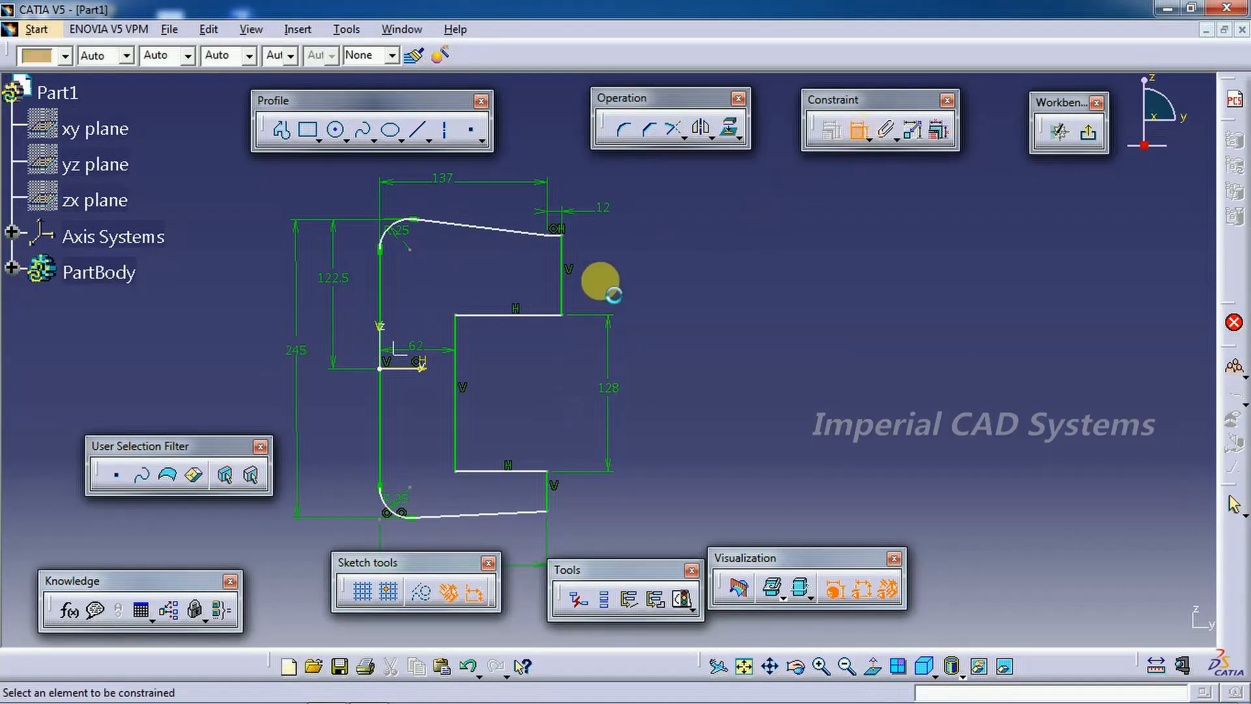
click(418, 371)
click(495, 317)
click(497, 340)
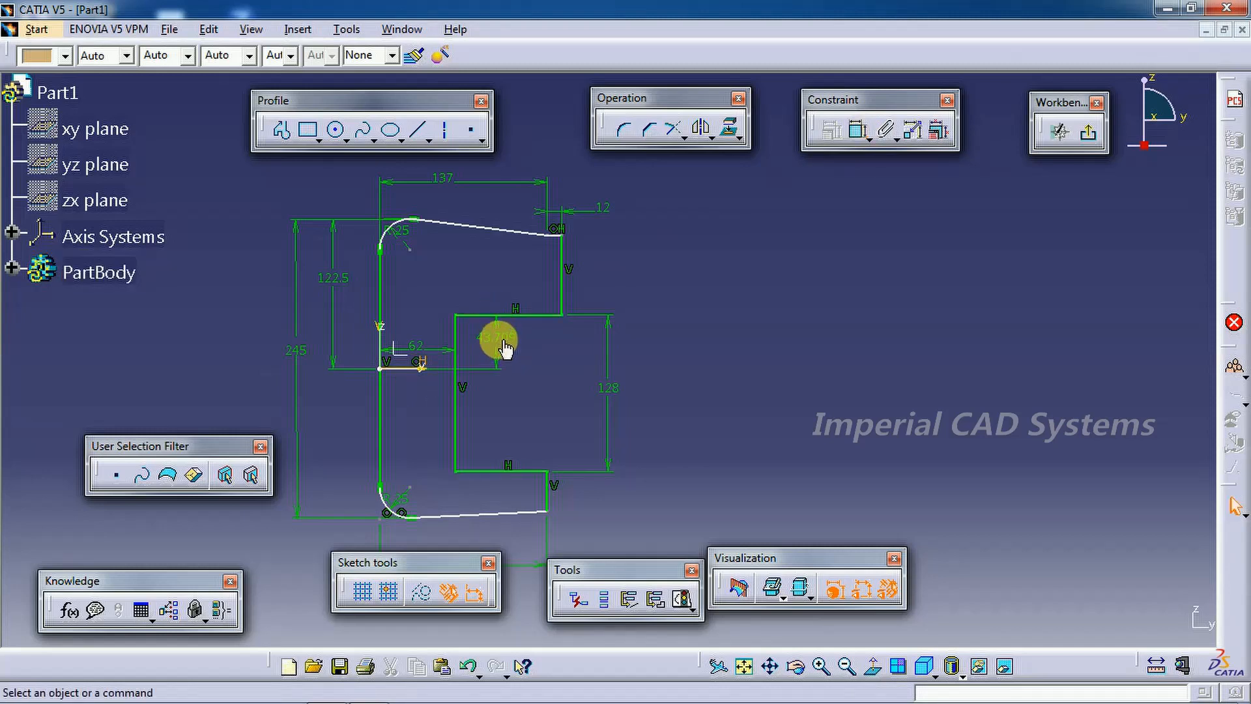
double_click(497, 338)
text(1)
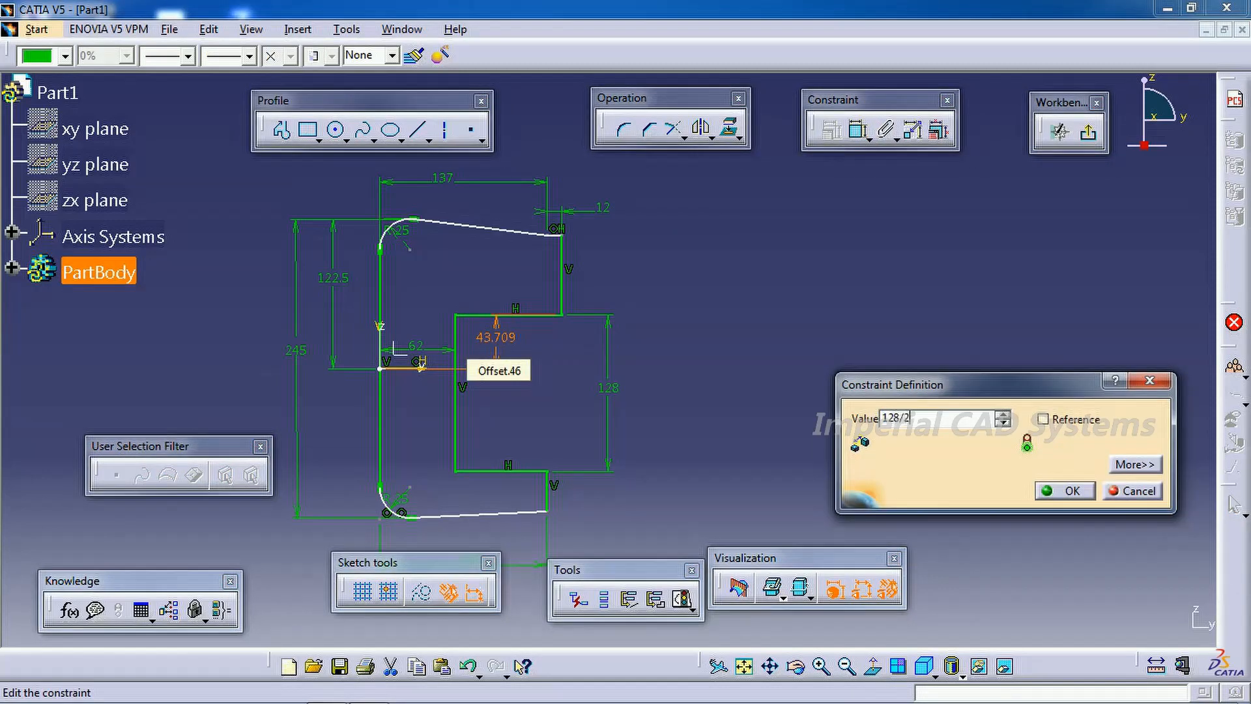
text(28/2)
key(Return)
Consult the boss heights on the reference drawing and dimension the upper arm's vertical end line at 40 mm
middle_drag(602, 480, 589, 471)
drag(535, 228, 524, 236)
click(735, 321)
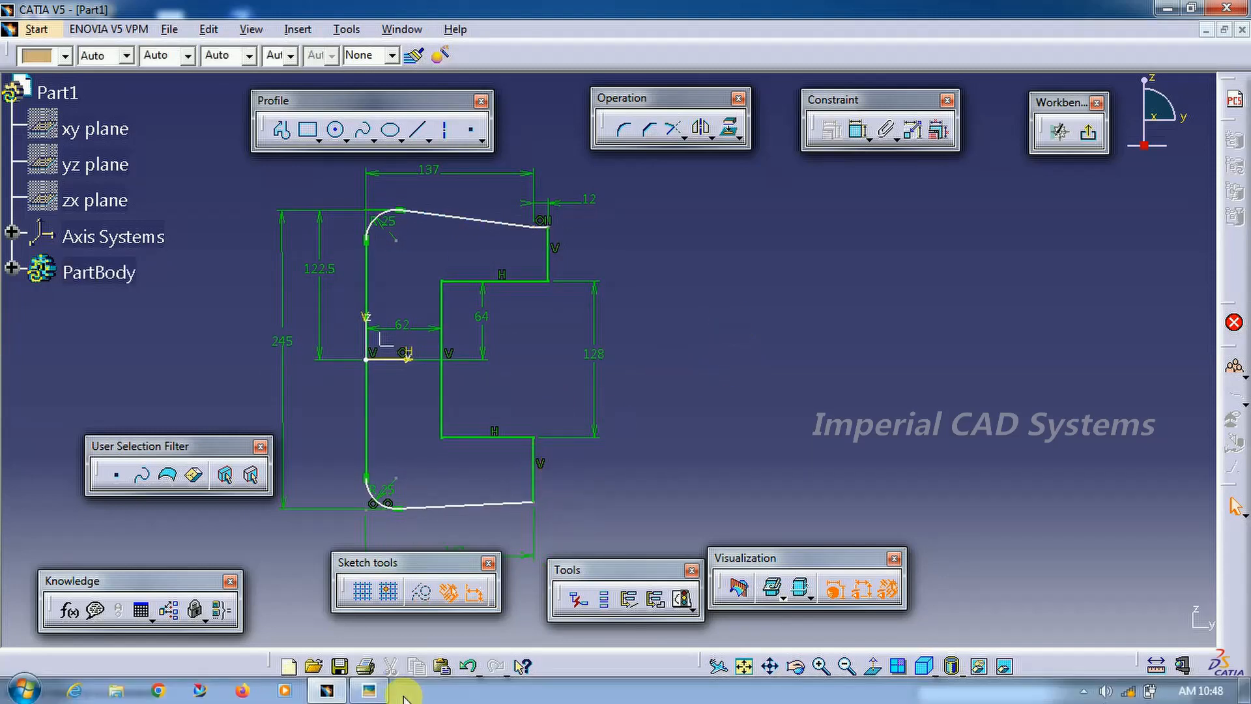
click(369, 691)
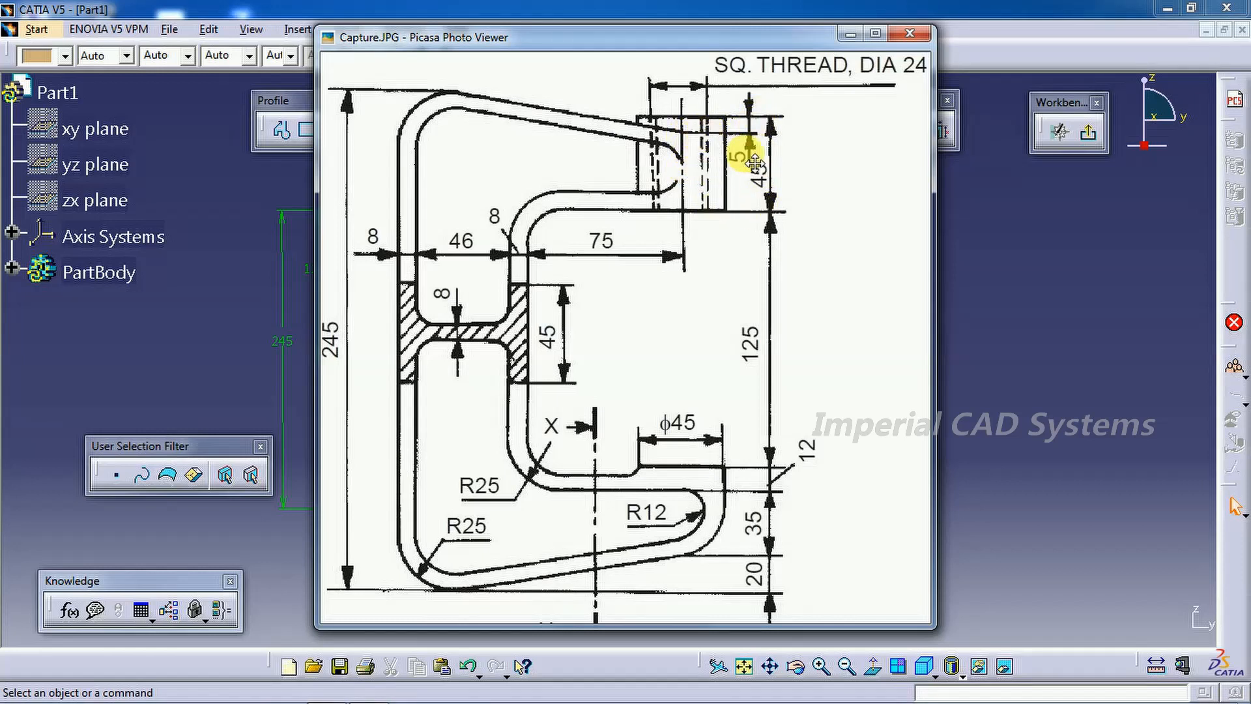
click(1040, 232)
click(859, 130)
click(550, 251)
double_click(691, 252)
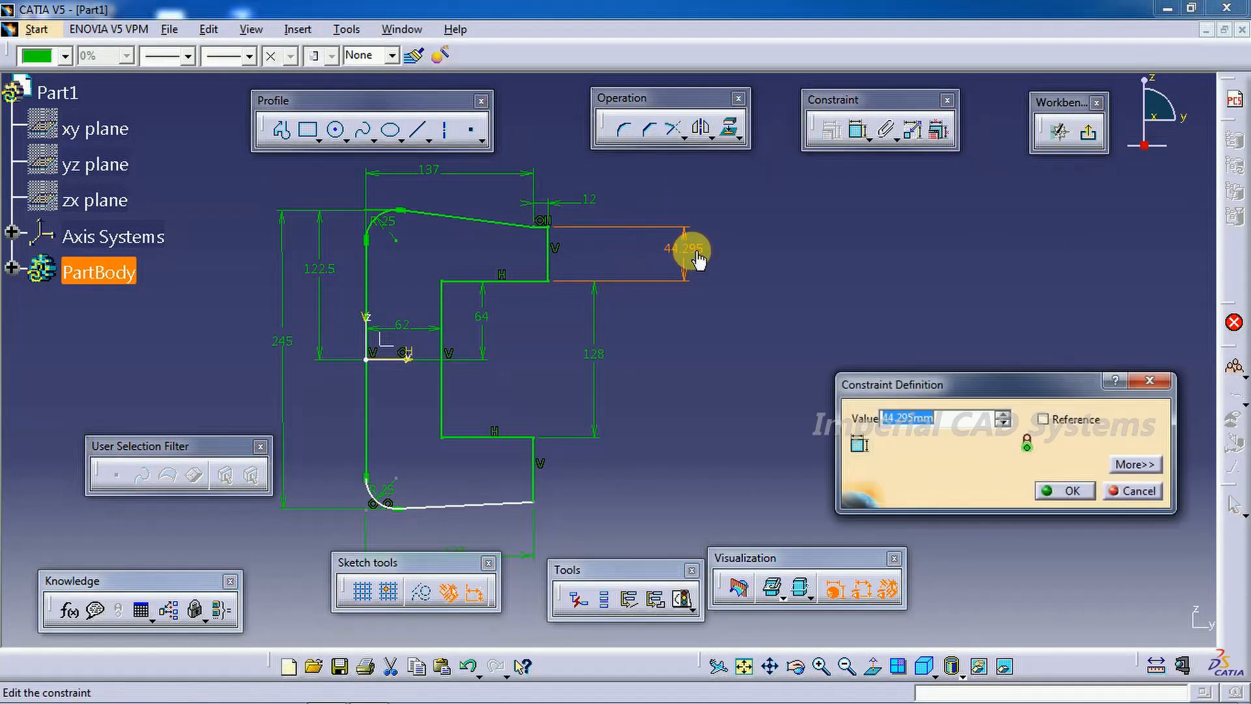
text(40)
key(Return)
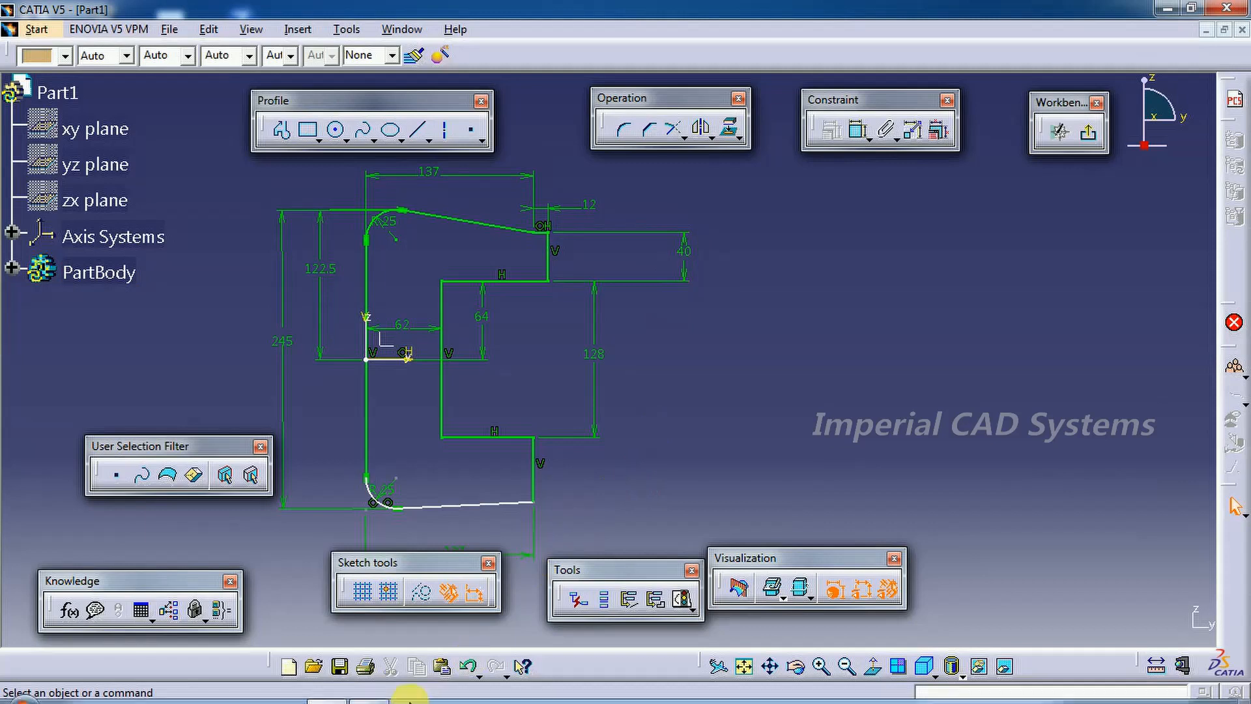
Check the lower arm's end on the reference drawing and delete the sketch's lower vertical end line and the lower 137 mm dimension
click(412, 693)
click(296, 391)
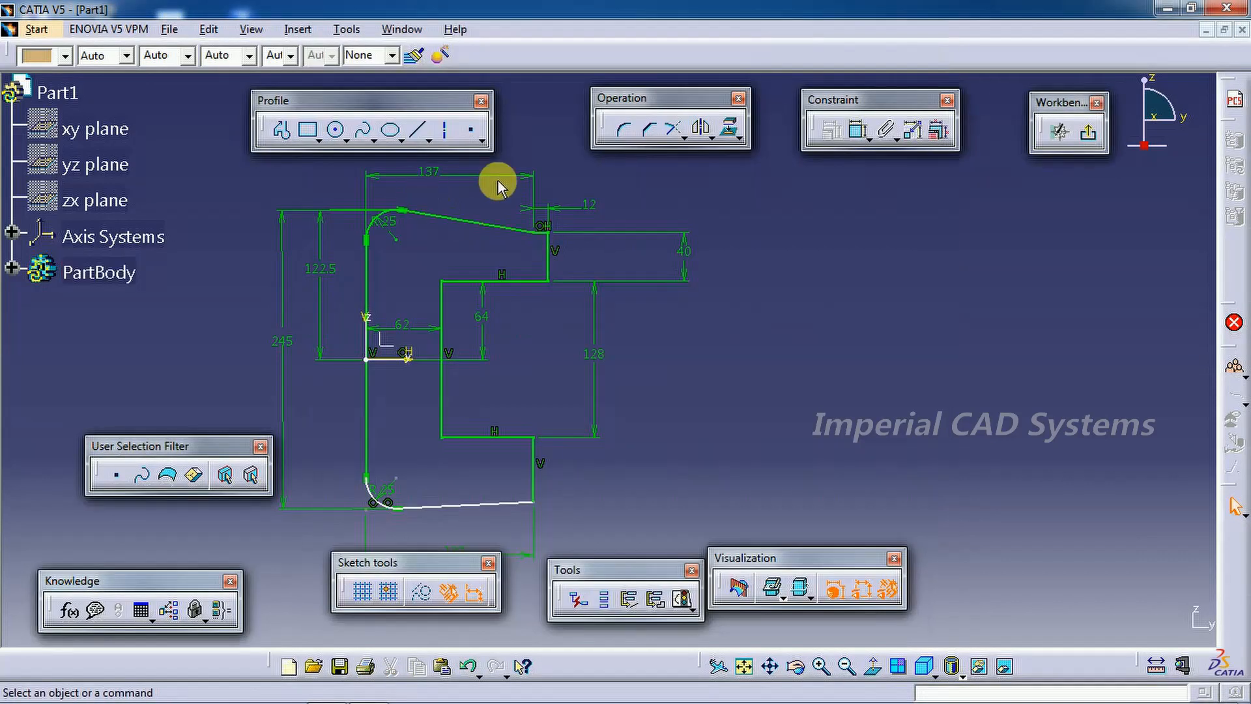
middle_drag(511, 497, 511, 408)
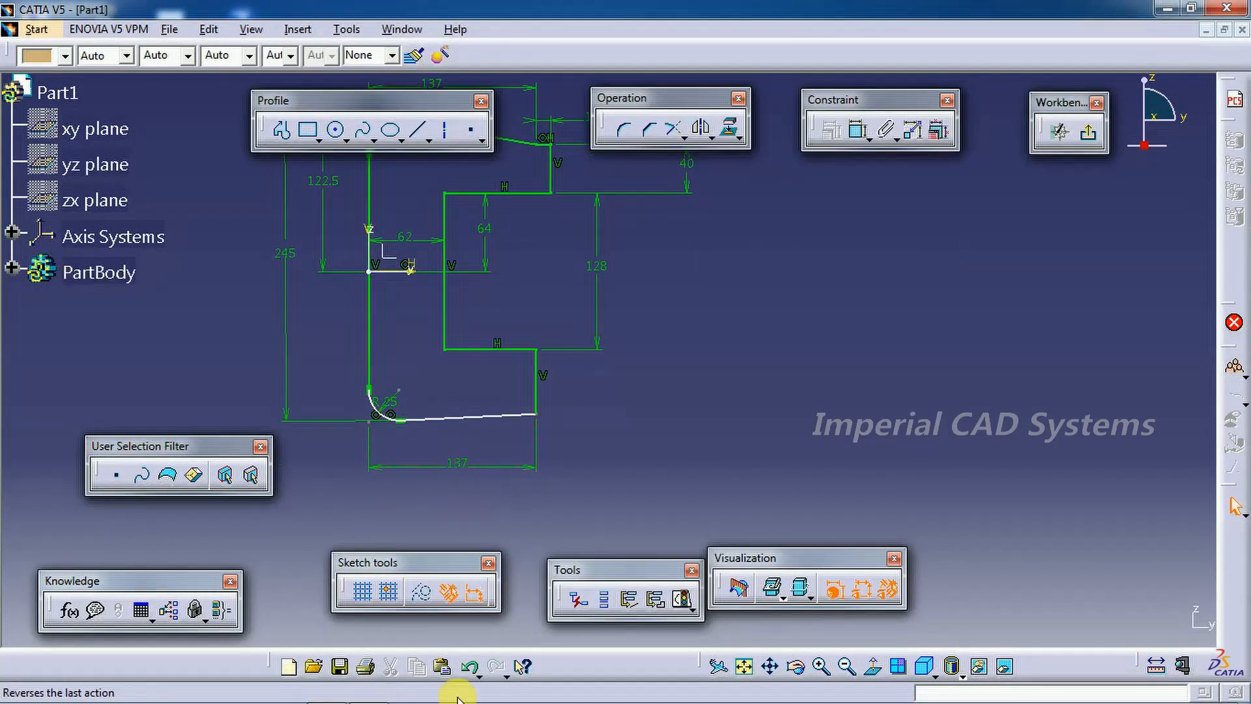
click(412, 694)
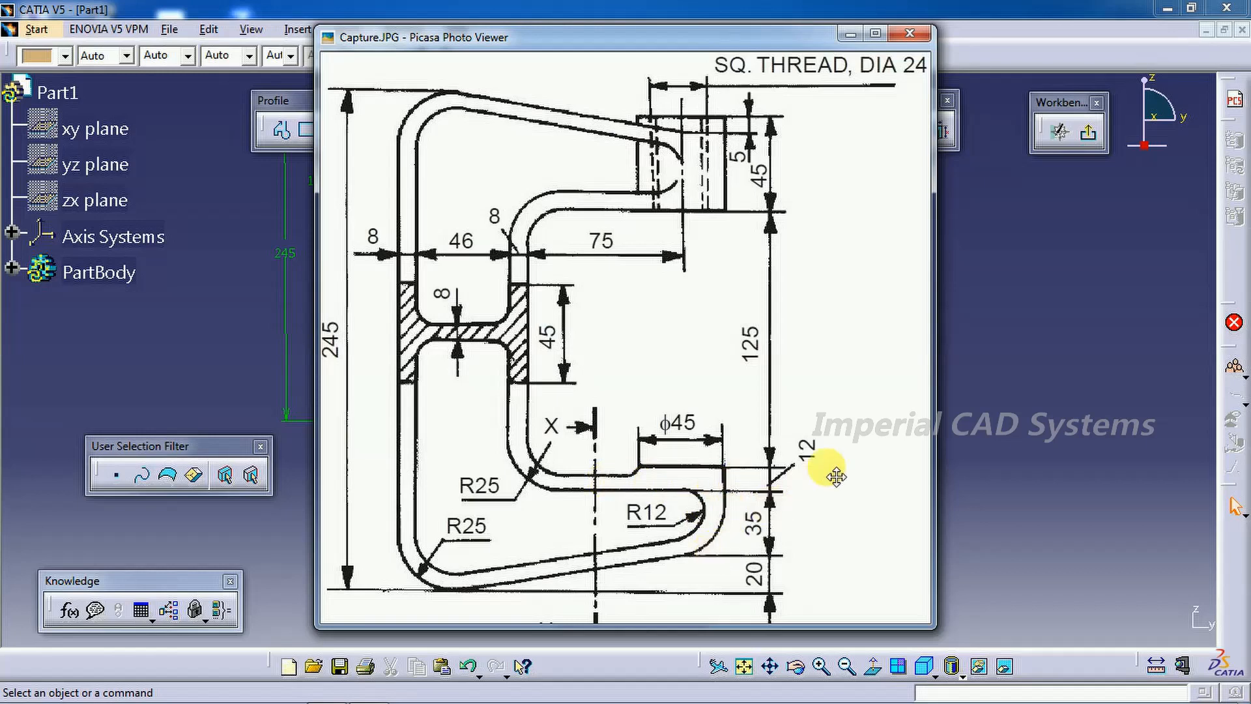
click(997, 372)
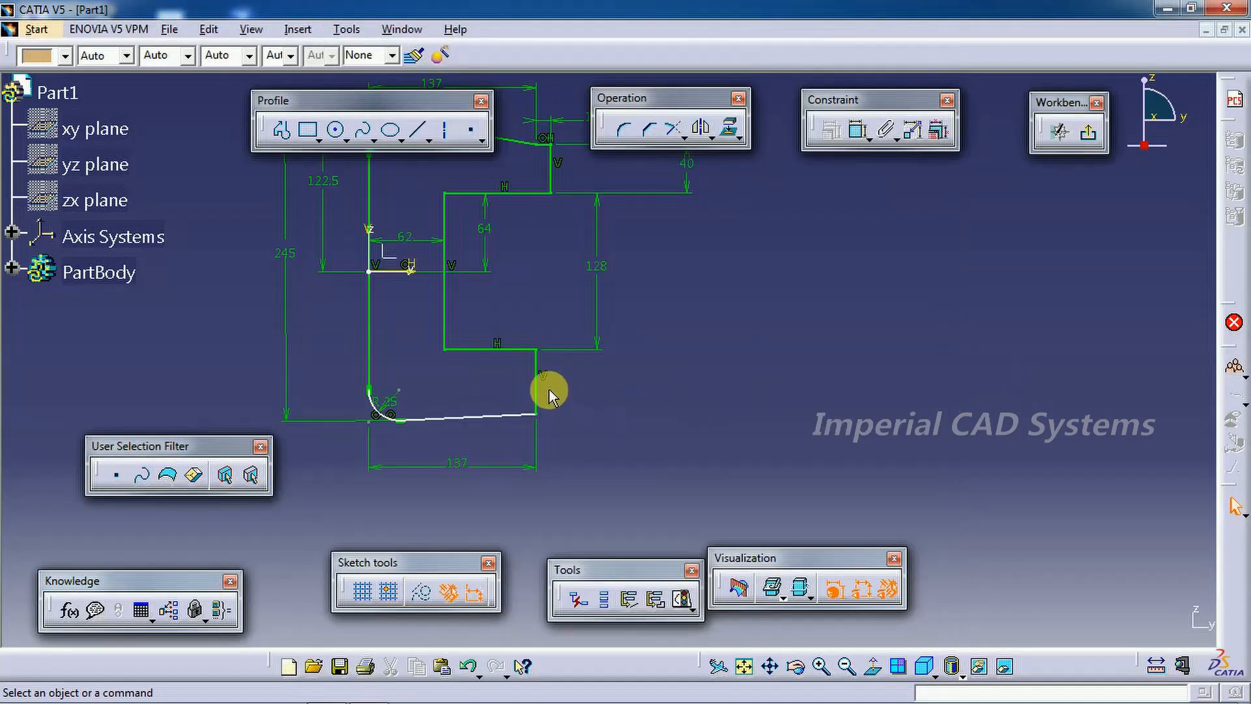
right_click(545, 393)
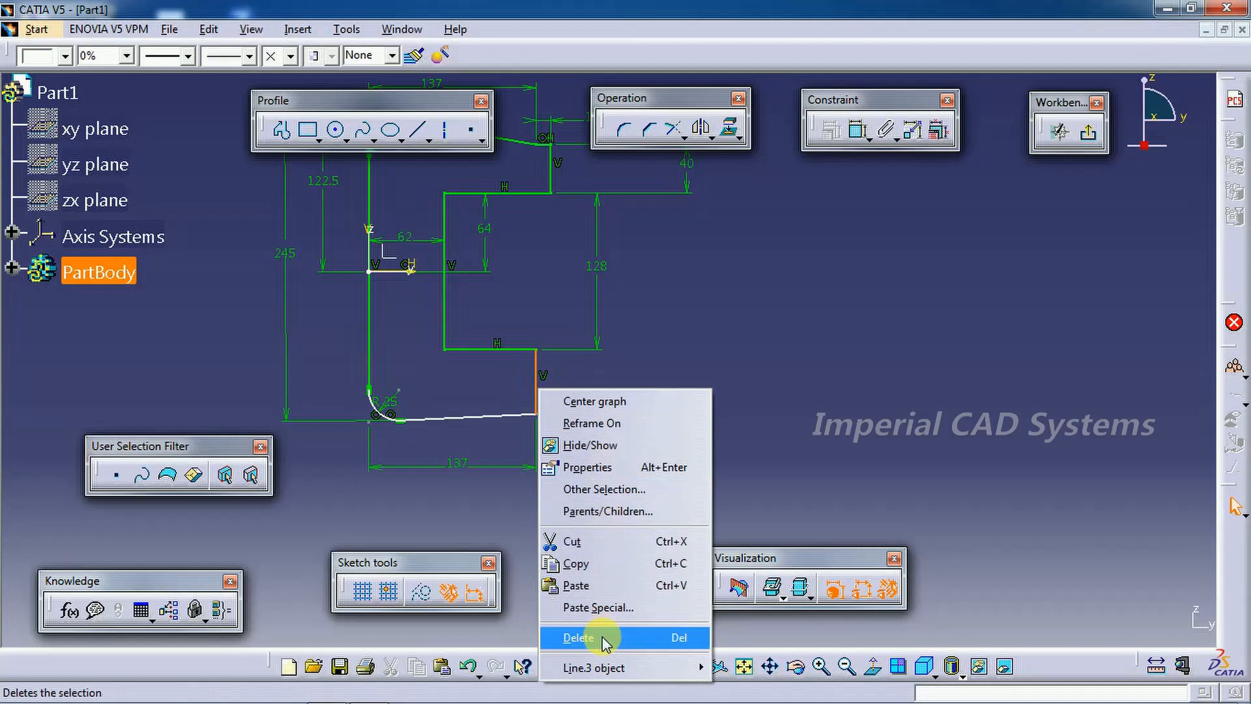
click(573, 635)
right_click(453, 464)
click(469, 419)
Move the slanted line's free end inward and draw a three-point arc from it to the end of the lower arm's inner edge
drag(518, 425, 517, 411)
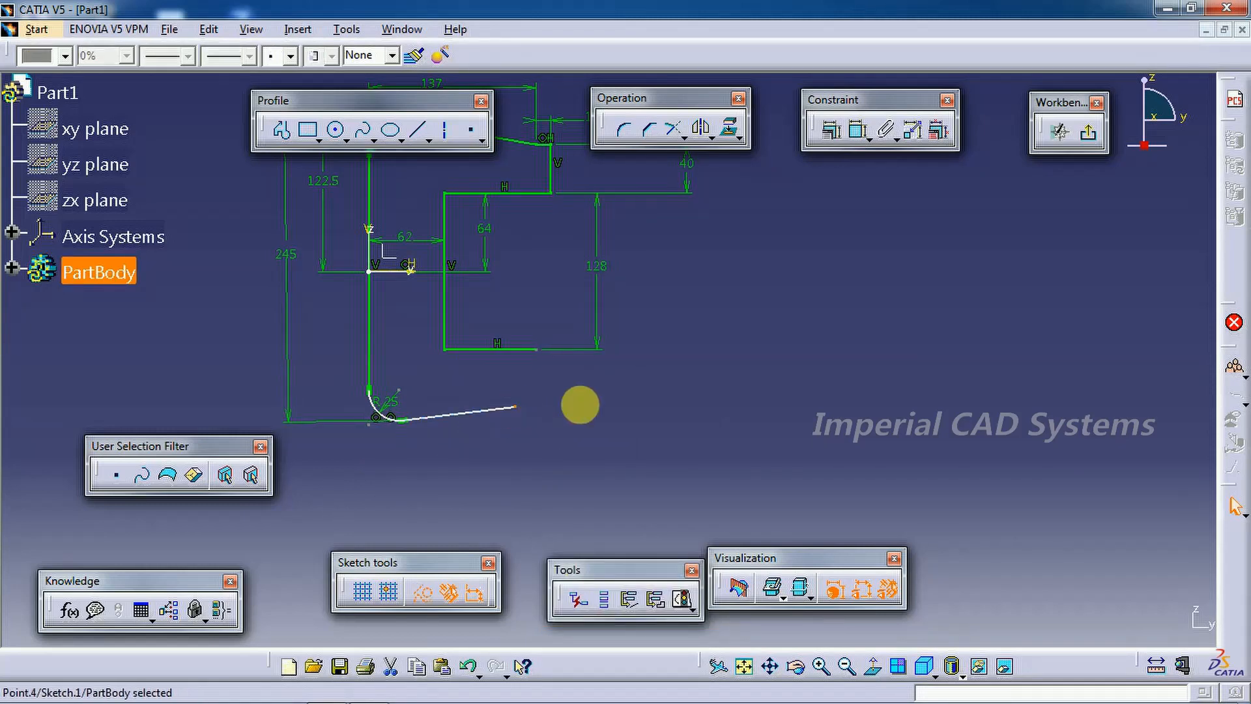
click(346, 140)
click(506, 157)
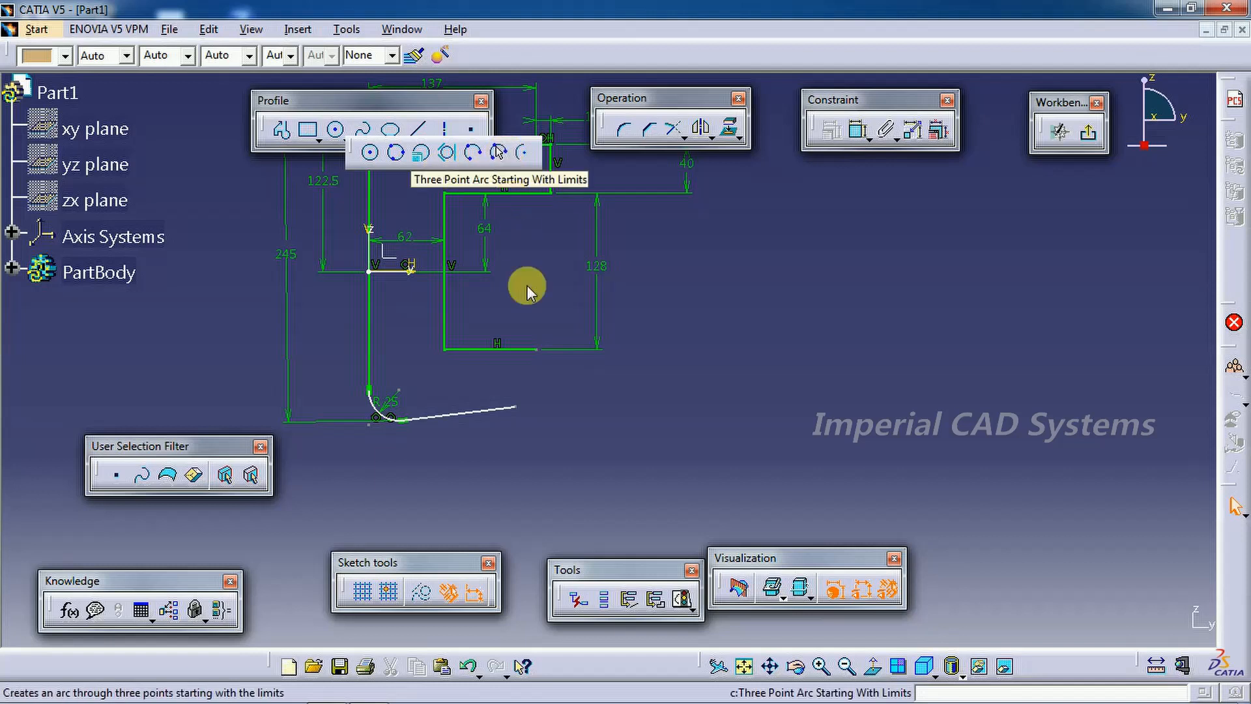
click(515, 408)
click(536, 350)
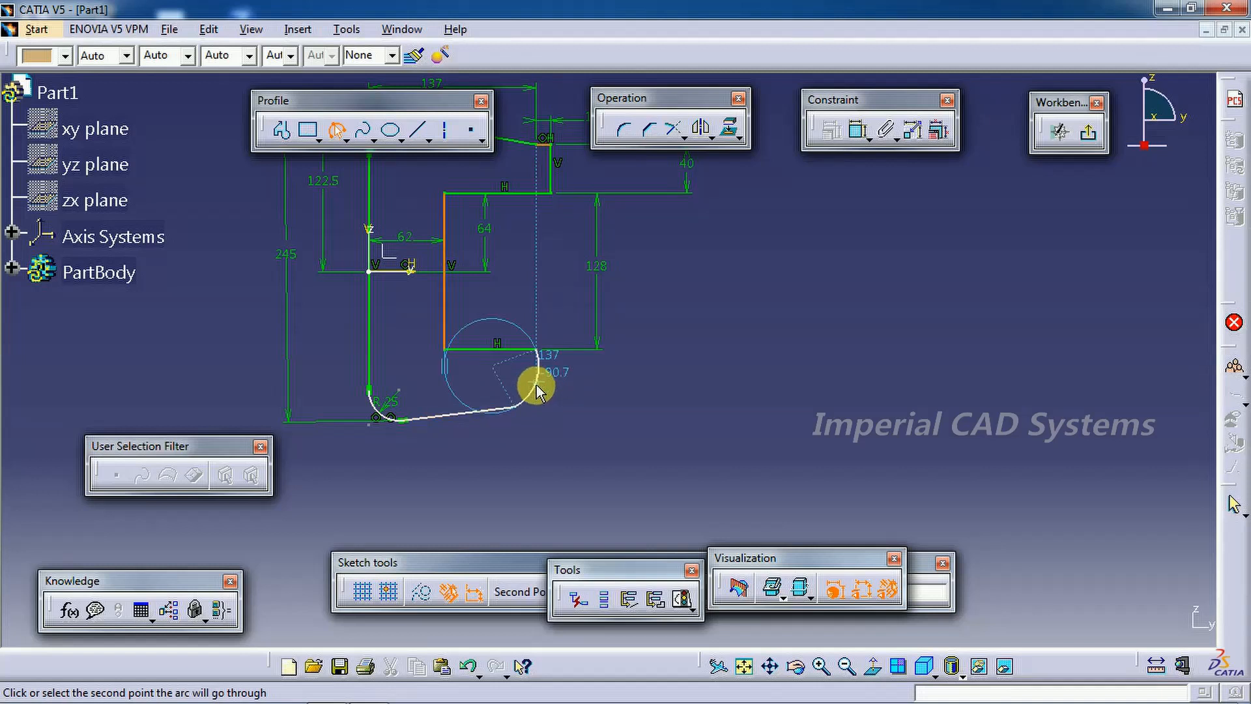
click(526, 384)
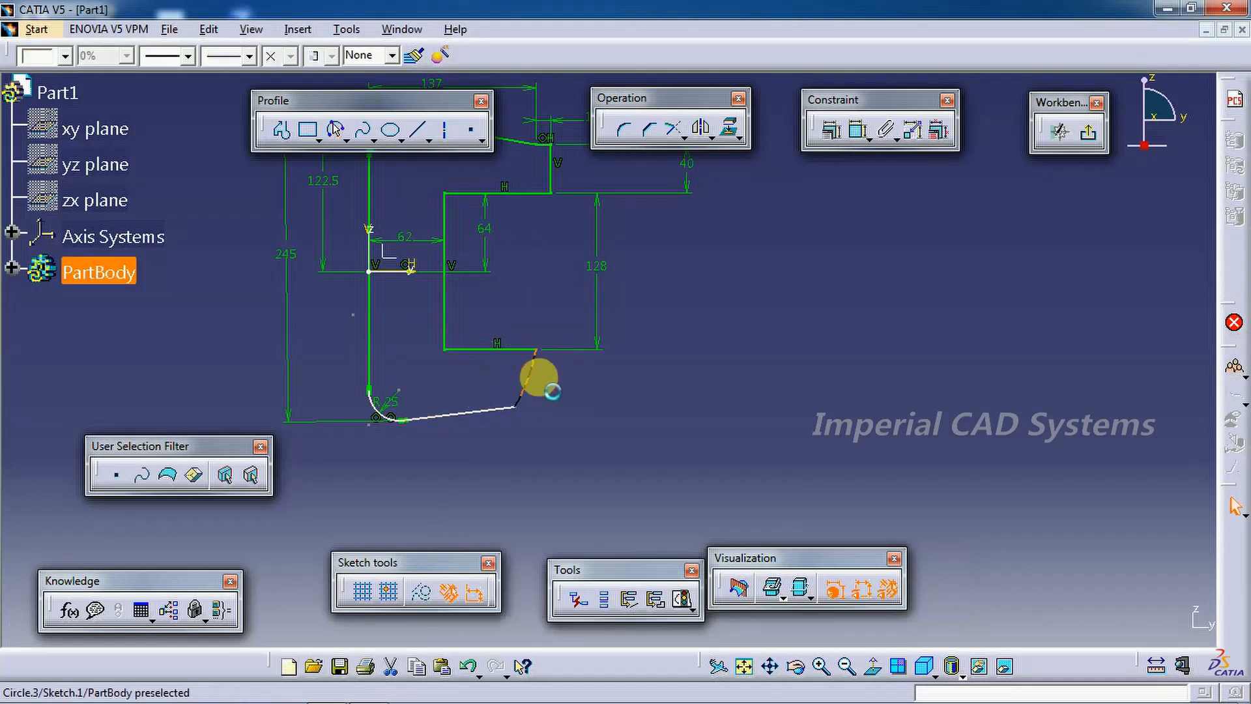
Make the end arc tangent to the lower slanted line and pull the arc's upper end inward along the arm's edge
click(867, 139)
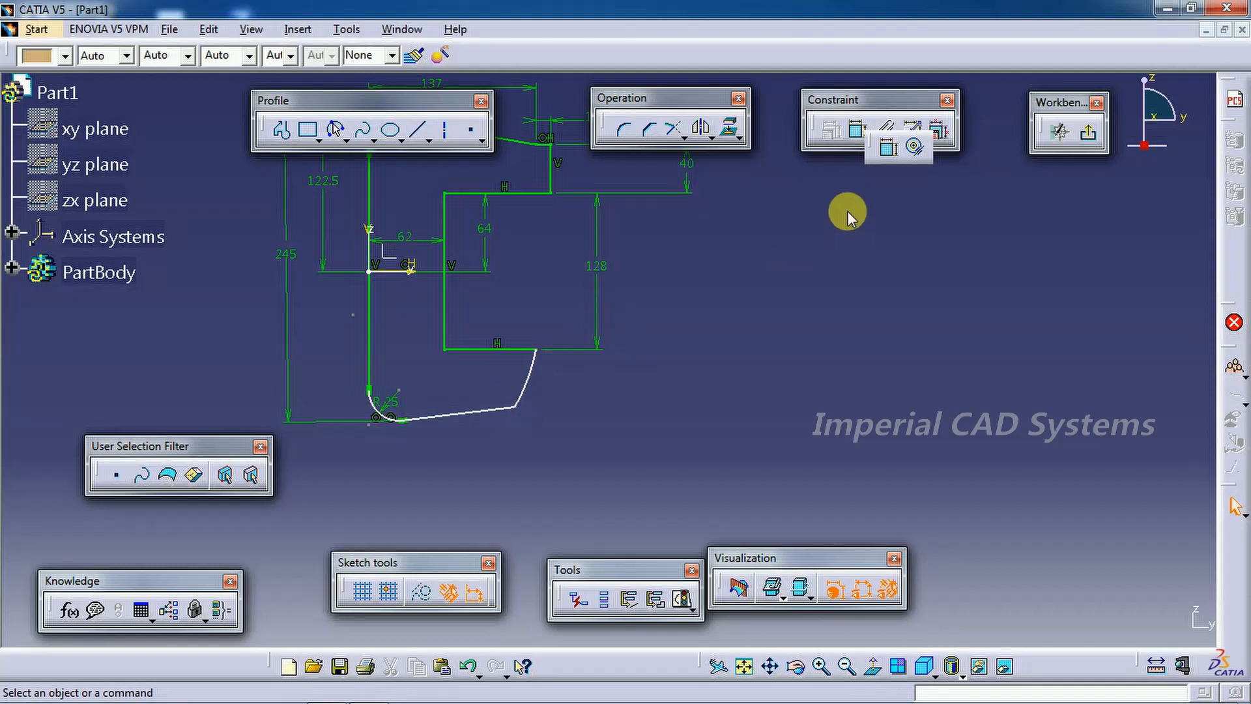
click(887, 148)
click(490, 411)
click(521, 394)
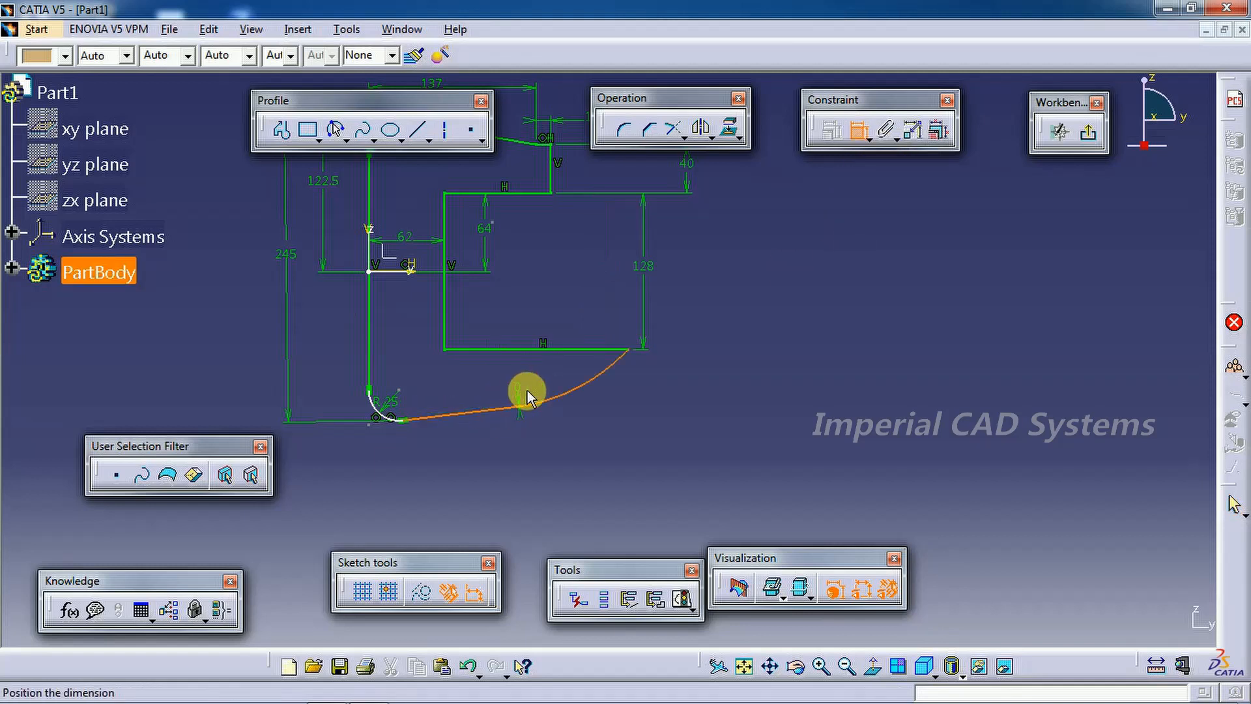
right_click(525, 385)
click(561, 466)
drag(629, 351, 557, 350)
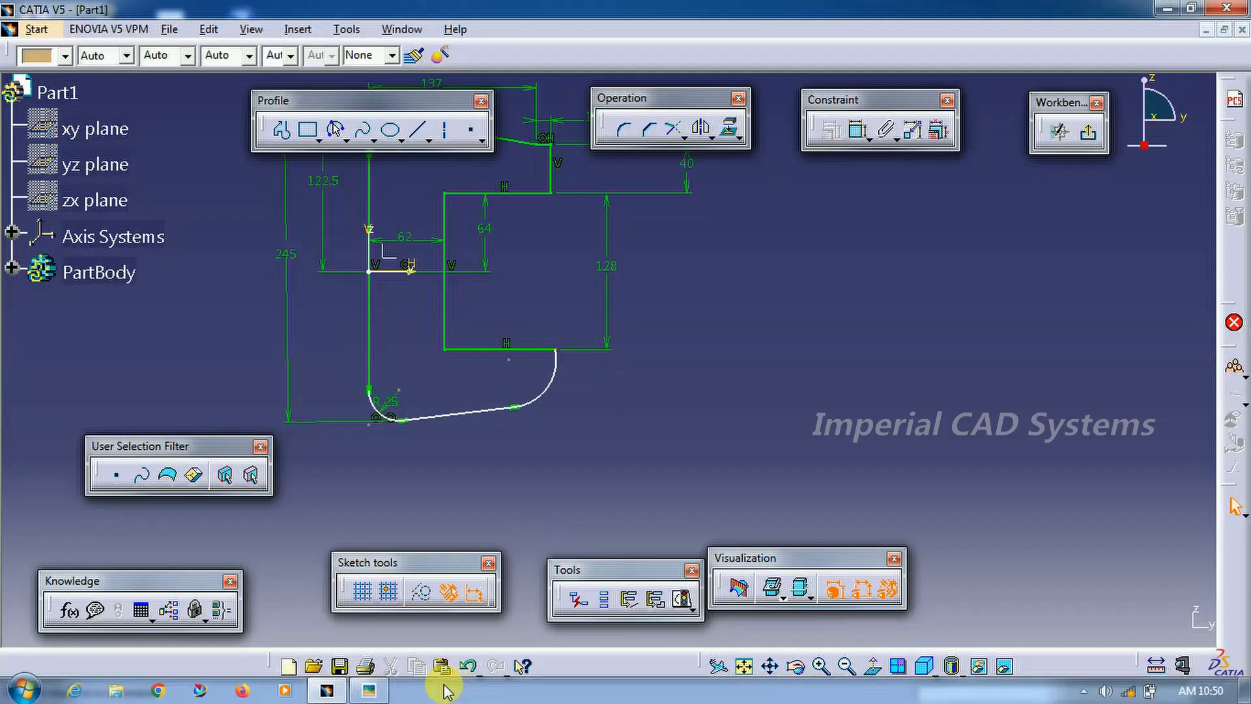
Check the arm length on the reference drawing and dimension the arc's upper end from the outer vertical line at 137+22.5 mm
click(369, 690)
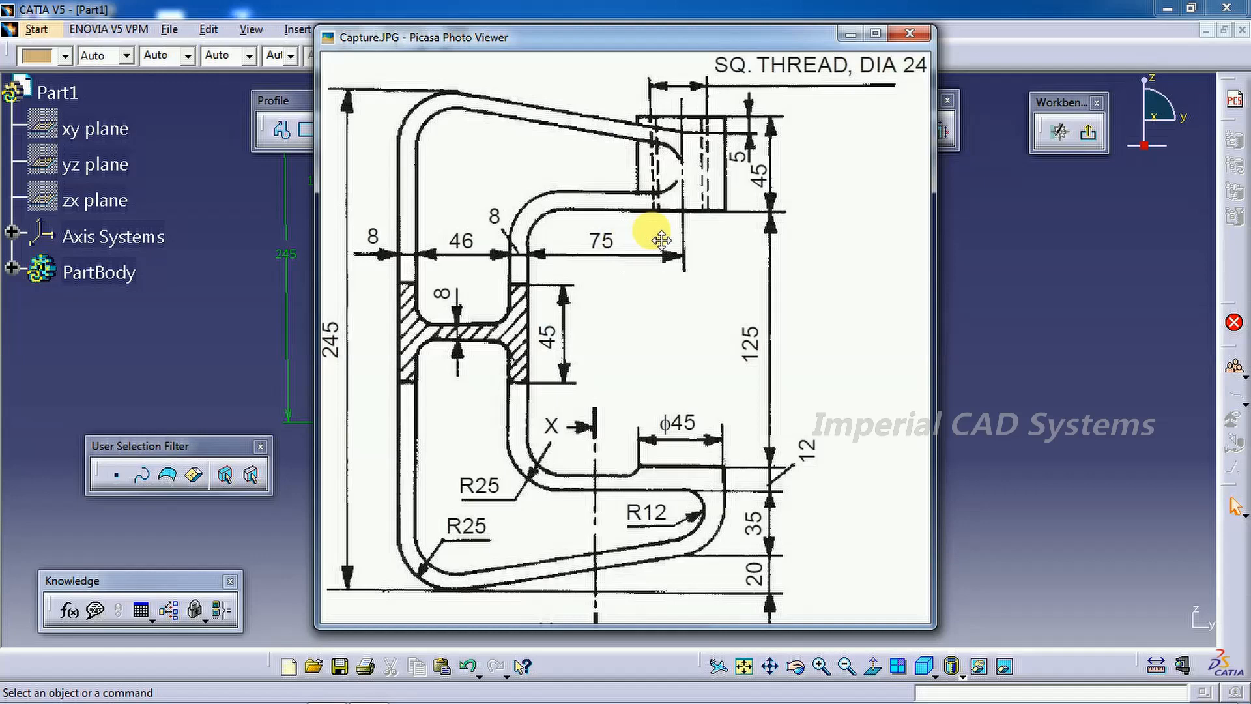
click(973, 309)
click(853, 132)
click(369, 350)
click(454, 492)
double_click(454, 491)
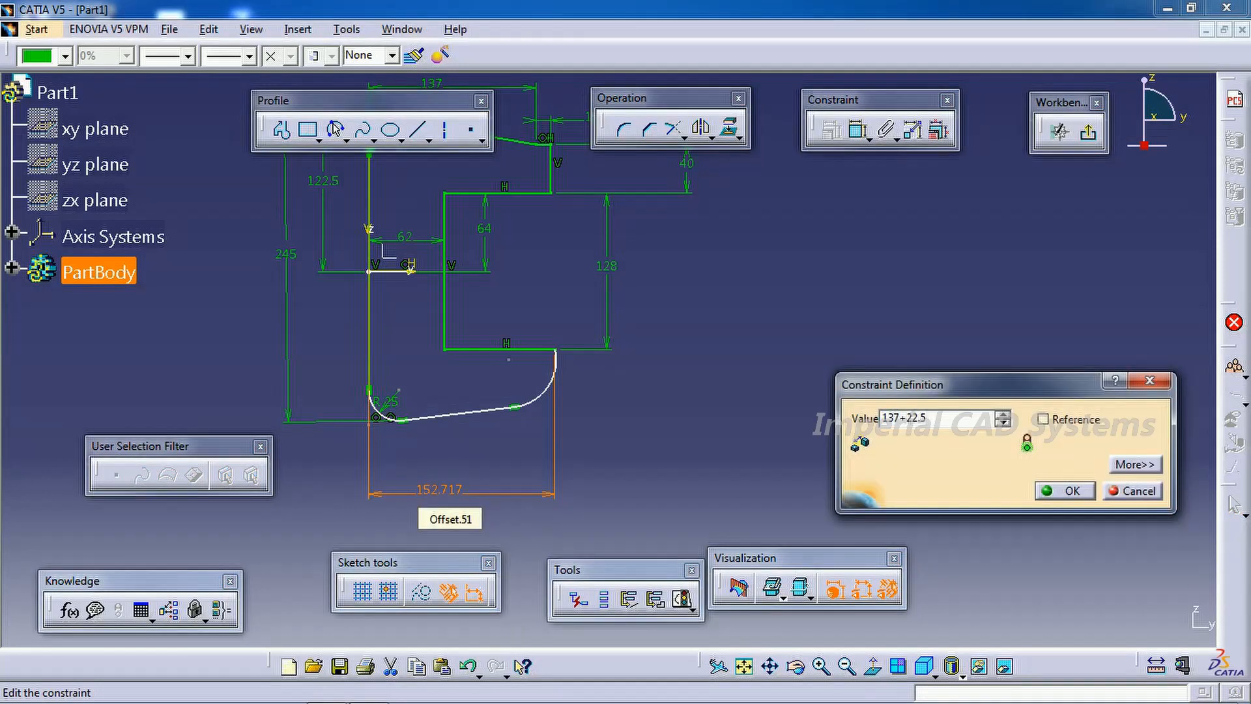
key(Return)
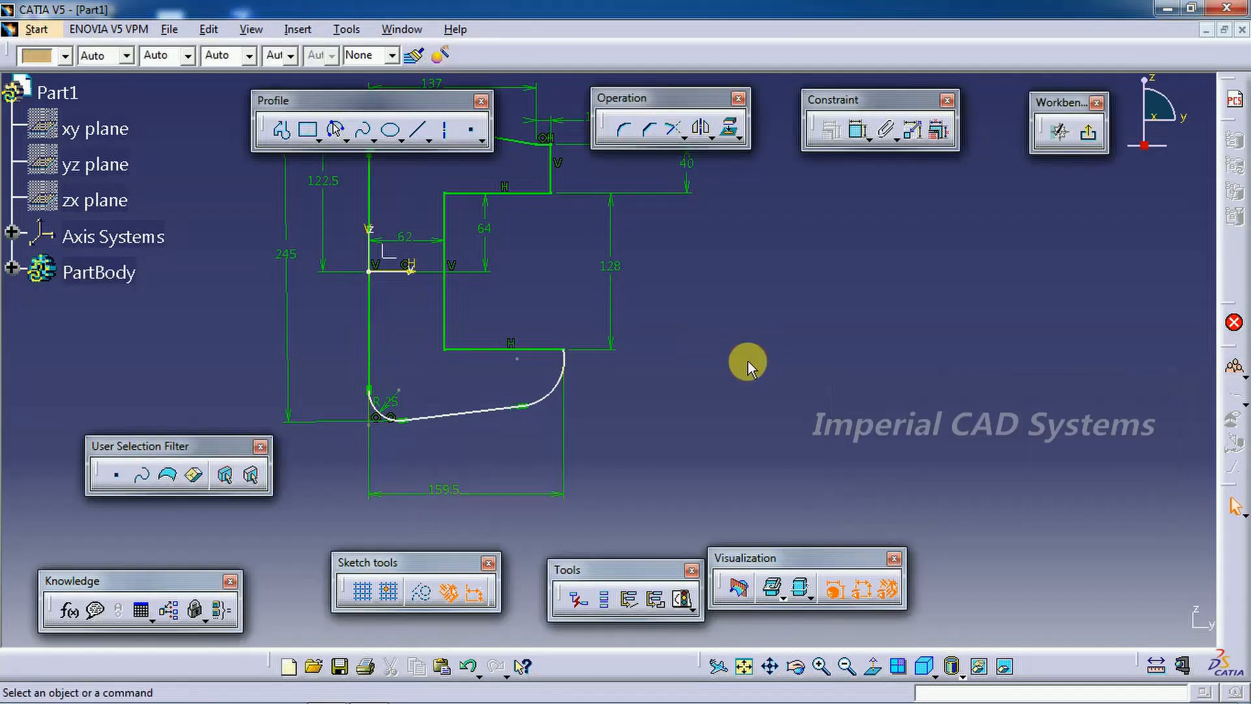
Dimension the lower arm's end arc at radius 20 mm and draw a vertical line about 31 mm long upward from the arc
mouse_move(430, 694)
click(384, 691)
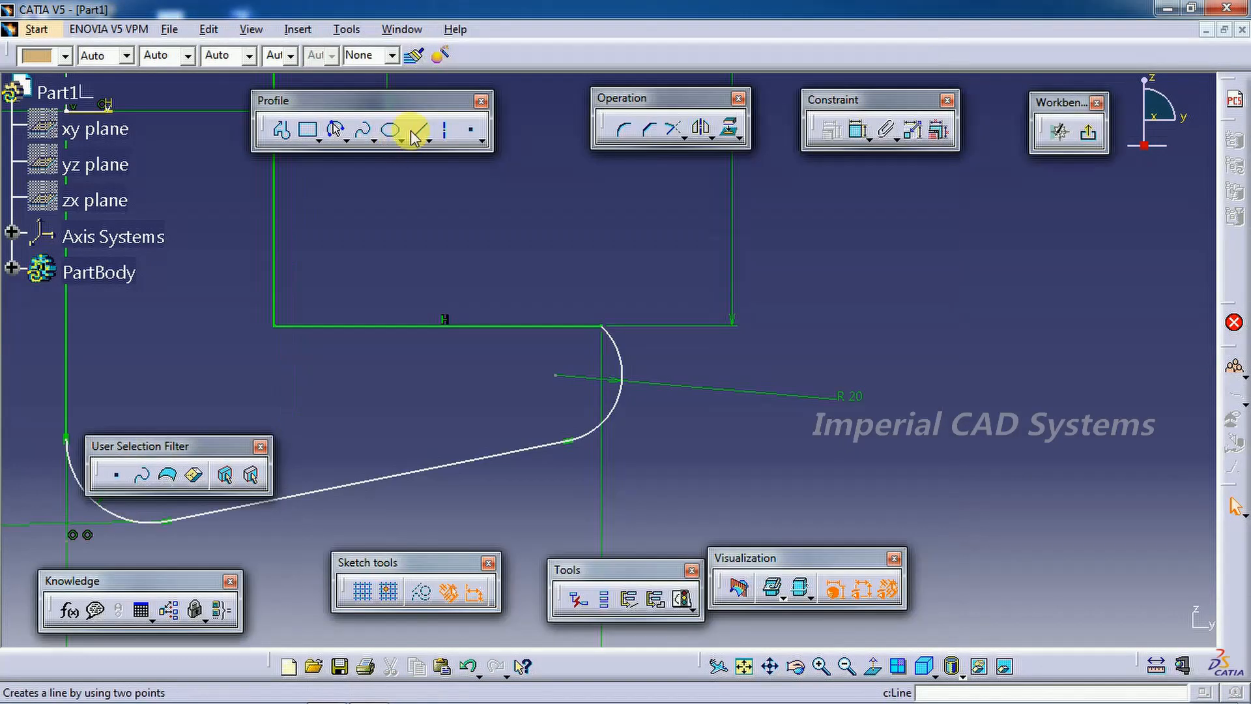
click(419, 131)
click(623, 375)
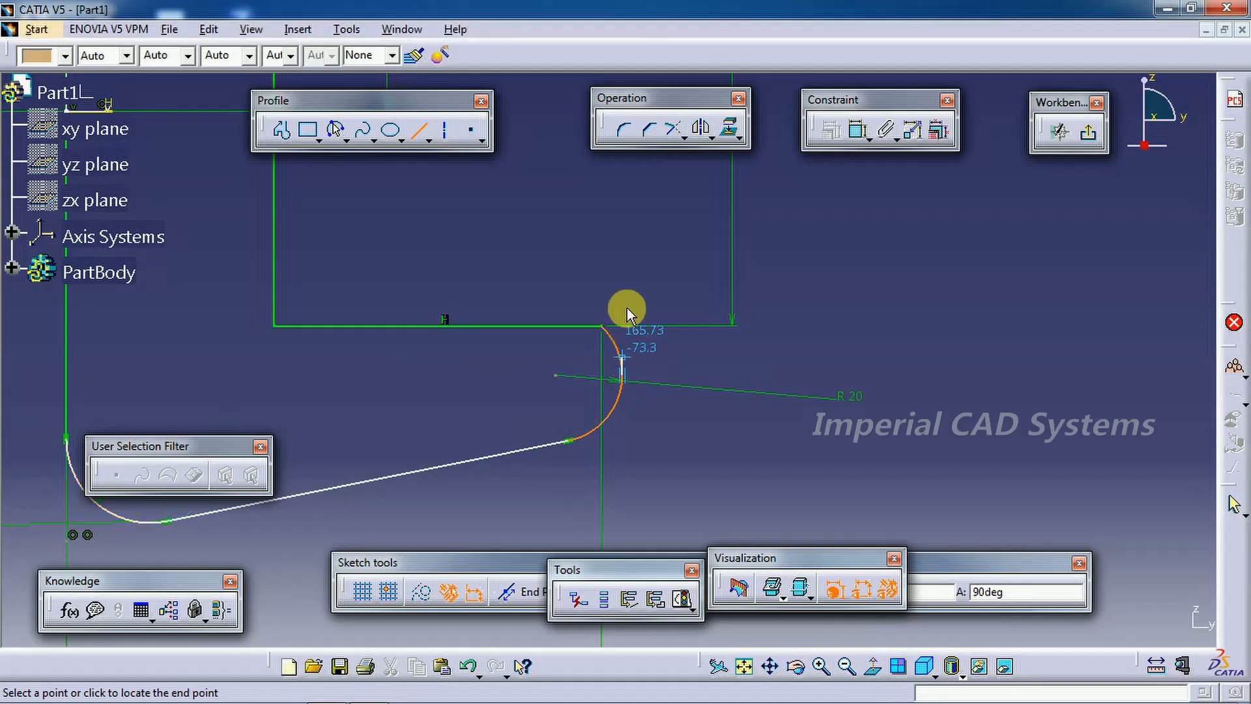
click(623, 271)
Dimension the new vertical line's length at 9 mm
click(859, 131)
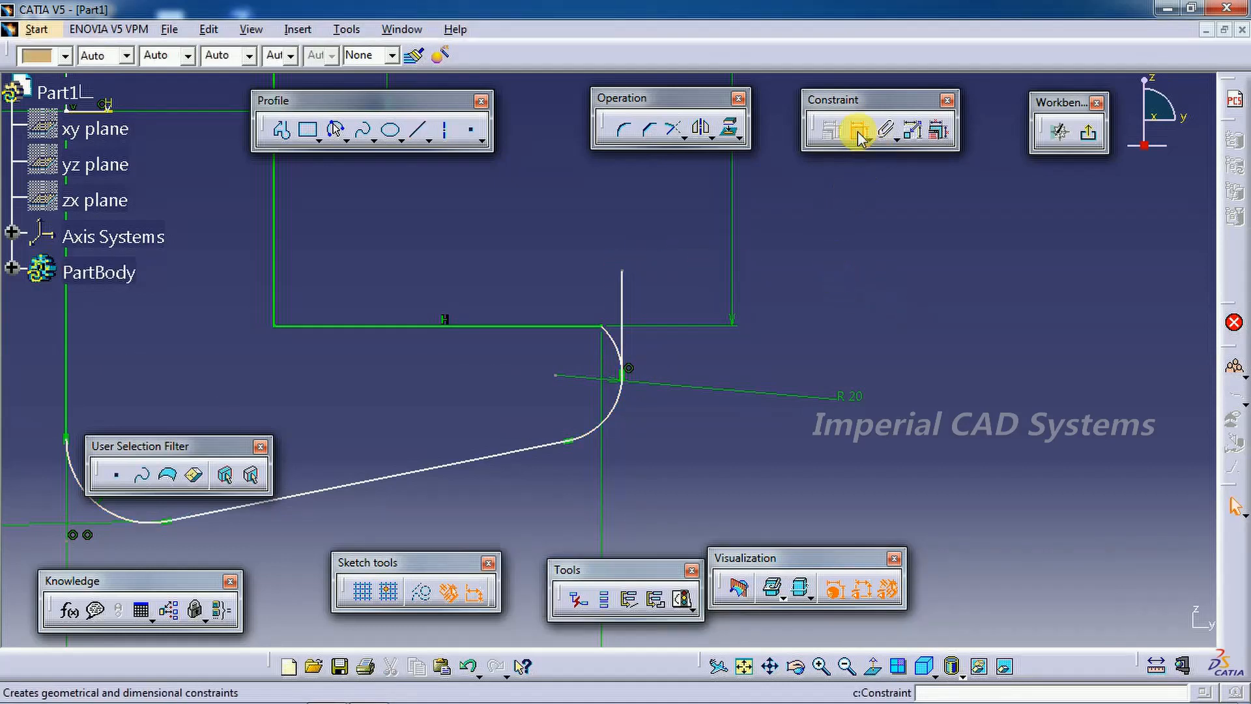
click(623, 303)
click(688, 338)
double_click(699, 340)
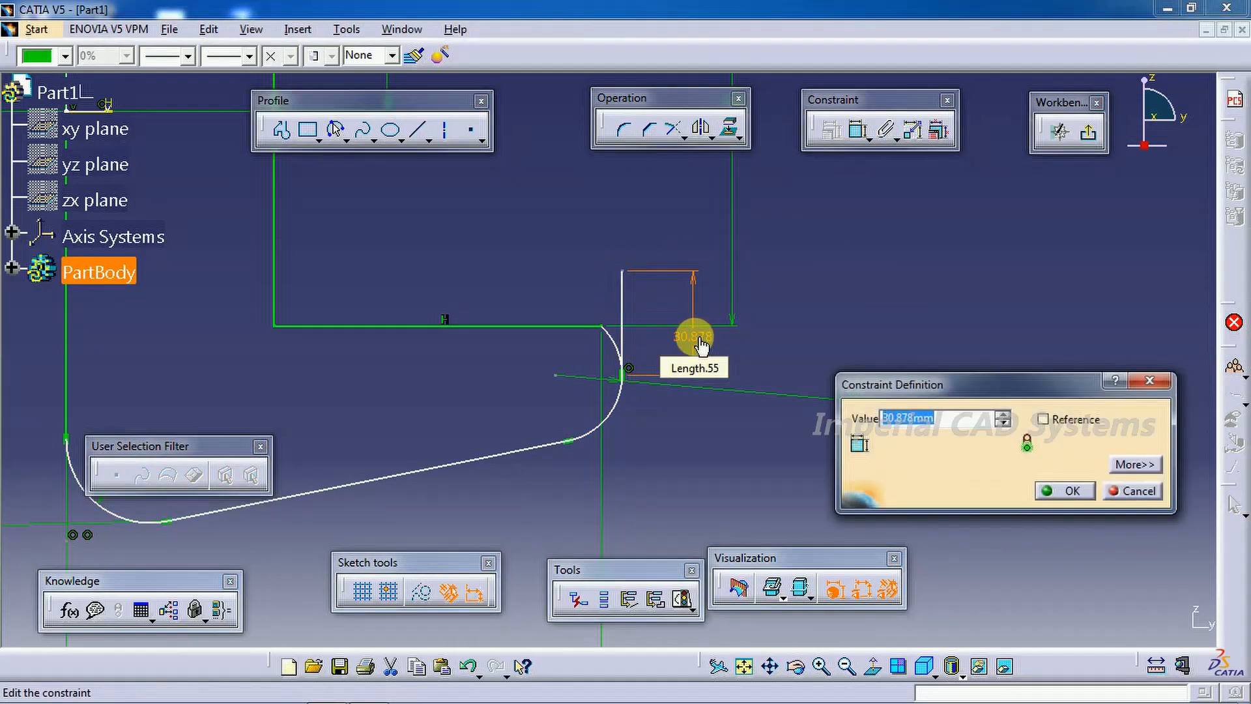
text(9)
key(Return)
Quick-trim the portion of the end arc that extends past the short vertical line
click(683, 138)
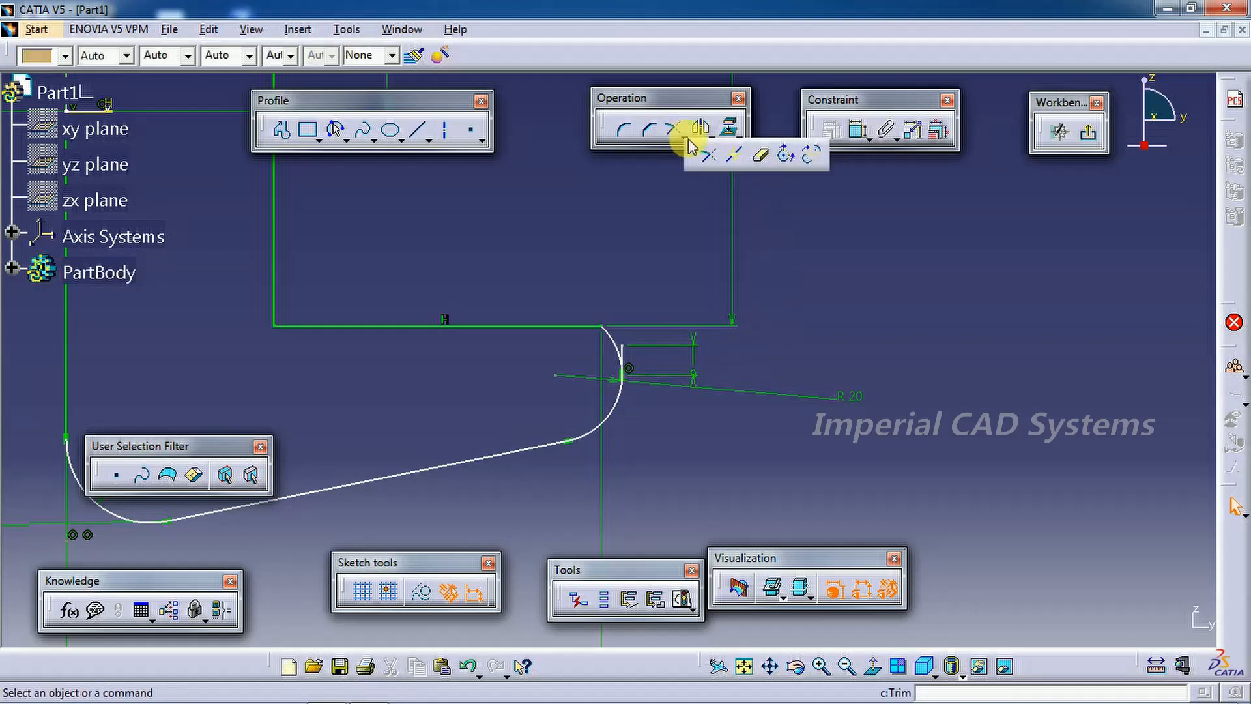
click(764, 160)
click(614, 346)
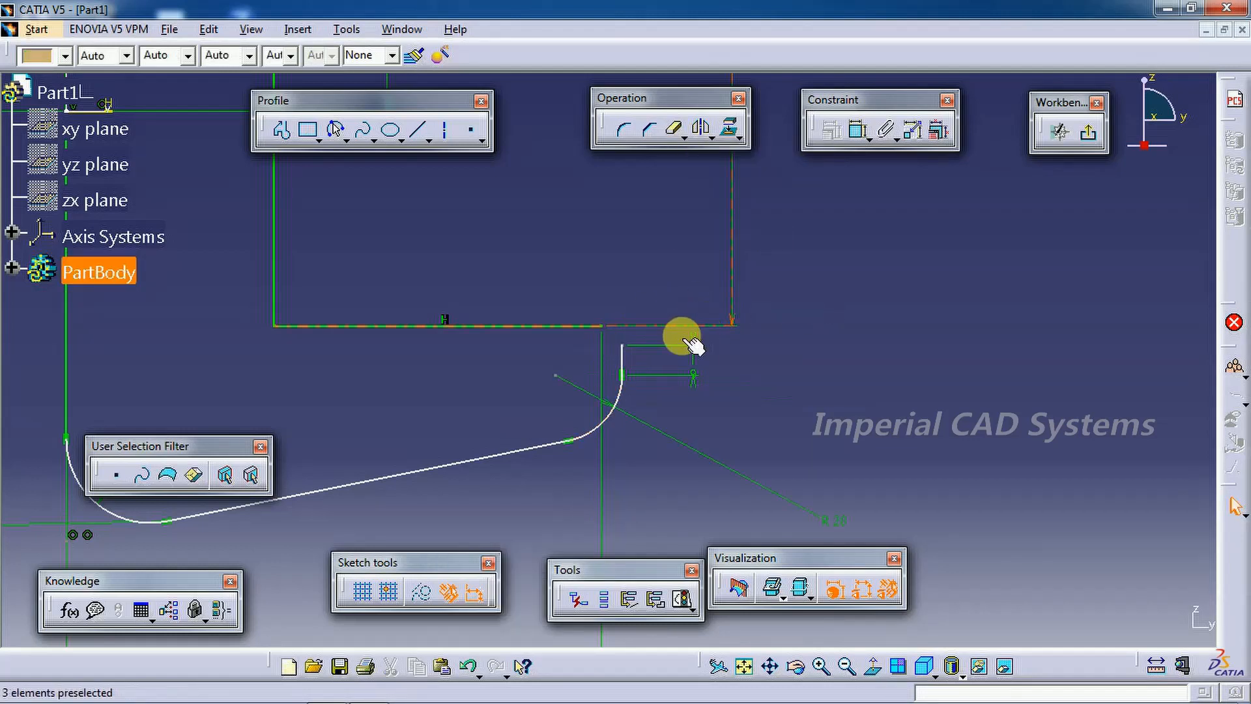
Pull the short end line outward, away from the lower arm's inner edge, and constrain it to be vertical
drag(627, 354, 654, 351)
click(648, 344)
right_click(648, 346)
mouse_move(769, 626)
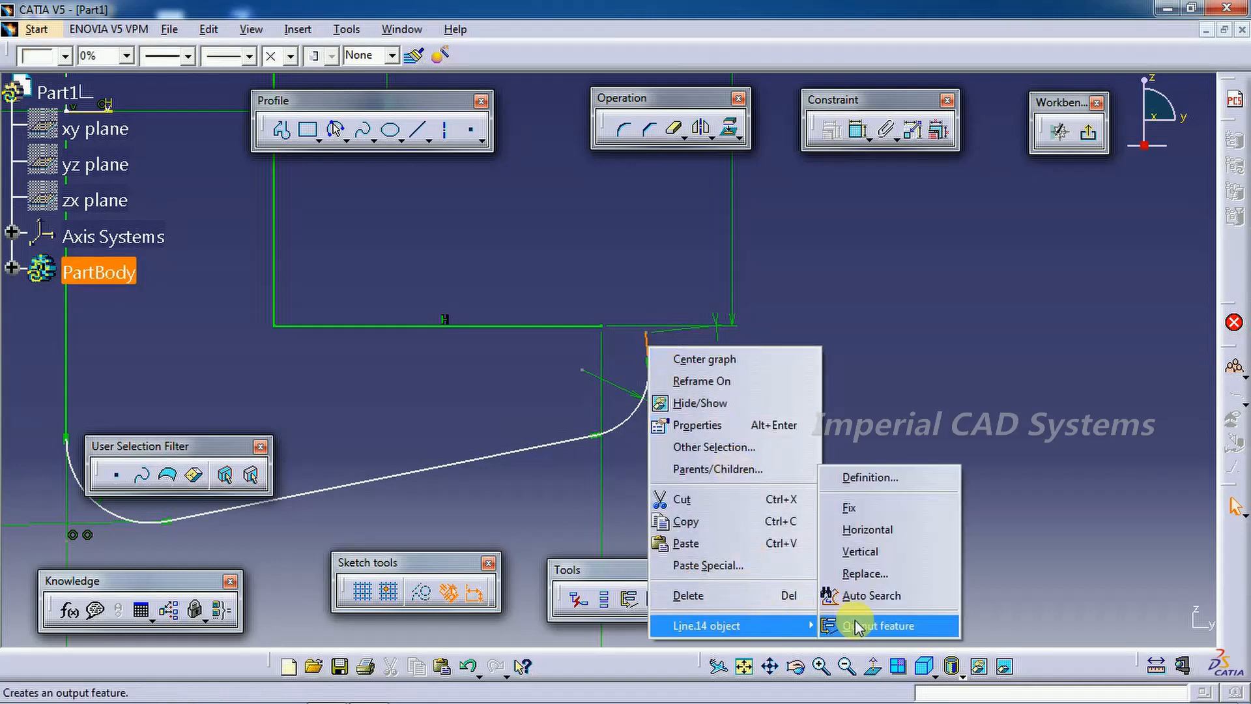
click(874, 551)
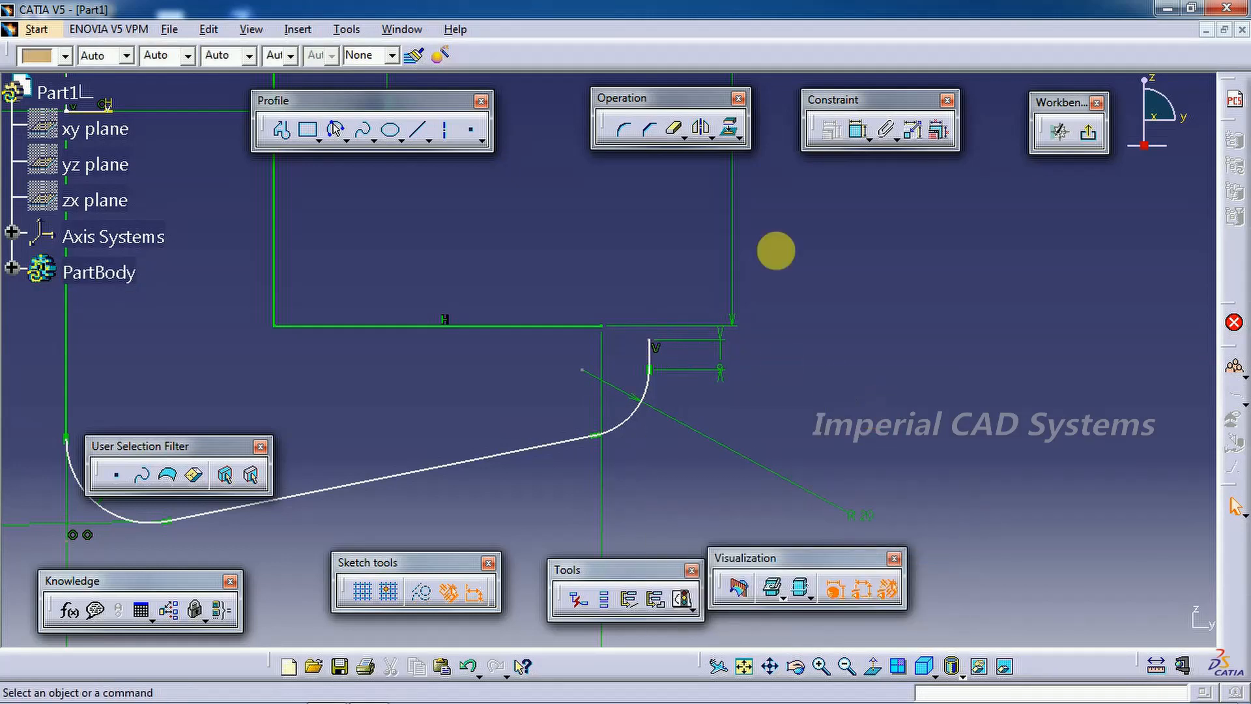
Delete the 159.5 mm dimension and make the inner horizontal edge's end point coincident with the short vertical line
mouse_move(676, 447)
middle_down()
mouse_move(715, 324)
mouse_move(462, 495)
middle_up()
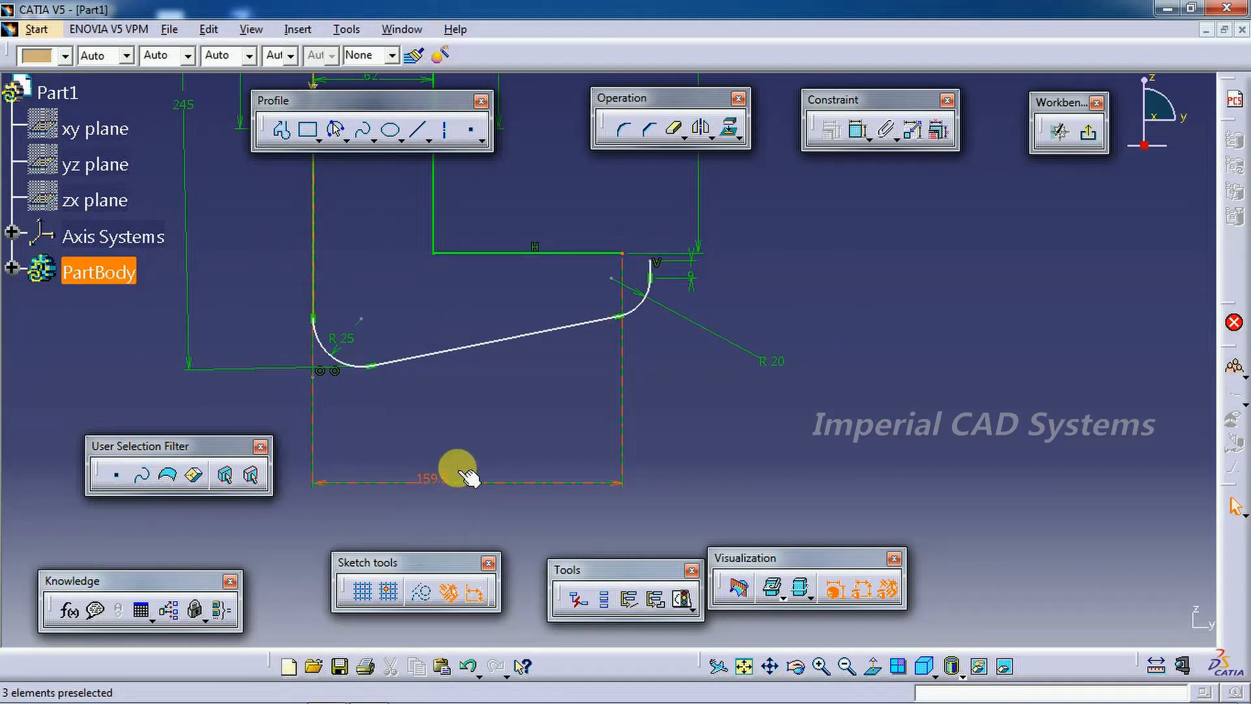
right_click(443, 481)
click(503, 435)
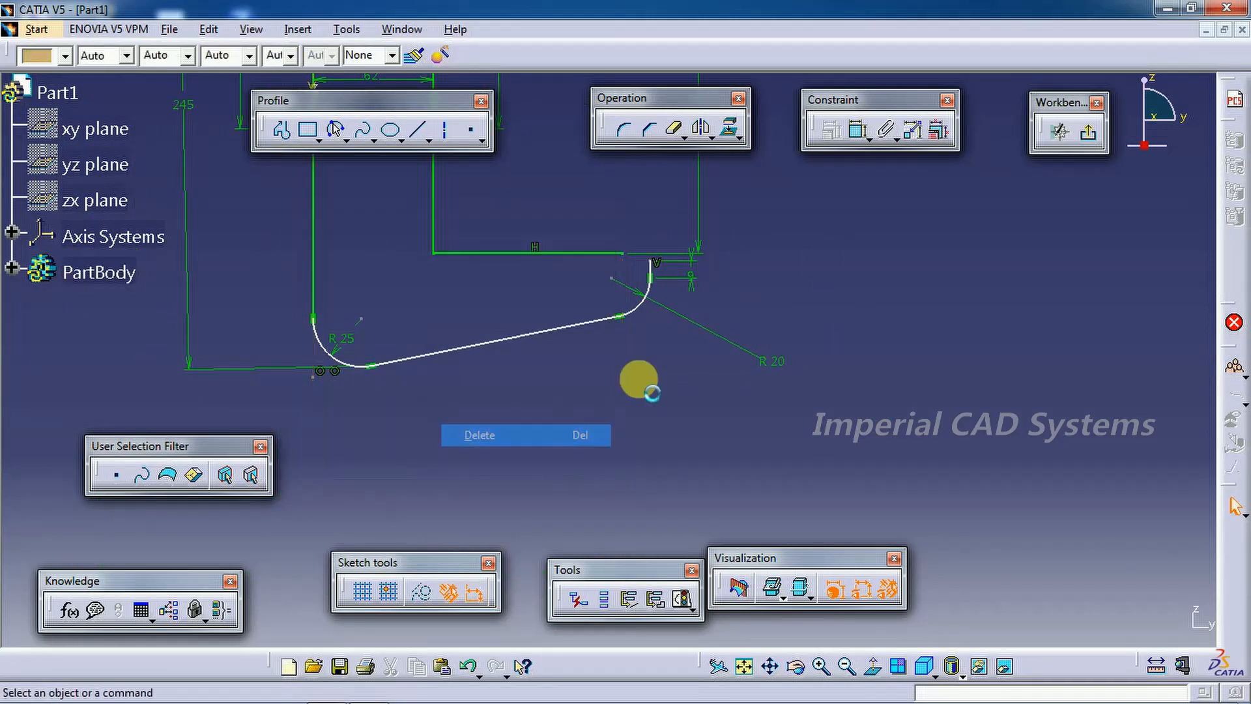
click(853, 136)
middle_drag(784, 317, 778, 384)
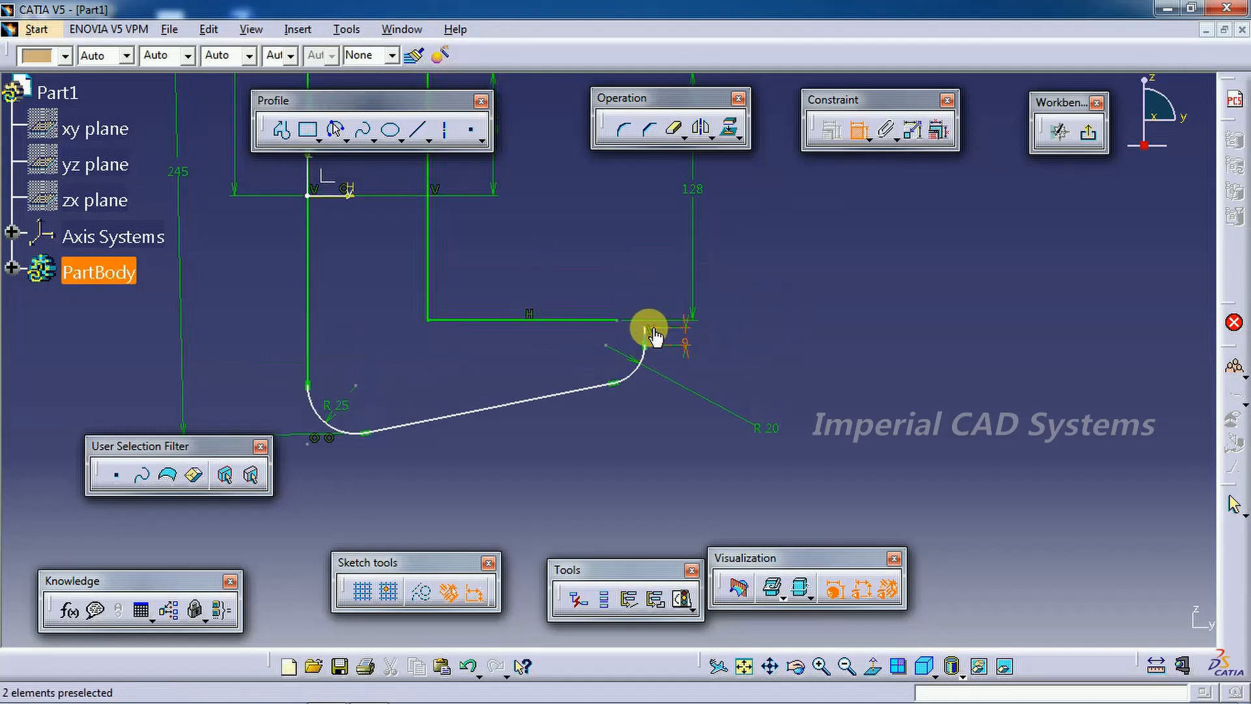
click(623, 325)
right_click(665, 271)
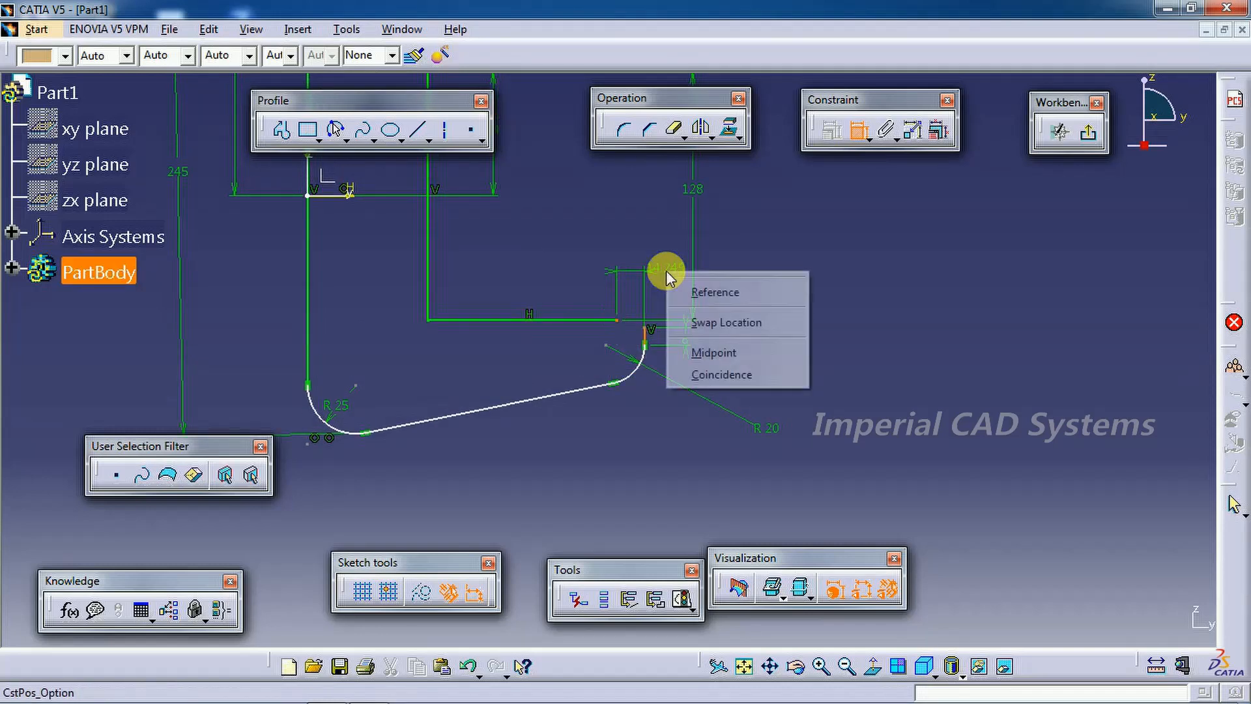
click(694, 372)
Trim the short vertical line and the lower arm's inner horizontal edge into a closed corner
mouse_move(697, 378)
middle_down()
mouse_move(671, 430)
mouse_move(675, 365)
middle_up()
click(860, 132)
click(685, 139)
click(644, 404)
click(643, 400)
click(609, 383)
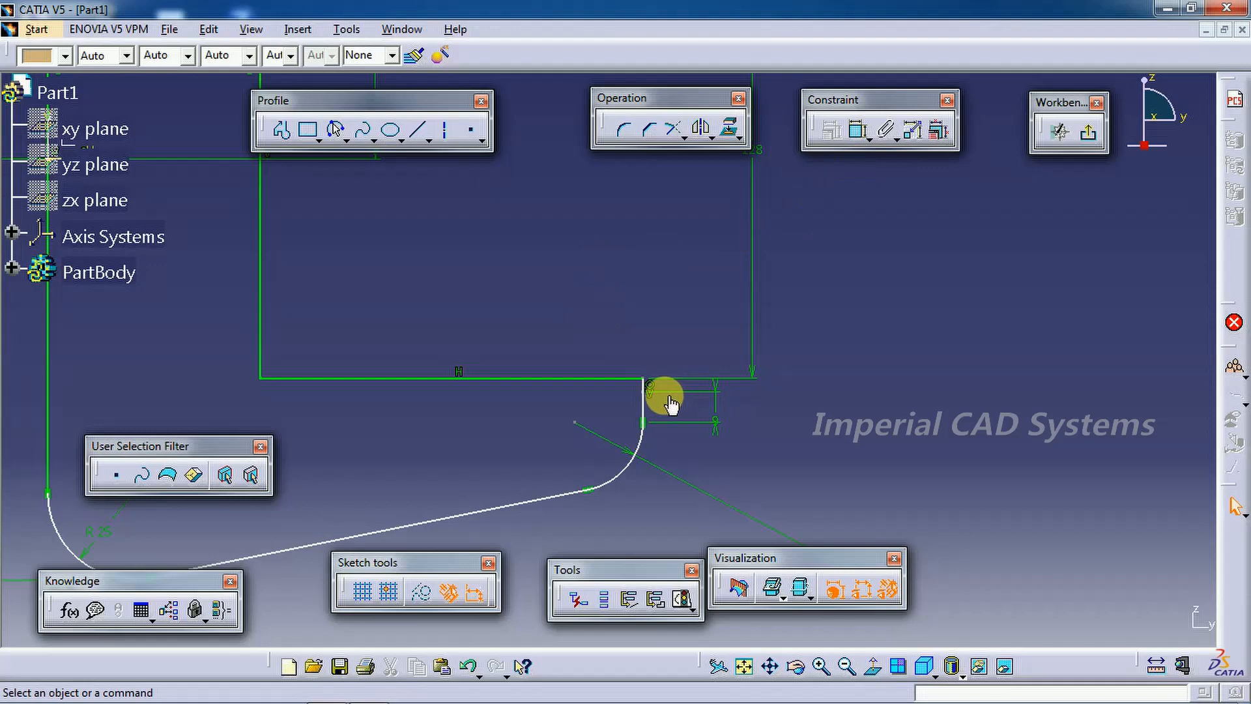
Delete the short vertical line's leftover length dimension and dimension the whole line anew at 9 mm
right_click(717, 424)
click(760, 394)
right_click(648, 394)
click(681, 640)
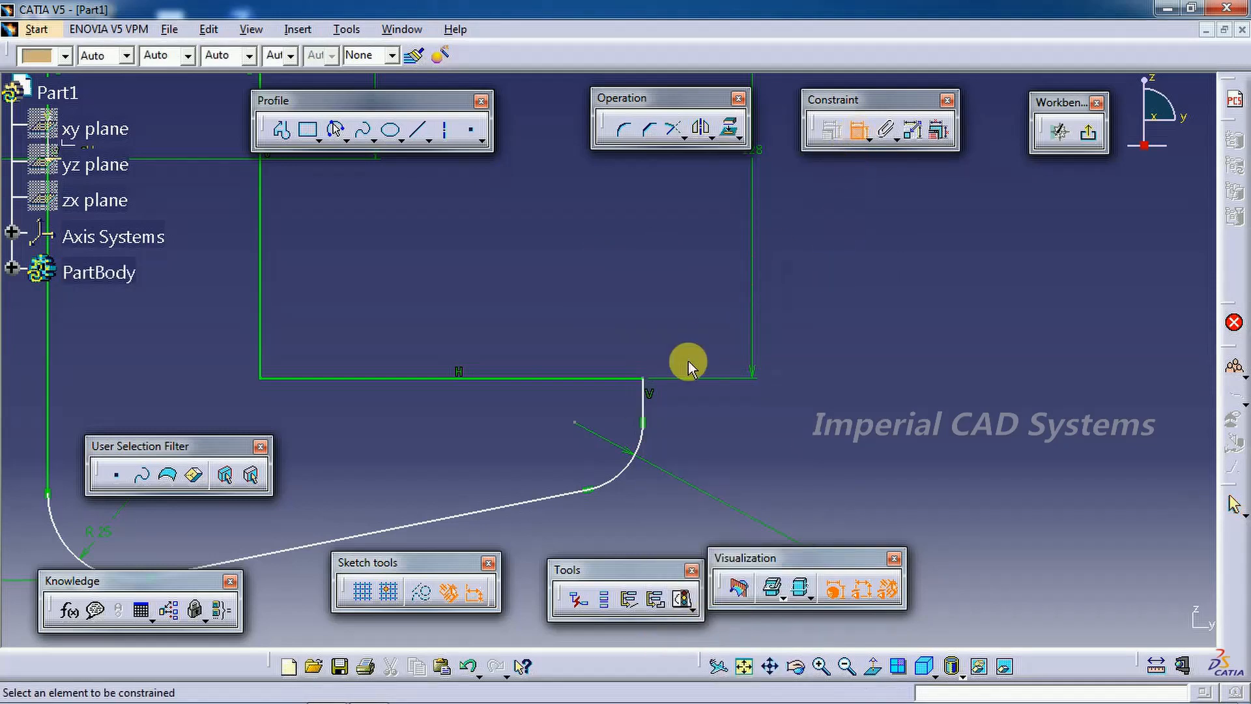
click(644, 406)
double_click(727, 395)
text(9)
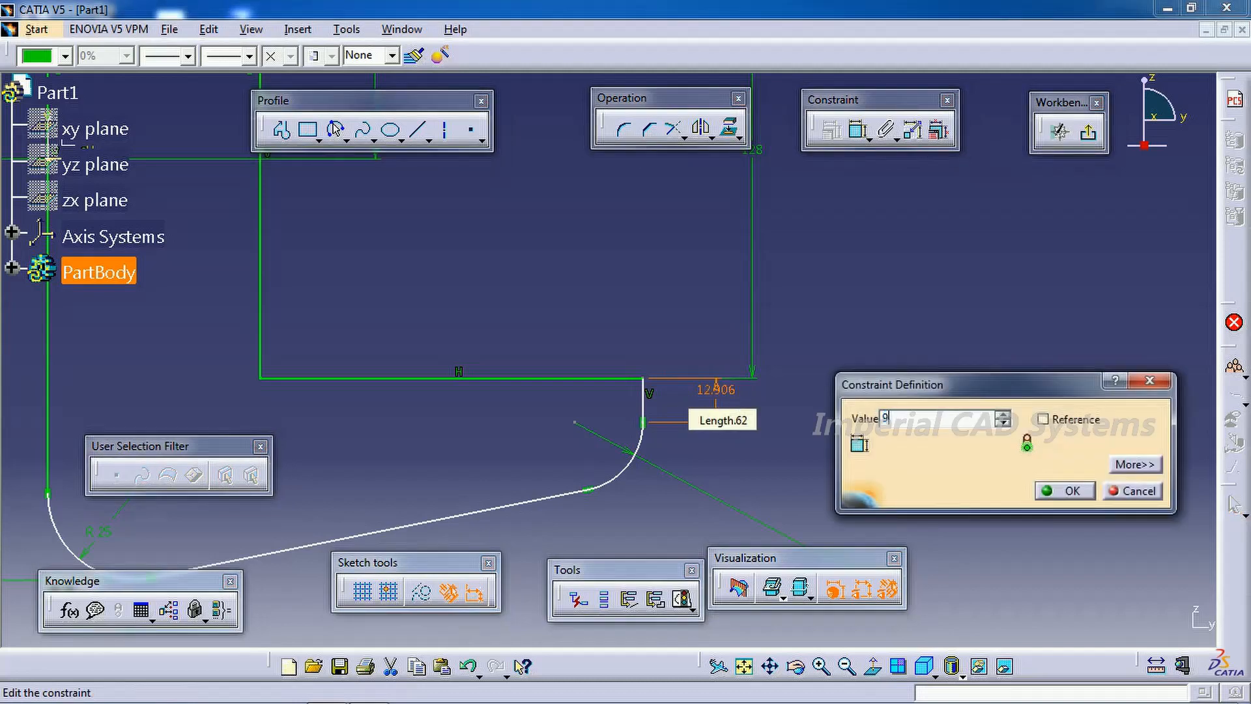
key(Return)
Dimension the distance from the outer vertical line to the lower arm's vertical end line at 169.5 mm
mouse_move(748, 455)
middle_down()
mouse_move(750, 365)
mouse_move(750, 391)
middle_up()
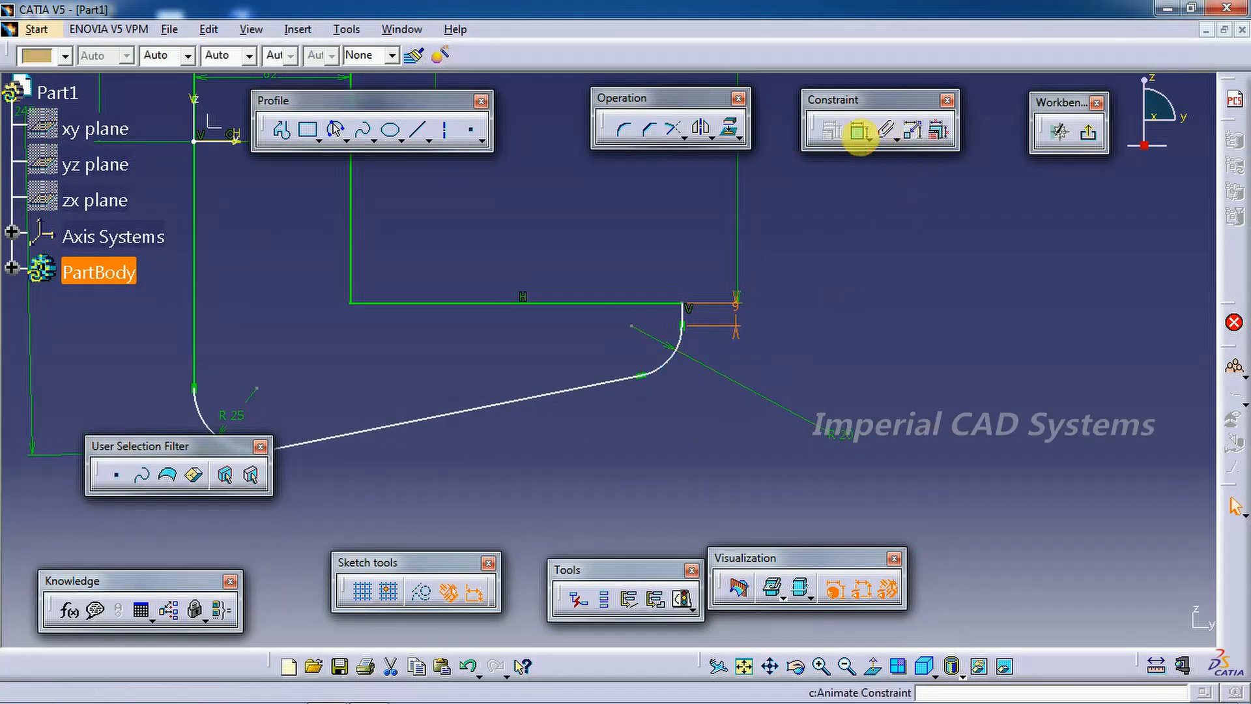
click(857, 130)
click(194, 218)
click(682, 328)
click(606, 452)
middle_drag(606, 452, 671, 397)
double_click(652, 410)
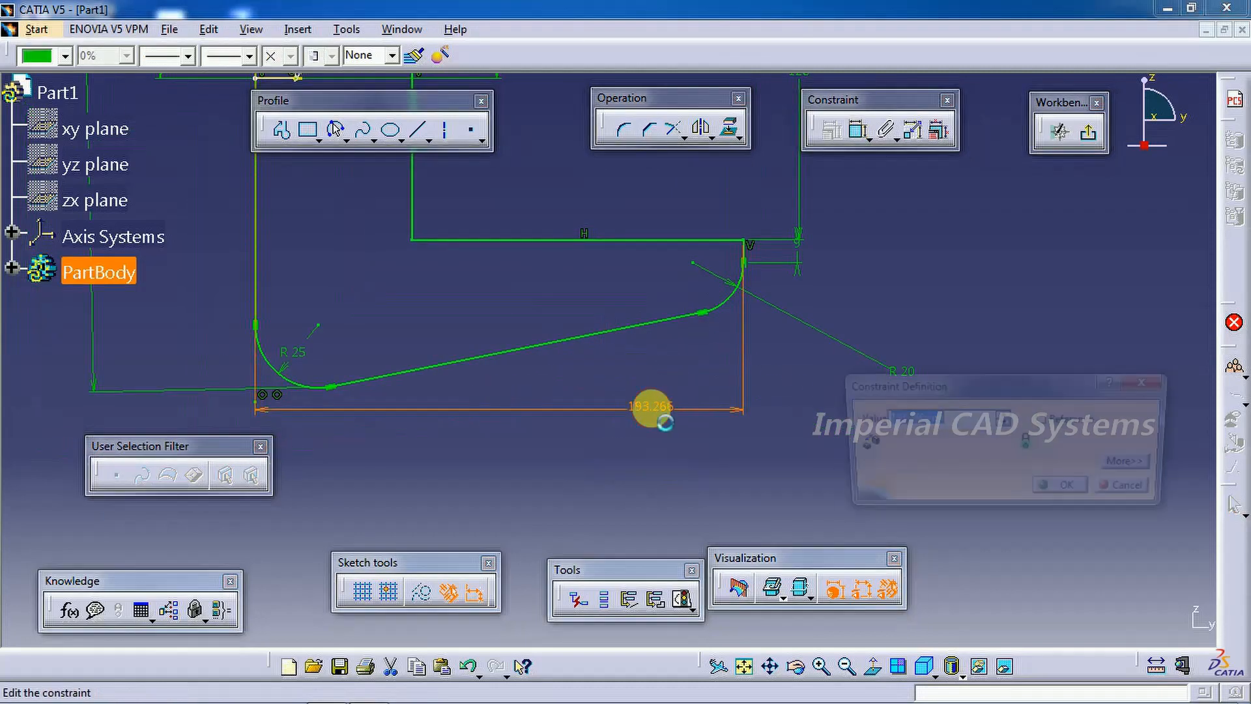
text(16)
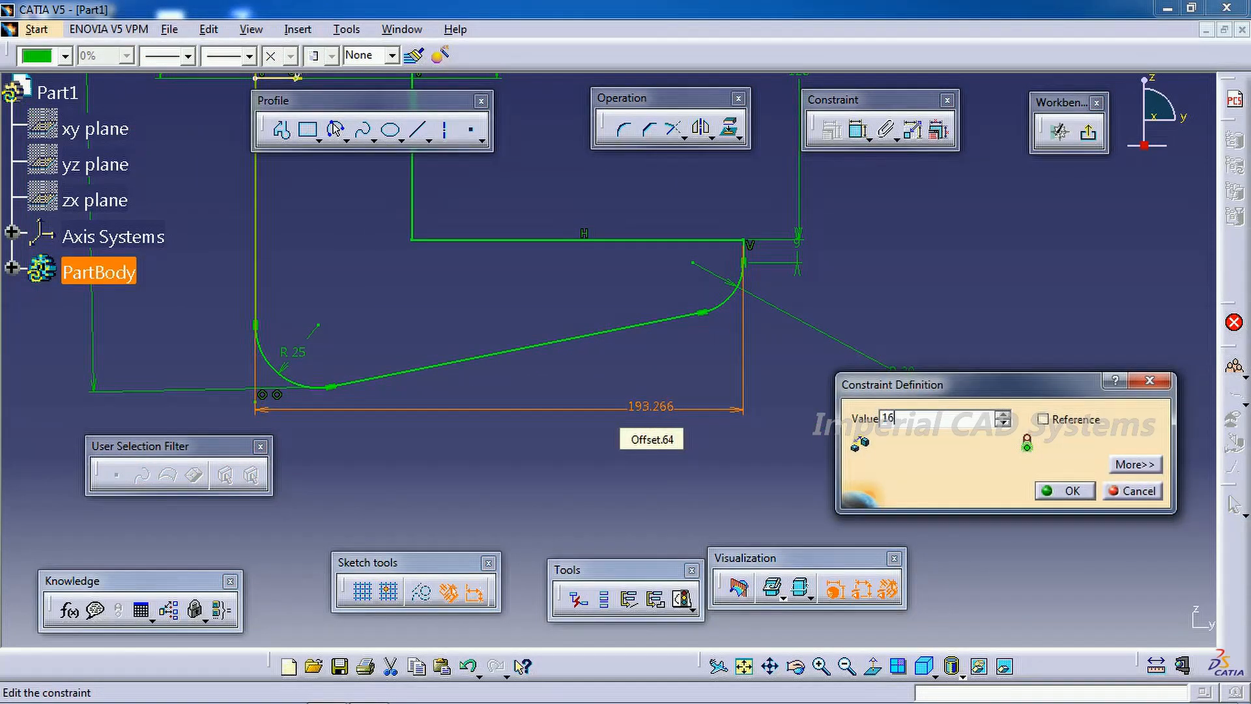
text(9.5)
key(Return)
Check the reference drawing and round the profile's upper inner corner with a 20 mm radius
mouse_move(735, 383)
middle_down()
mouse_move(727, 346)
mouse_move(723, 507)
middle_up()
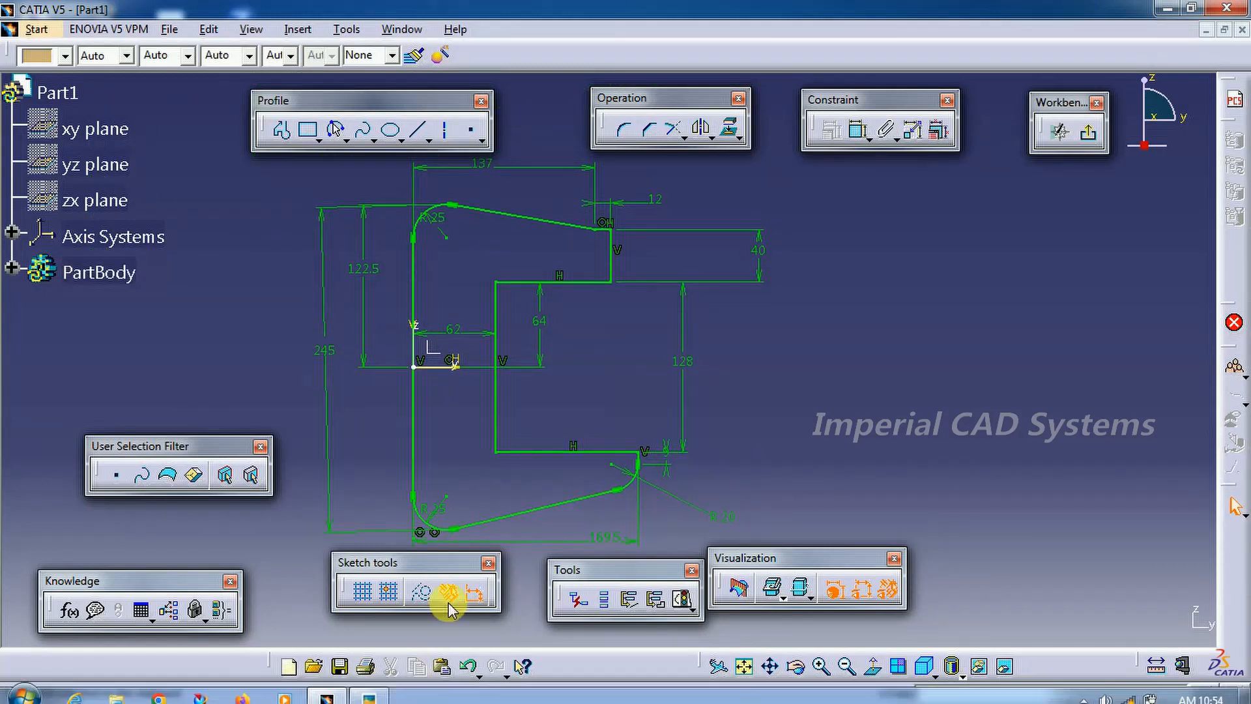
click(377, 690)
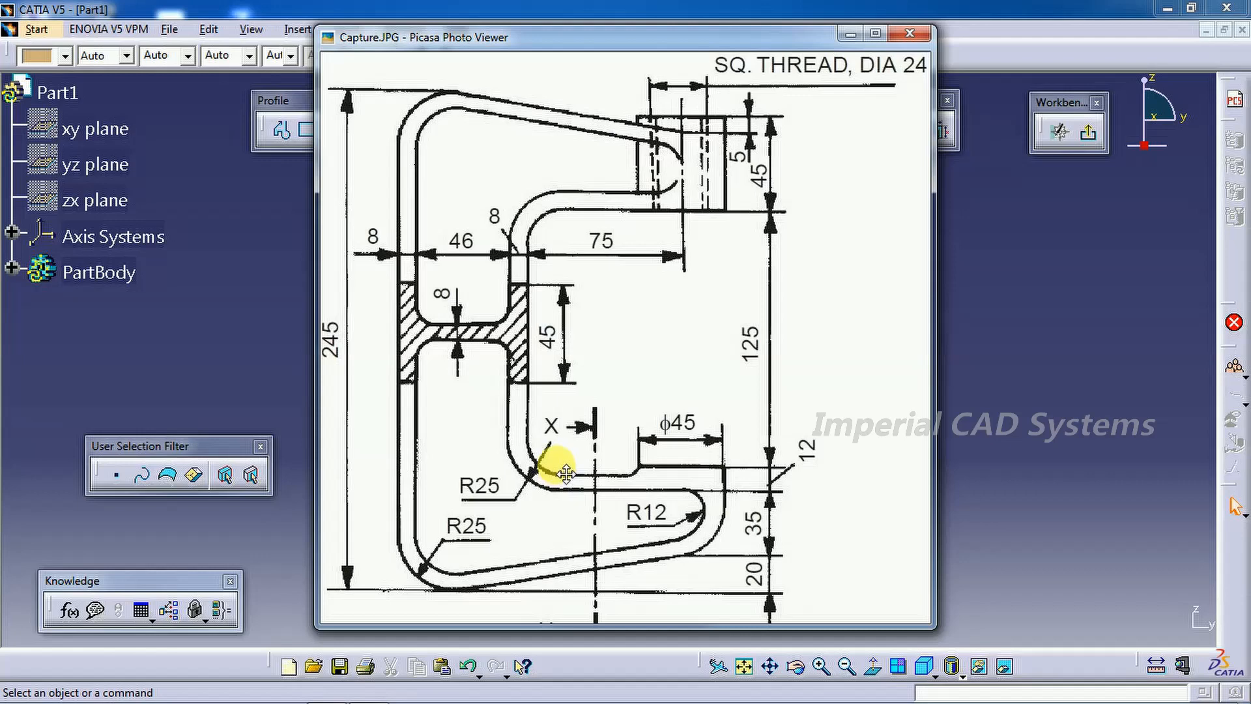
click(850, 33)
click(496, 312)
click(517, 282)
click(515, 296)
click(539, 317)
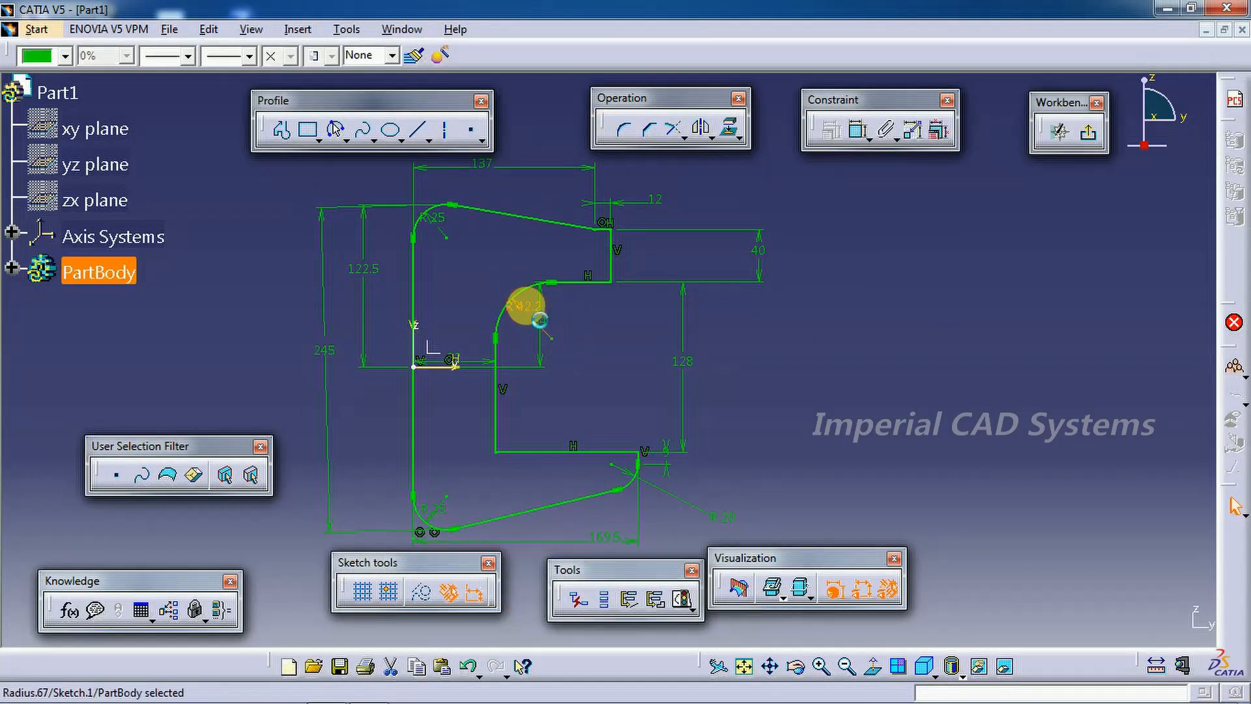
double_click(539, 318)
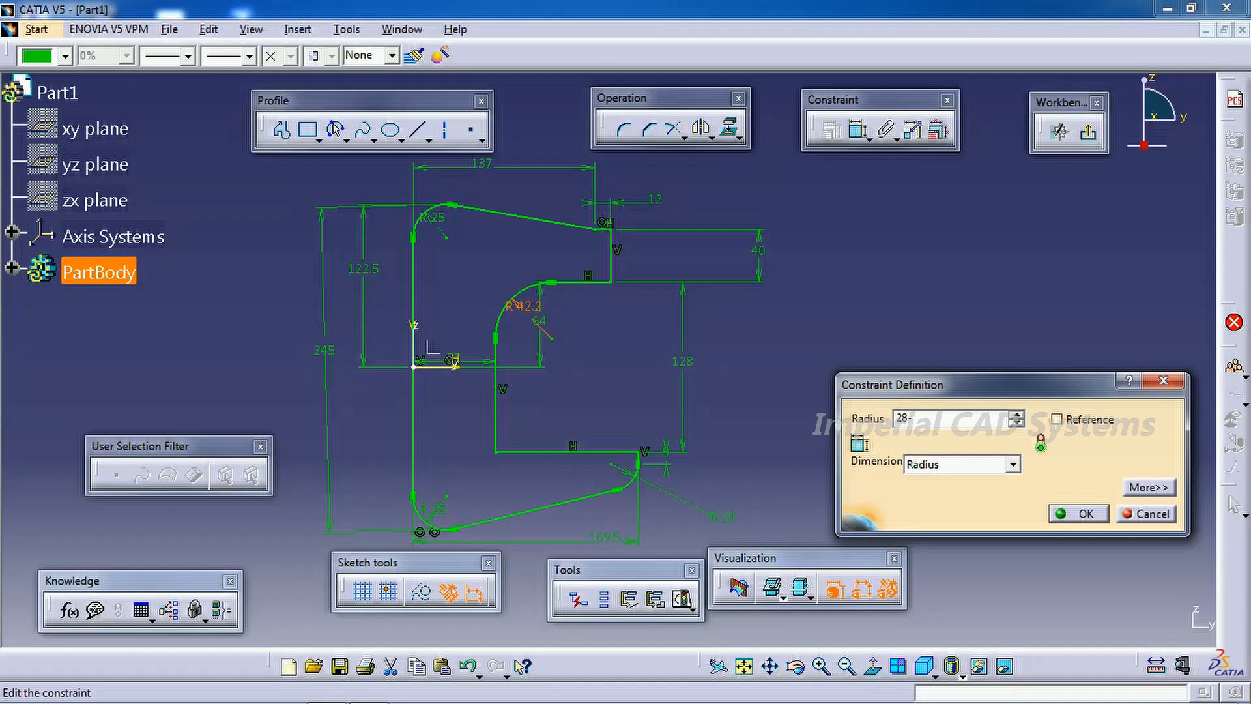
text(20)
key(Return)
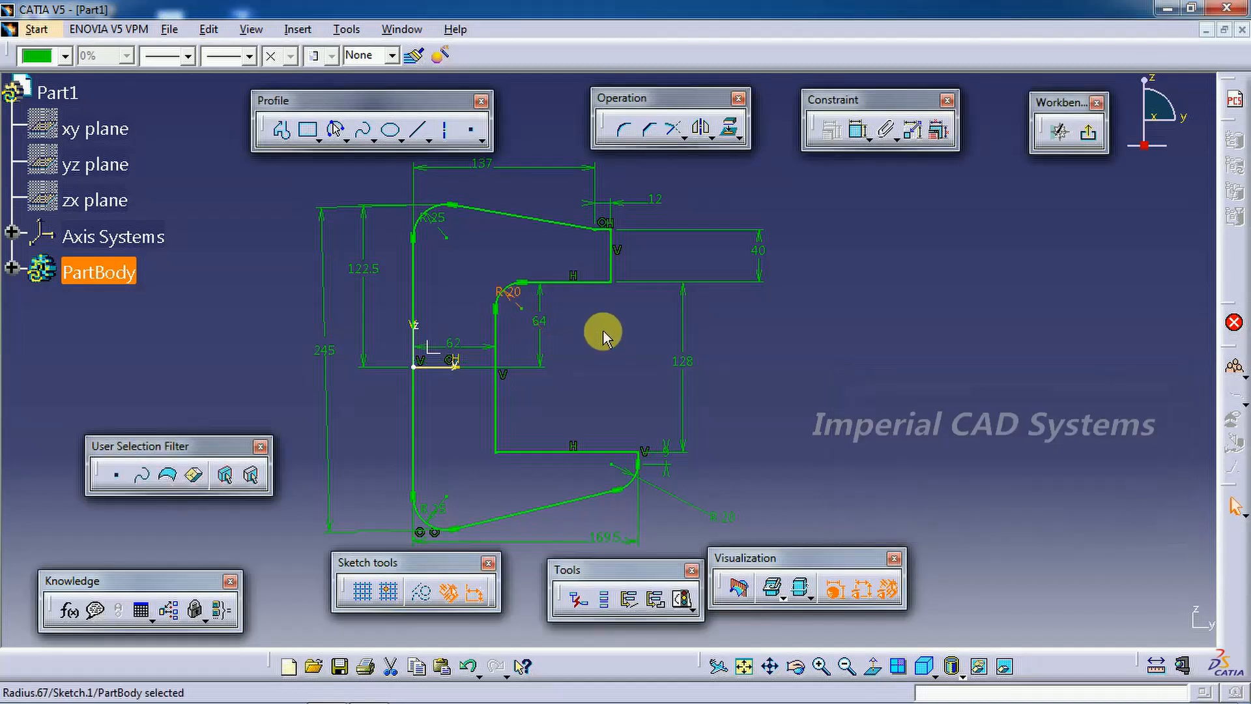
Change the upper inner corner's fillet radius to 25-8 mm
double_click(519, 305)
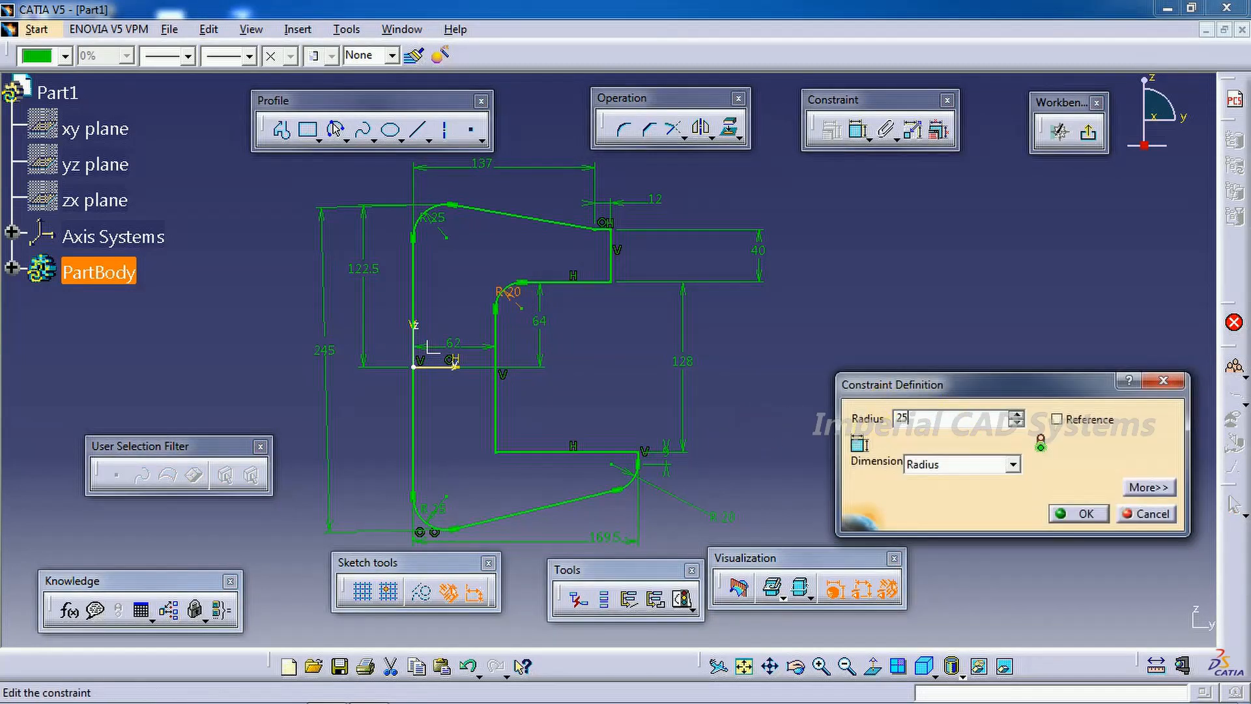
text(25-8)
key(Return)
click(584, 404)
Round the profile's lower inner corner with a 17 mm radius
click(624, 129)
click(497, 419)
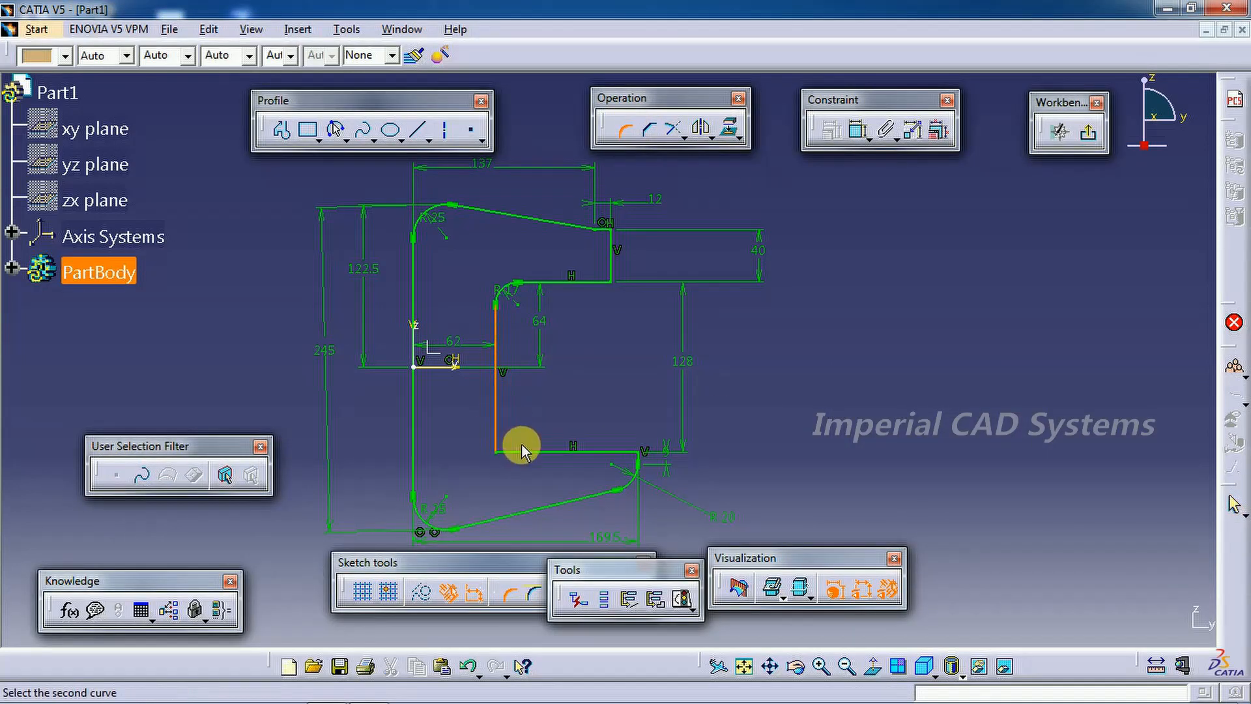
click(526, 451)
double_click(566, 418)
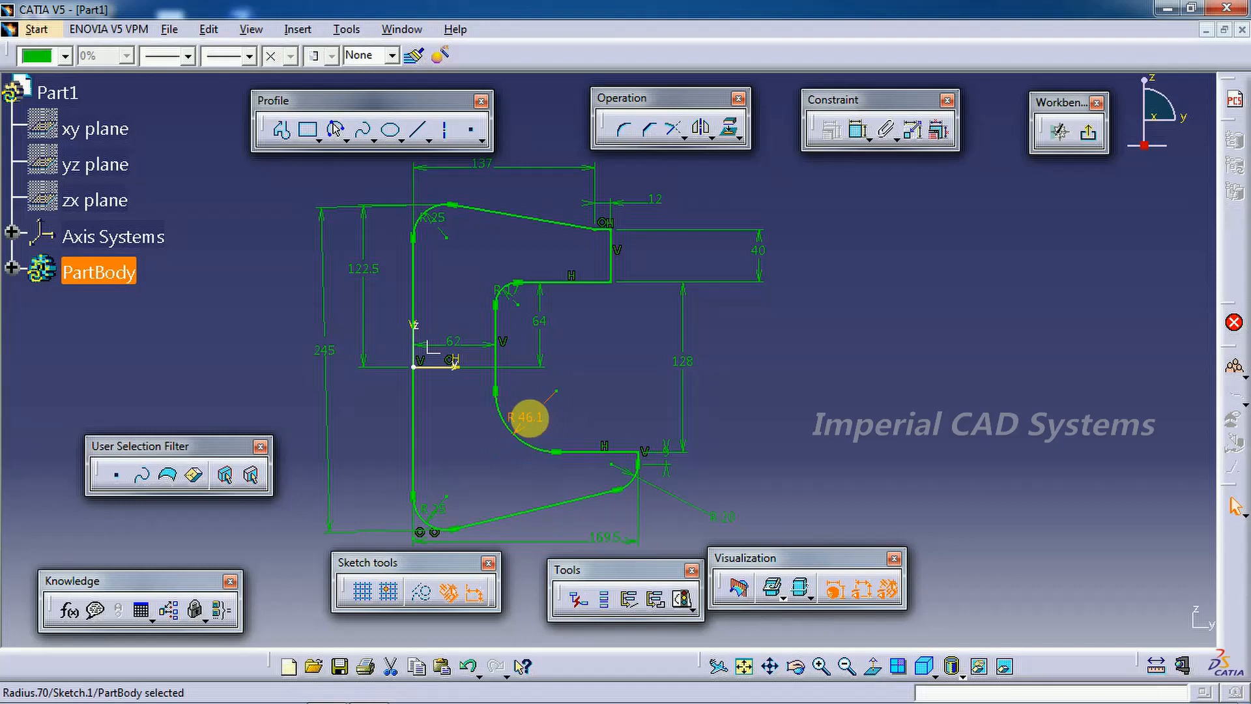
key(Return)
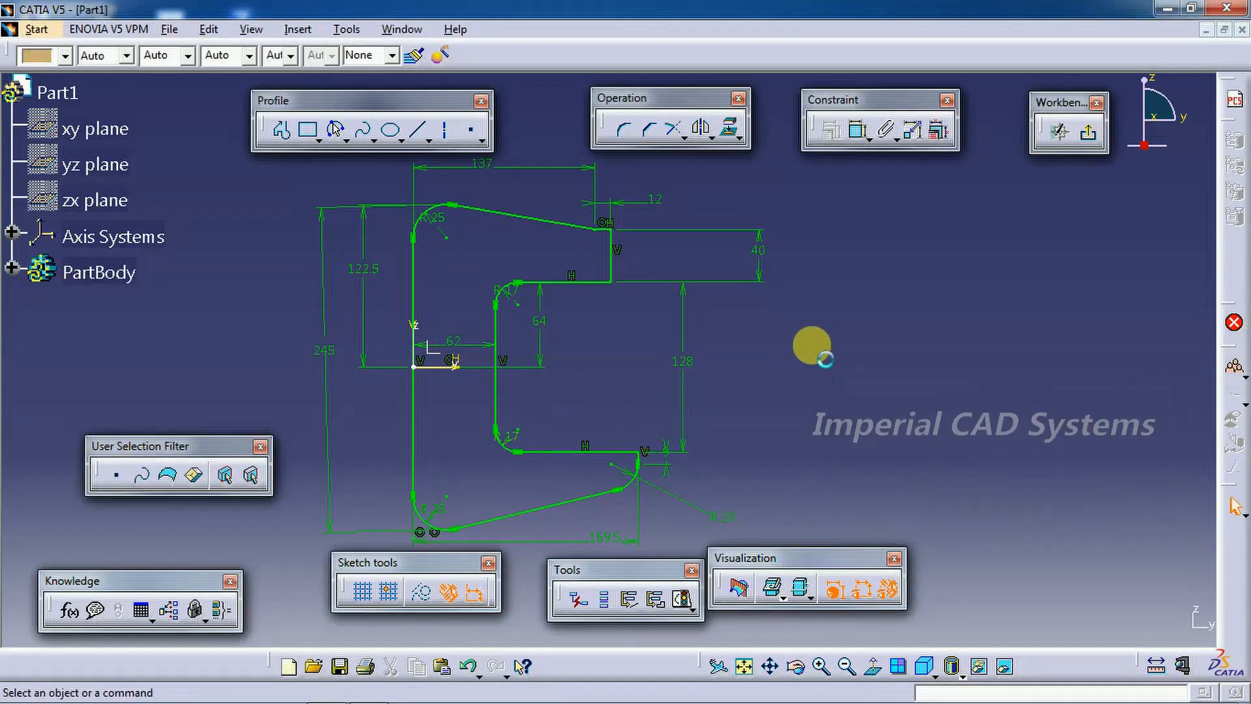
Check the reference drawing, exit the sketch and pad the profile by 45/2 mm with mirrored extent
click(369, 691)
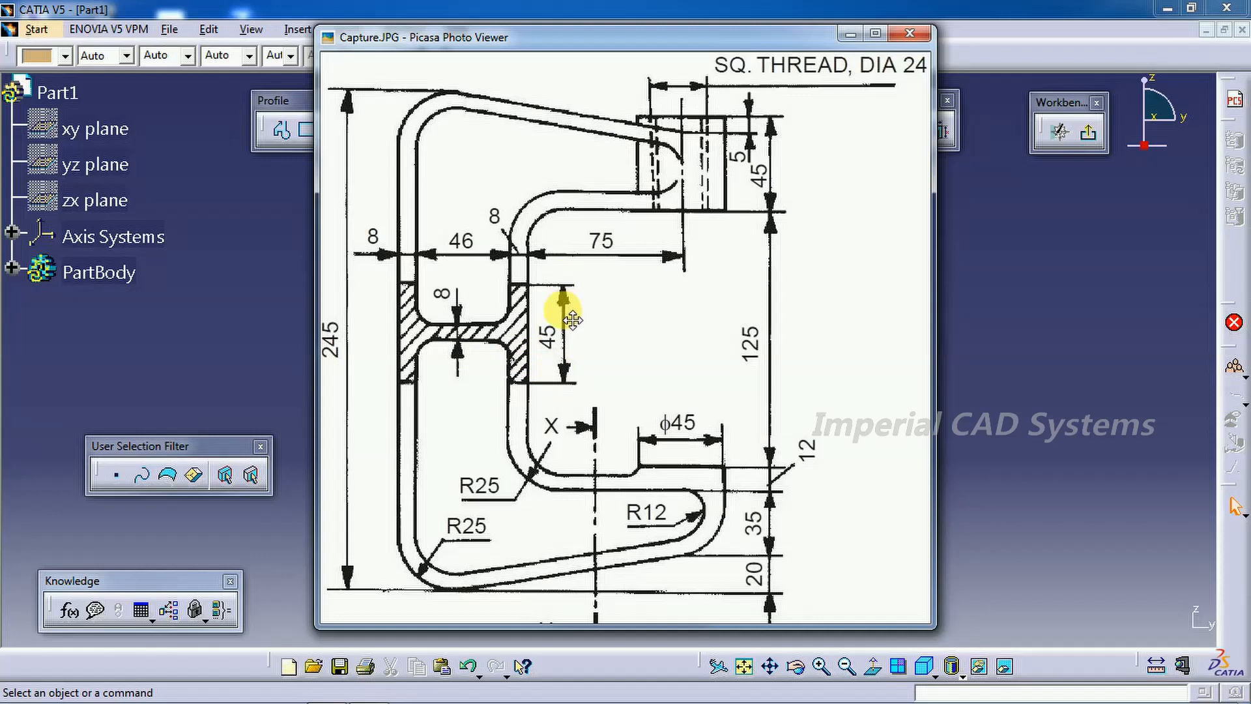
click(849, 34)
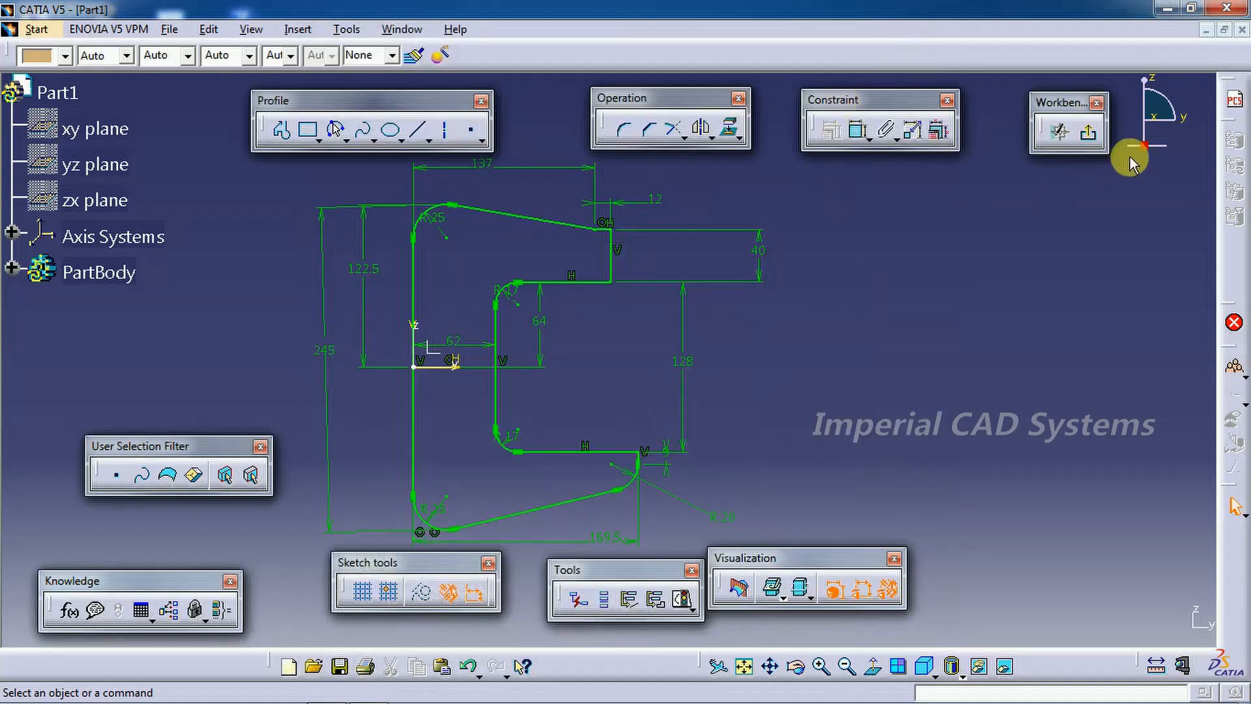
click(1090, 134)
click(199, 117)
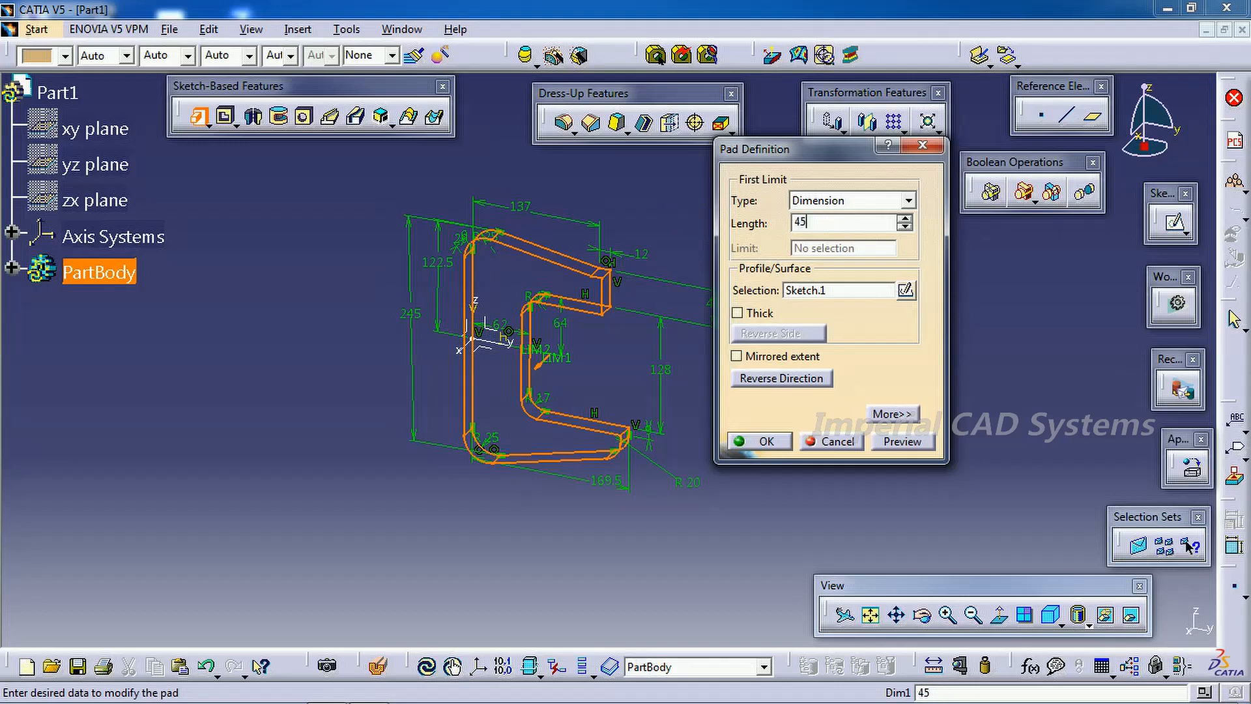
text(45/2)
click(753, 357)
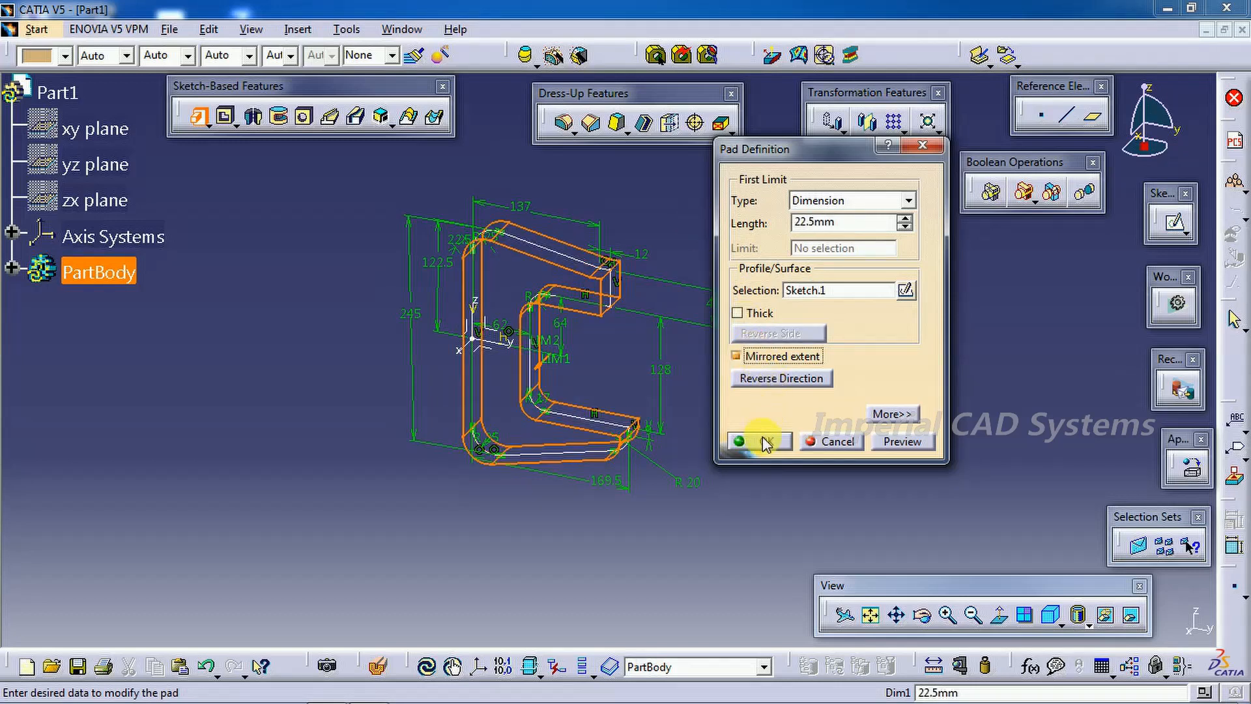
click(766, 444)
Consult the reference drawing's web section and insert a new body into the part
mouse_move(755, 439)
middle_down()
mouse_move(760, 388)
mouse_move(889, 302)
mouse_move(666, 425)
middle_up()
click(382, 692)
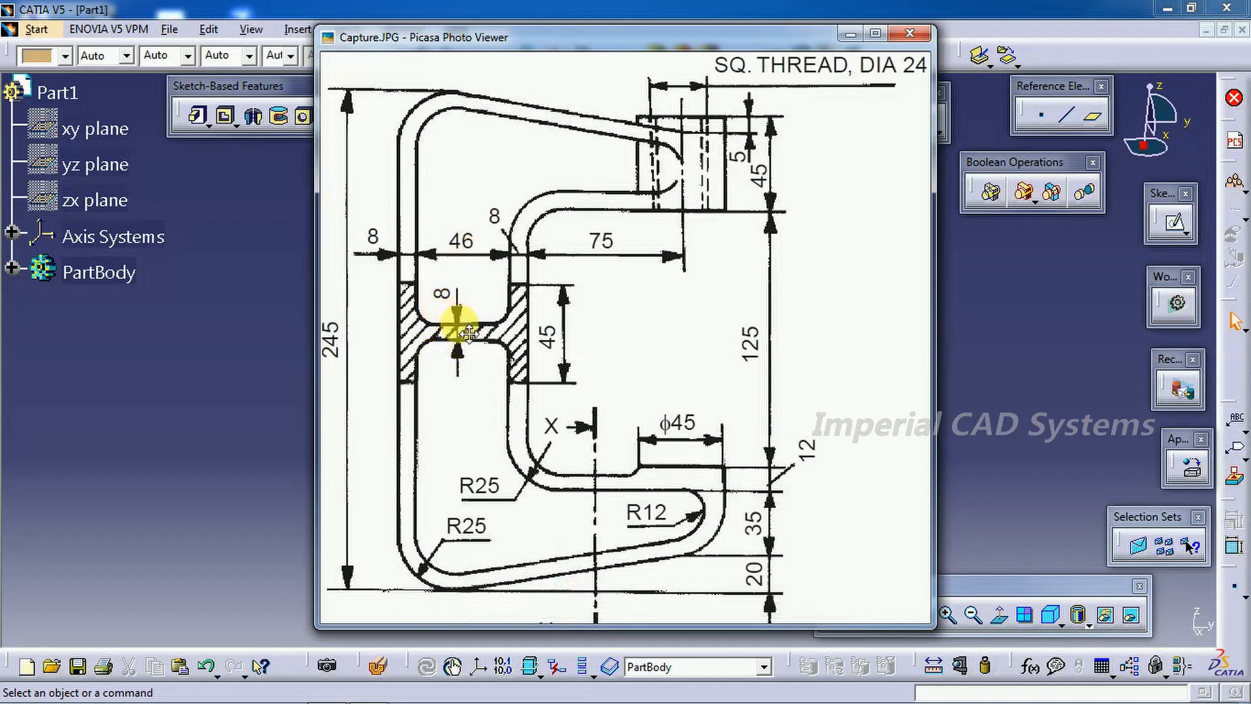
click(999, 259)
click(298, 29)
click(313, 75)
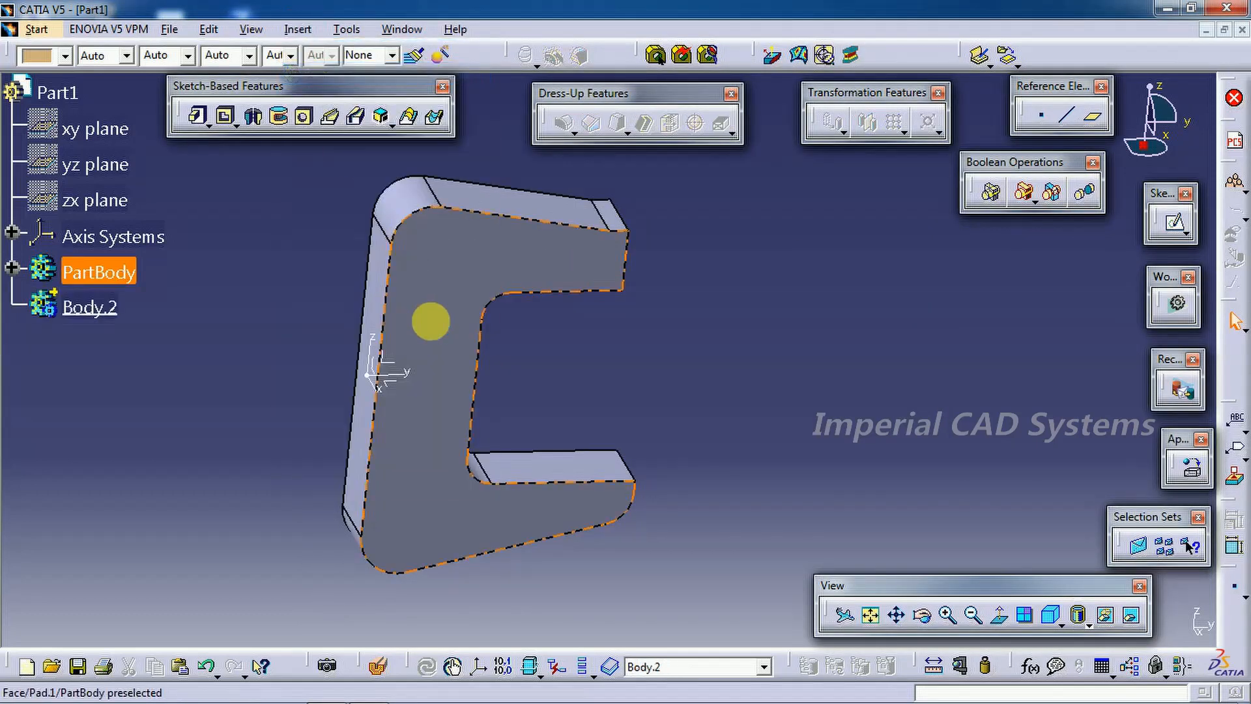
Colour the whole PartBody yellow
click(584, 285)
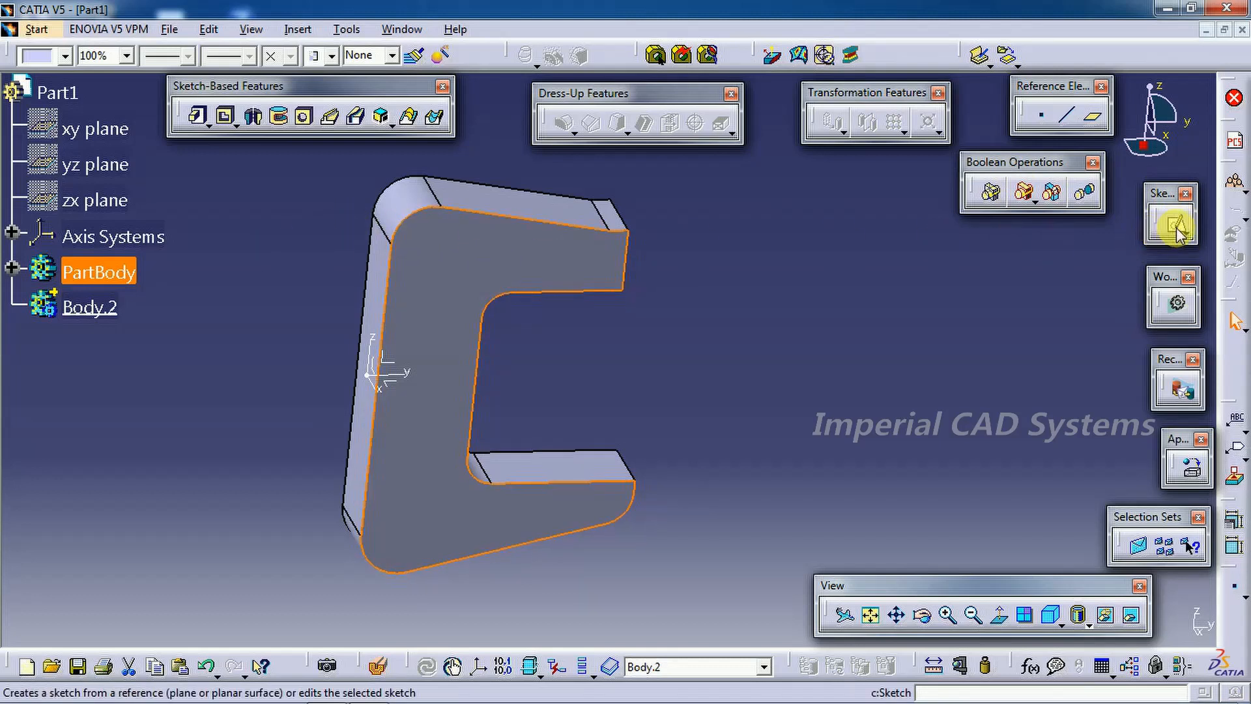
click(172, 262)
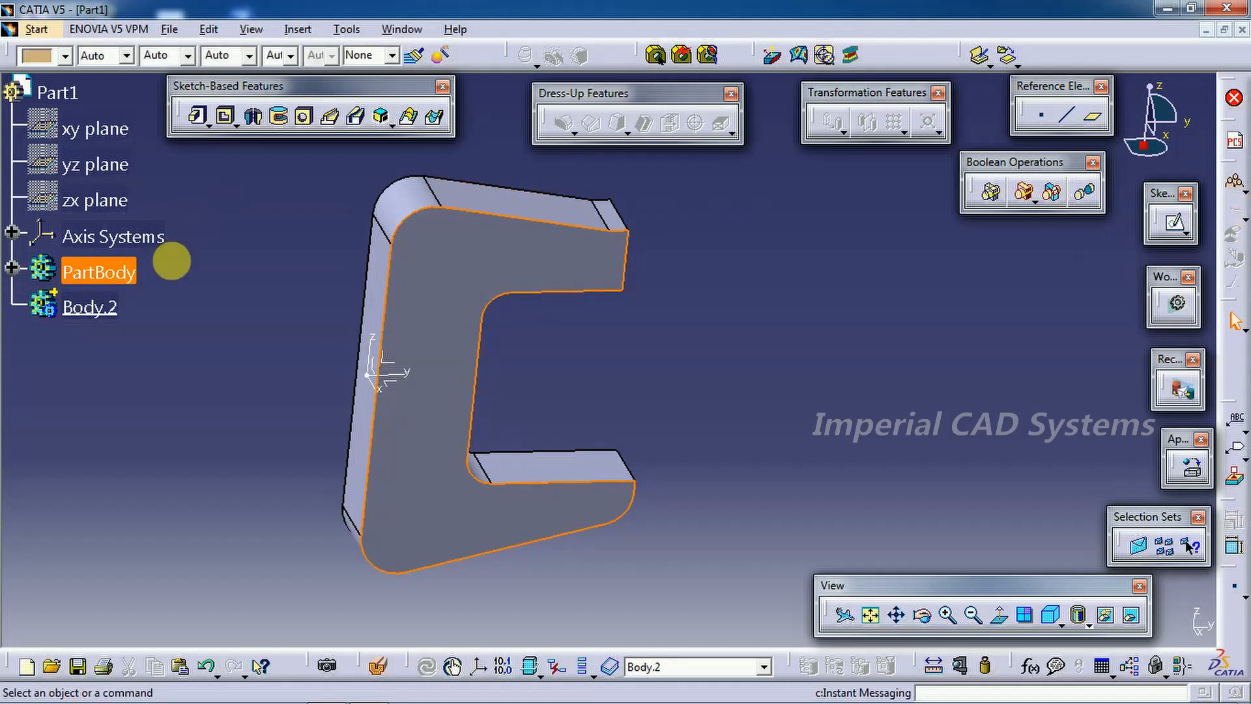
click(102, 271)
click(65, 57)
click(49, 92)
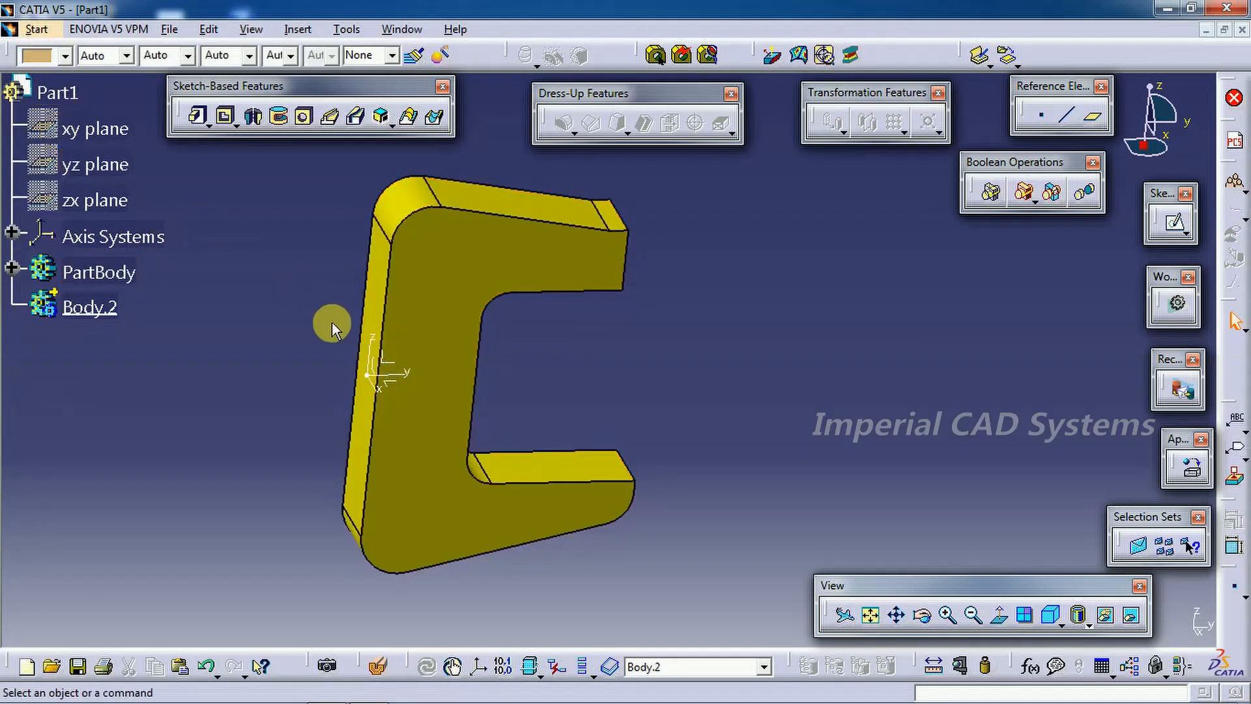
Open a sketch on the frame's front face and draw a vertical line continuing into a sloped line along the lower arm
click(466, 310)
click(1176, 222)
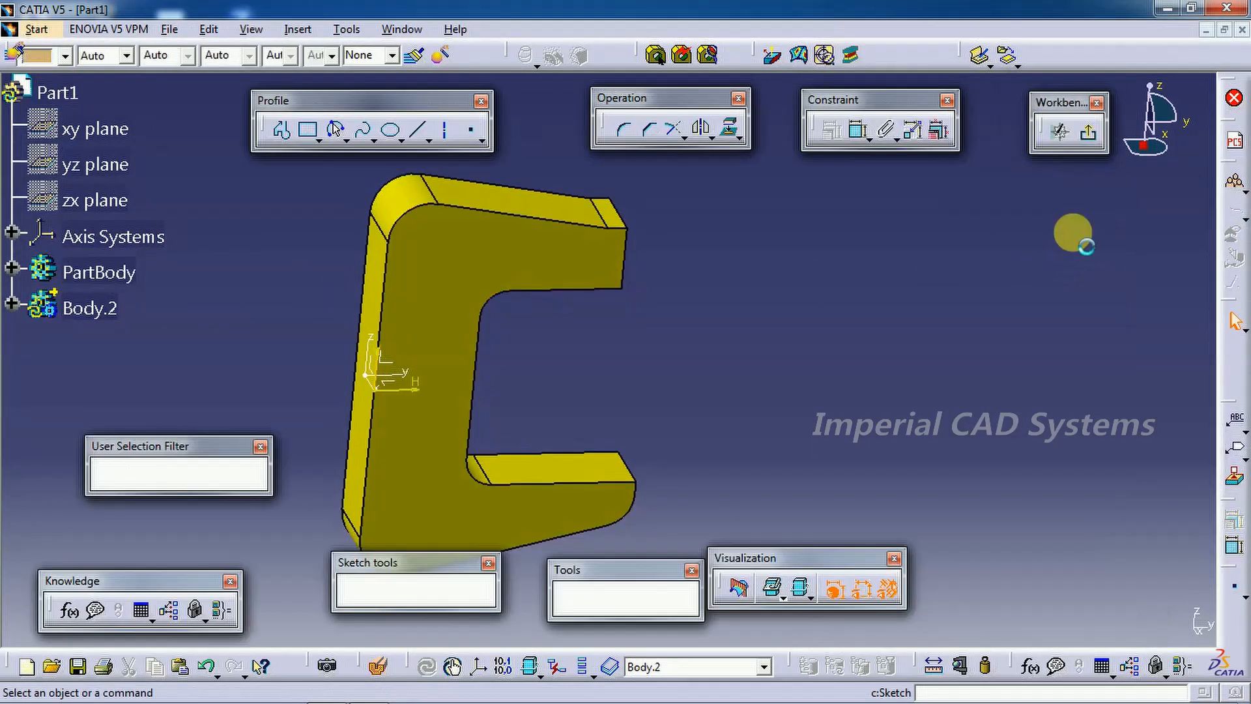
click(282, 129)
click(443, 197)
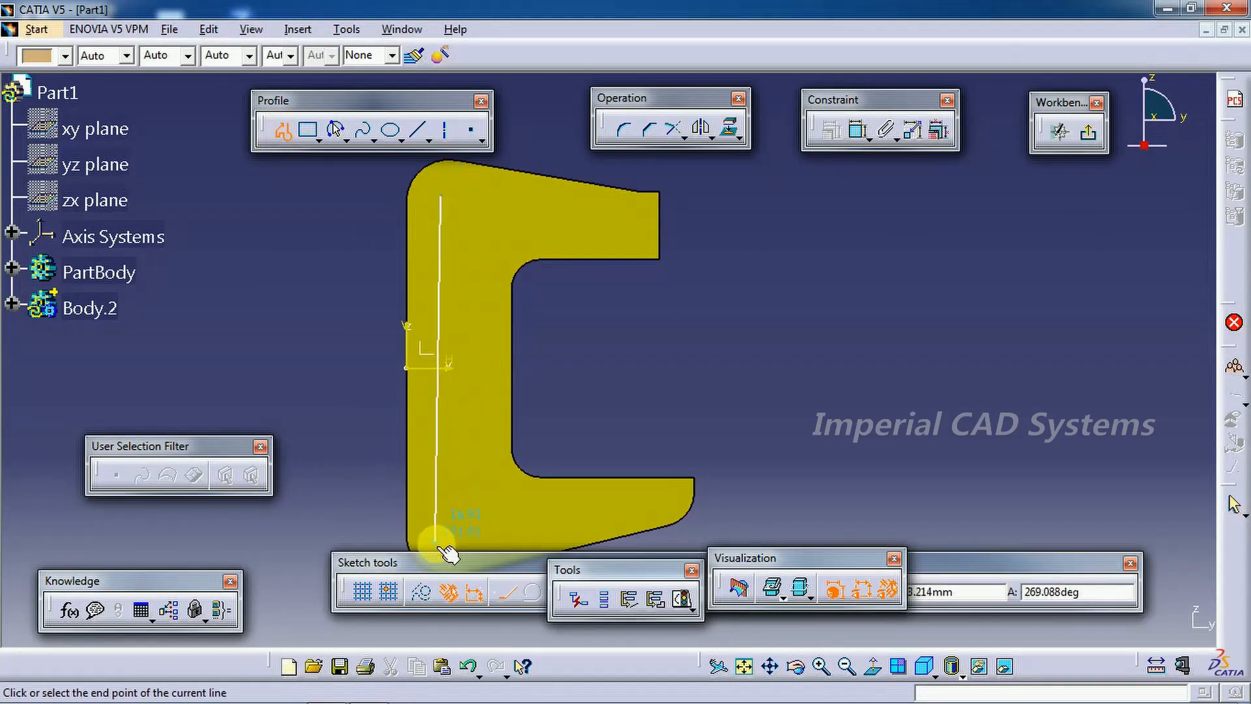
click(456, 499)
click(647, 461)
Draw a sloped line from the vertical line's upper end along the upper arm
click(283, 132)
click(283, 132)
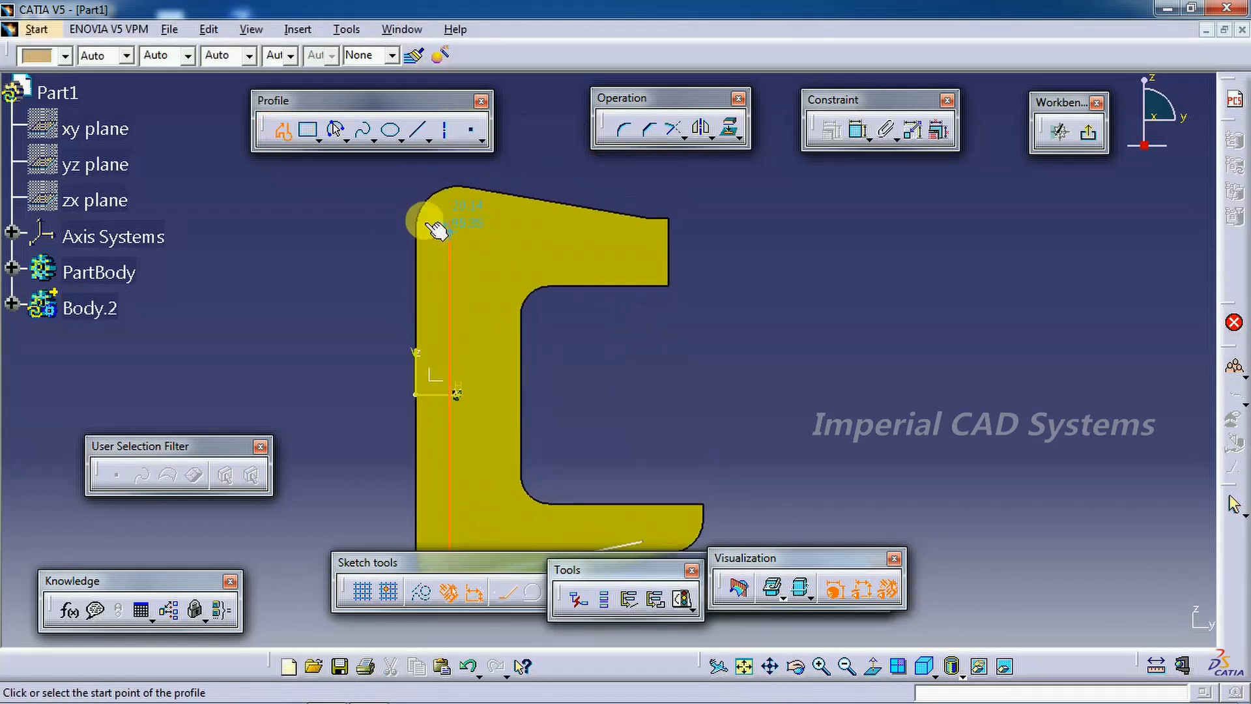
click(451, 224)
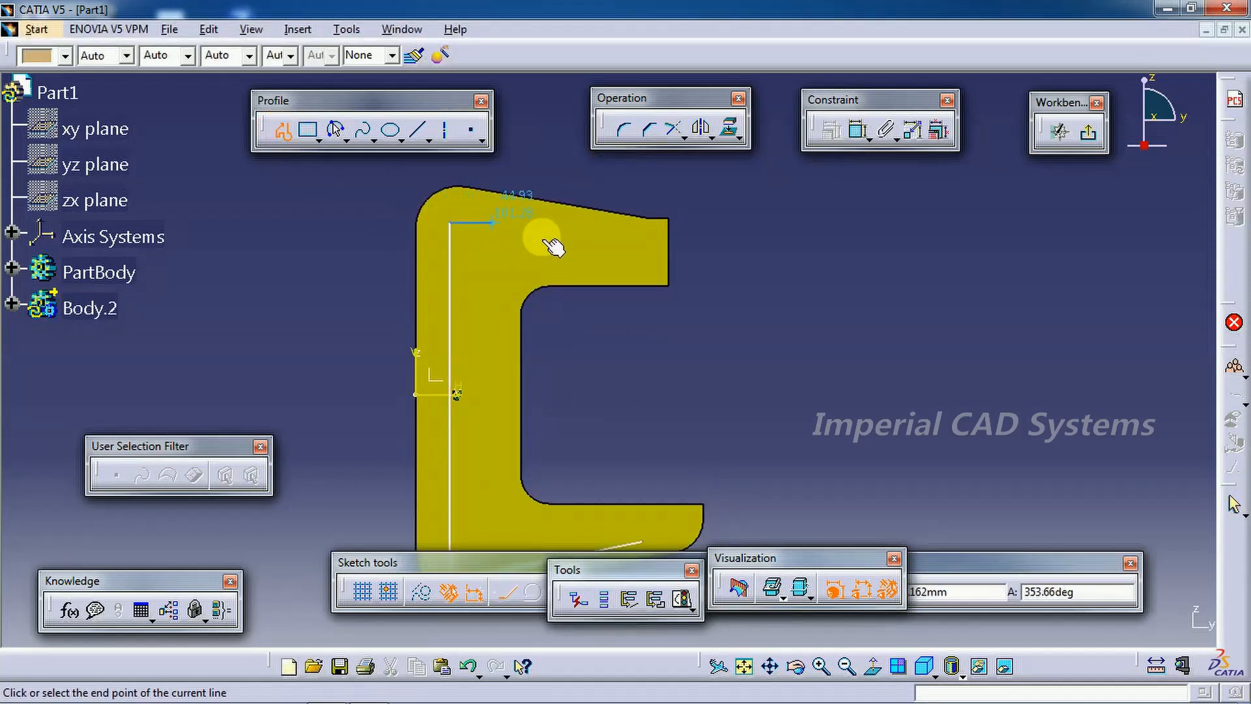
click(613, 246)
Check the reference drawing and draw an inner vertical line continuing into a horizontal line along the lower arm
click(370, 691)
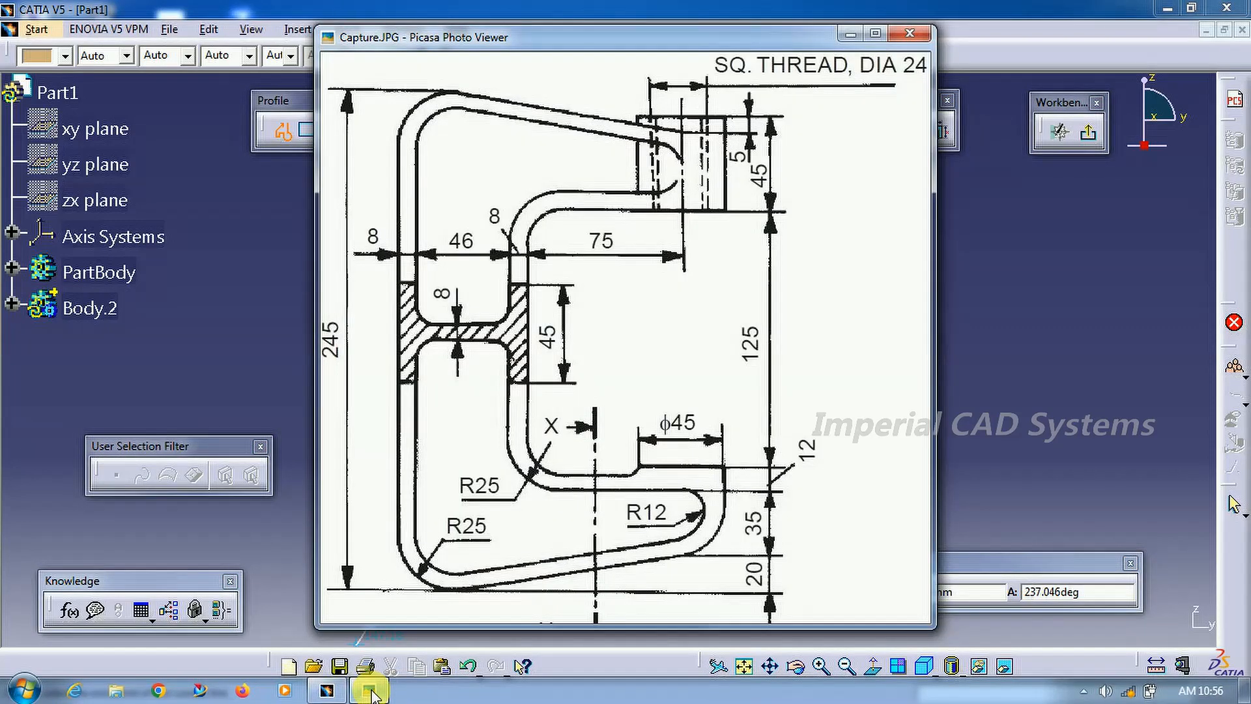
click(370, 691)
click(284, 130)
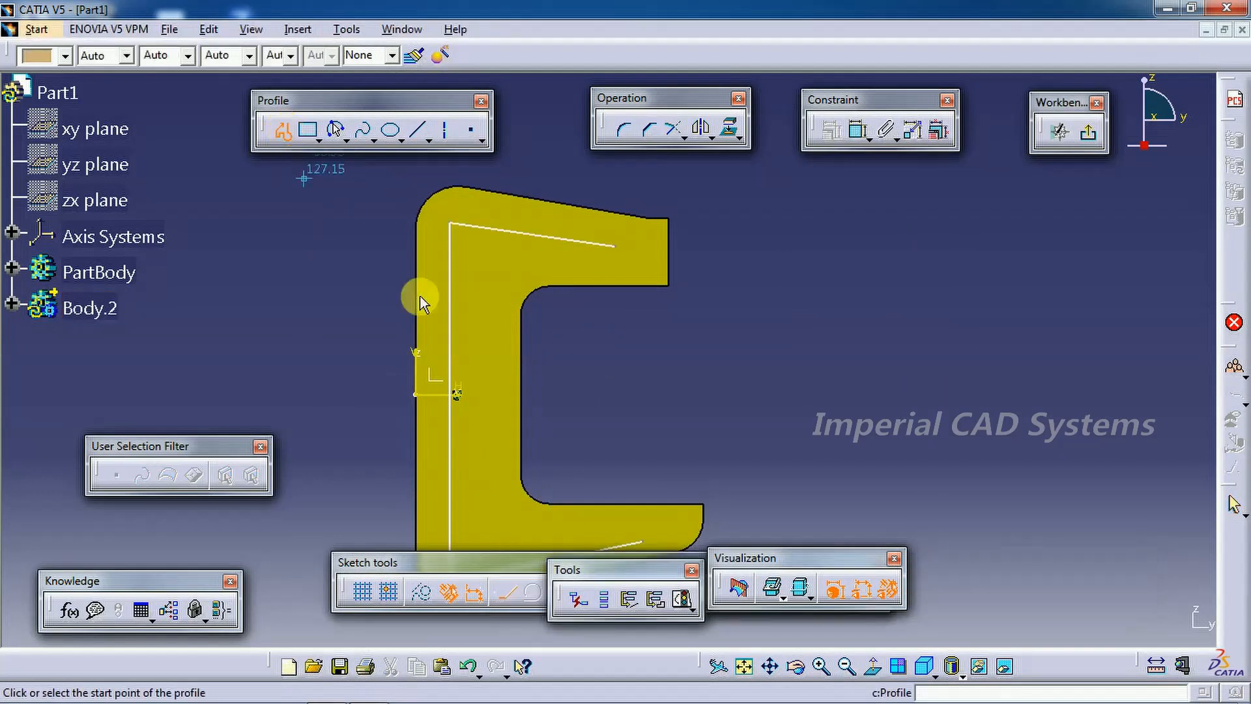
click(503, 279)
click(502, 525)
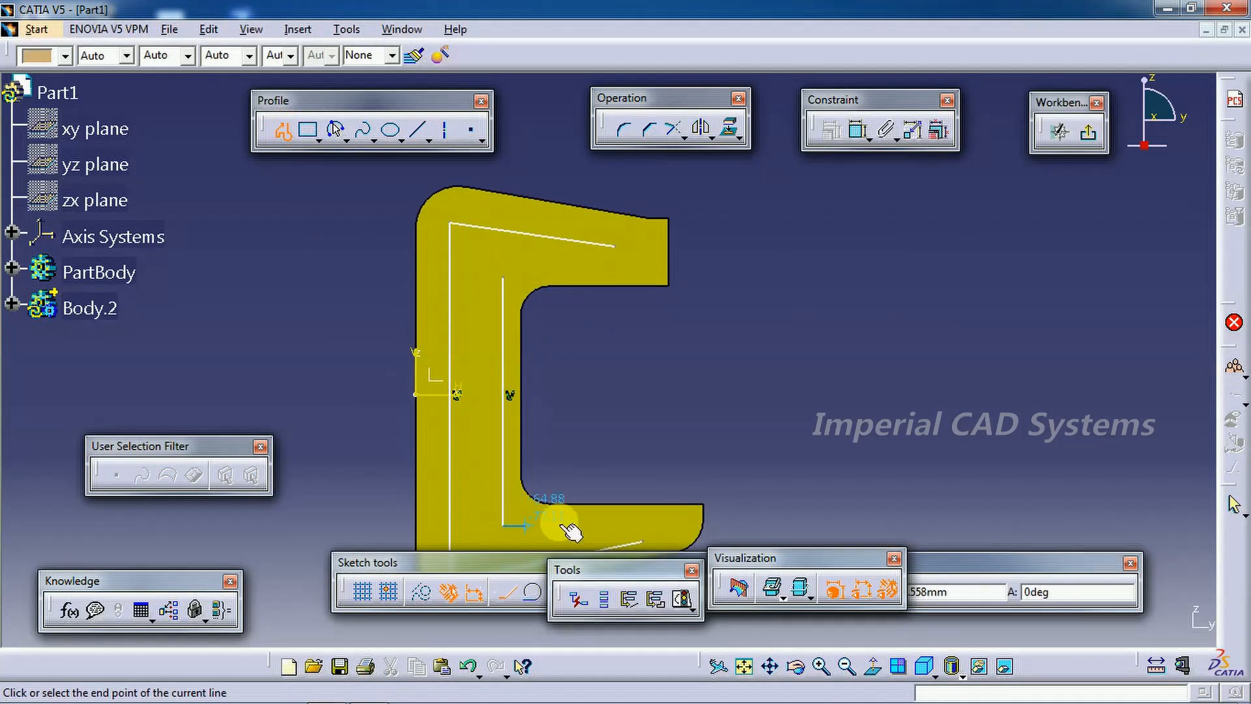
click(601, 524)
Draw a horizontal line along the upper arm from the inner vertical line's upper end
click(282, 130)
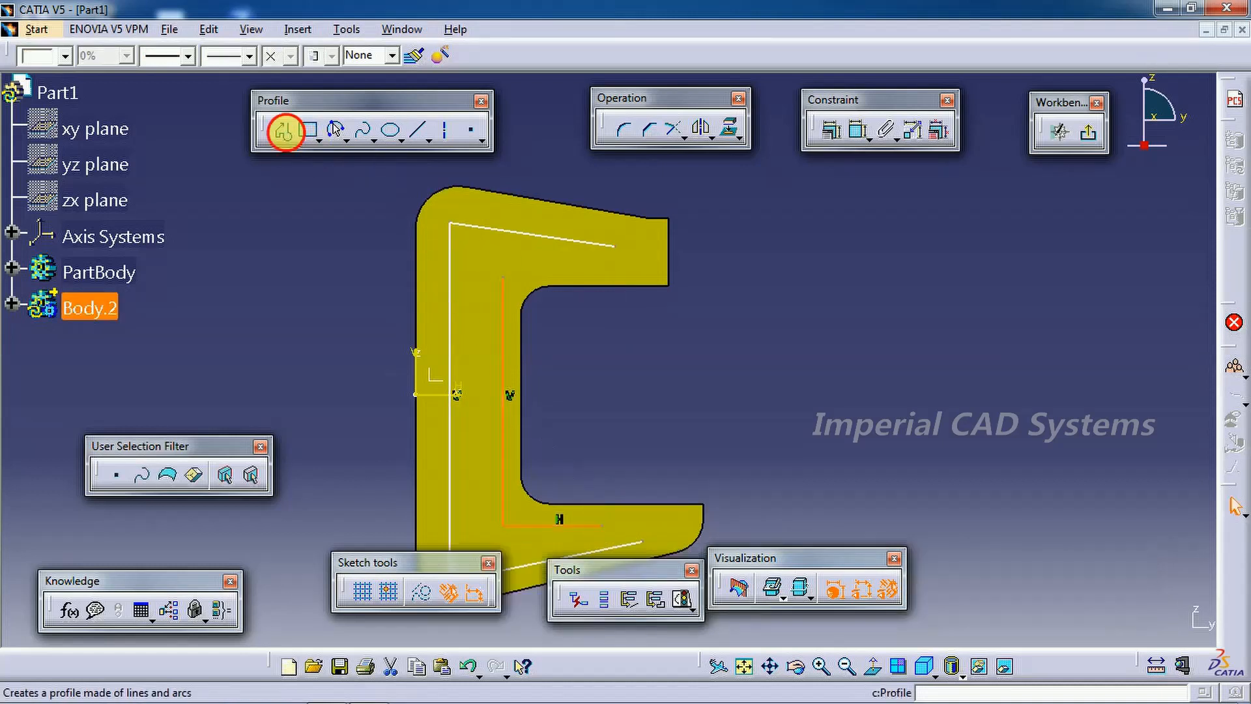
click(503, 279)
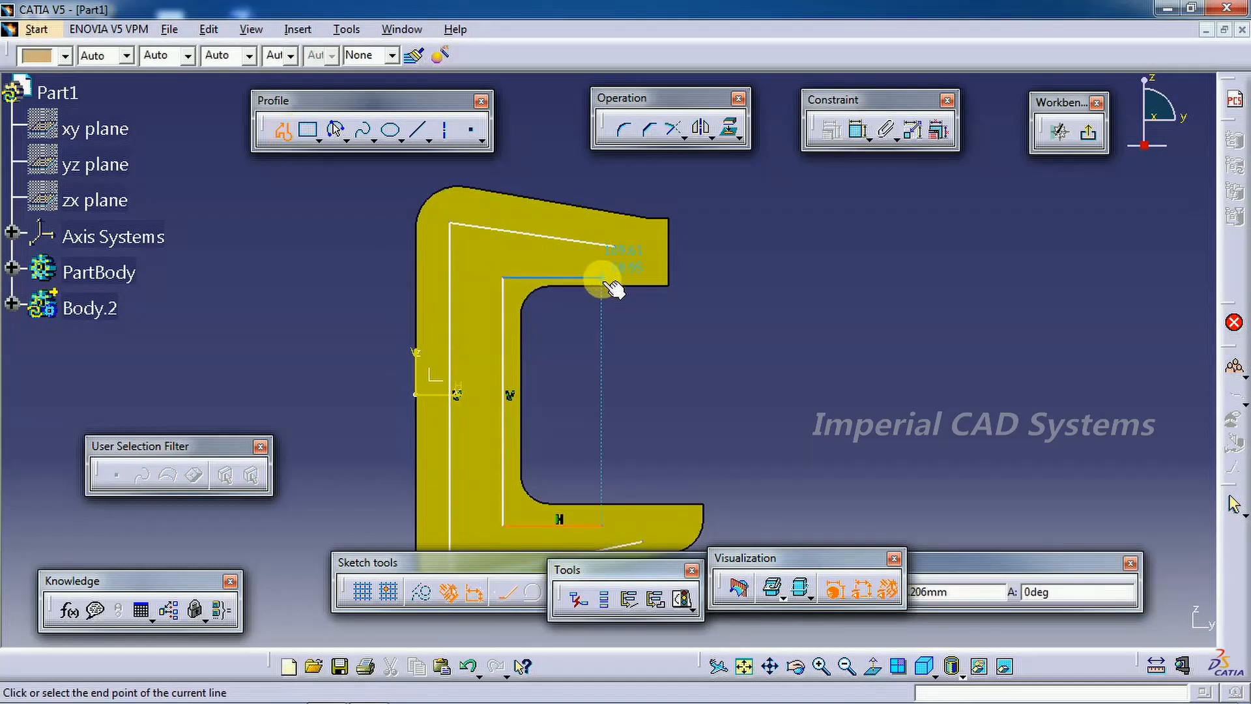
click(600, 279)
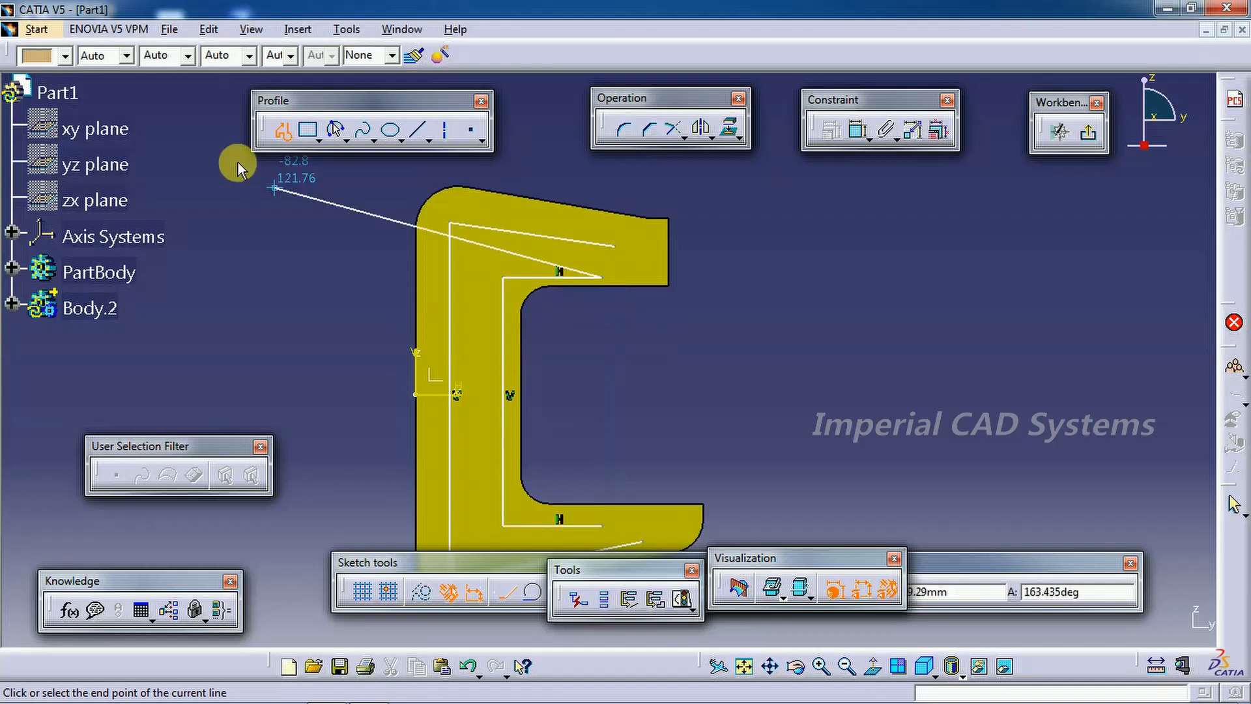
click(284, 132)
Check the reference drawing and connect the two vertical lines with a horizontal line just above the sketch origin
click(365, 690)
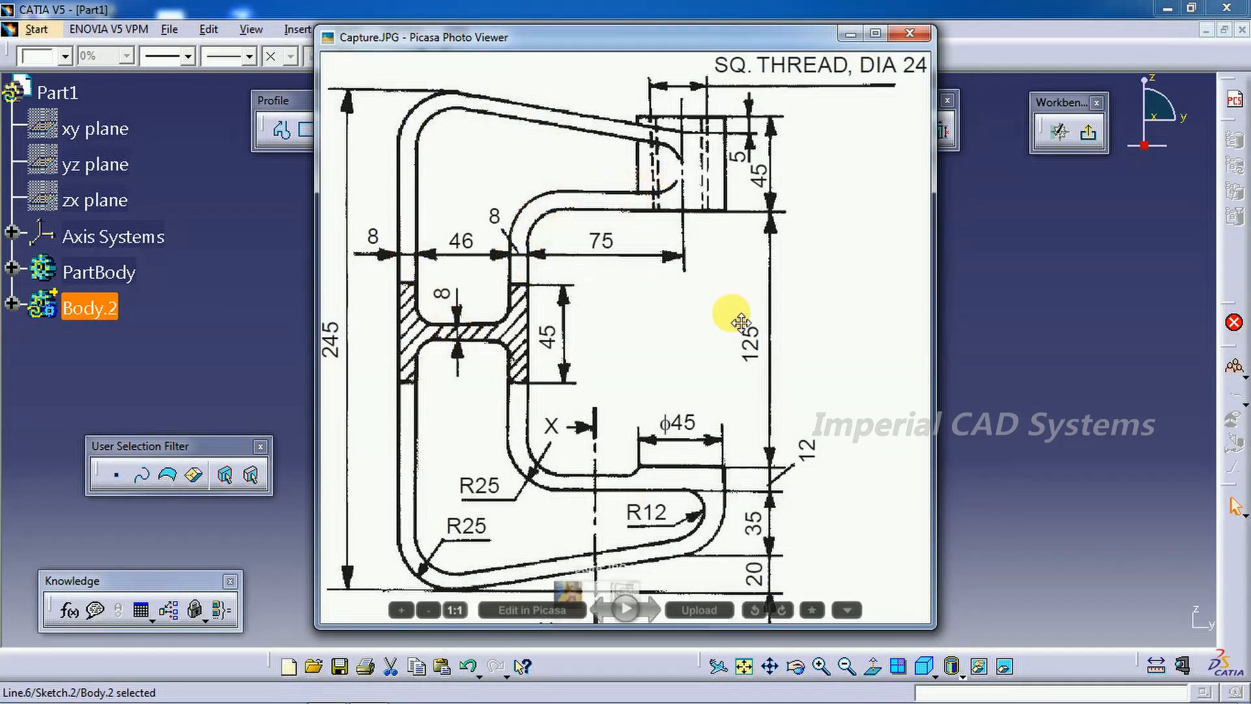
click(962, 384)
middle_drag(881, 390, 854, 386)
click(858, 133)
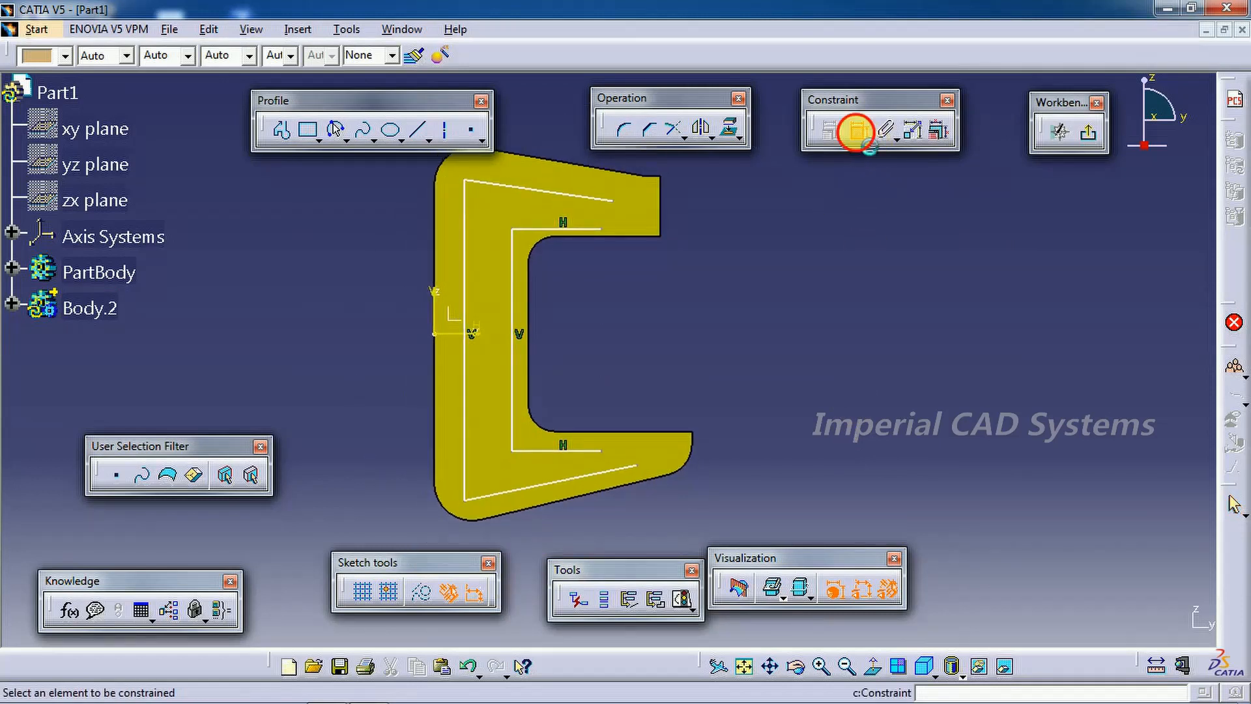
click(418, 129)
click(465, 311)
click(514, 312)
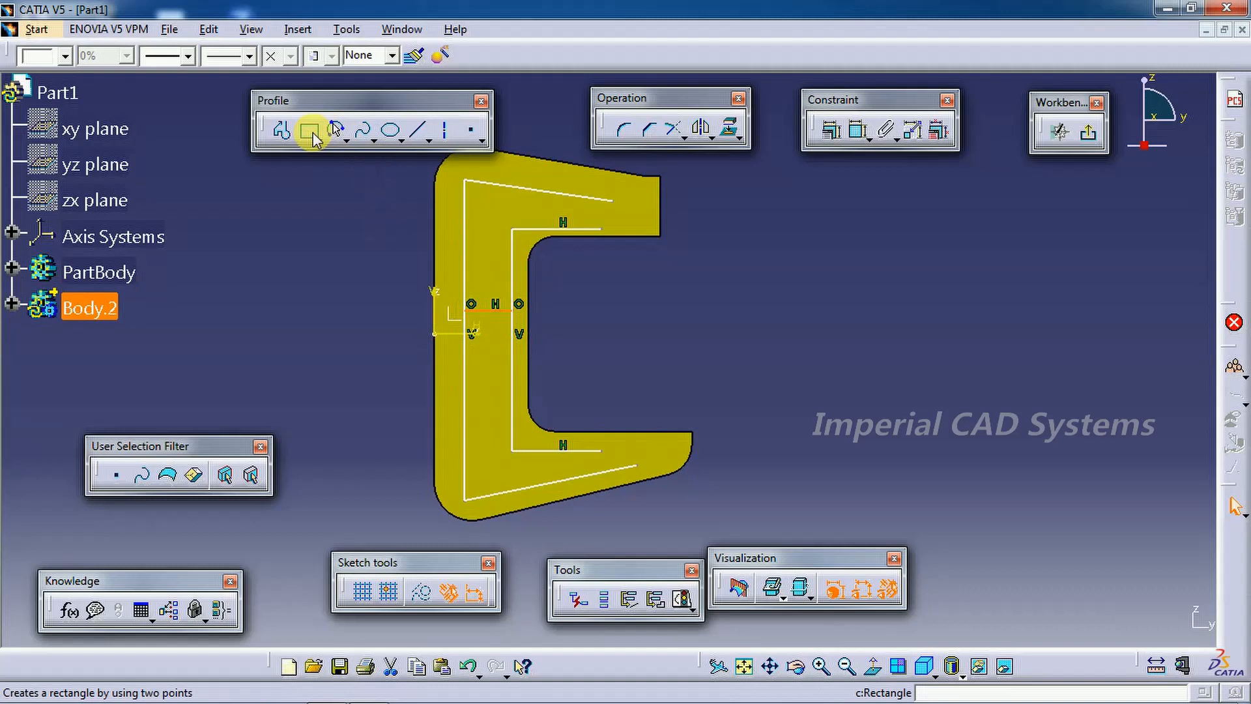
Draw a second horizontal line between the two vertical lines just below the sketch origin
click(282, 130)
click(465, 357)
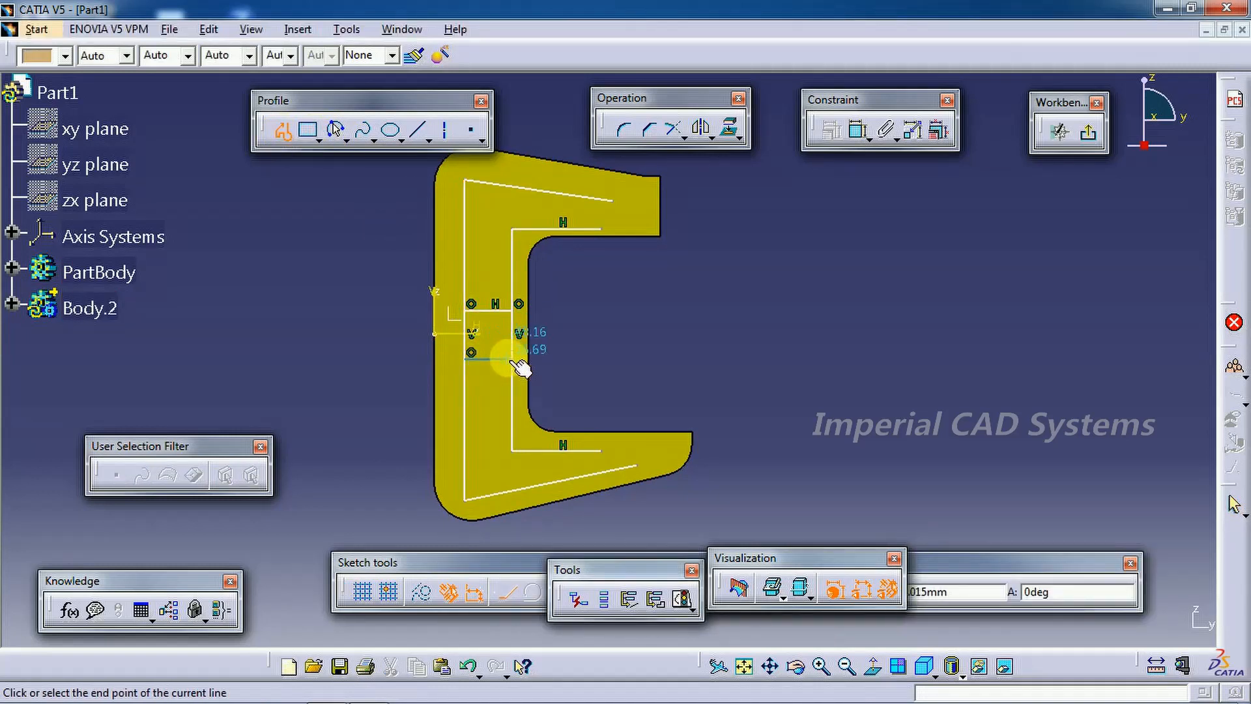
click(519, 355)
click(284, 130)
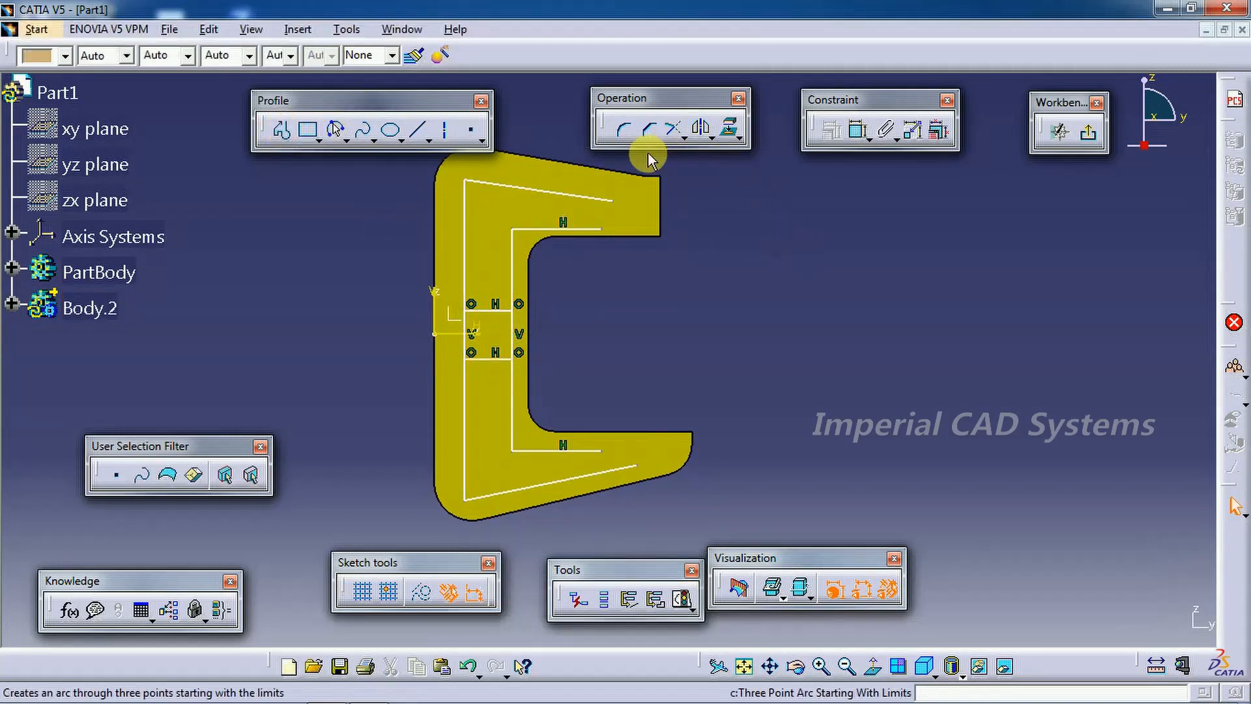
Trim away both vertical lines' segments between the two horizontal connecting lines with Quick Trim
click(685, 138)
click(468, 330)
click(514, 334)
Dimension the distance between the frame's sloped upper edge and the sloped sketch line beneath it
click(869, 139)
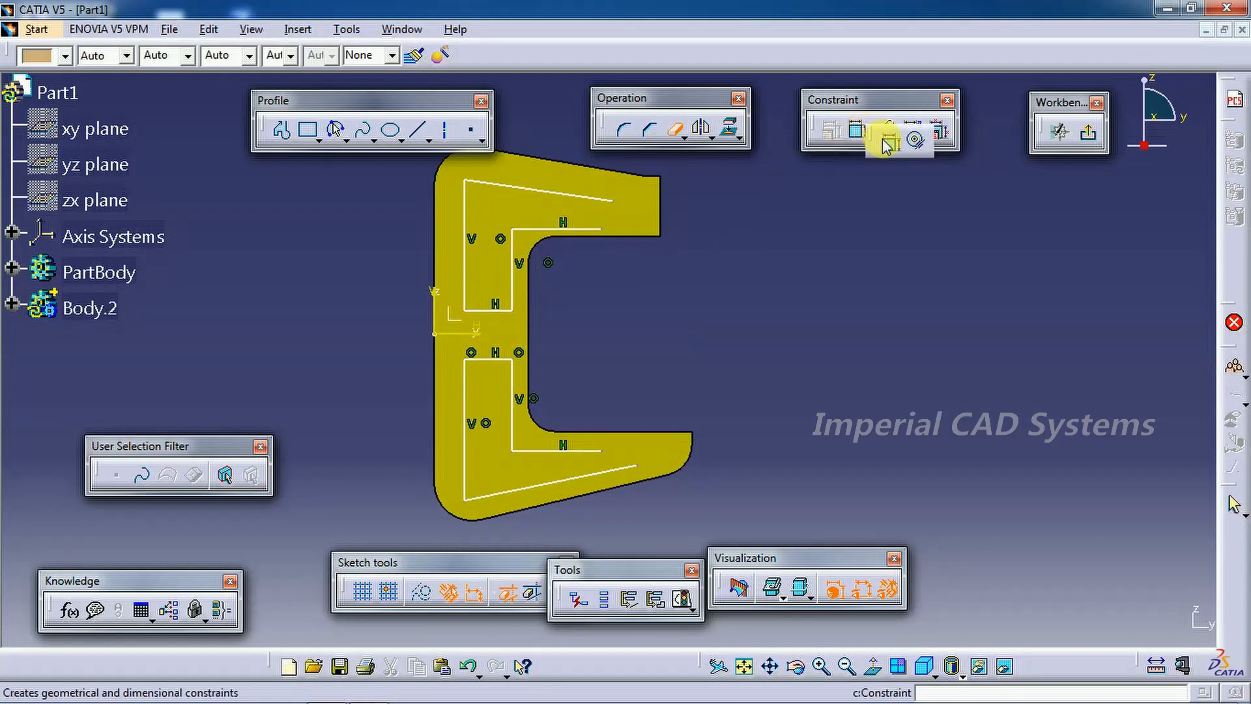
click(886, 137)
middle_drag(760, 283, 761, 366)
click(561, 246)
click(553, 276)
right_click(814, 295)
click(813, 334)
click(793, 312)
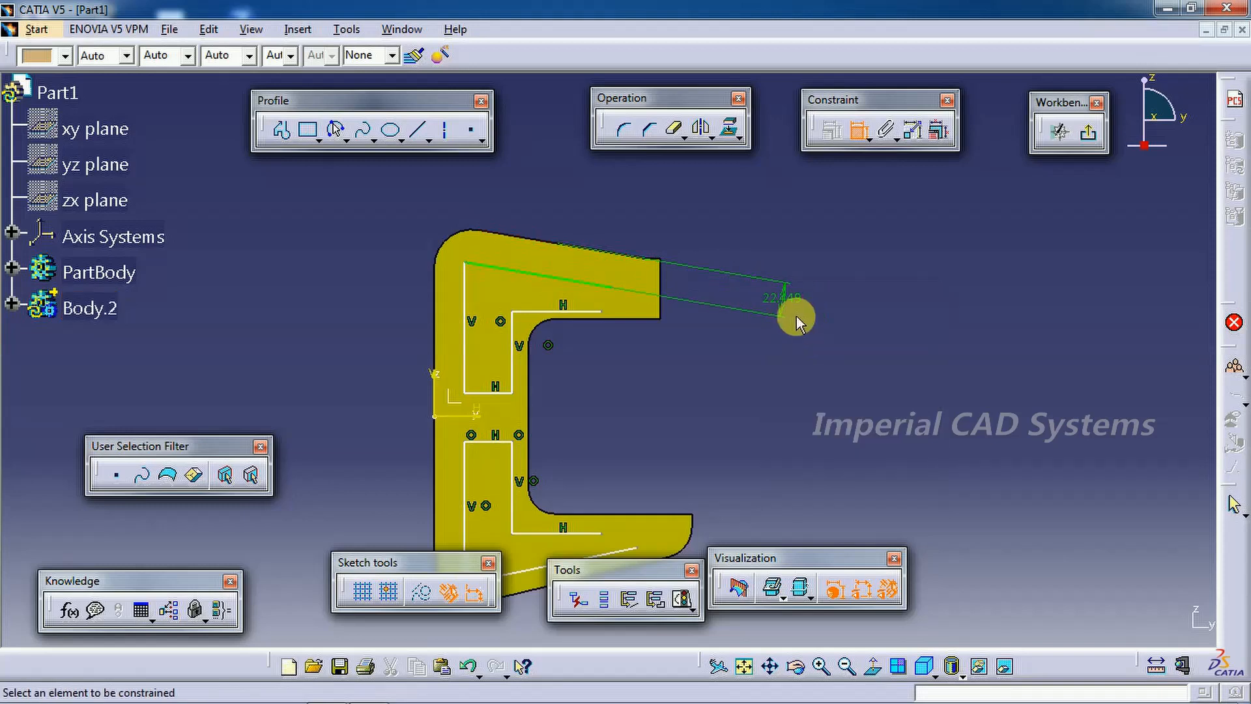
Set the distance between the frame's sloped upper edge and the sloped sketch line beneath it to 8 mm
double_click(790, 293)
text(8mm)
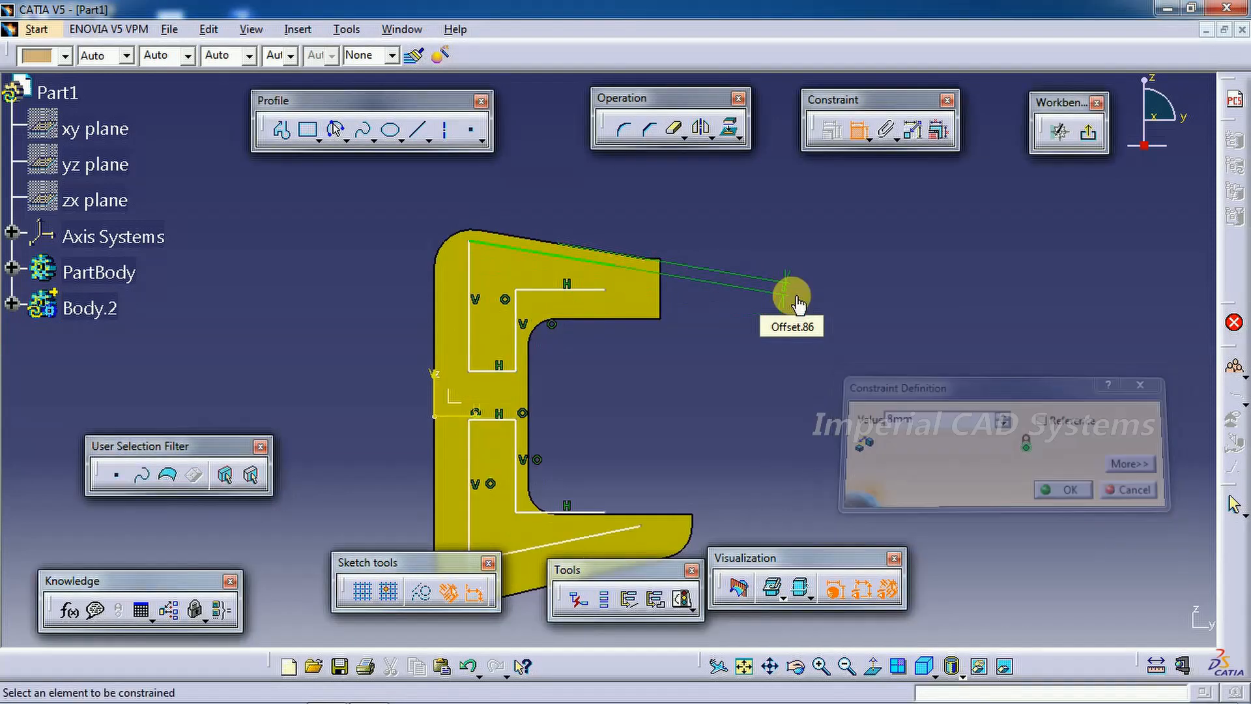
key(Return)
Dimension the outer vertical sketch line 8 mm from the frame's outer vertical edge
click(435, 317)
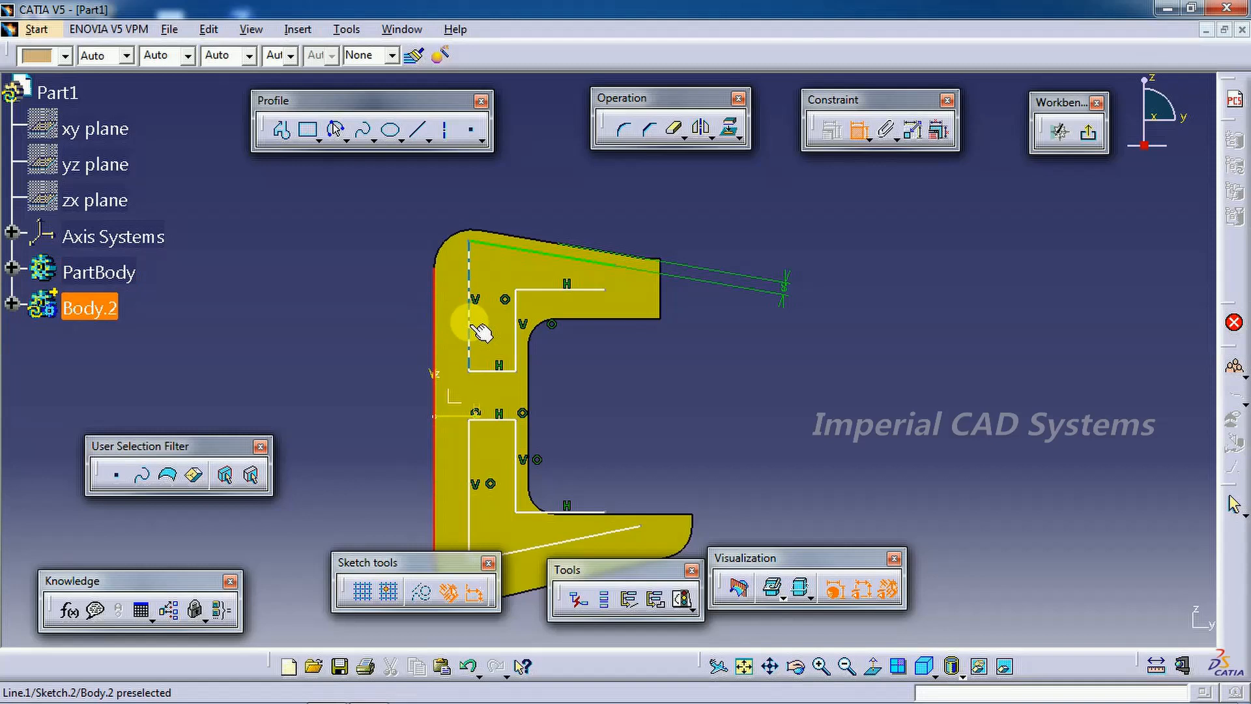
click(470, 324)
click(395, 204)
double_click(398, 200)
text(8)
key(Return)
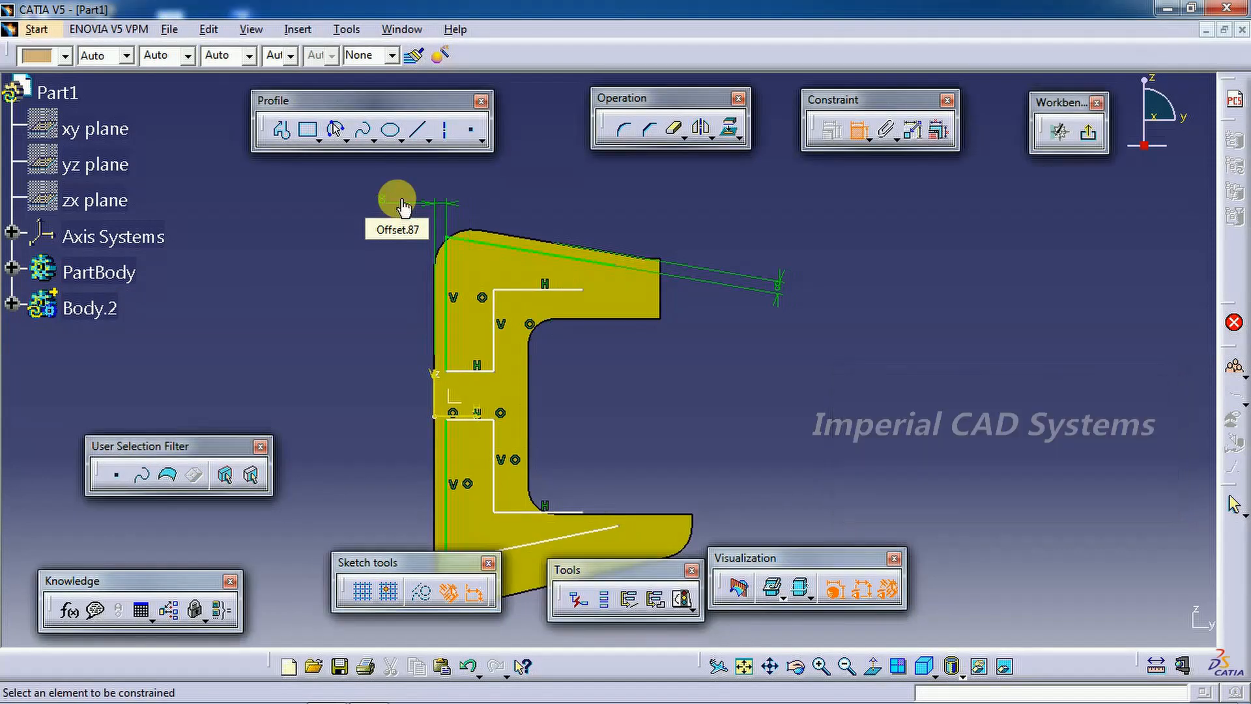
Check the reference drawing and dimension the upper recess's inner vertical line 8 mm from the frame's inner vertical edge
click(370, 691)
click(370, 691)
click(369, 691)
click(370, 691)
middle_drag(635, 320, 643, 384)
click(470, 282)
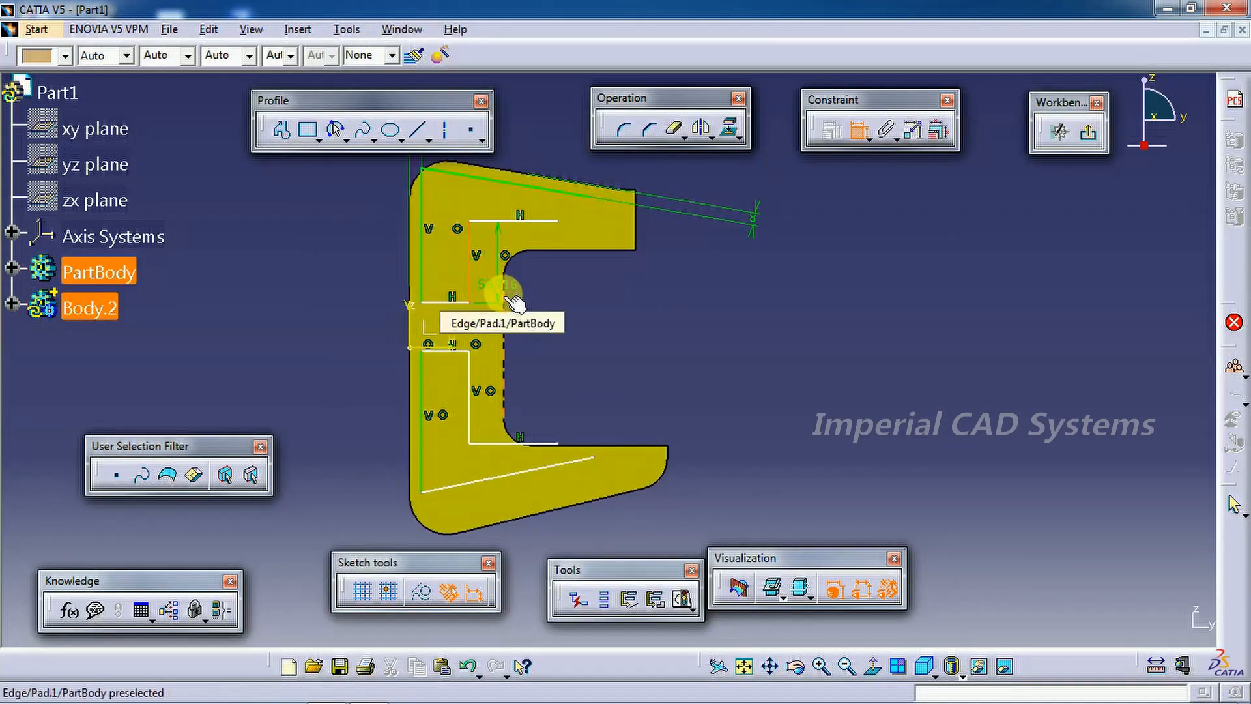
click(505, 298)
click(558, 297)
double_click(559, 294)
text(8)
key(Return)
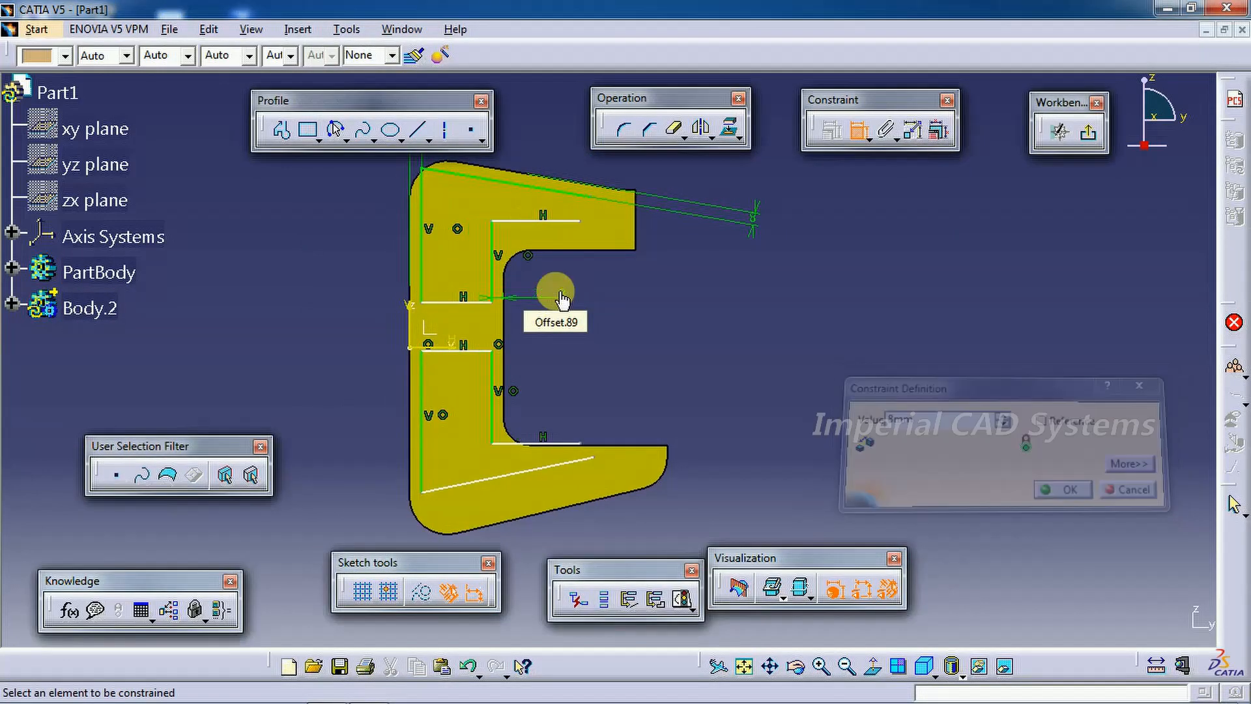
Dimension the upper recess's horizontal line 8 mm above the upper arm's lower edge
click(562, 221)
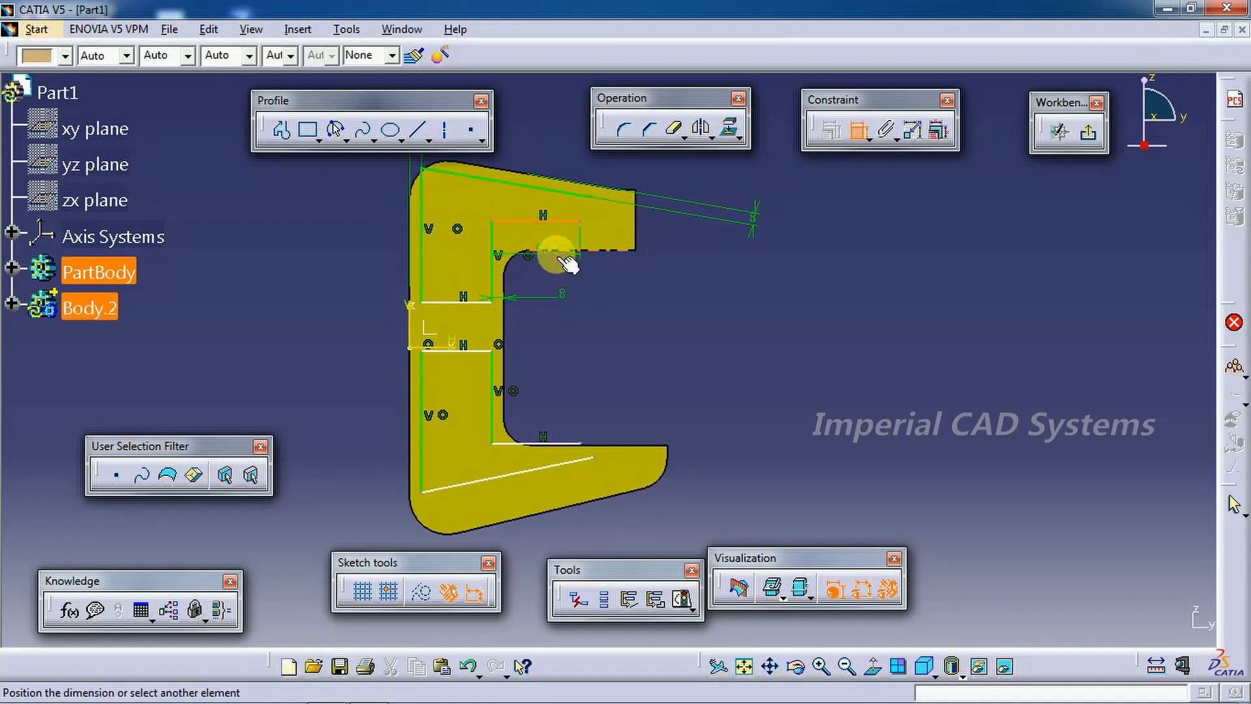
click(368, 693)
click(698, 248)
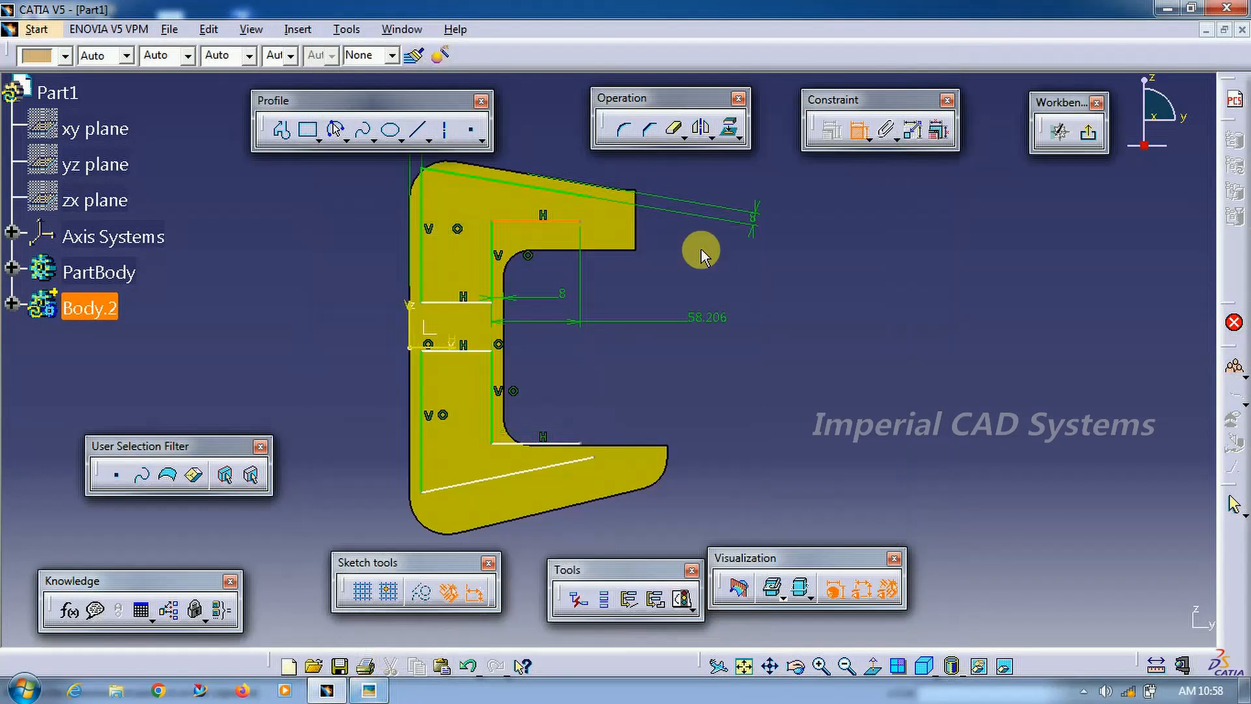
click(573, 251)
click(659, 294)
double_click(659, 290)
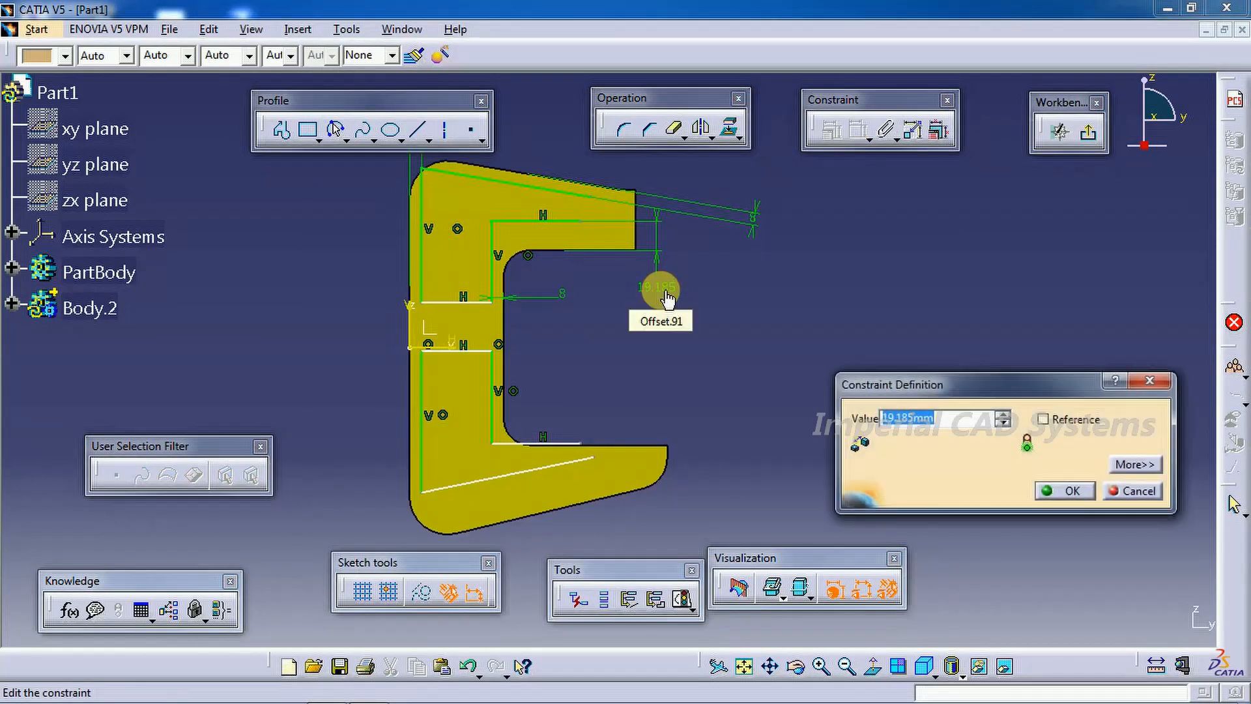
text(8)
key(Return)
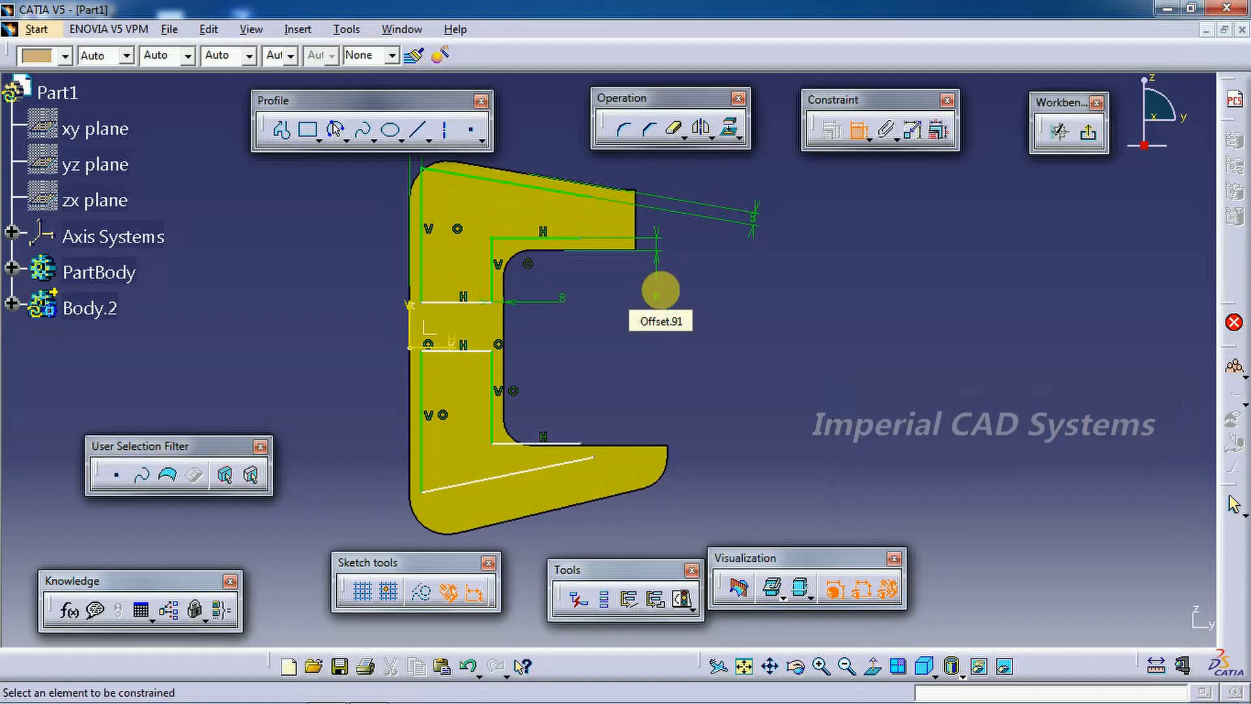
Constrain the lower sloped sketch line at a distance of 8 mm from the frame's sloped lower edge
click(531, 515)
right_click(797, 374)
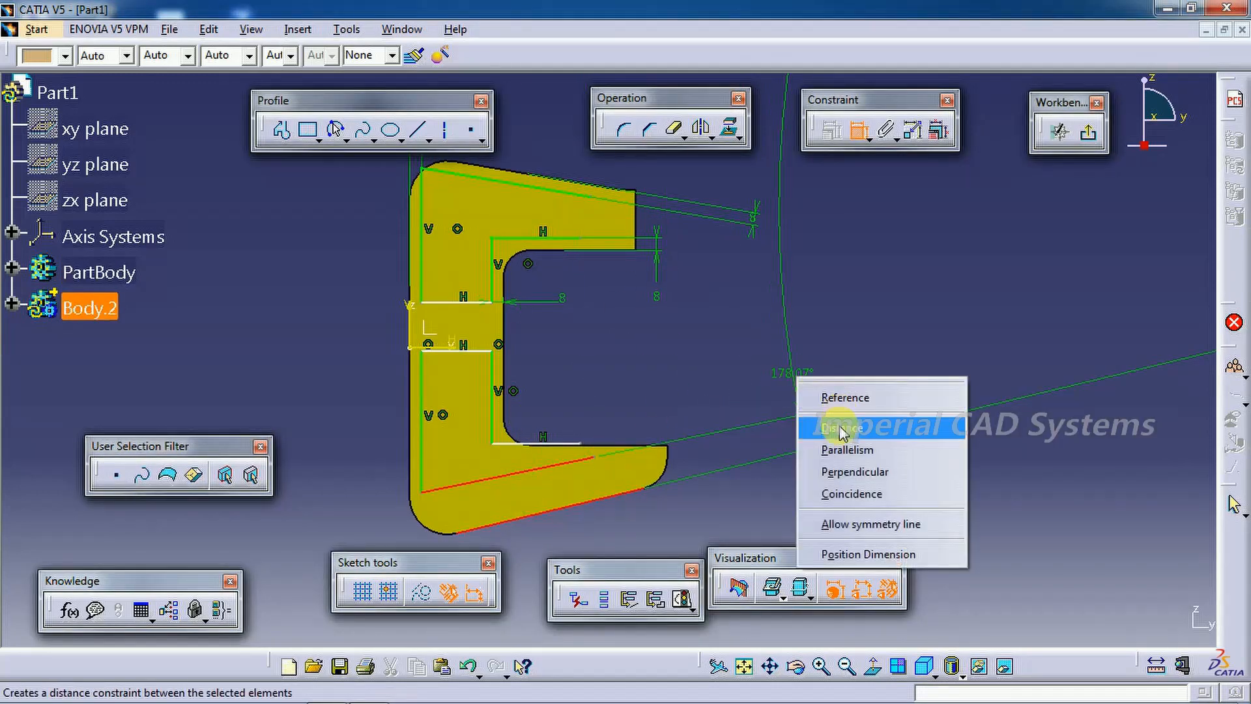
click(812, 428)
click(769, 435)
double_click(769, 435)
text(8)
key(Return)
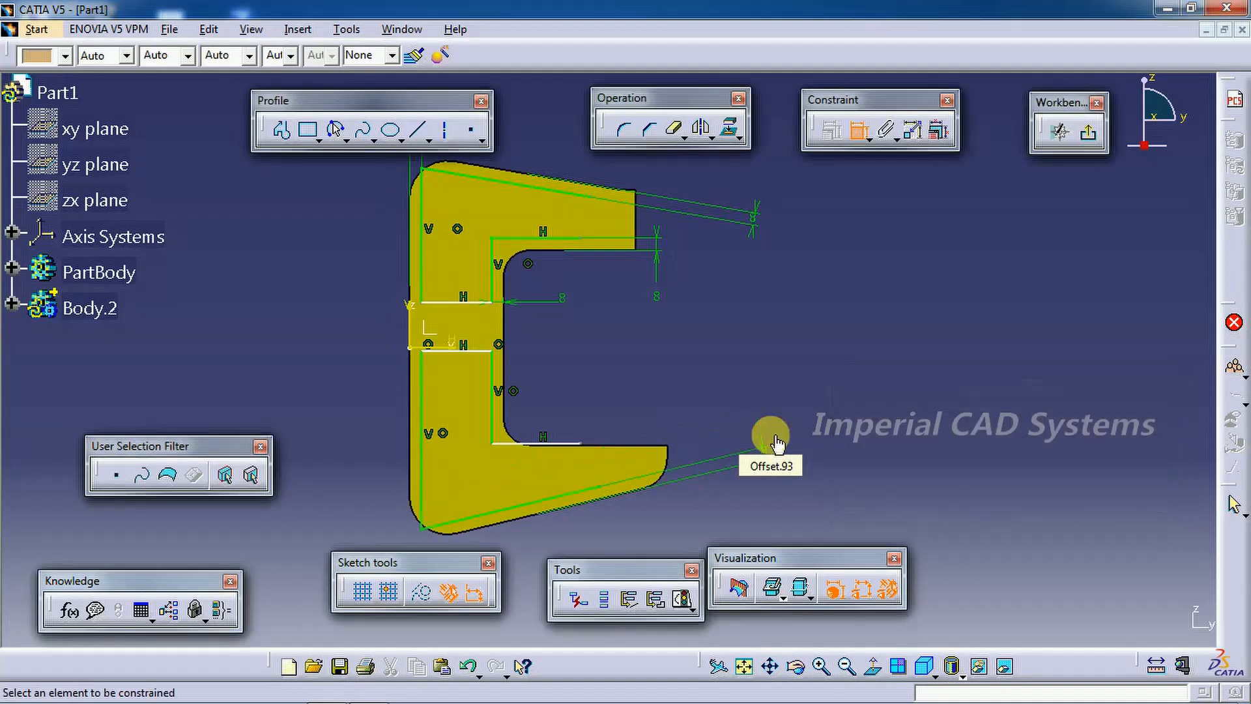
Dimension the gap between the two horizontal connecting lines near the sketch origin as 8 mm
middle_drag(666, 389, 679, 432)
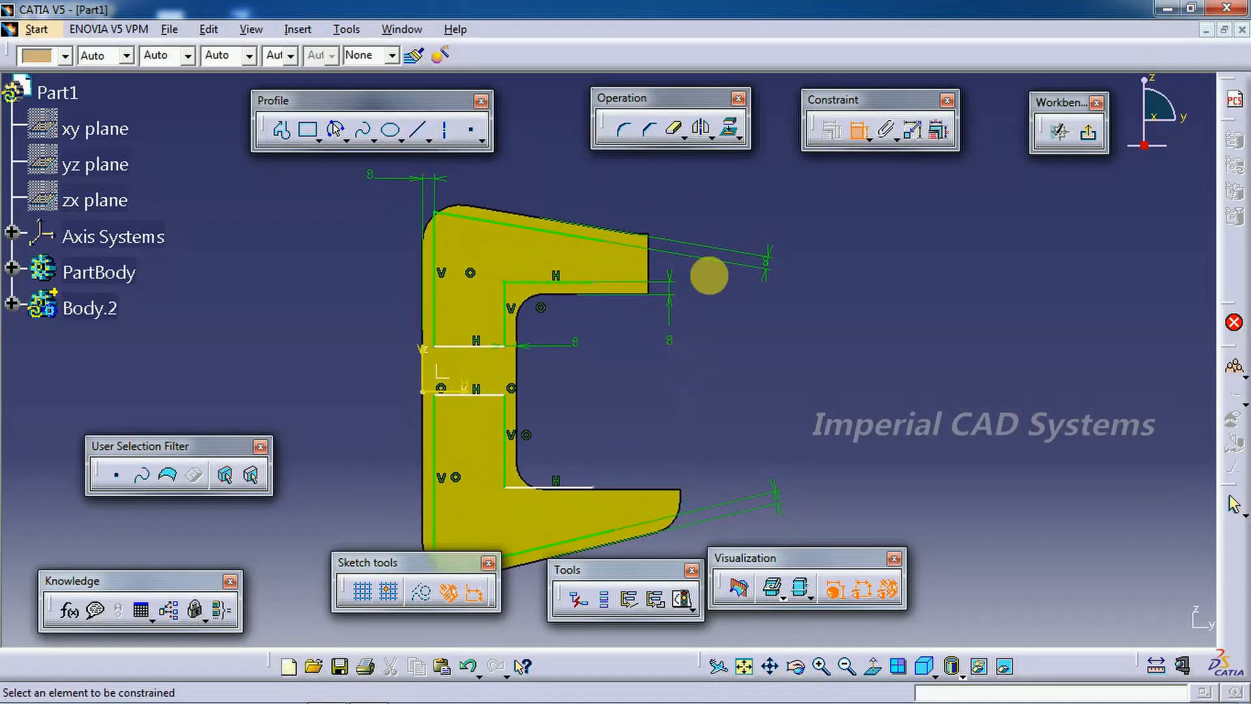
click(460, 347)
click(457, 399)
click(375, 370)
double_click(378, 368)
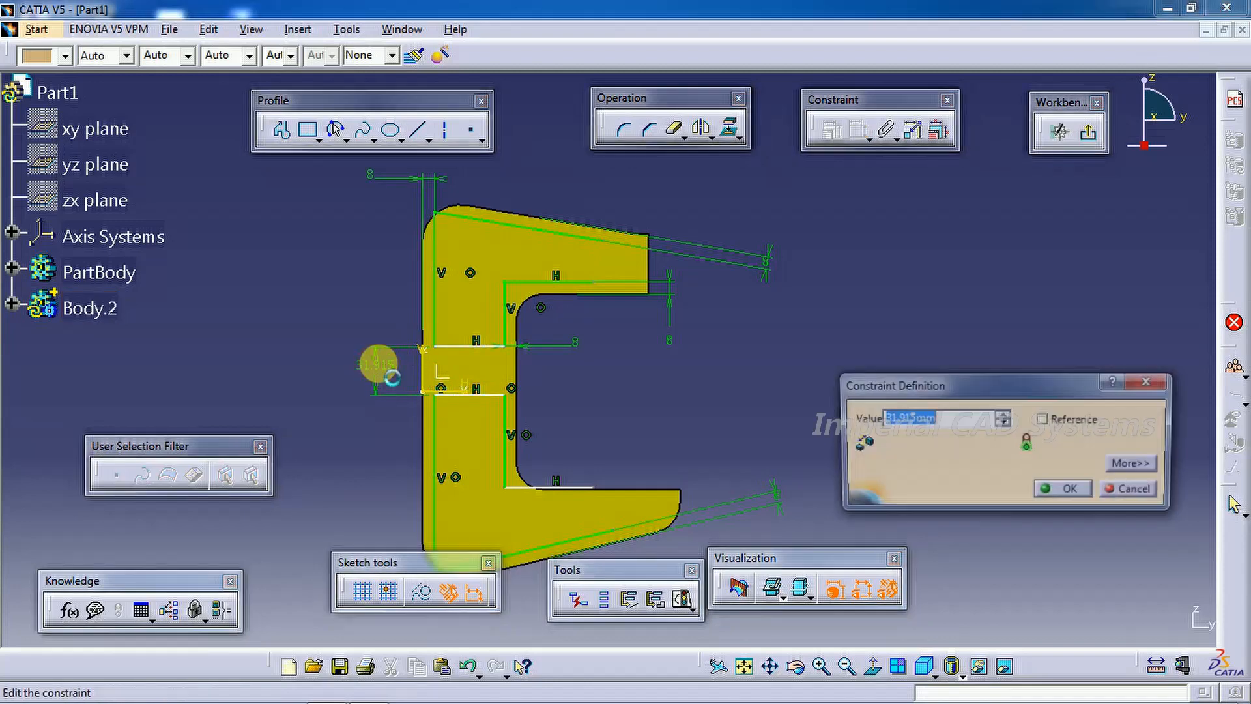
text(8)
key(Return)
Dimension the upper connecting line from the horizontal sketch axis so the gap between the two connecting lines is centred on it
middle_drag(629, 419, 767, 227)
click(675, 355)
click(277, 285)
click(302, 264)
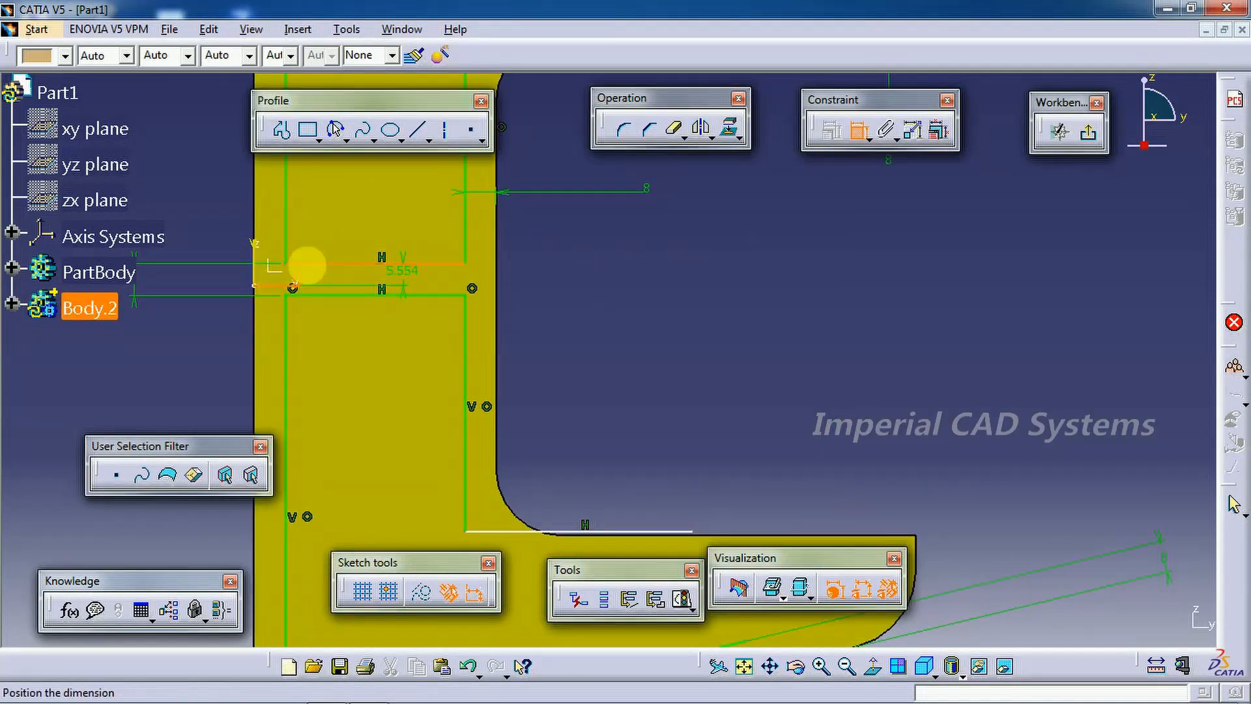
click(595, 271)
double_click(597, 270)
text(8)
key(Return)
Move the lower recess's horizontal line down into the lower arm and dimension it 8 mm below the arm's upper edge
mouse_move(595, 308)
middle_down()
mouse_move(600, 271)
mouse_move(686, 301)
middle_up()
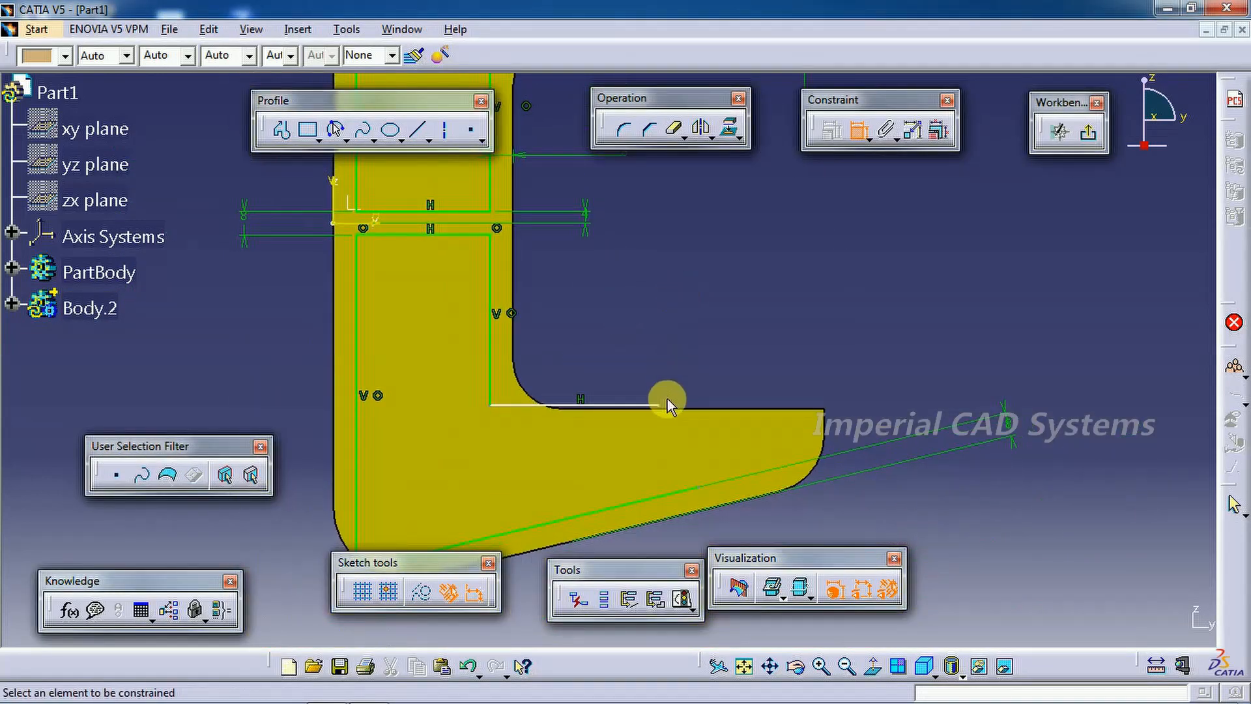
drag(659, 403, 657, 458)
click(859, 134)
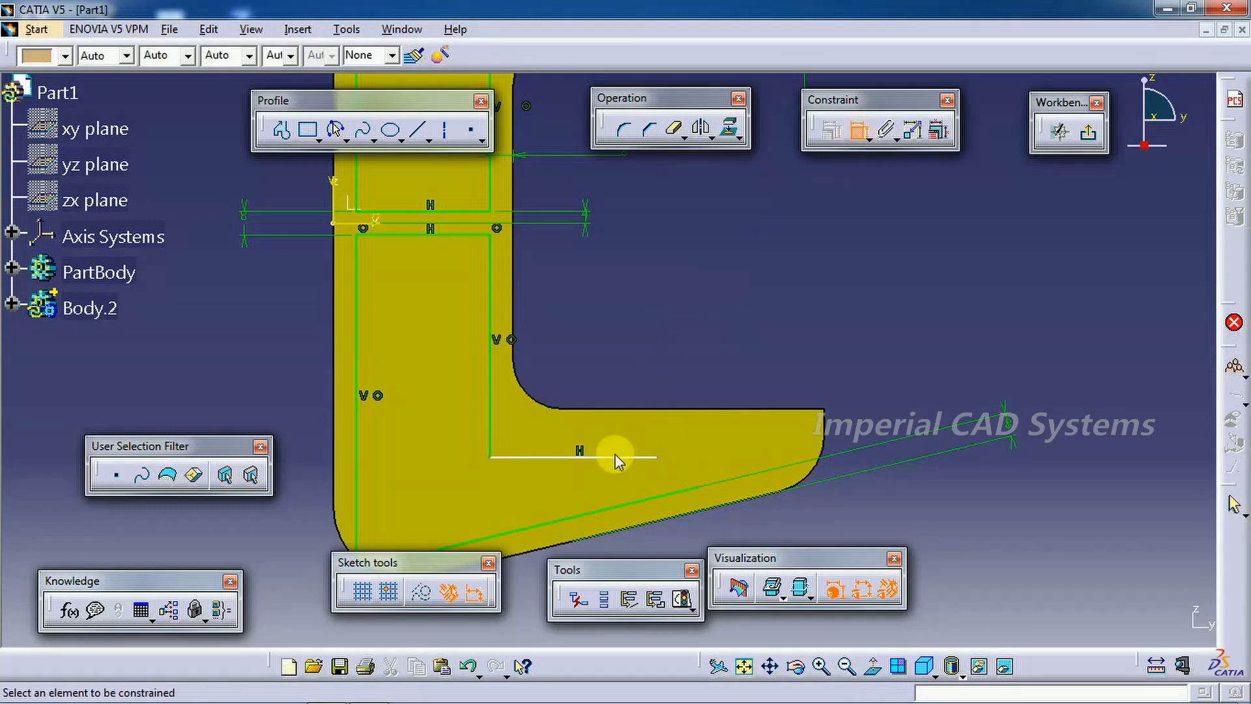
click(615, 456)
click(628, 411)
click(663, 327)
double_click(673, 326)
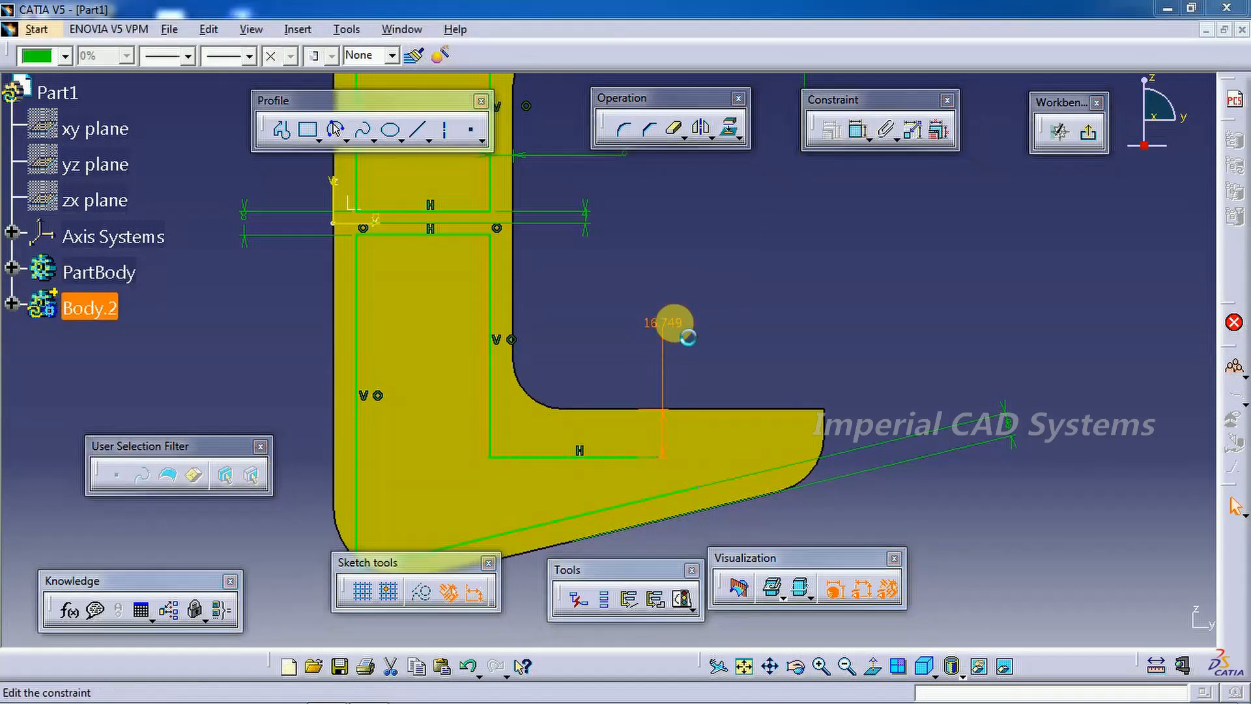
text(8)
key(Return)
click(669, 295)
Check the corner radii in the reference drawing and round the upper recess's outer corner with a 17 mm radius
middle_drag(670, 295, 707, 383)
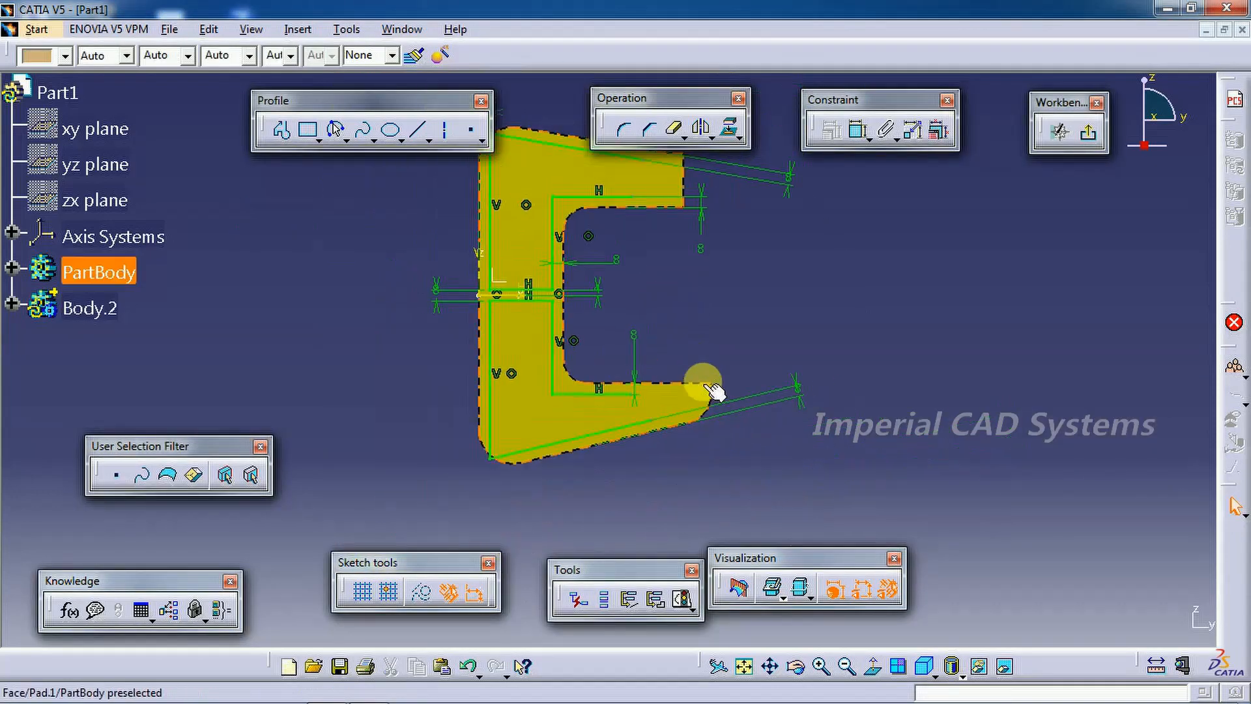
middle_drag(709, 333, 698, 383)
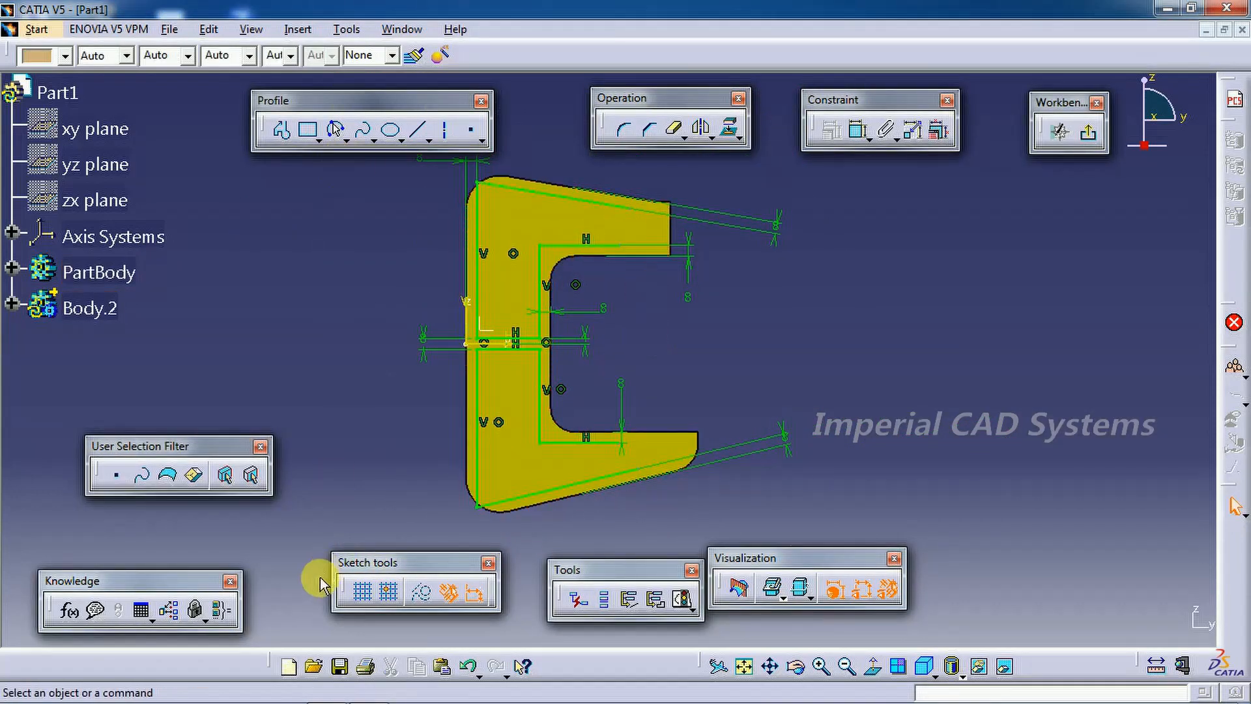
click(369, 692)
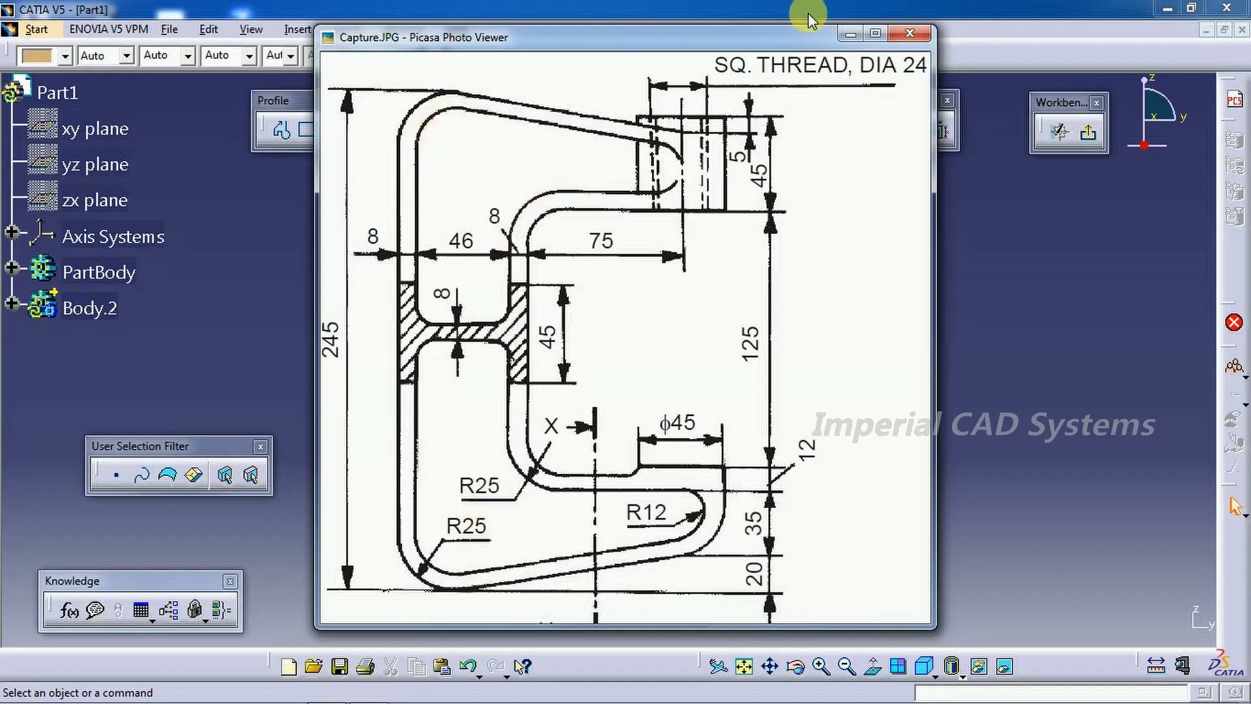
click(849, 38)
mouse_move(668, 363)
middle_down()
mouse_move(631, 399)
mouse_move(655, 277)
middle_up()
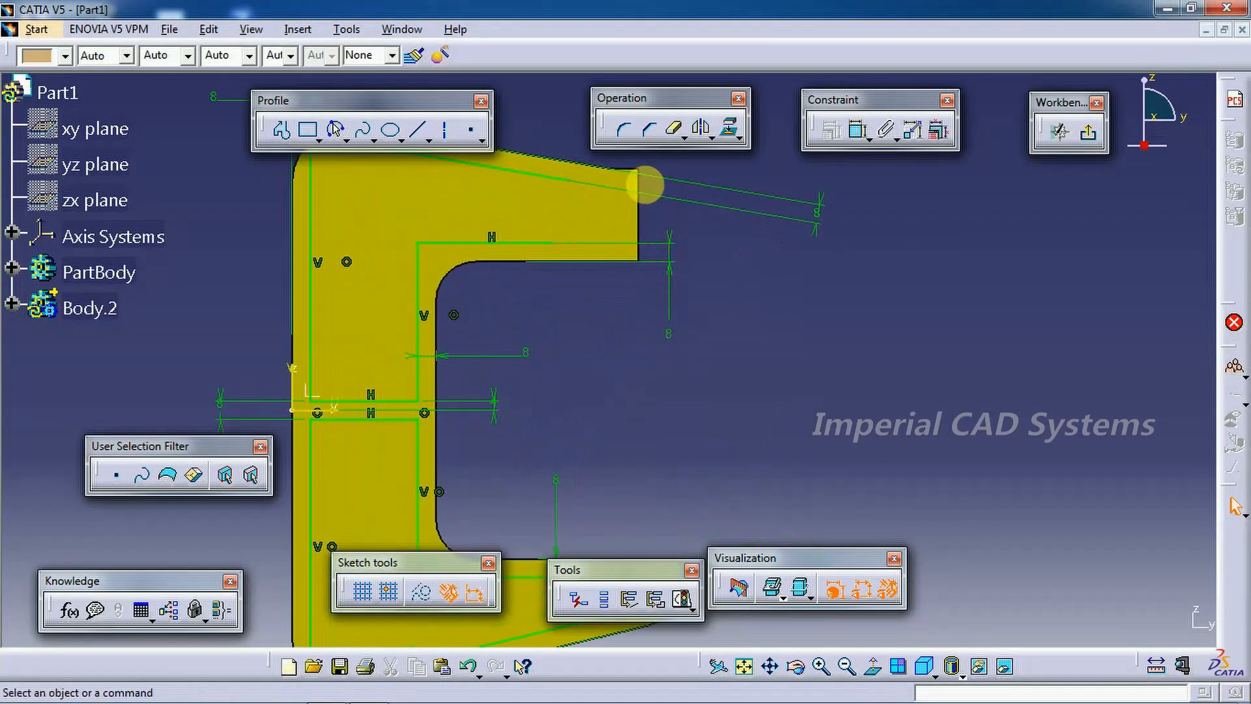
click(623, 129)
middle_drag(515, 337, 545, 397)
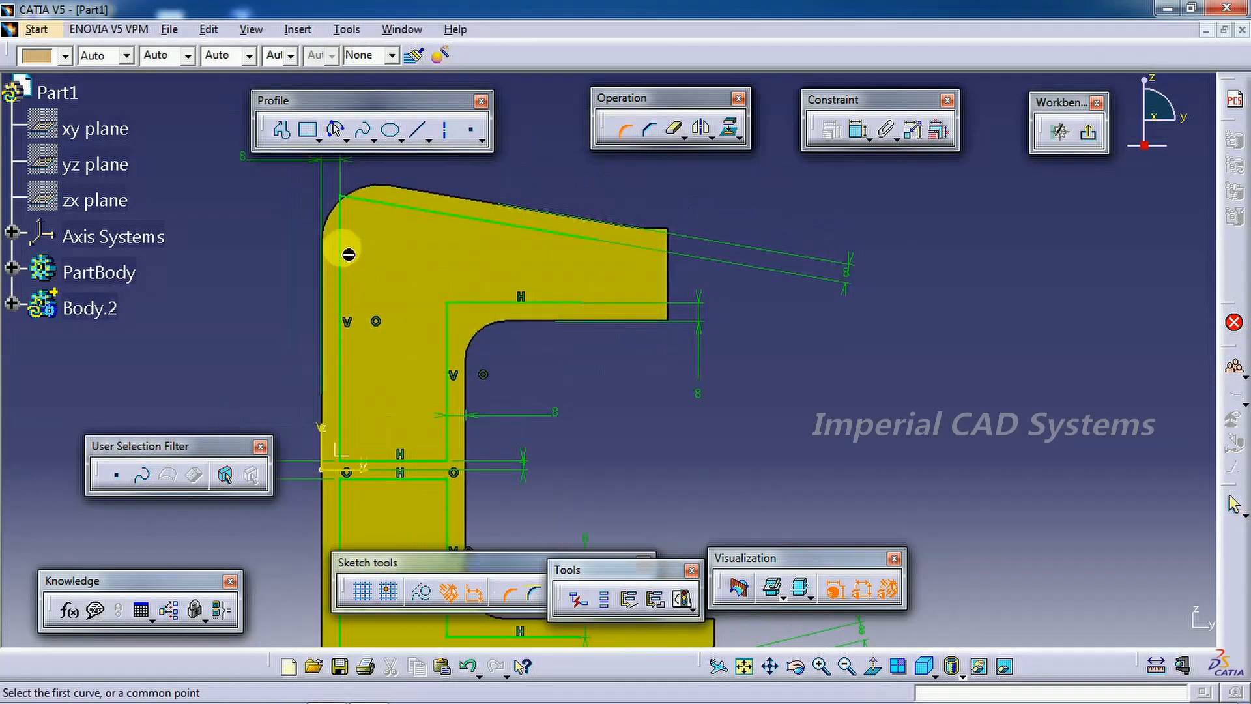
click(353, 245)
click(391, 212)
click(410, 281)
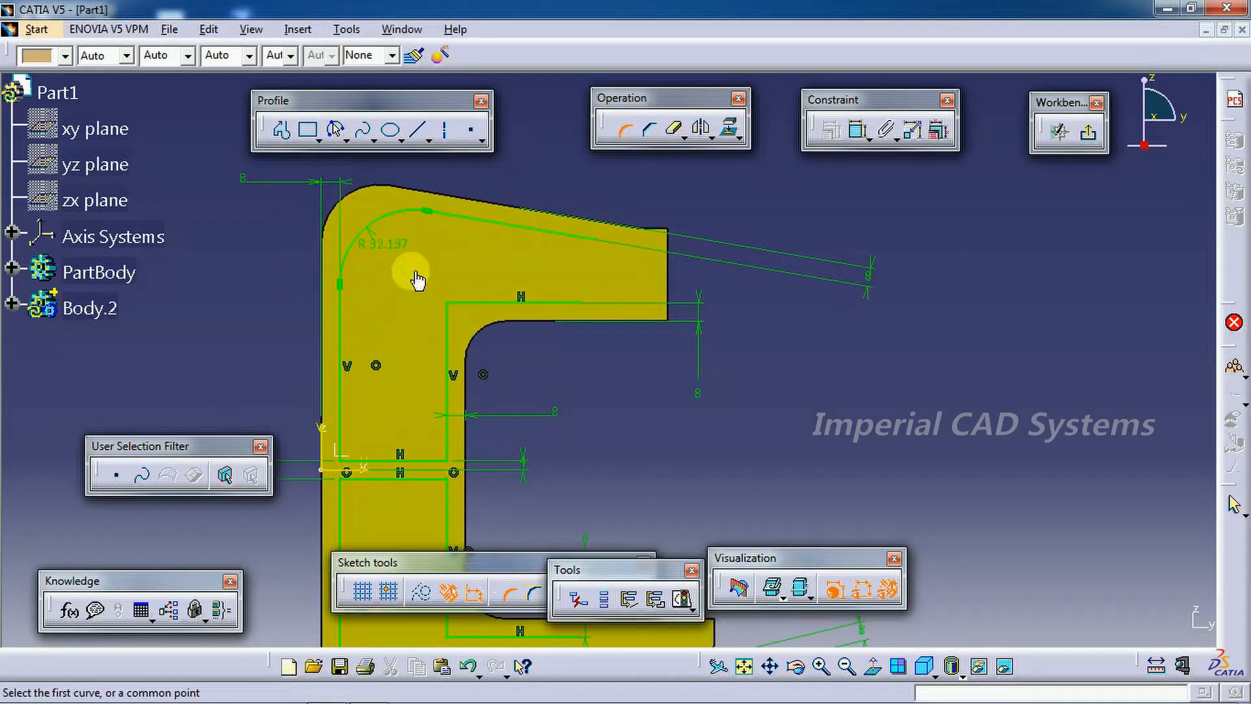
double_click(395, 253)
text(17)
key(Return)
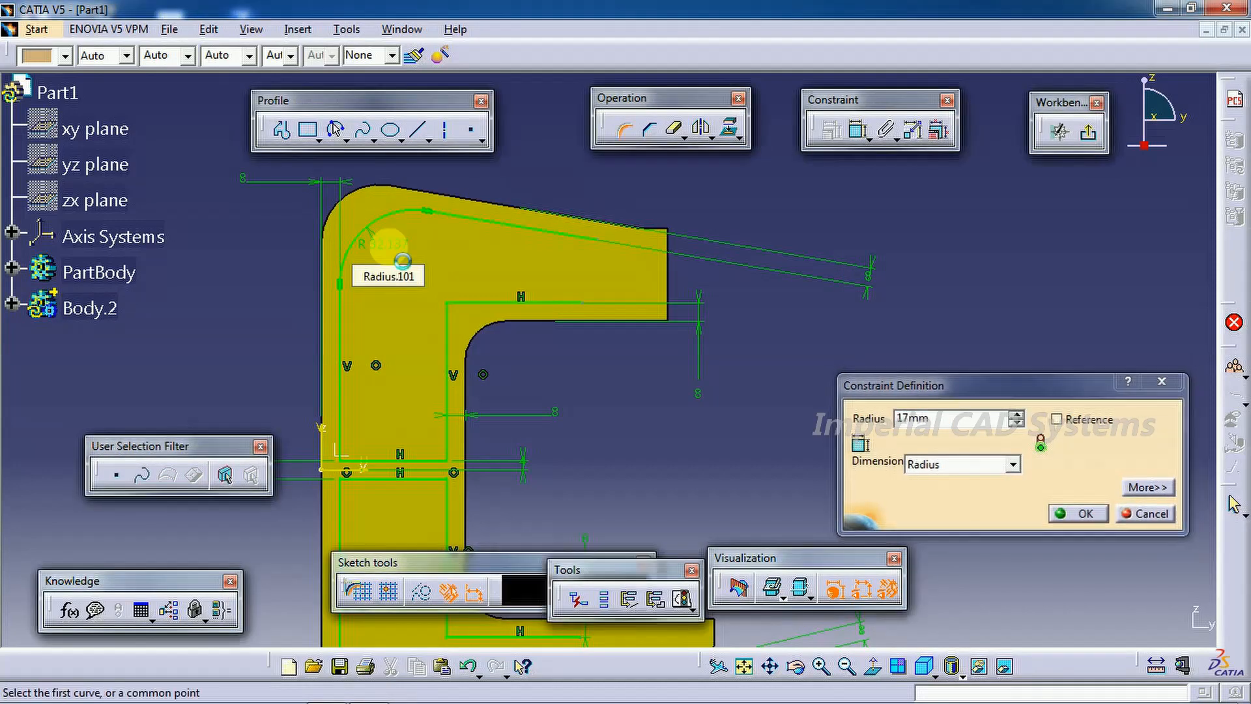
Round the lower recess's outer corner between the vertical and sloped lines with a 17 mm radius
middle_drag(525, 427, 524, 295)
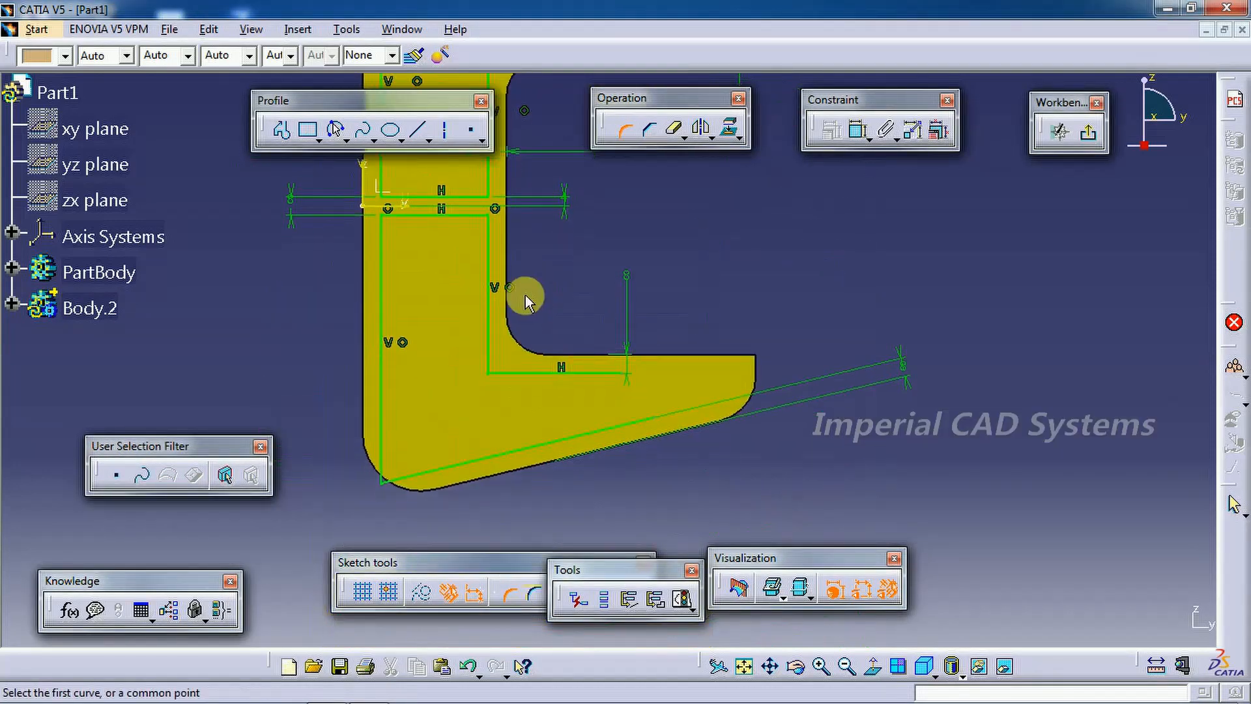
click(384, 410)
click(449, 466)
click(434, 458)
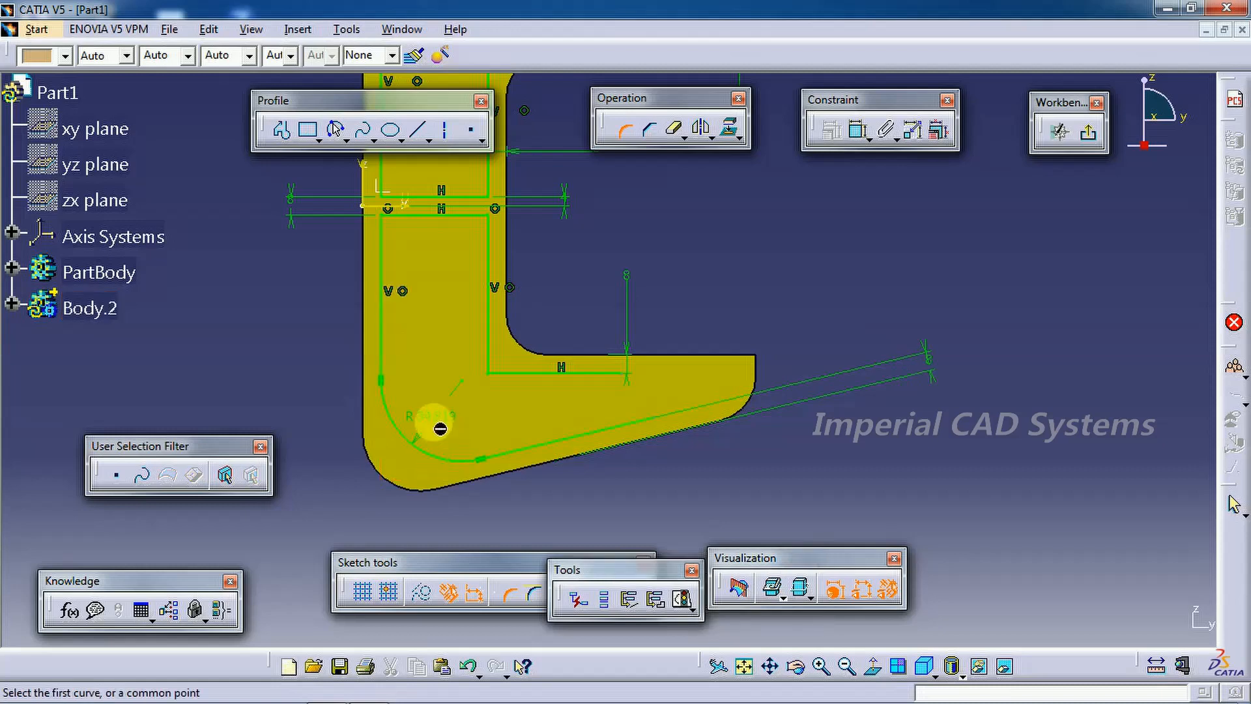
double_click(433, 419)
text(17)
key(Return)
Round the lower recess's inner corner between the vertical and horizontal lines with a 25 mm radius
click(492, 349)
click(515, 371)
click(518, 369)
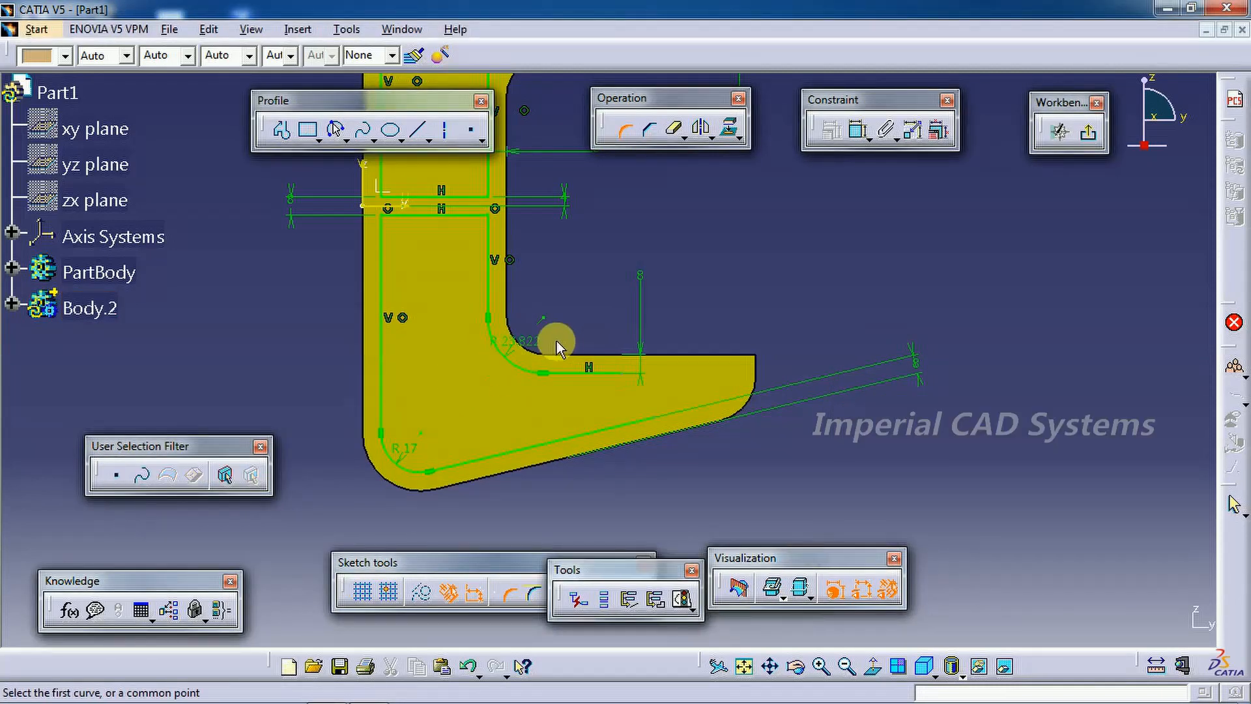
double_click(524, 339)
text(2)
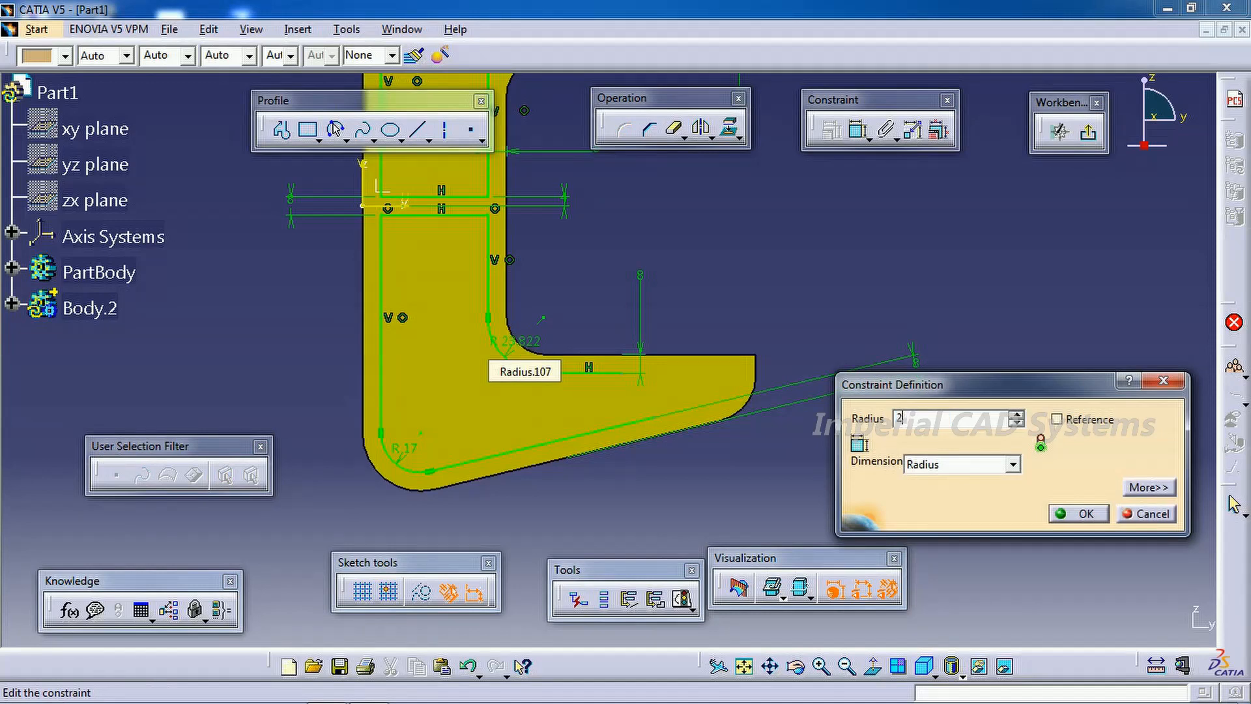
text(5)
key(Return)
Round the upper recess's inner corner between the vertical and horizontal lines with a 25 mm radius
middle_drag(542, 315, 543, 588)
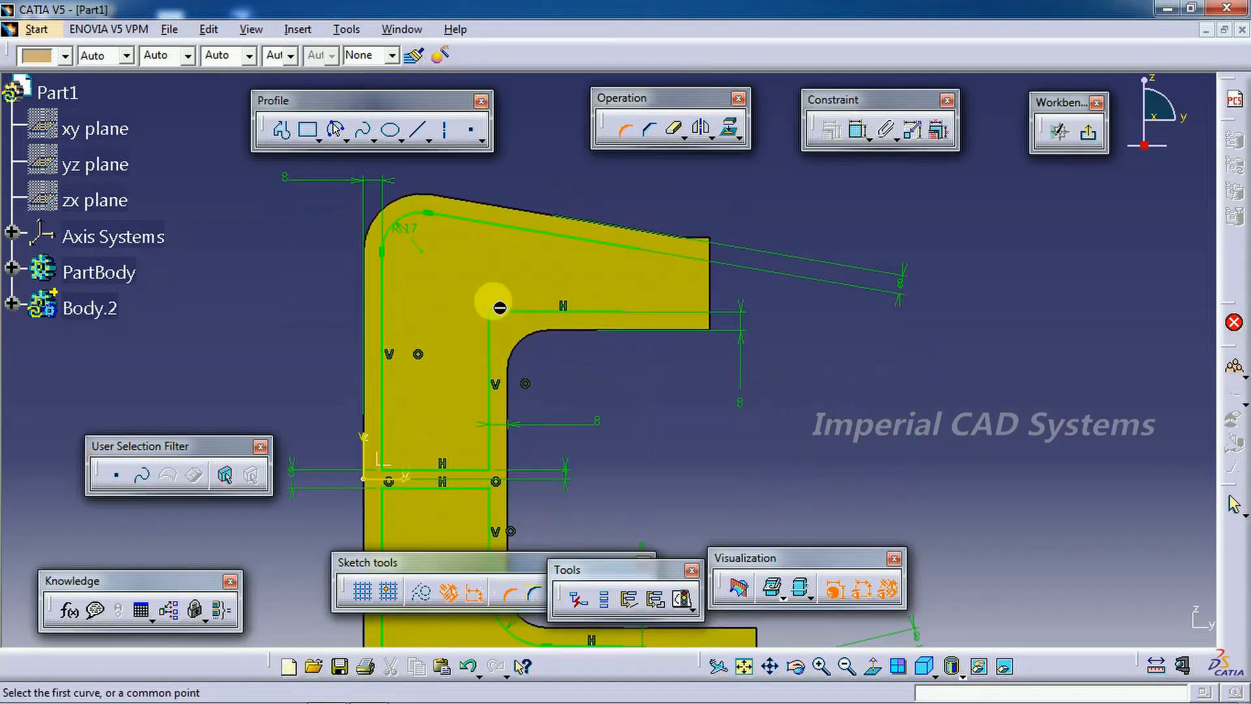
click(498, 319)
click(505, 326)
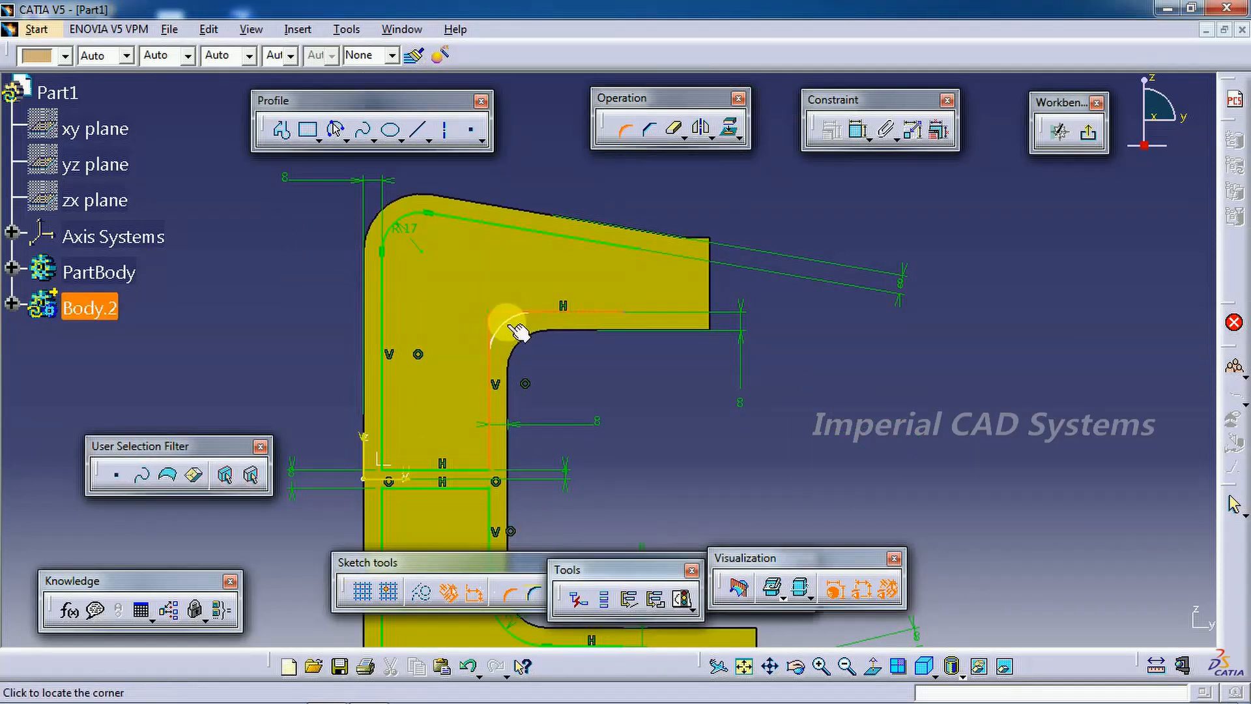
click(551, 357)
double_click(519, 339)
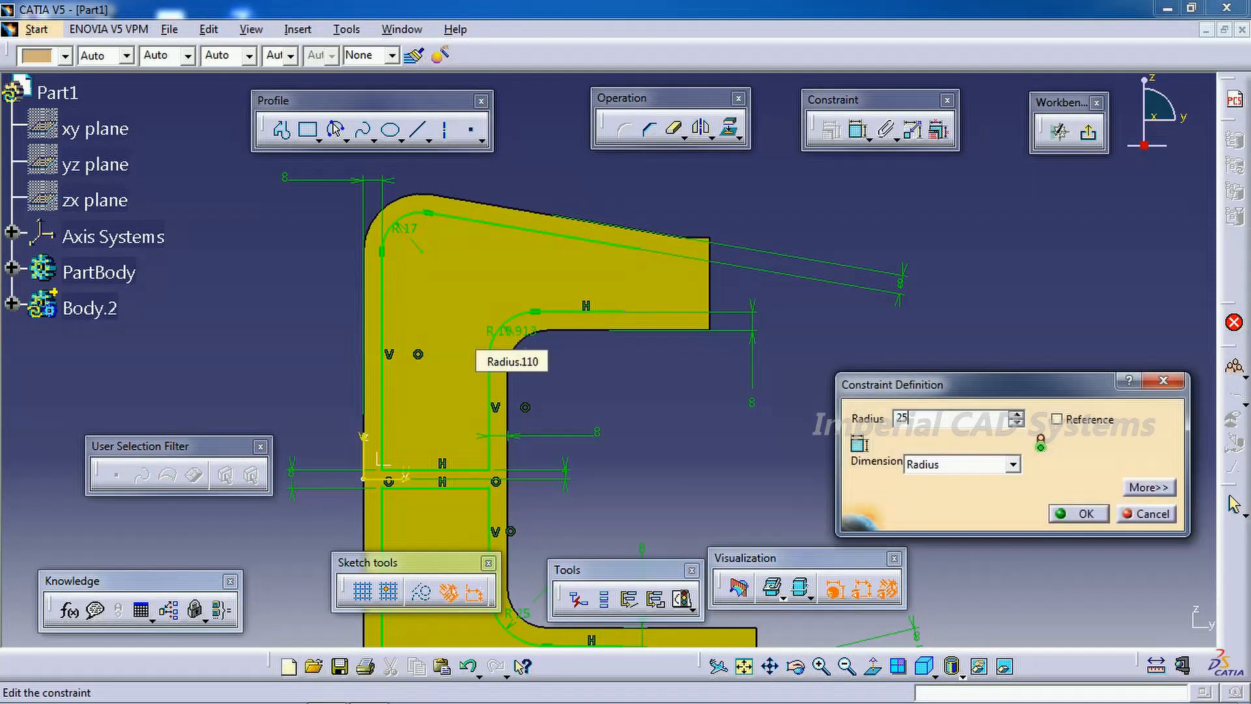
key(Return)
Check the reference drawing and close the upper recess's open end with a three-point arc from the sloped line to the horizontal line
mouse_move(552, 346)
middle_down()
mouse_move(503, 304)
mouse_move(569, 330)
mouse_move(556, 340)
mouse_move(562, 411)
middle_up()
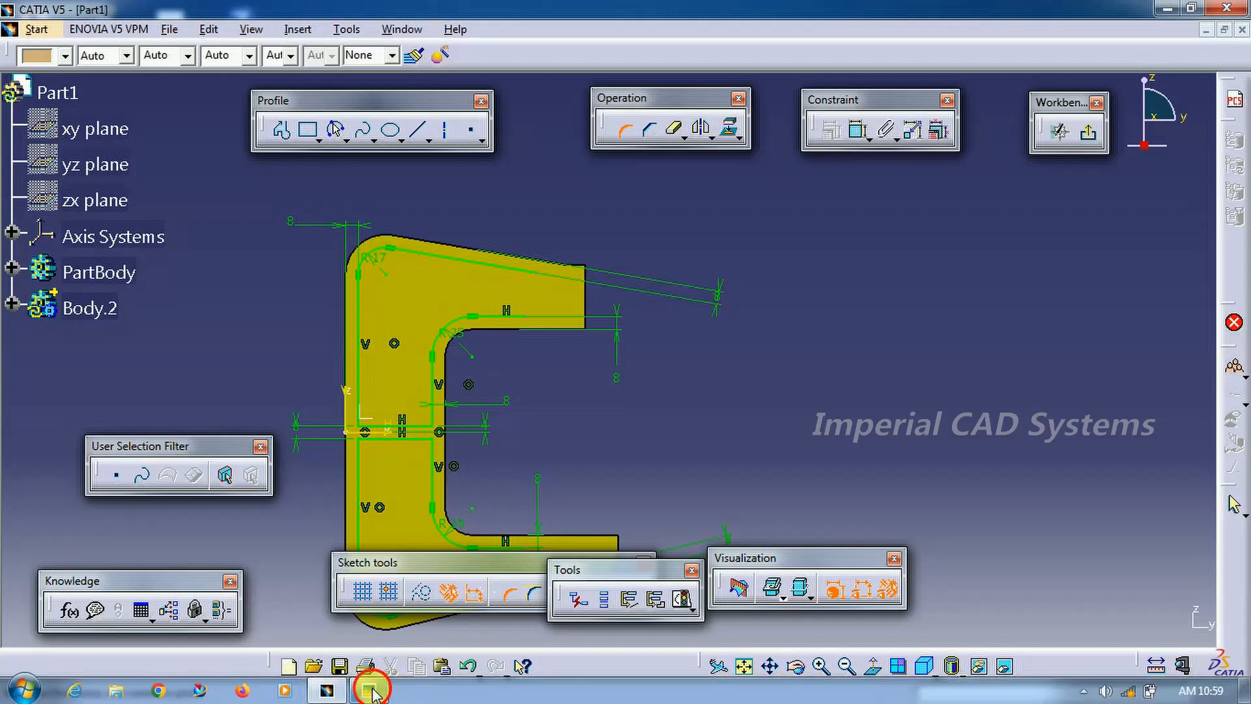
click(375, 687)
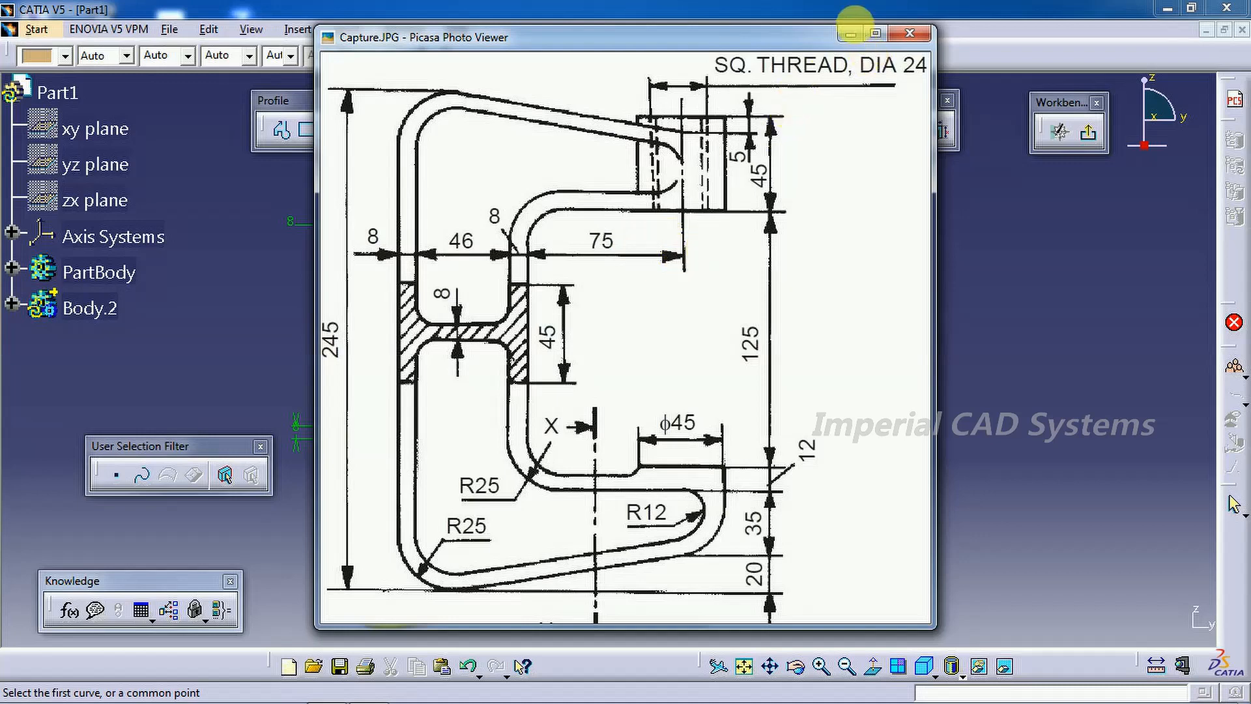
click(850, 33)
middle_drag(620, 305, 620, 261)
click(336, 130)
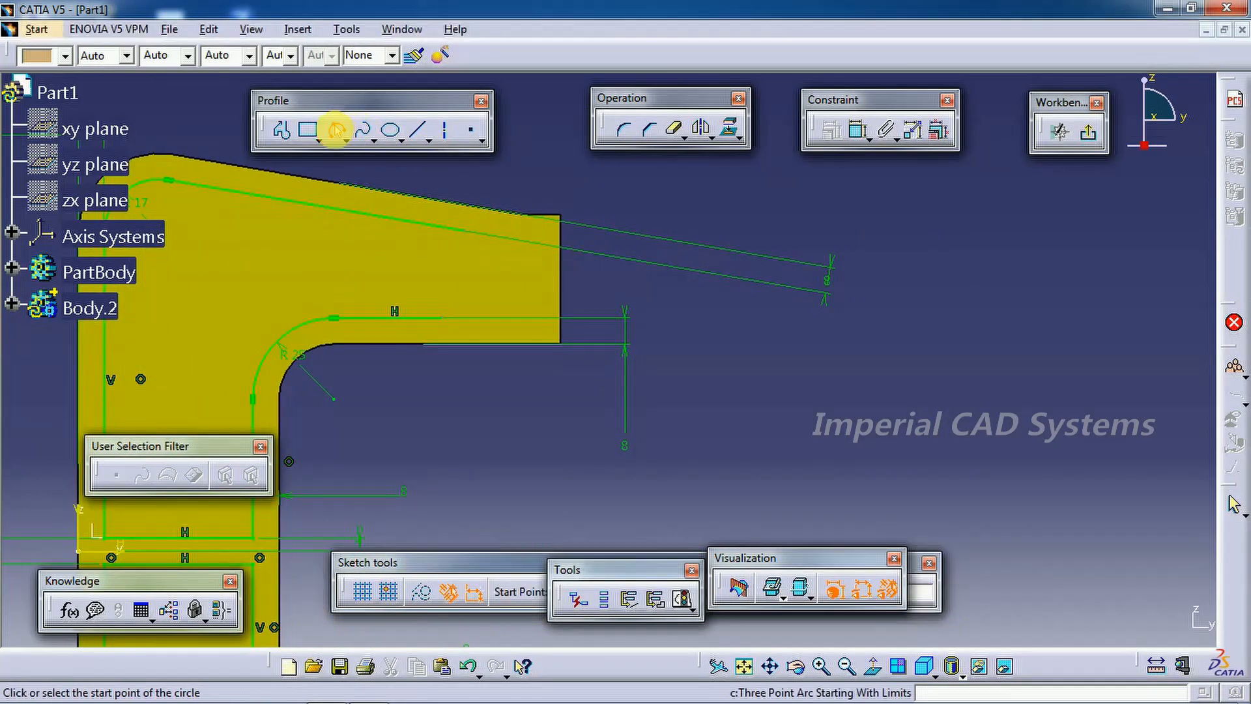
click(464, 235)
click(442, 318)
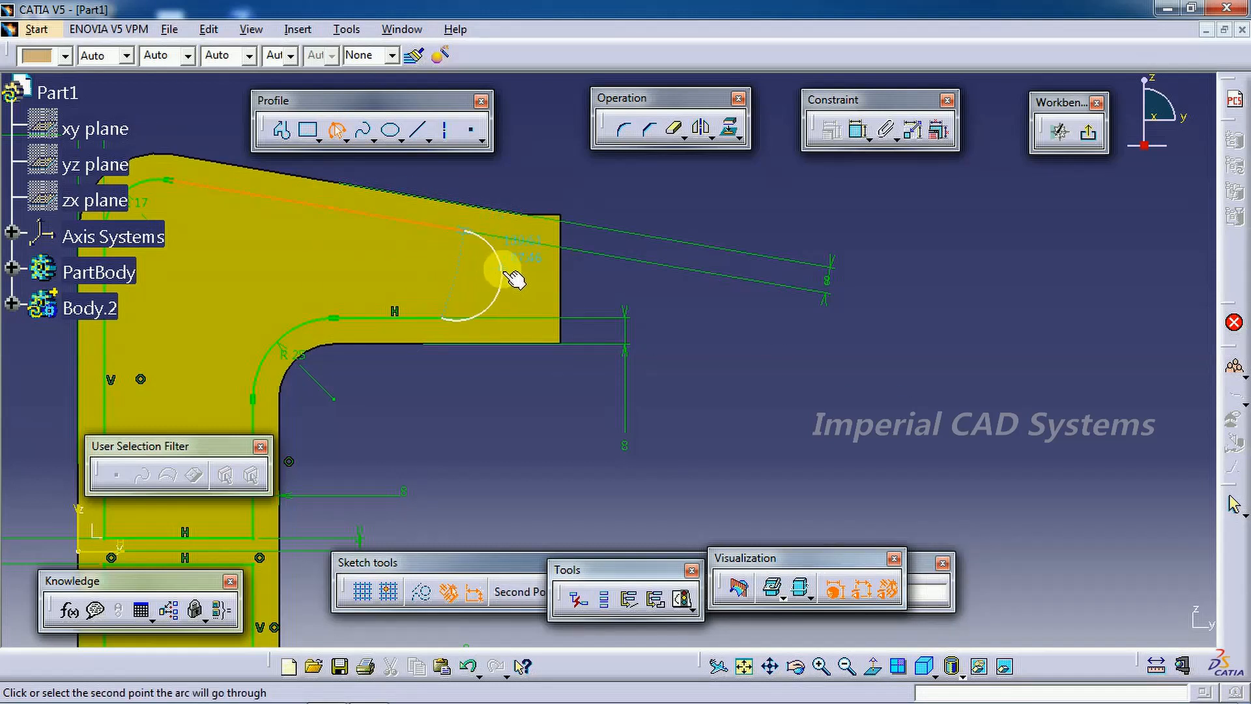
click(507, 270)
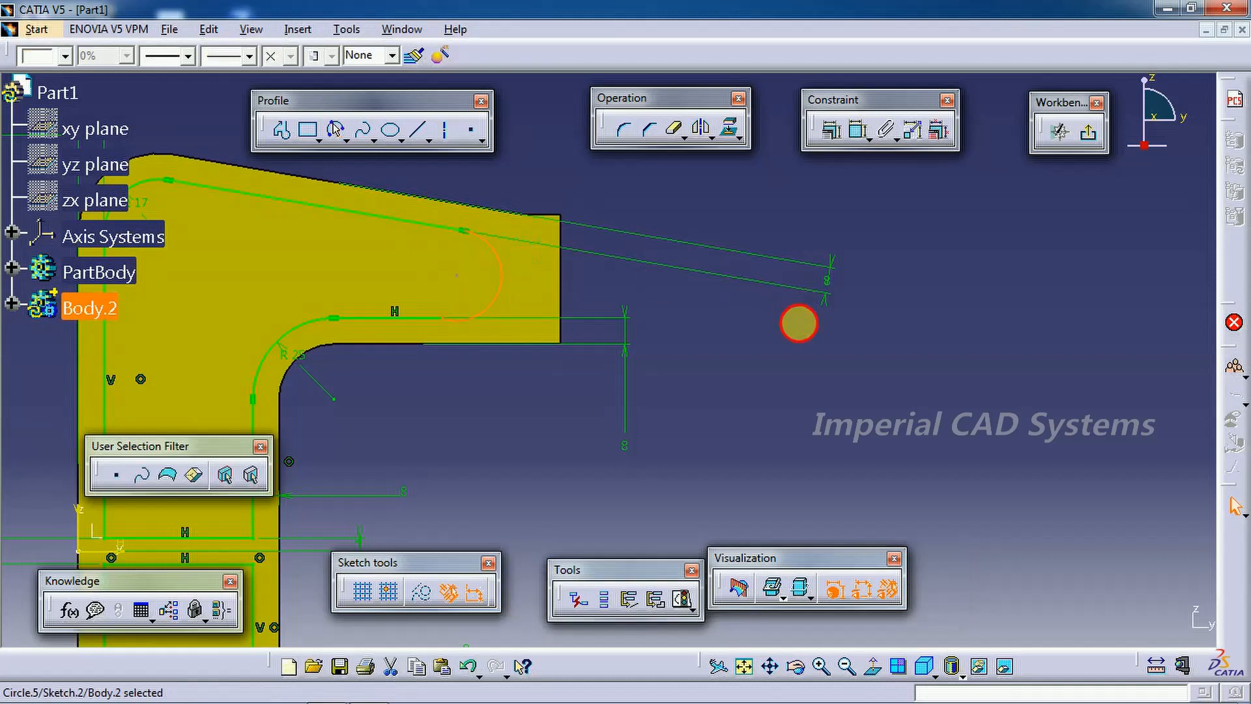
Check the arm's end shape in the reference drawing and make the upper recess's end arc tangent to its horizontal line
click(370, 690)
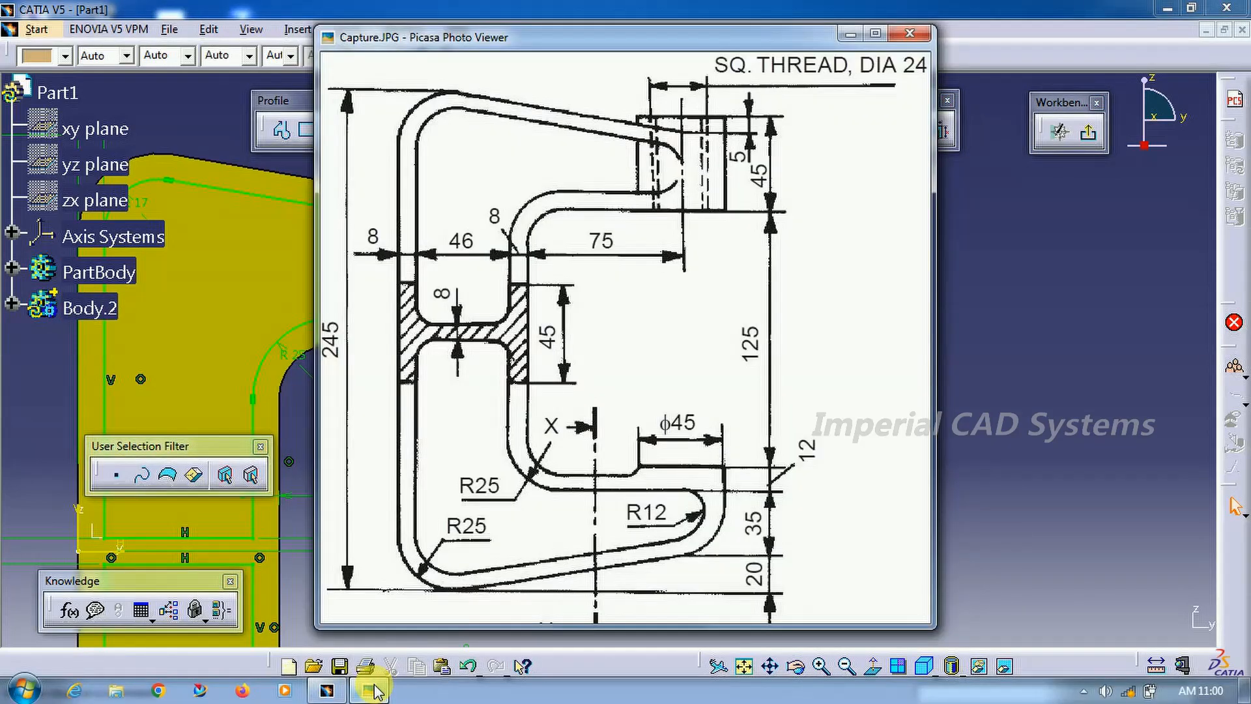
click(373, 690)
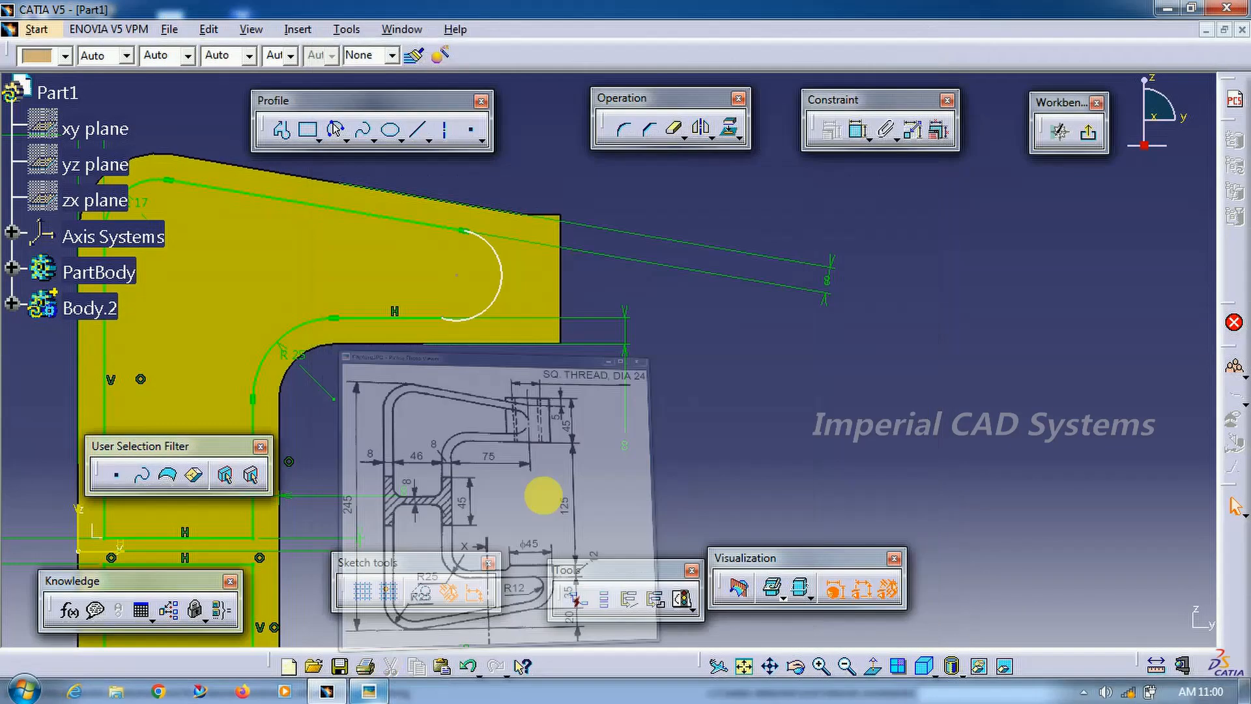
click(859, 131)
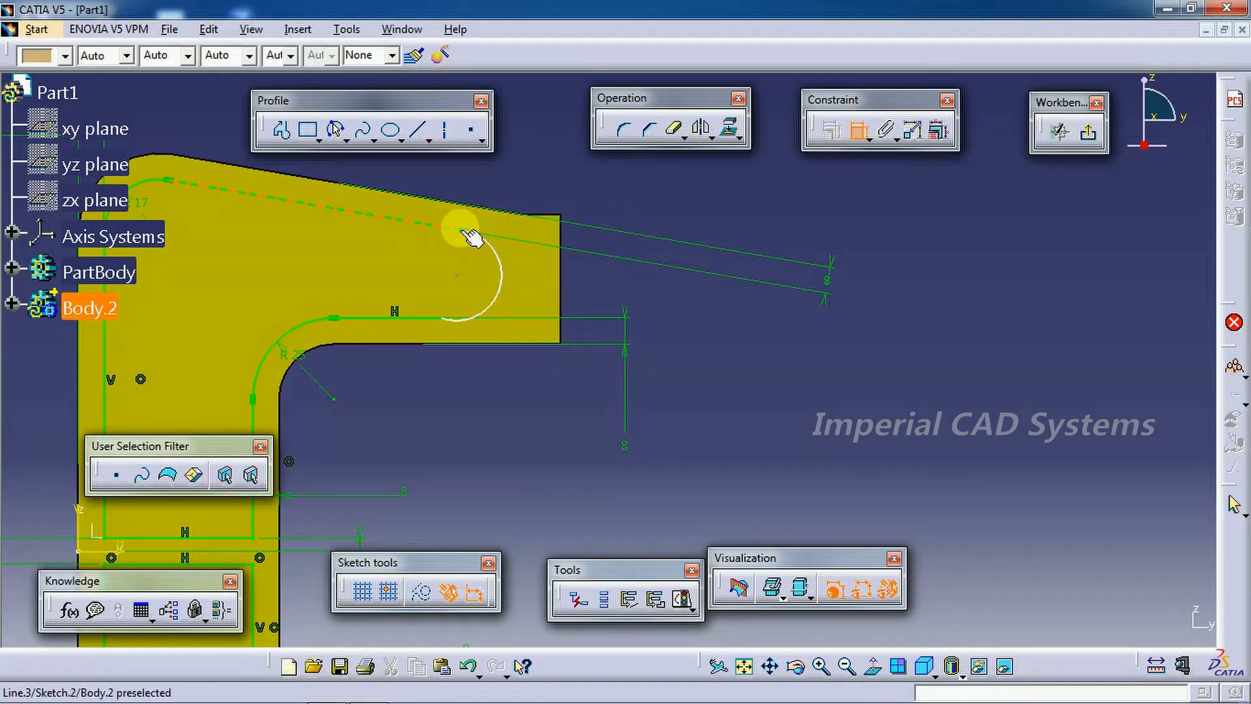
click(425, 319)
click(479, 311)
right_click(609, 283)
click(658, 369)
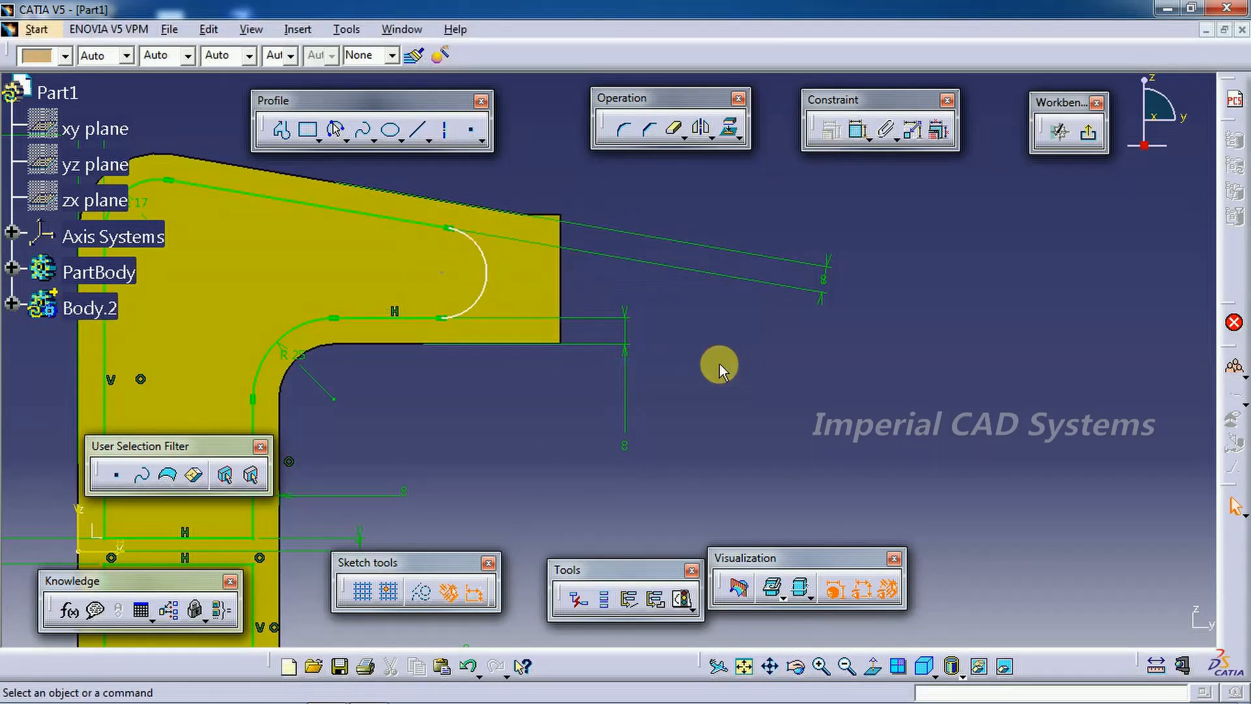
Dimension the horizontal distance from the frame's long outer vertical edge to the upper recess's end arc, placed above the frame
click(859, 131)
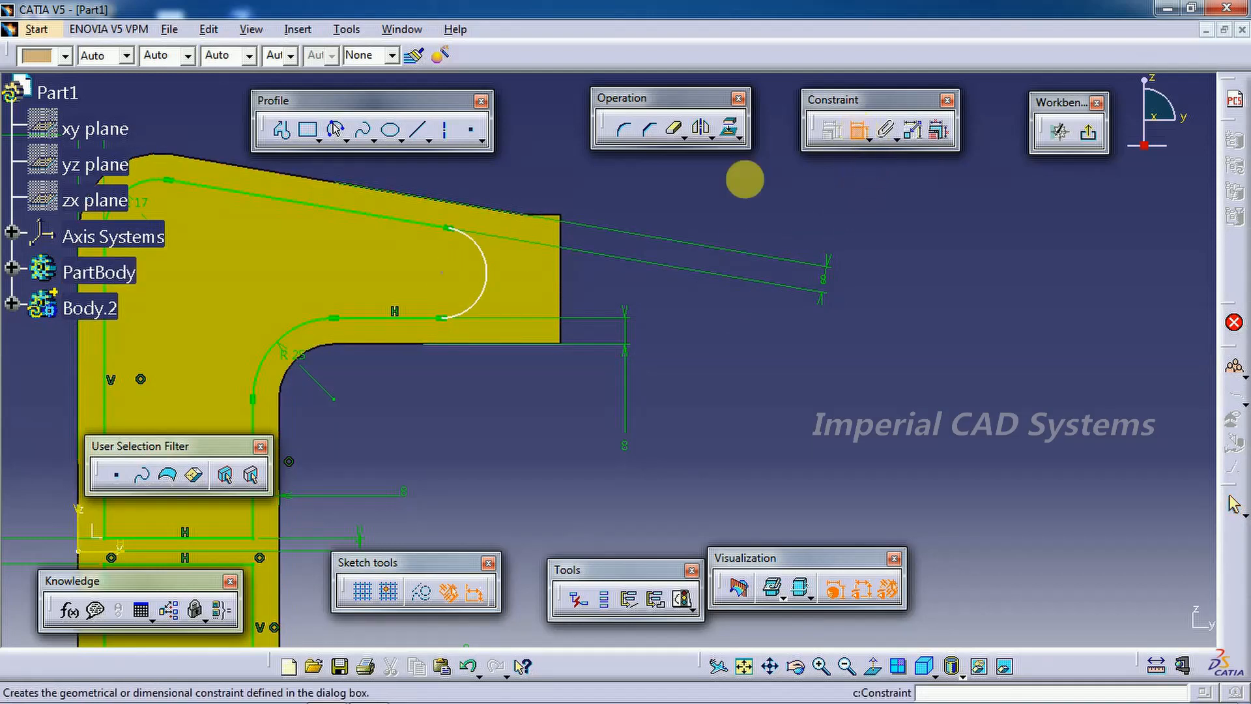
click(485, 267)
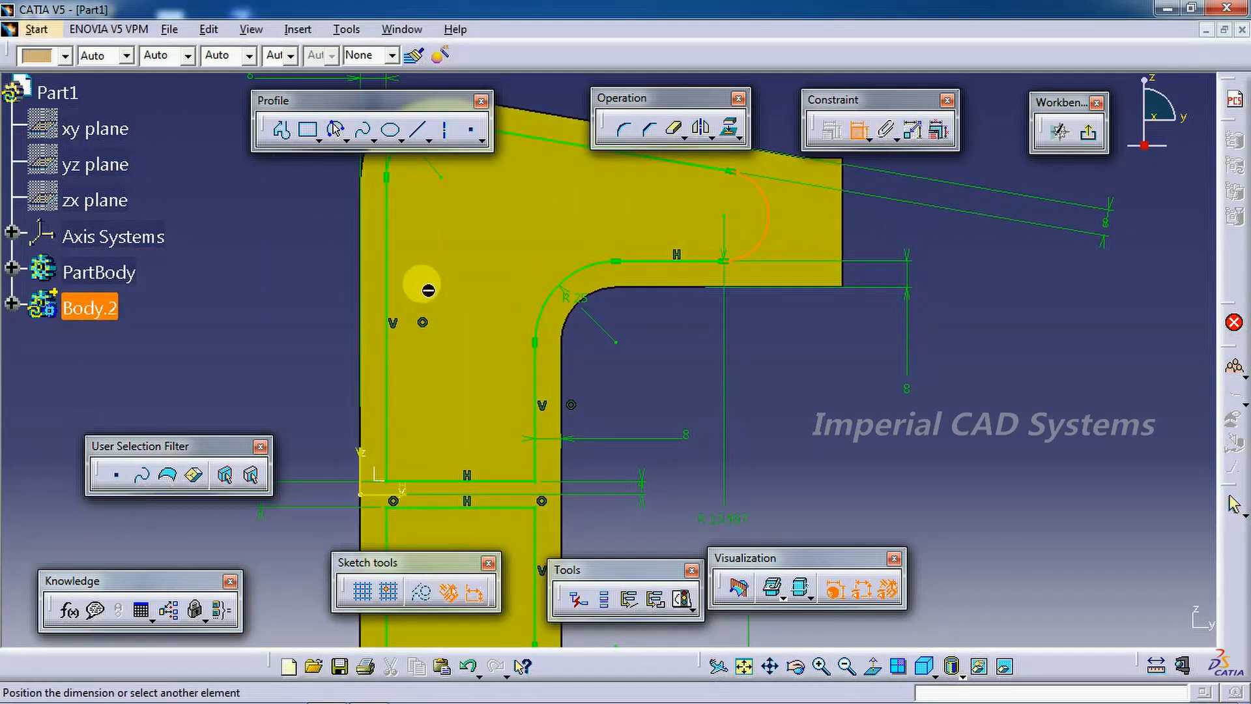
click(363, 280)
middle_drag(649, 352, 642, 508)
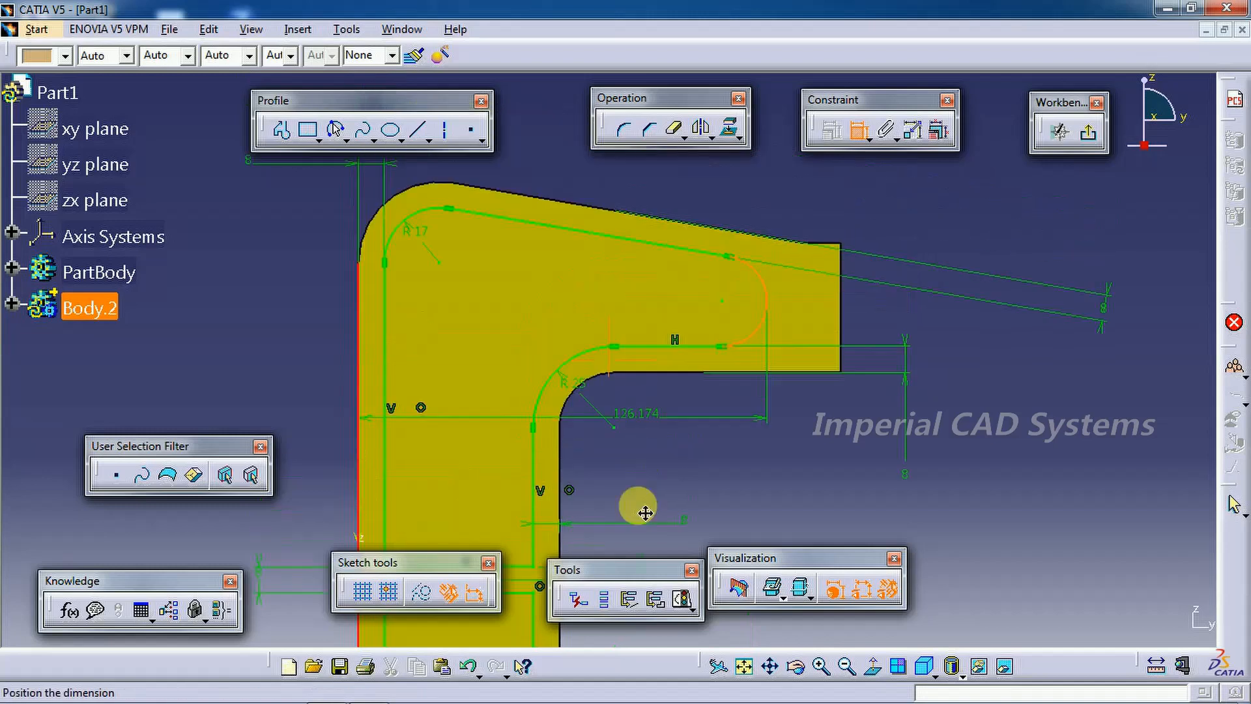
click(528, 196)
double_click(538, 195)
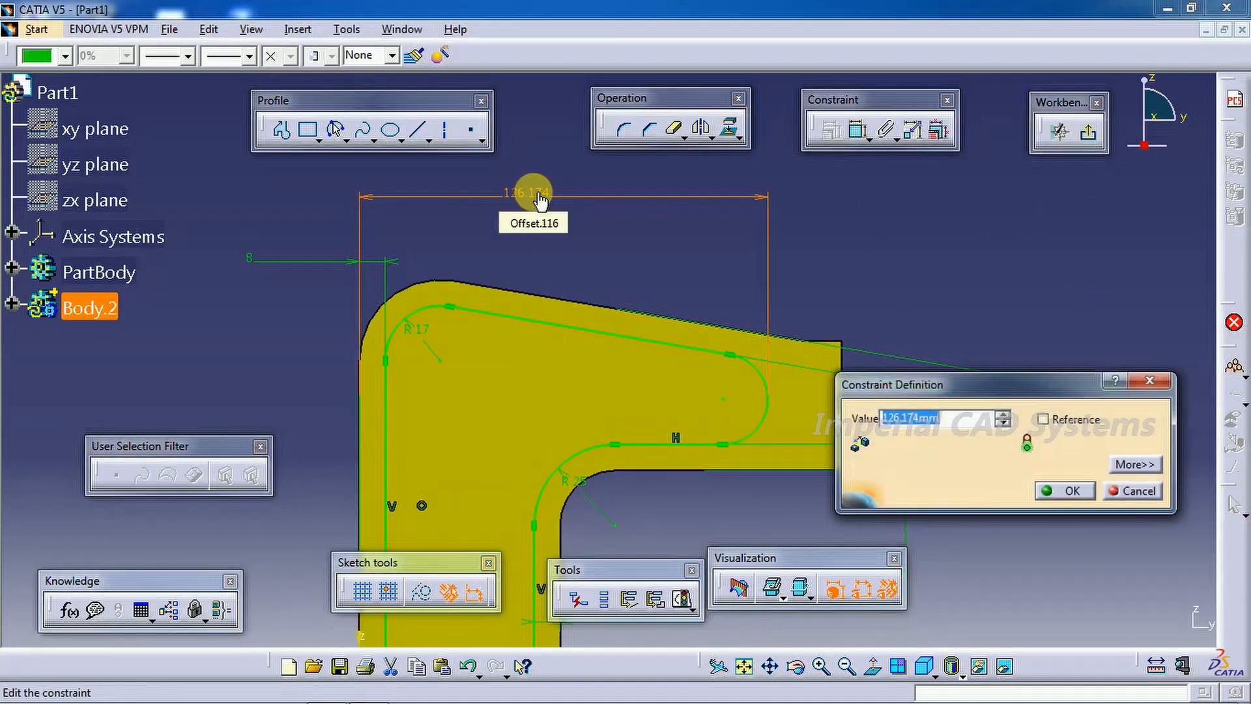
key(Return)
Check the lower arm in the reference drawing and draw a line from the lower recess's sloped line up across its horizontal line
mouse_move(665, 335)
middle_down()
mouse_move(617, 218)
mouse_move(670, 427)
mouse_move(642, 324)
mouse_move(671, 424)
mouse_move(609, 377)
middle_up()
click(385, 681)
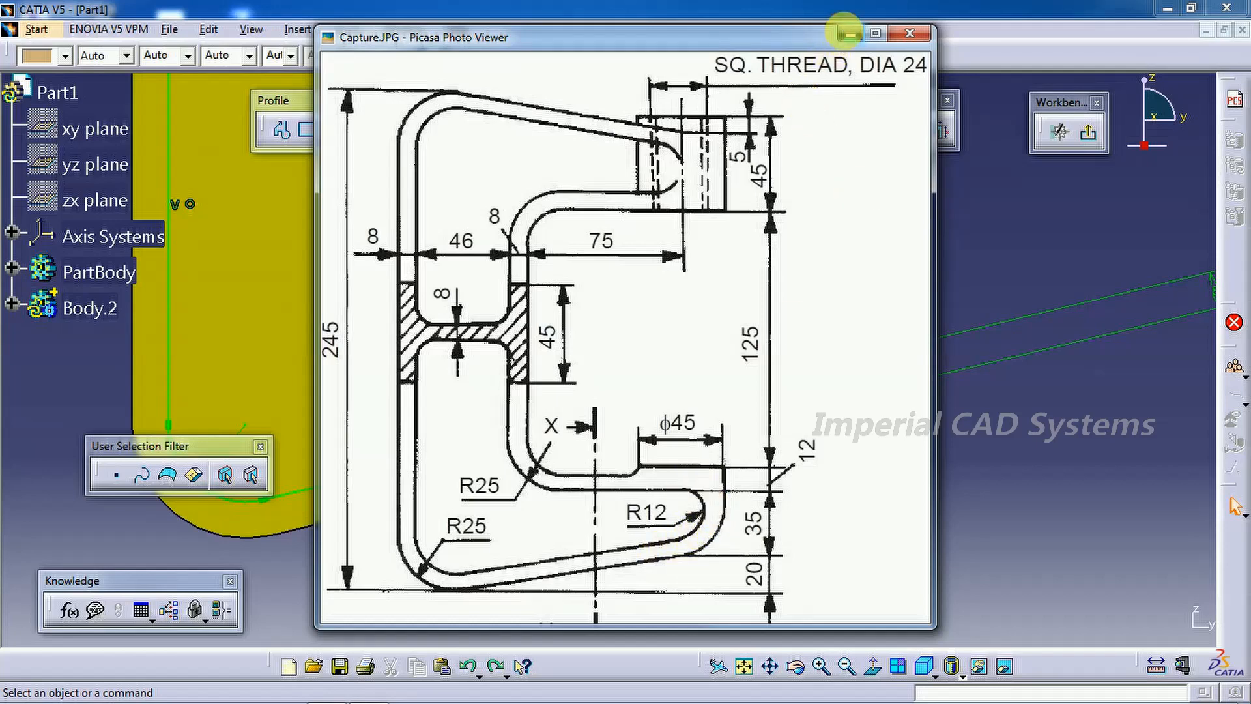
click(845, 37)
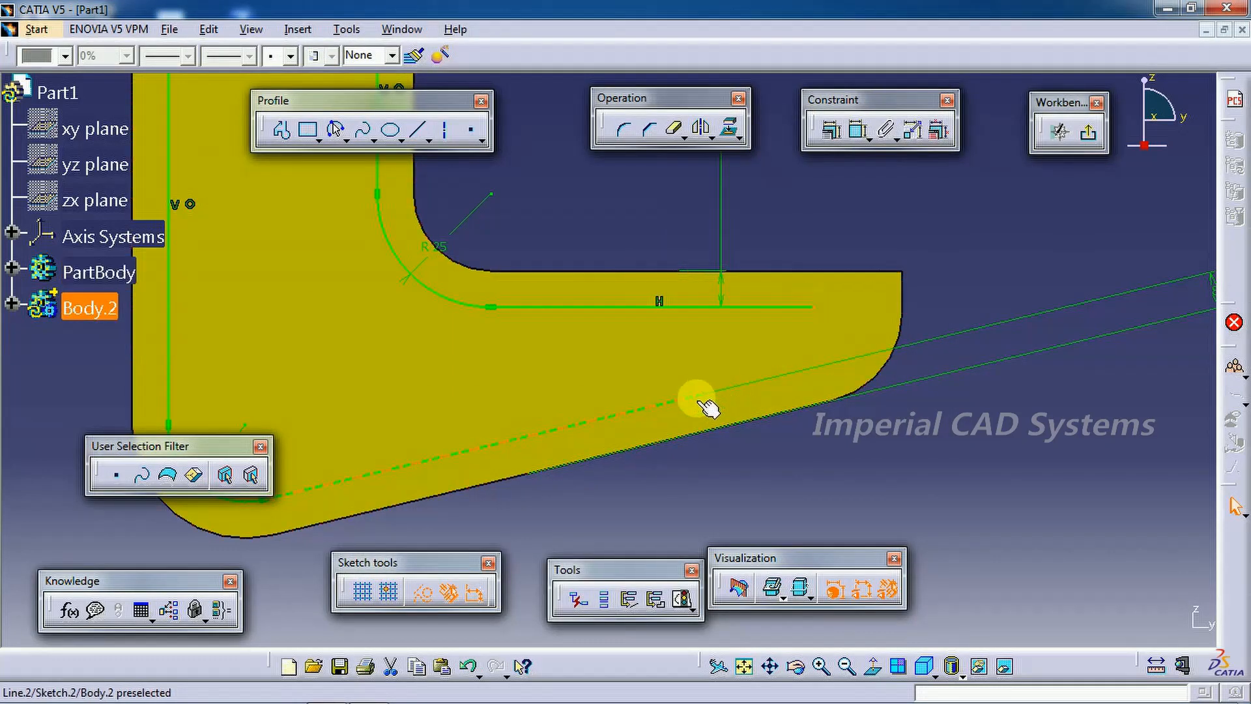
click(917, 450)
mouse_move(912, 412)
middle_down()
mouse_move(732, 466)
mouse_move(771, 447)
middle_up()
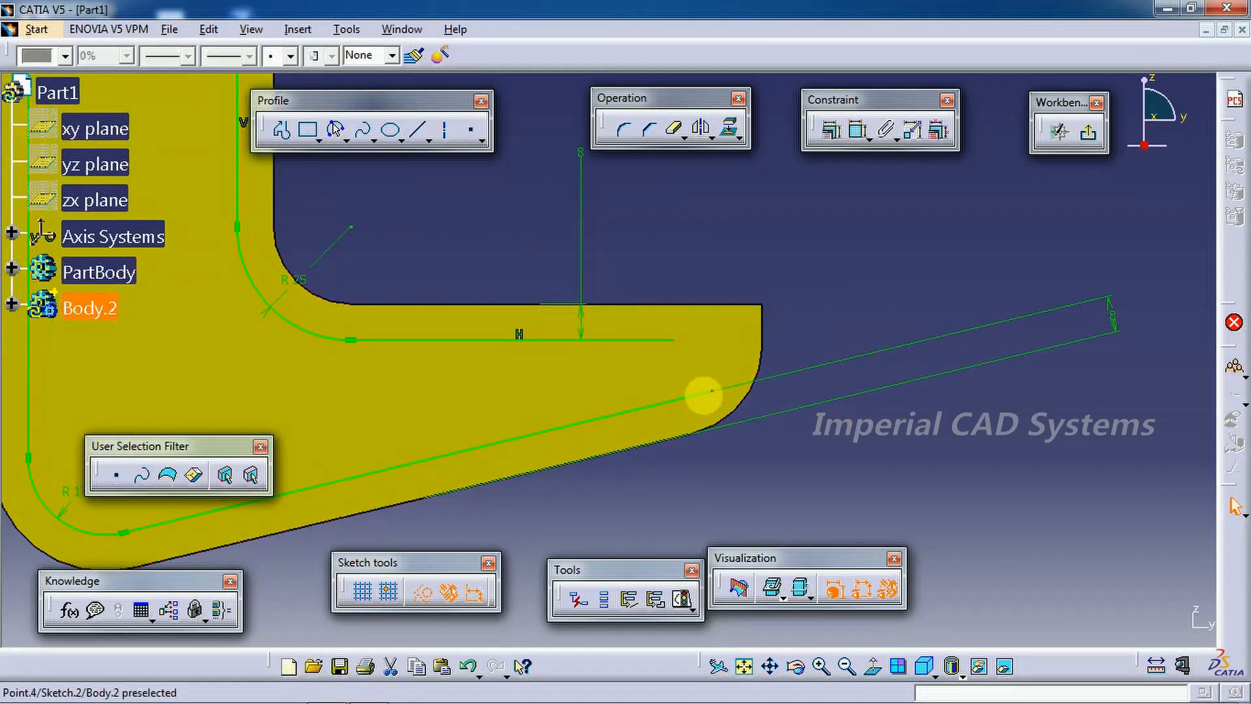
click(282, 130)
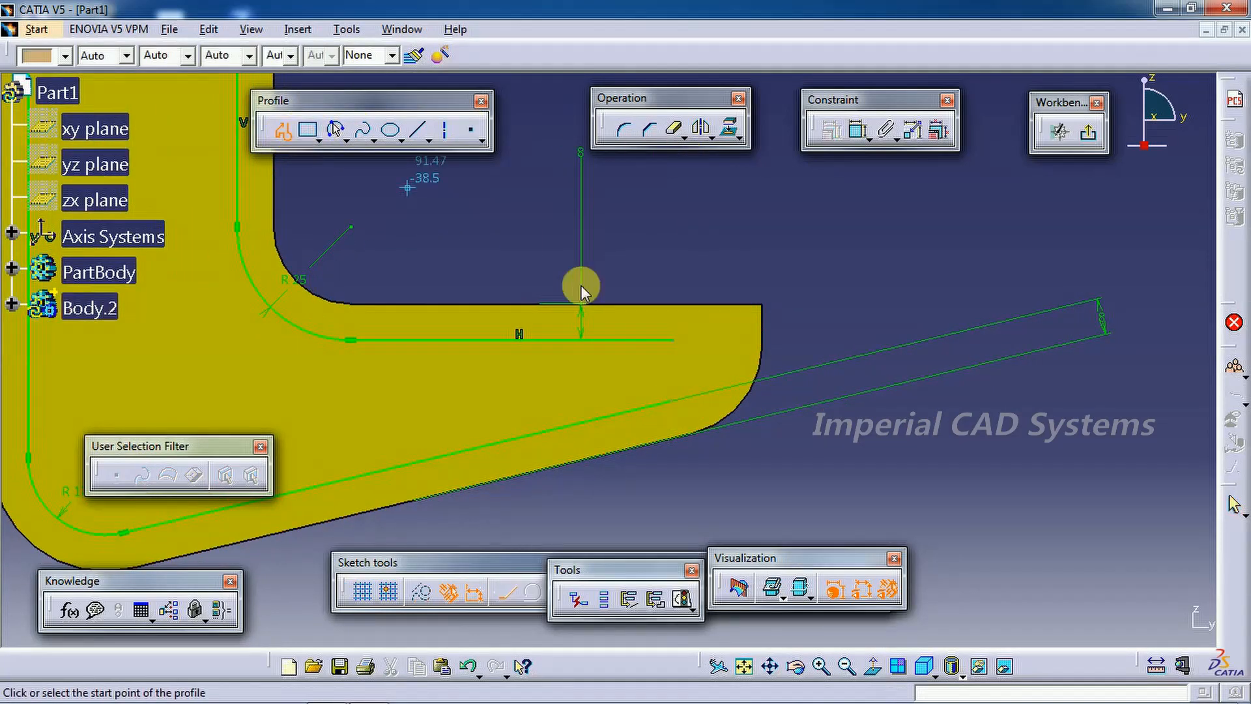
click(671, 402)
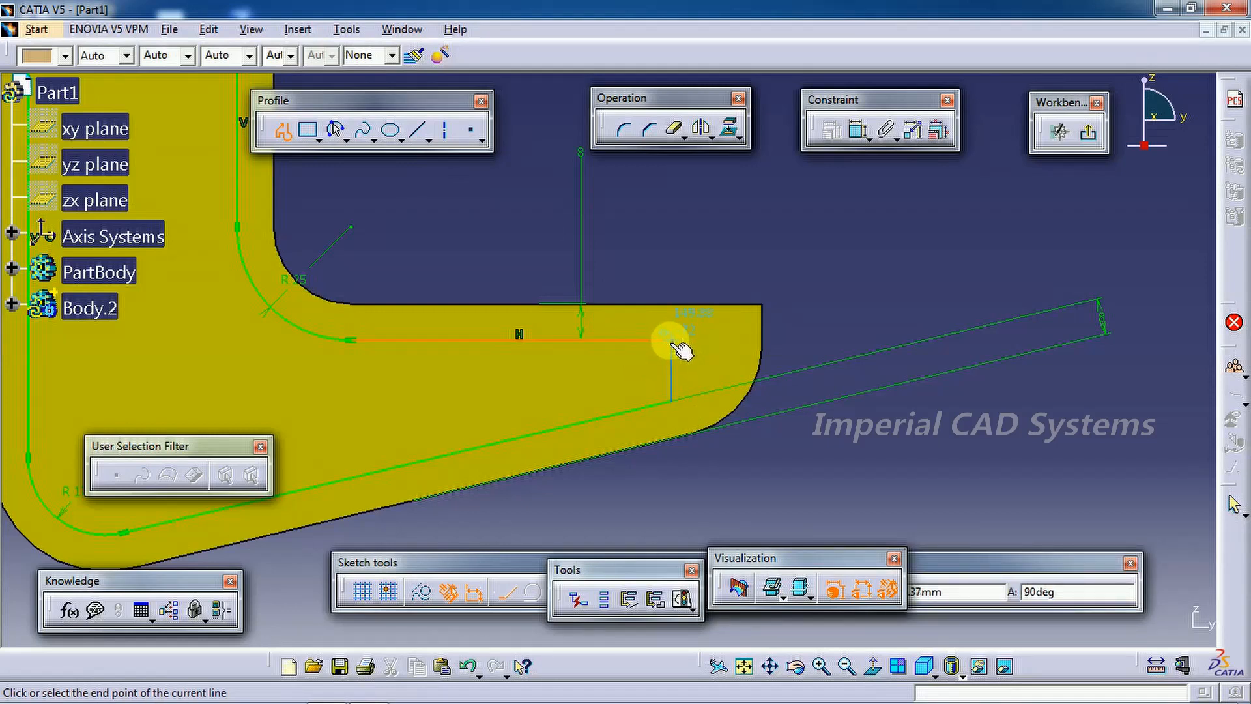
click(708, 280)
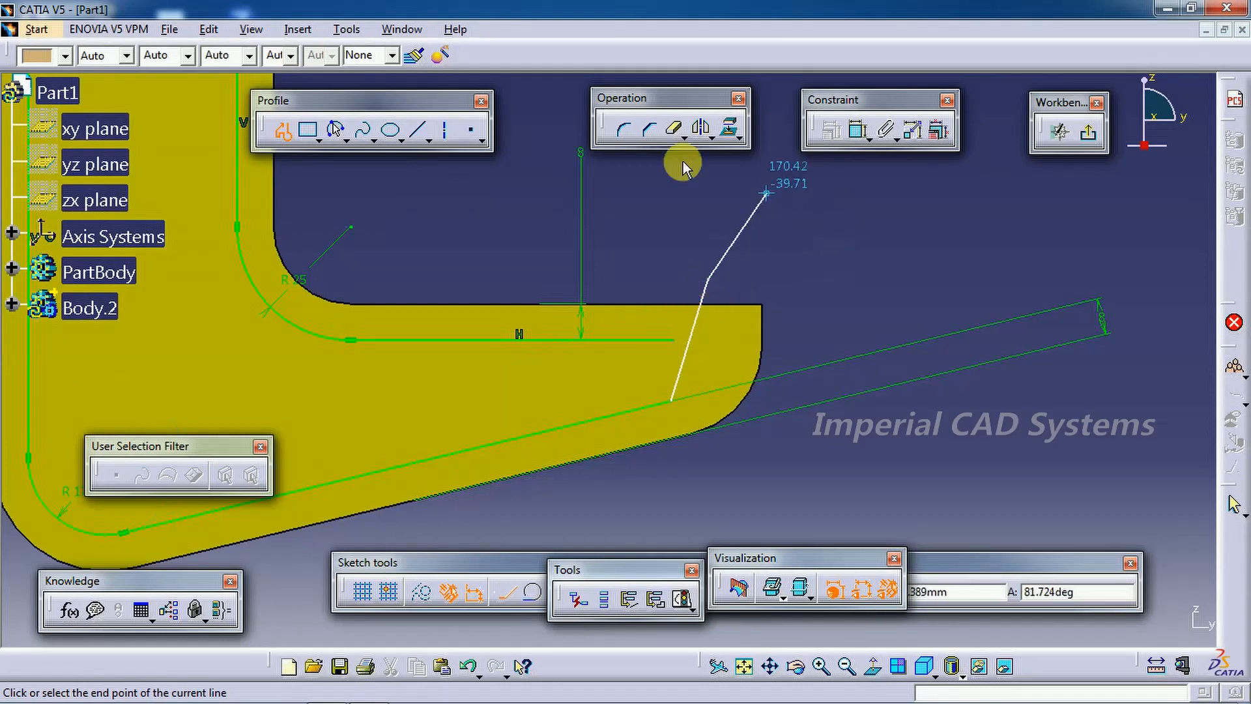
Trim the lower recess's closing line and horizontal line to each other so that they meet at a corner
click(685, 139)
click(709, 156)
click(619, 341)
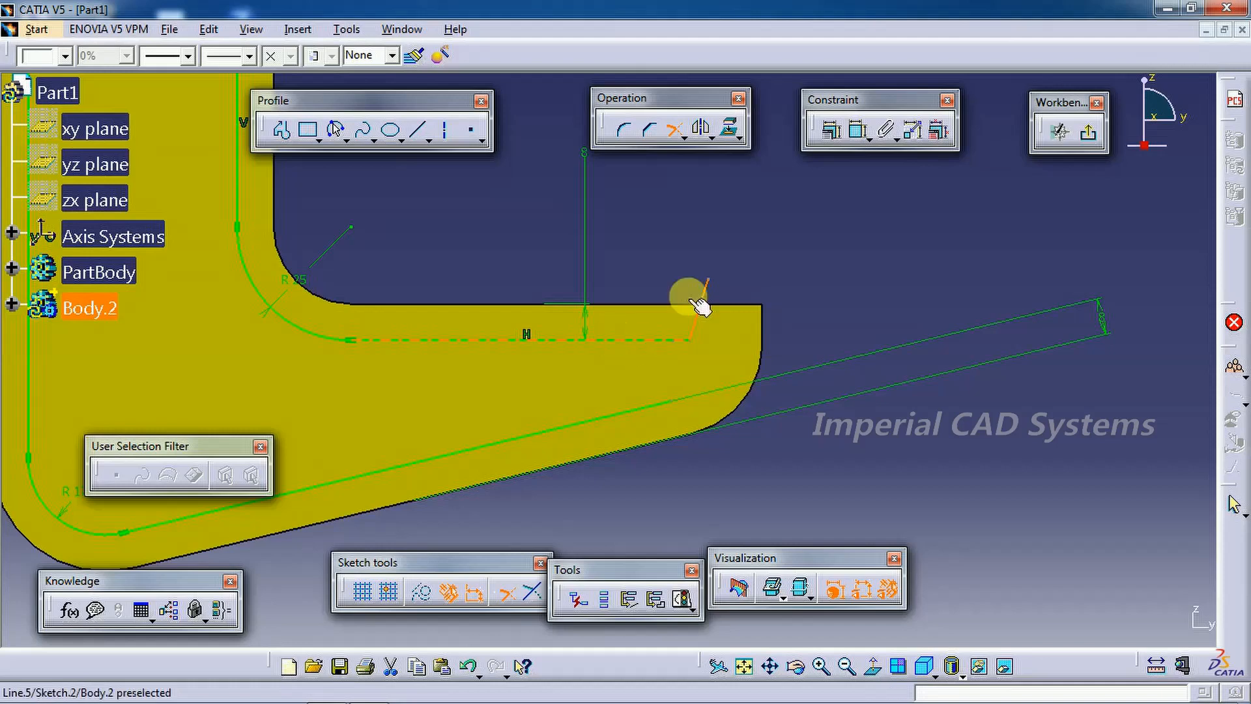
click(700, 300)
click(667, 132)
click(682, 368)
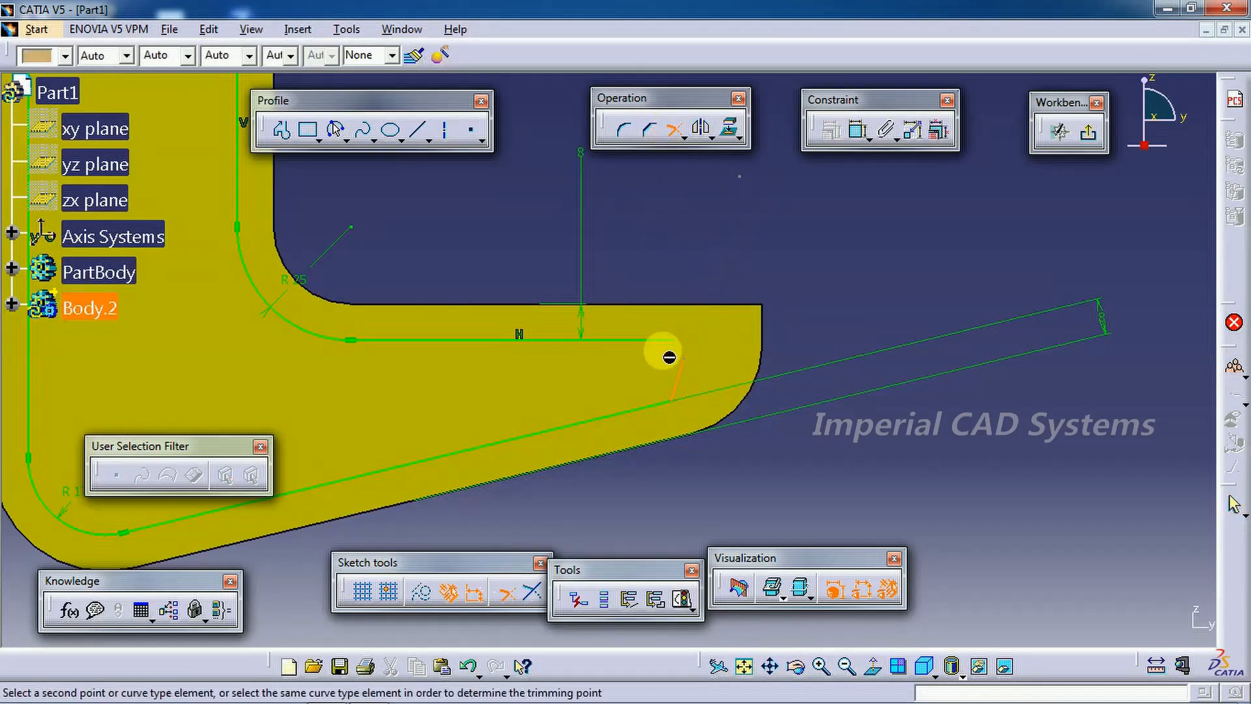
click(661, 340)
Constrain the lower recess's closing line to vertical and move it outward toward the lower arm's end
right_click(684, 356)
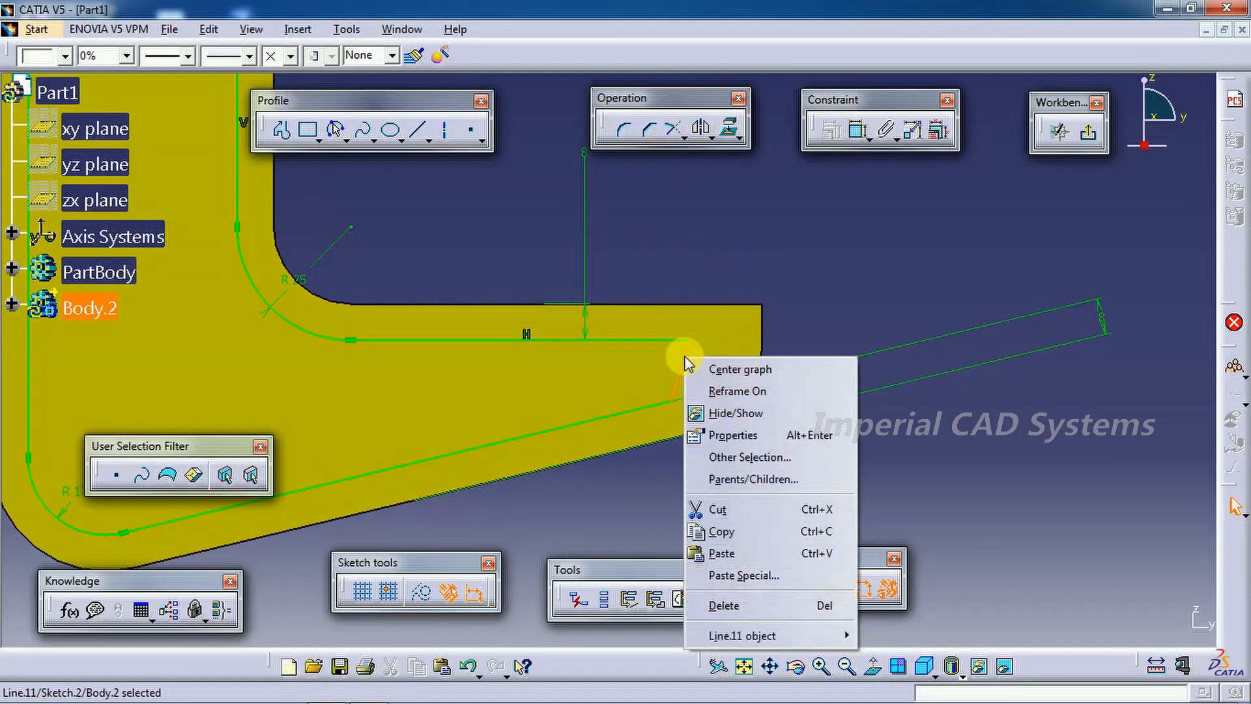
mouse_move(831, 637)
click(898, 561)
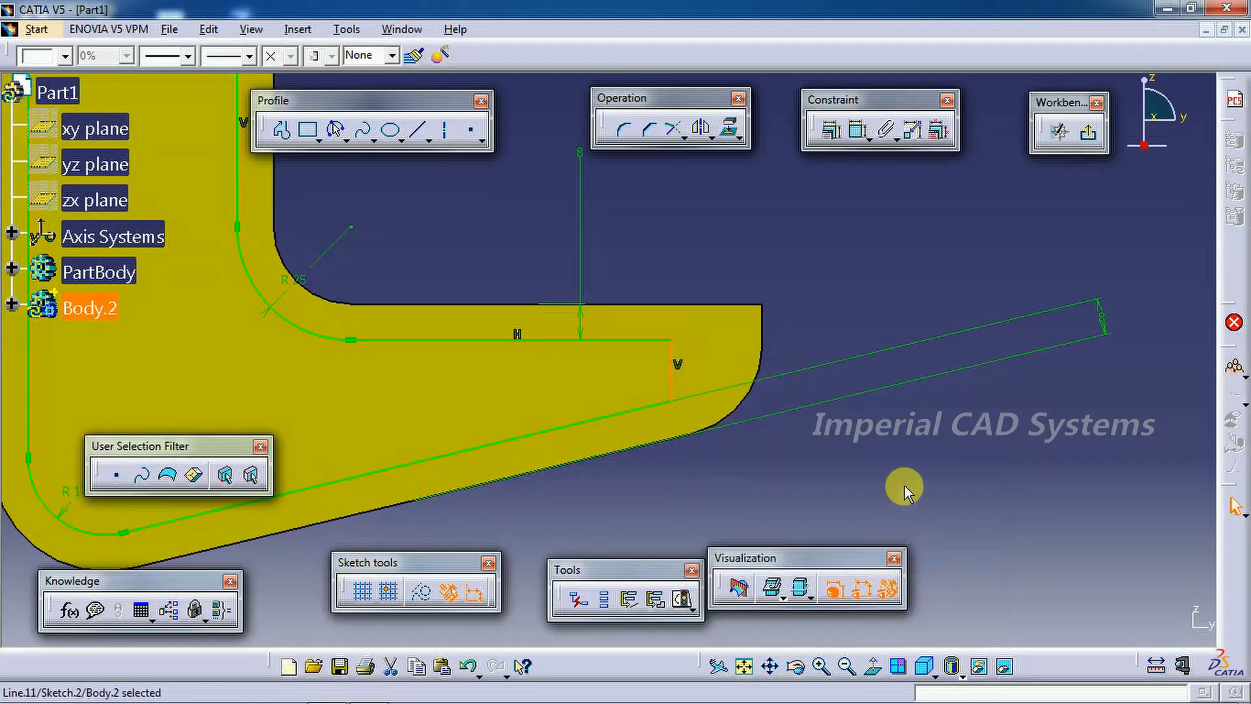
drag(671, 340, 714, 340)
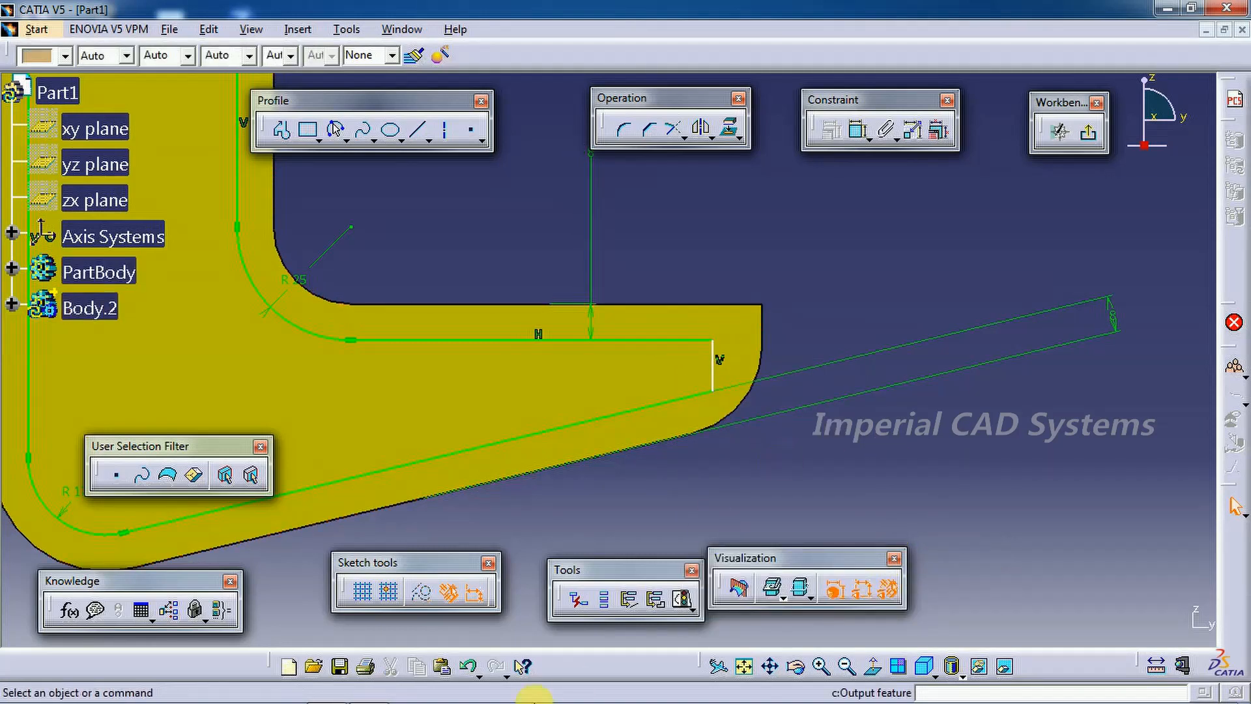
Check the end radius in the reference drawing and round the lower recess's corner between the sloped and closing lines with a 12 mm radius
click(366, 691)
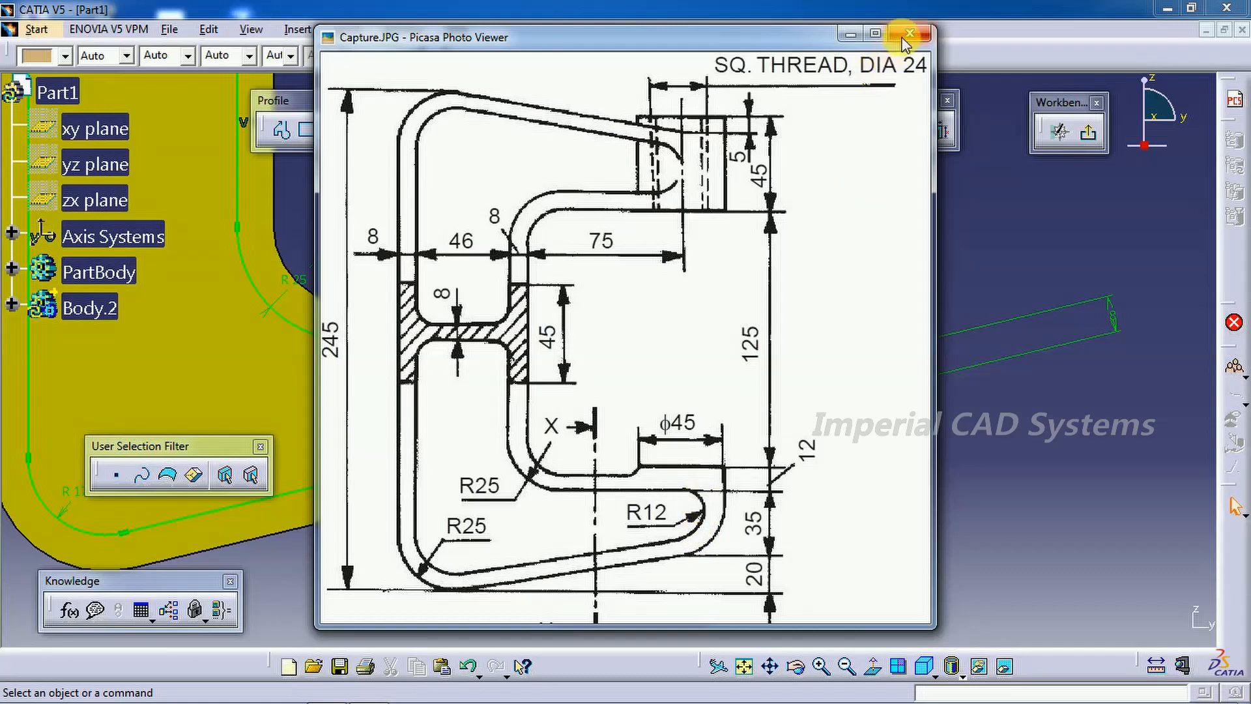
click(850, 36)
mouse_move(710, 449)
ctrl+middle_down()
mouse_move(769, 397)
mouse_move(682, 362)
ctrl+middle_up()
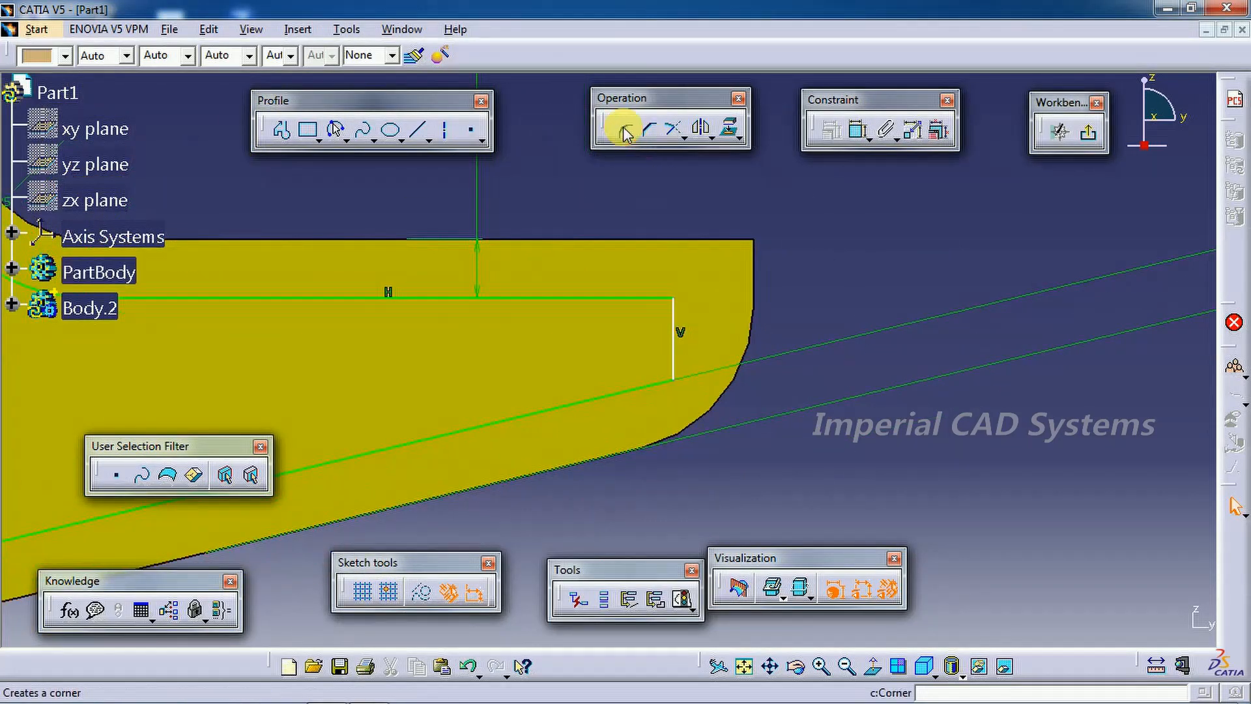
click(626, 134)
click(608, 394)
click(672, 347)
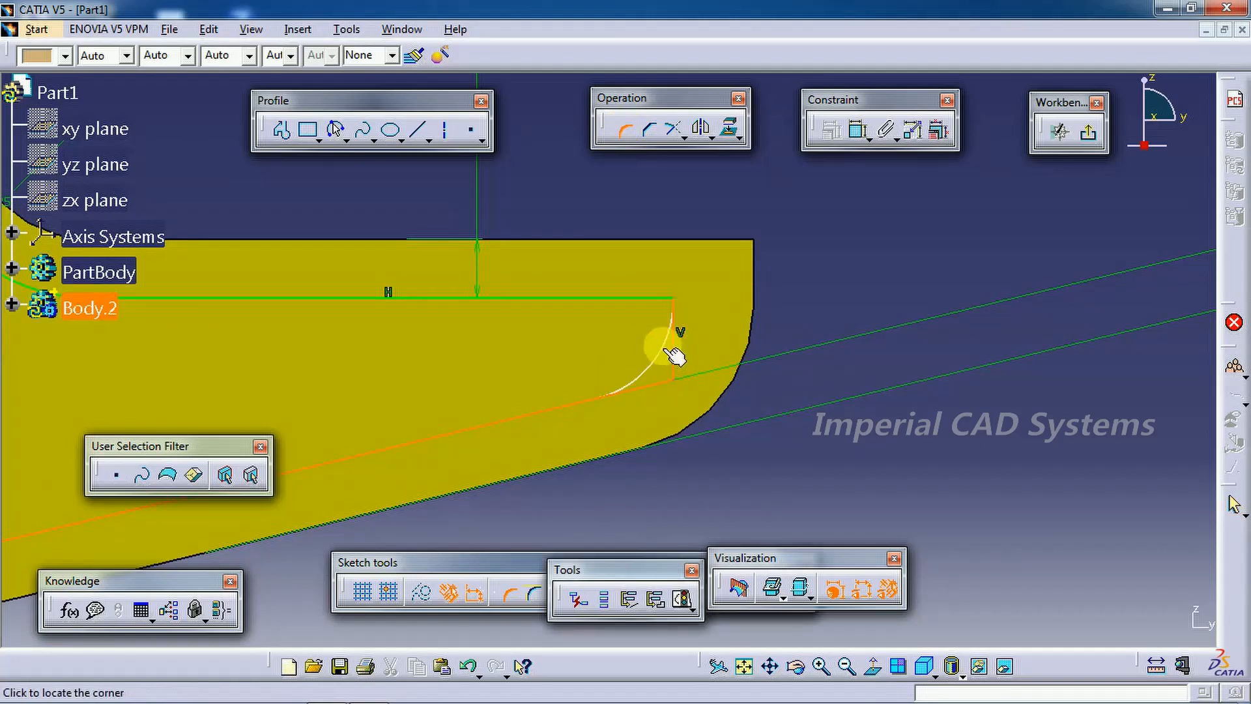
click(677, 362)
double_click(637, 346)
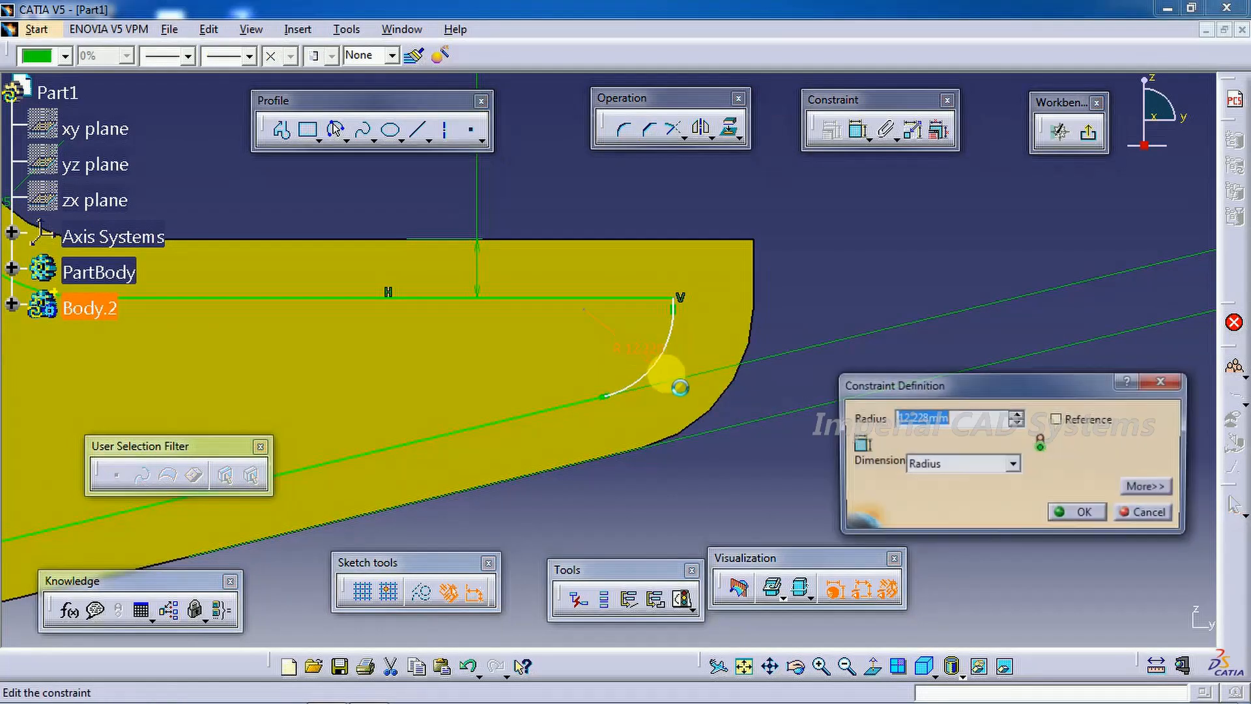
text(12)
key(Return)
Review the lower arm's dimensions in the reference drawing and exit the recess sketch
middle_drag(888, 461, 779, 464)
mouse_move(486, 699)
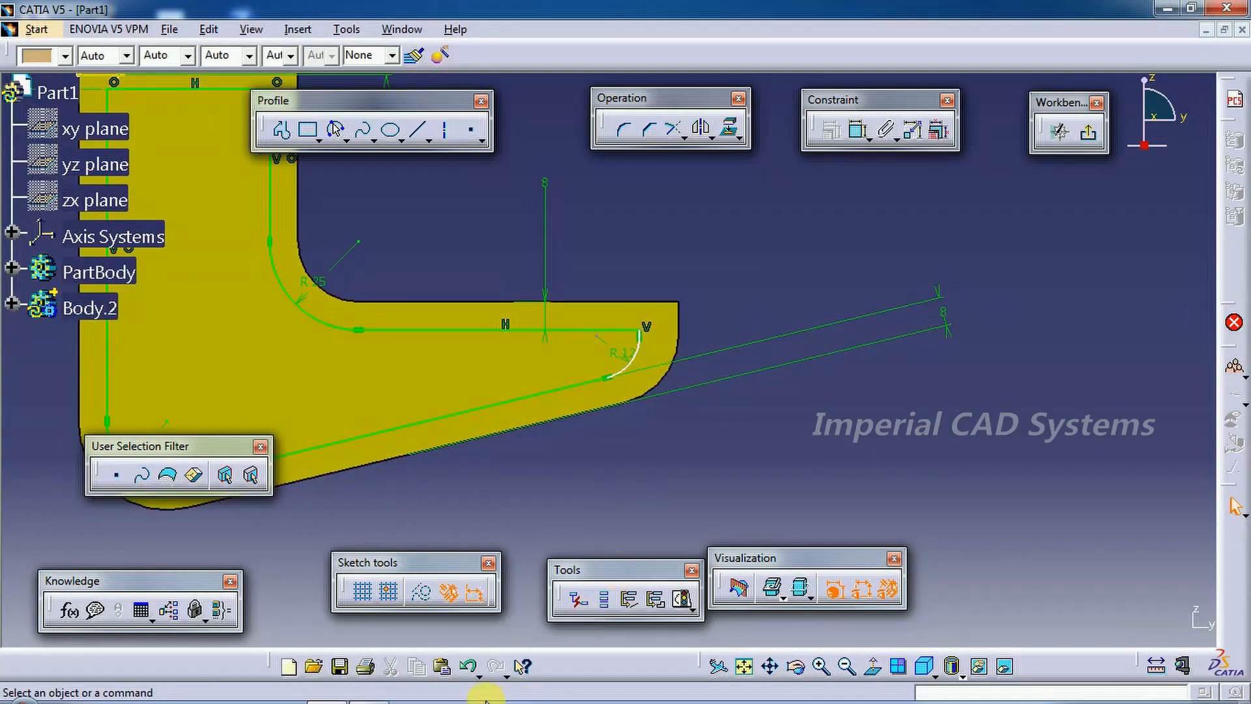
click(375, 693)
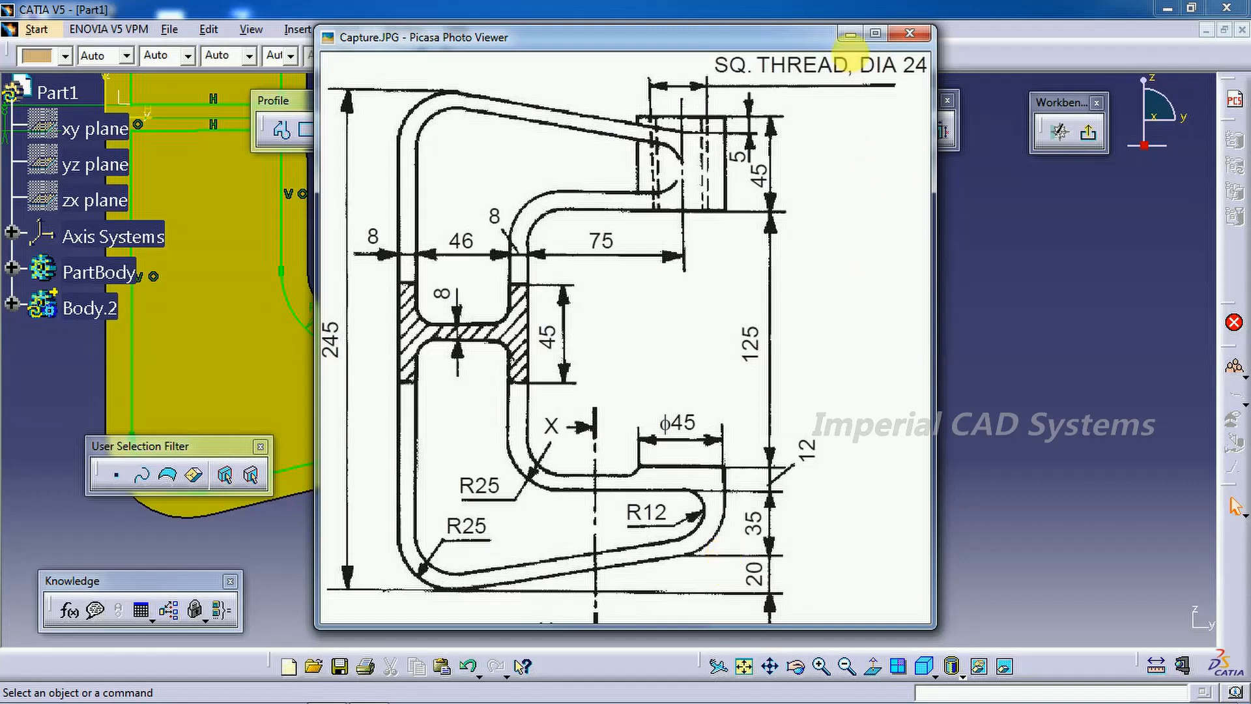
click(851, 35)
click(1085, 133)
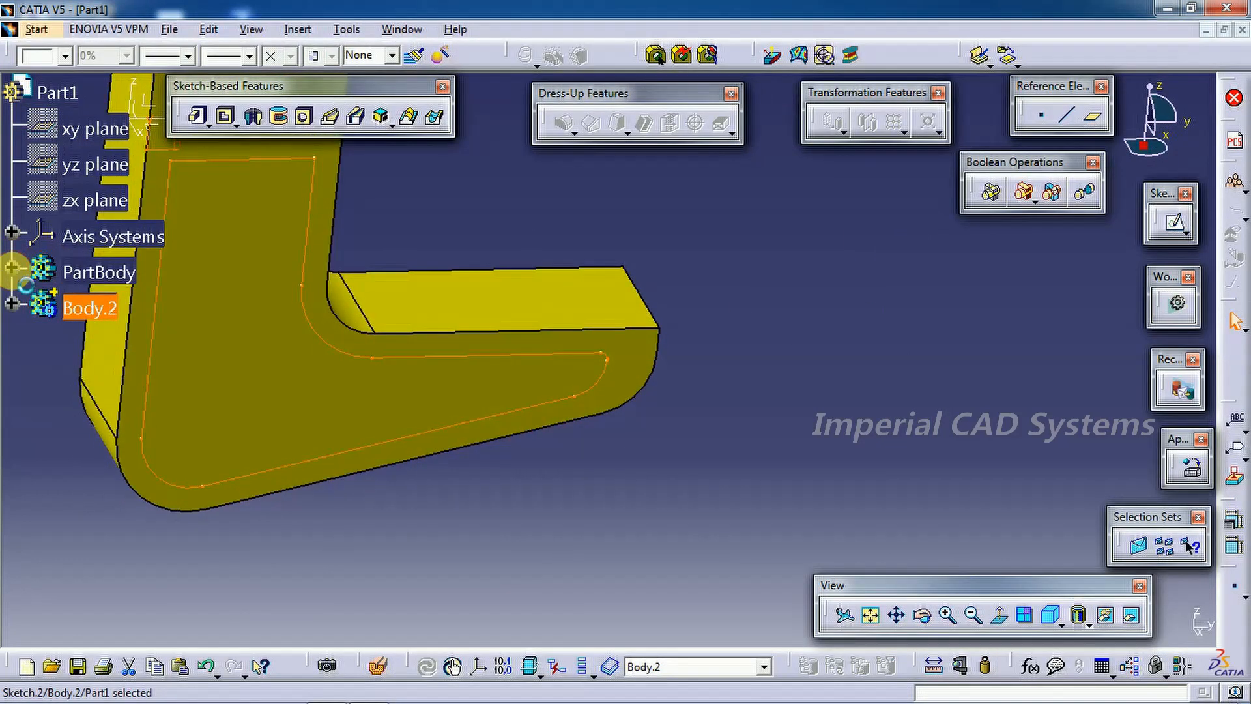
Open Sketch.1 of Pad.1 for editing and delete the radius dimension on the lower arm's outer end arc
click(12, 267)
double_click(140, 341)
ctrl+middle_drag(743, 441, 678, 382)
right_click(913, 483)
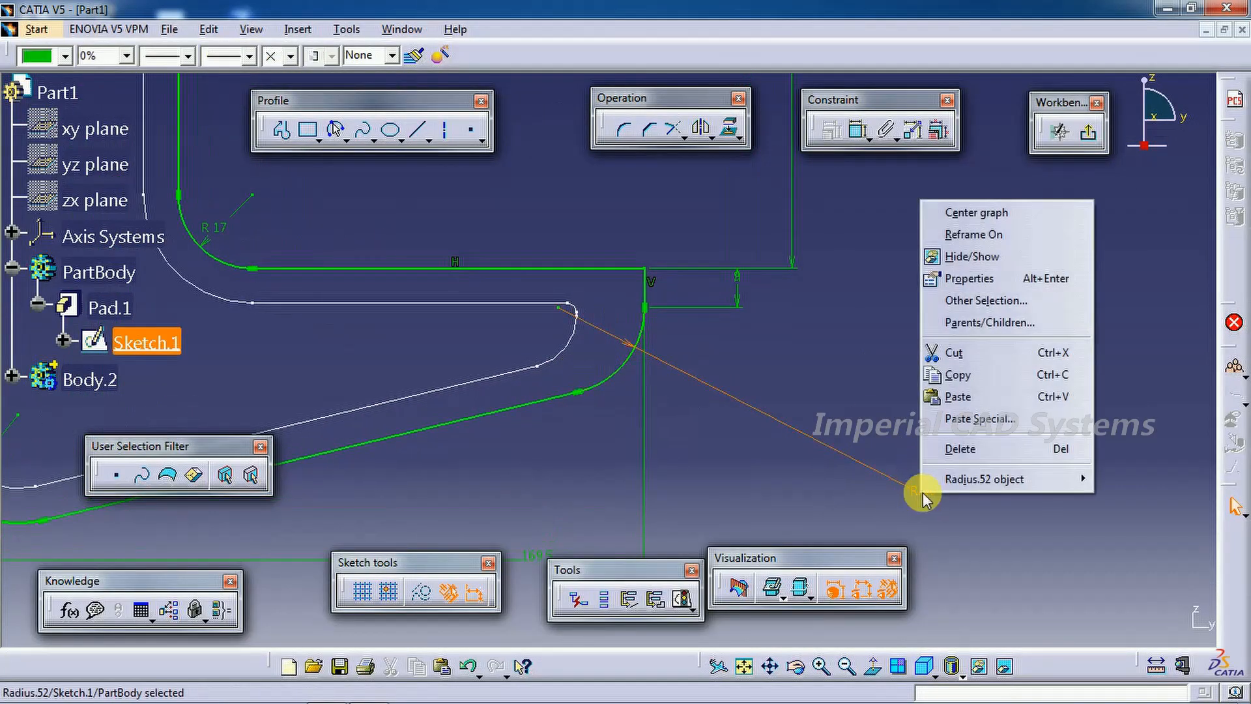
click(966, 449)
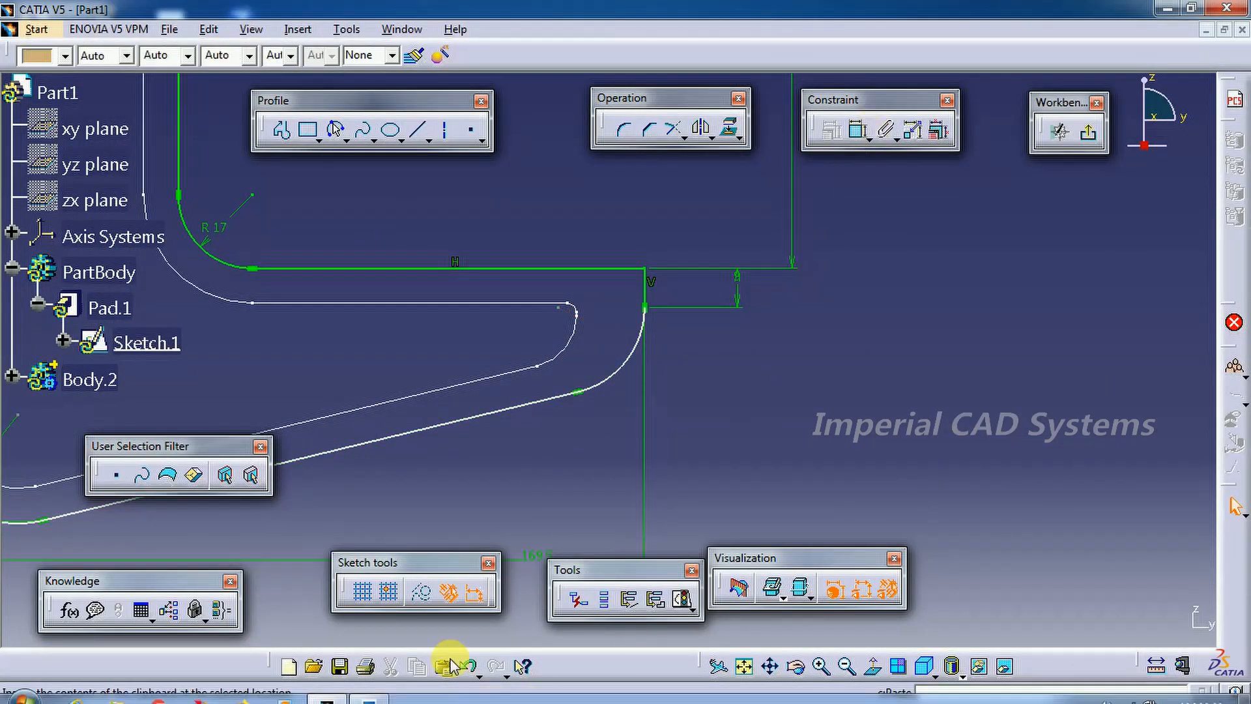
Dimension the vertical distance from the base profile's lower corner arc to the outer end of the sloped line and set it to 20 mm
click(368, 696)
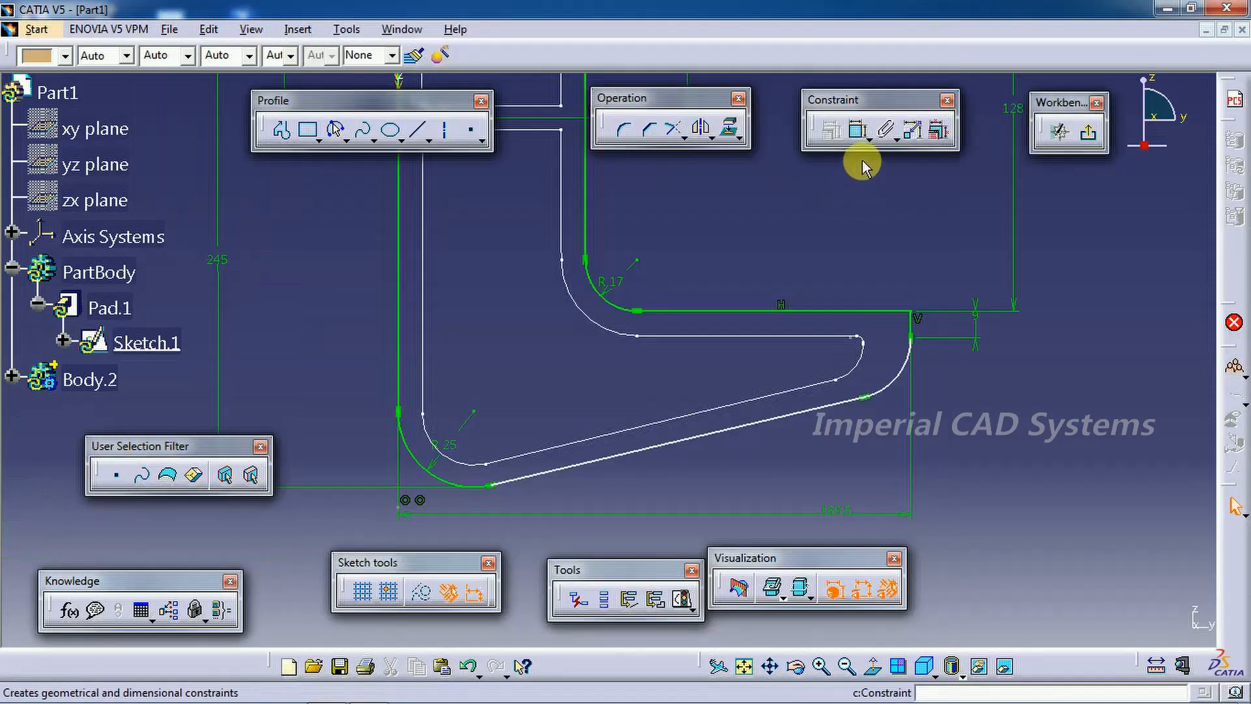
click(859, 131)
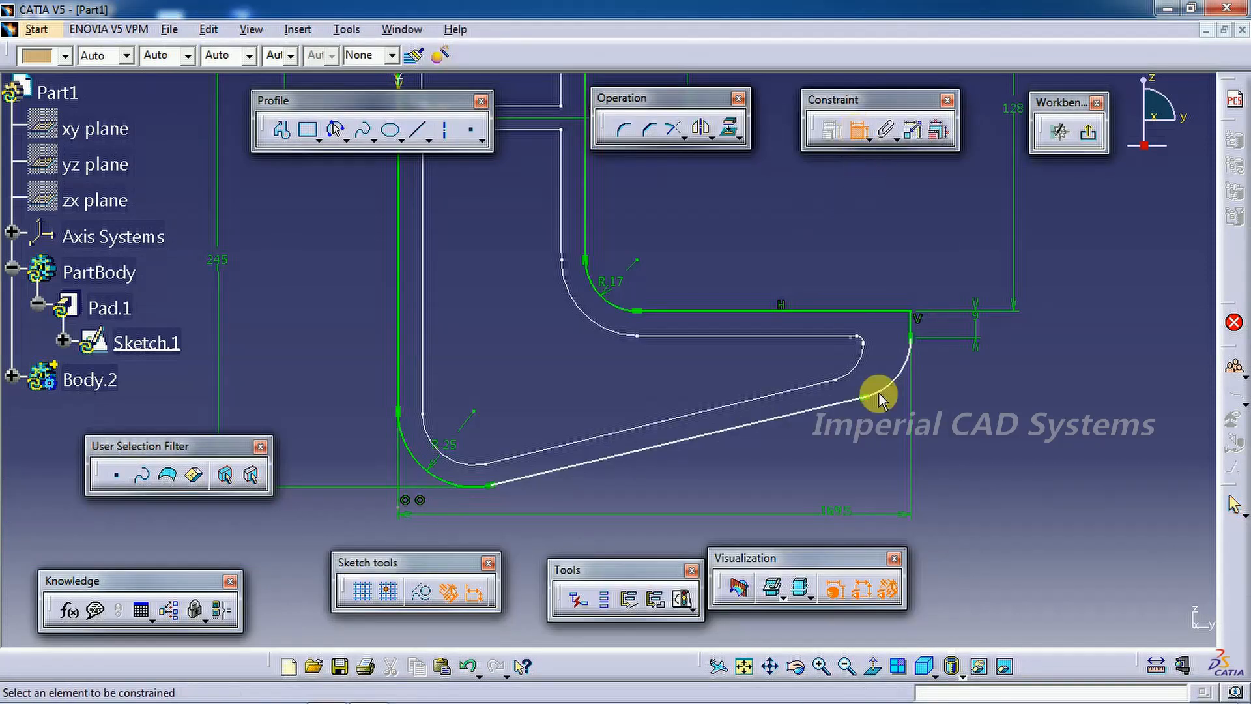
click(873, 399)
click(456, 481)
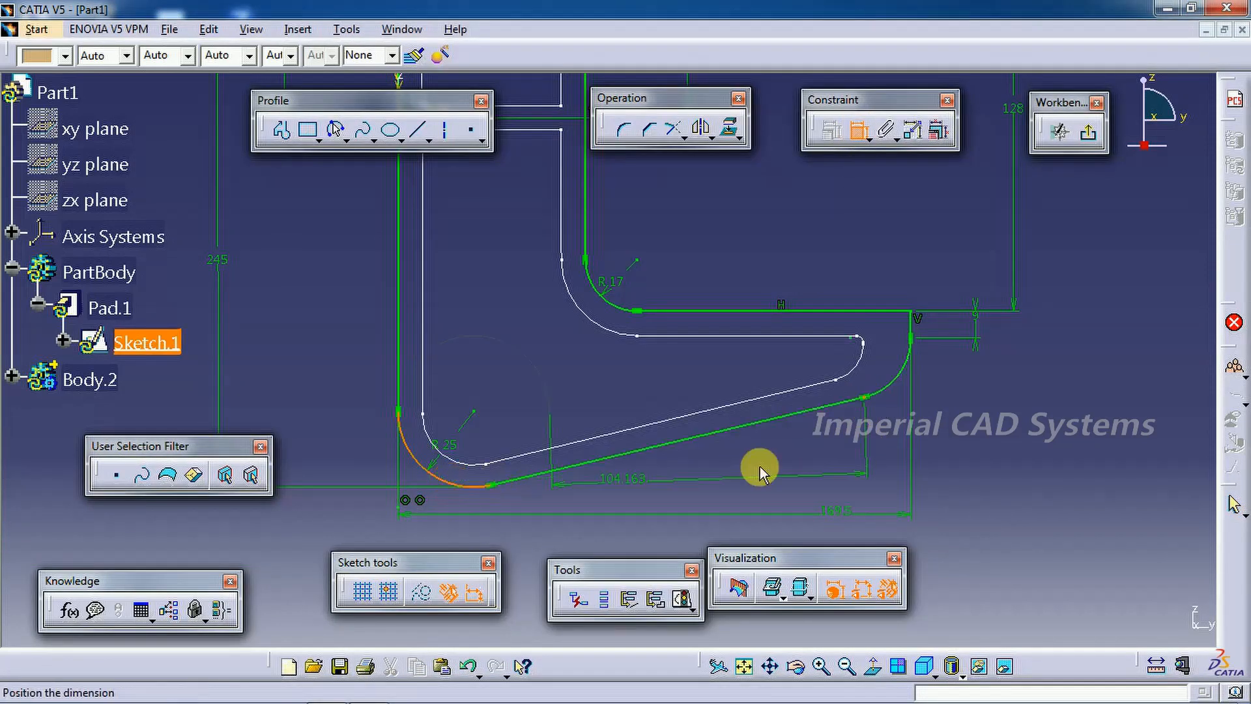
right_click(944, 422)
click(984, 495)
click(979, 432)
double_click(985, 420)
text(20)
key(Return)
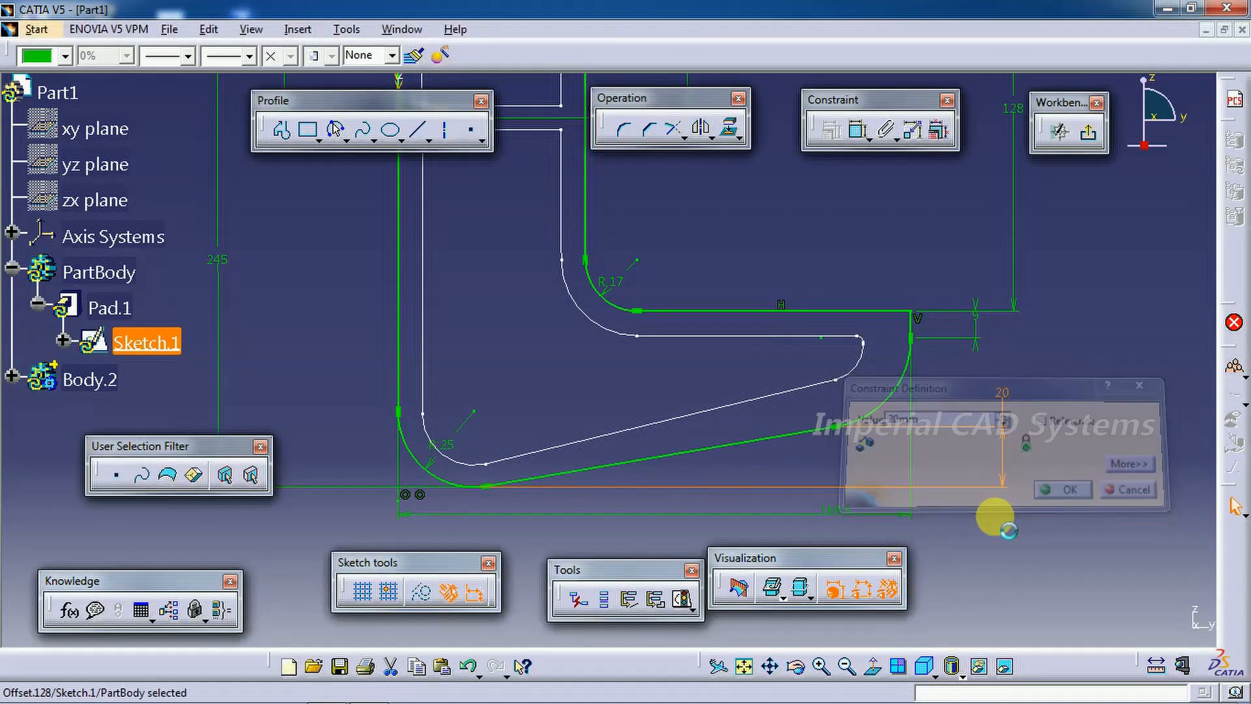
Check the lower arm's dimensions in the reference drawing and delete the arm's upper horizontal line from the base profile
mouse_move(802, 463)
middle_down()
mouse_move(737, 430)
mouse_move(965, 375)
middle_up()
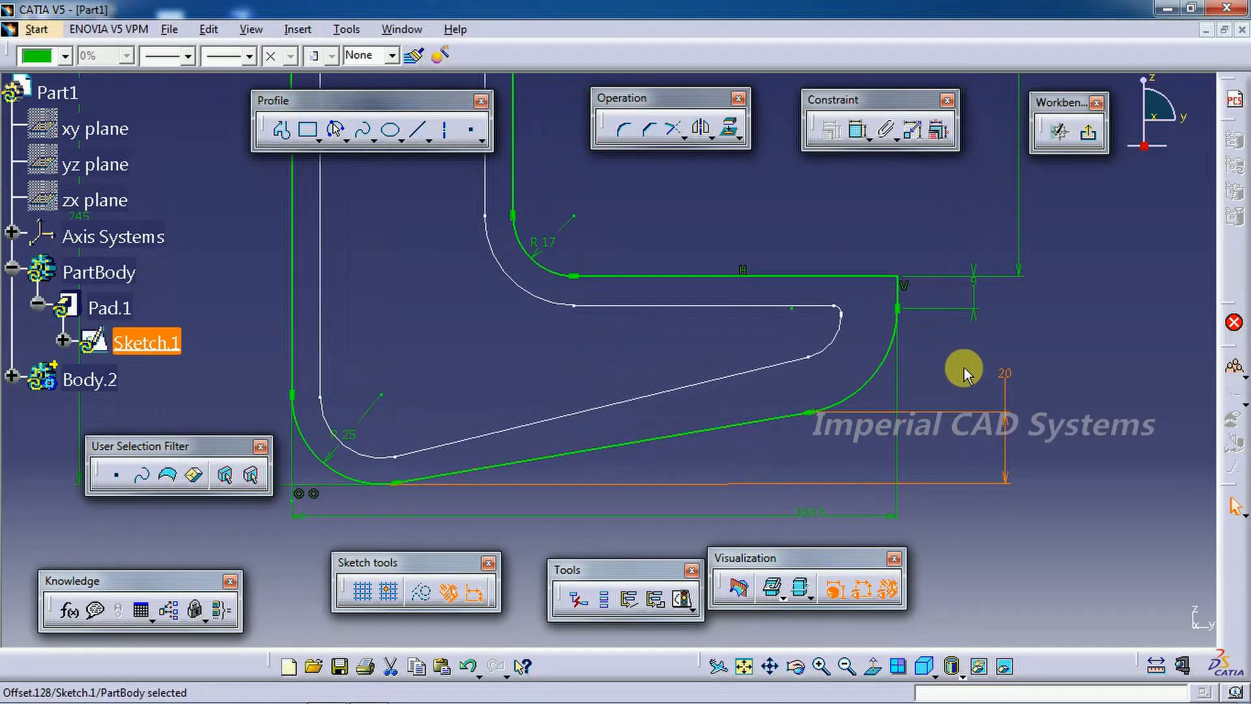
click(417, 681)
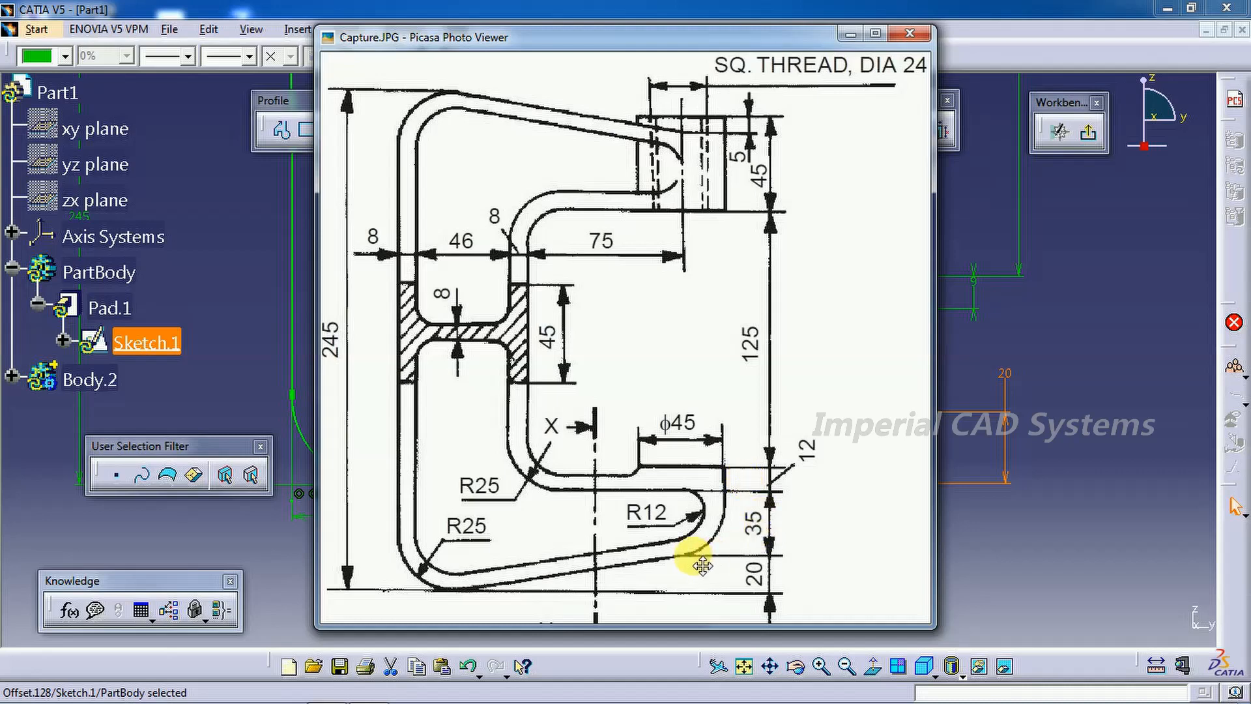
click(853, 34)
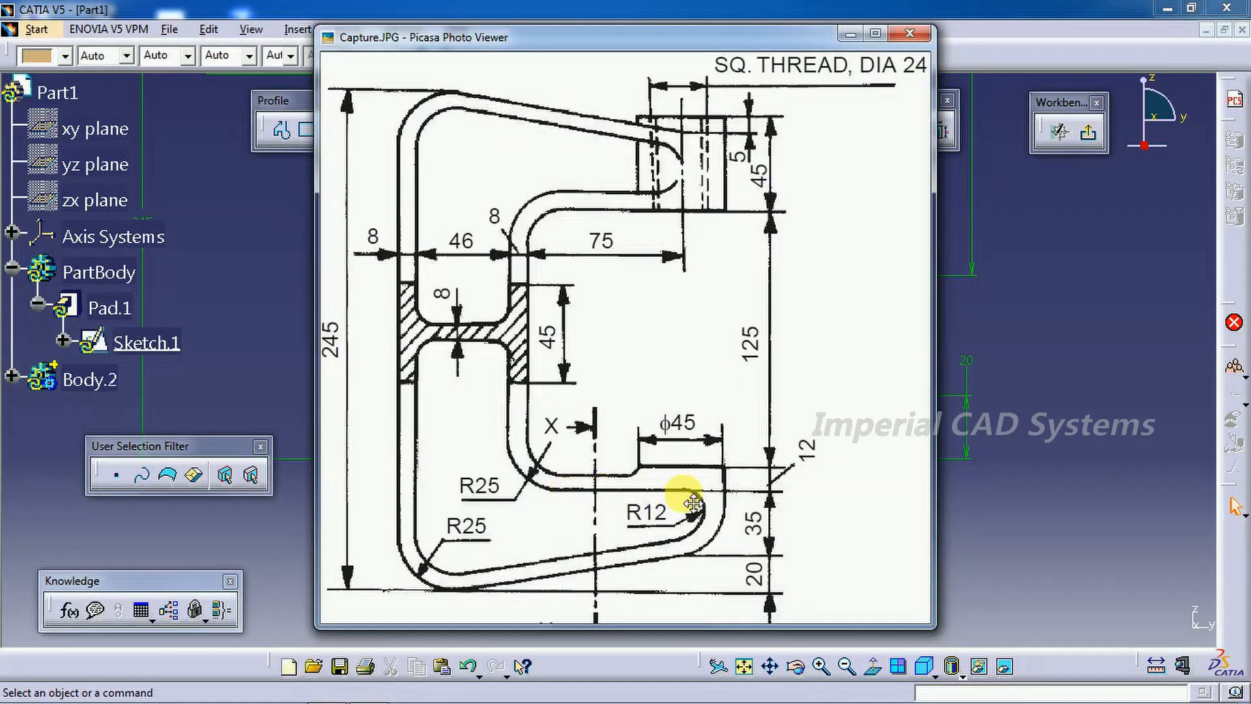
click(853, 34)
click(724, 276)
right_click(725, 276)
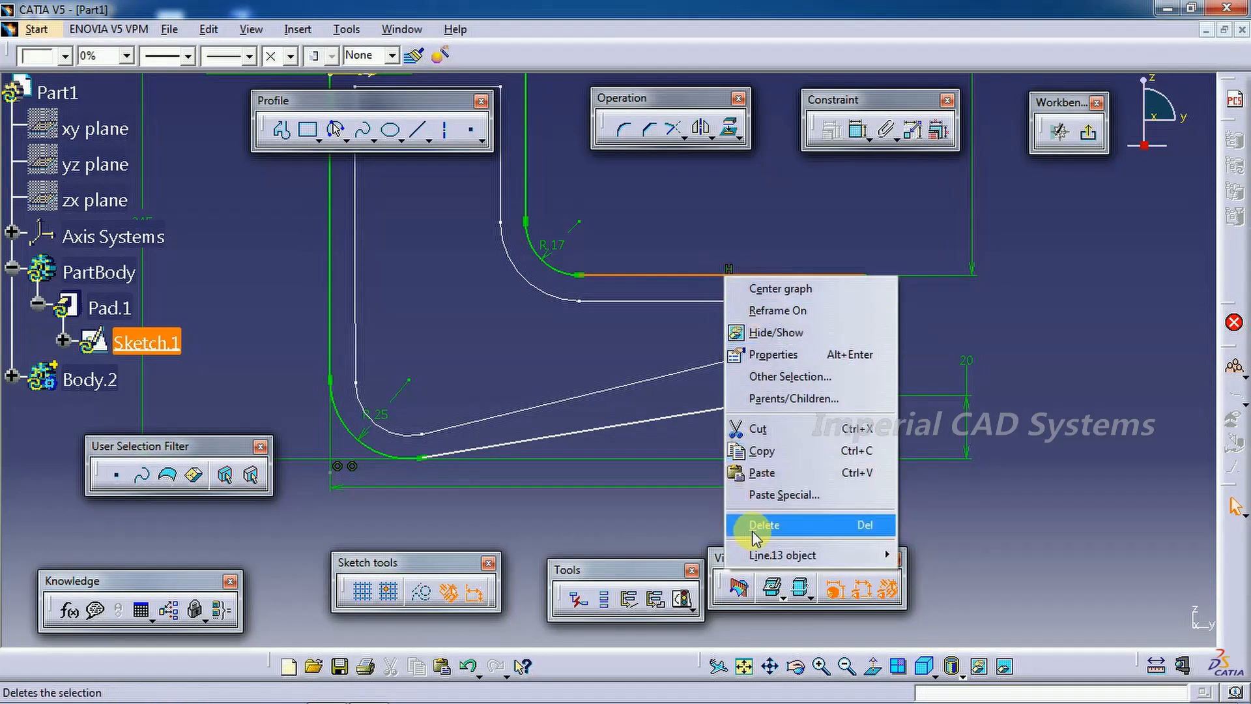
click(756, 525)
Draw a new horizontal line from the top of the arm's vertical end line inward toward the R17 corner arc
middle_drag(727, 447, 713, 522)
drag(520, 326, 512, 249)
drag(848, 368, 847, 365)
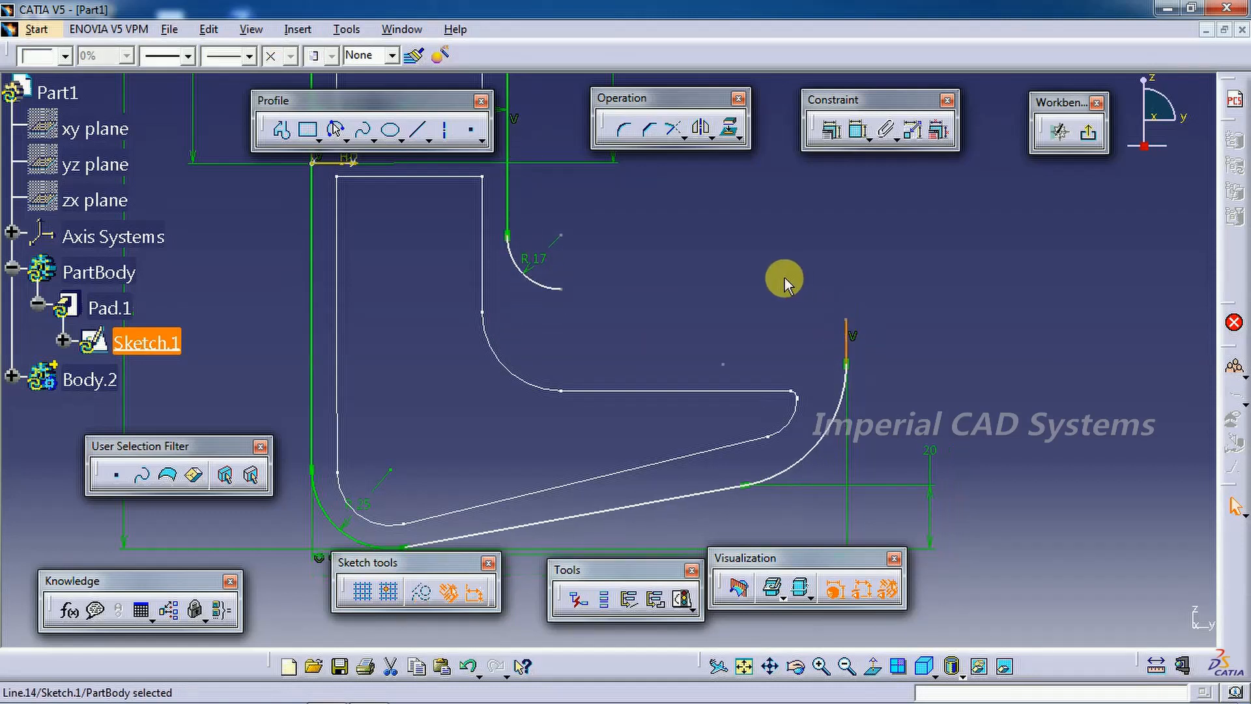
click(418, 129)
click(847, 320)
click(637, 316)
Check the arm height in the reference drawing and set the distance from the sloped line's outer end to the new horizontal line to 43 mm
mouse_move(855, 380)
middle_down()
mouse_move(925, 365)
mouse_move(944, 518)
mouse_move(989, 352)
middle_up()
click(859, 132)
click(330, 681)
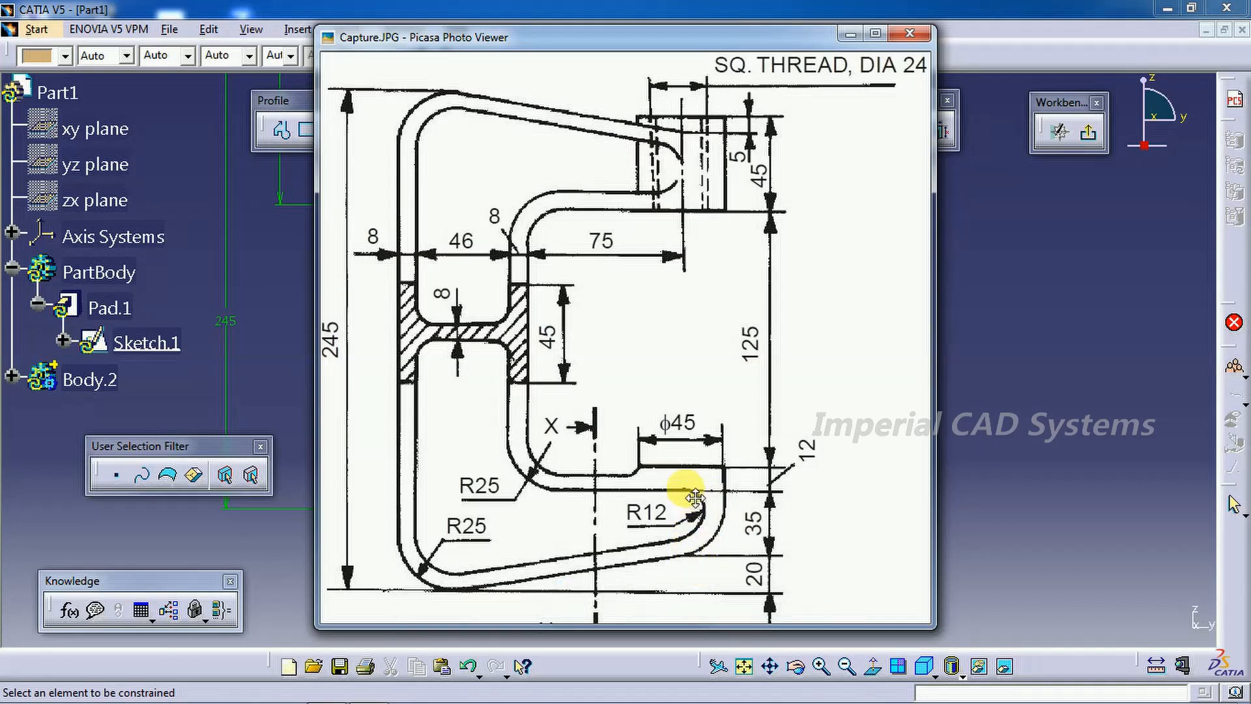
click(858, 37)
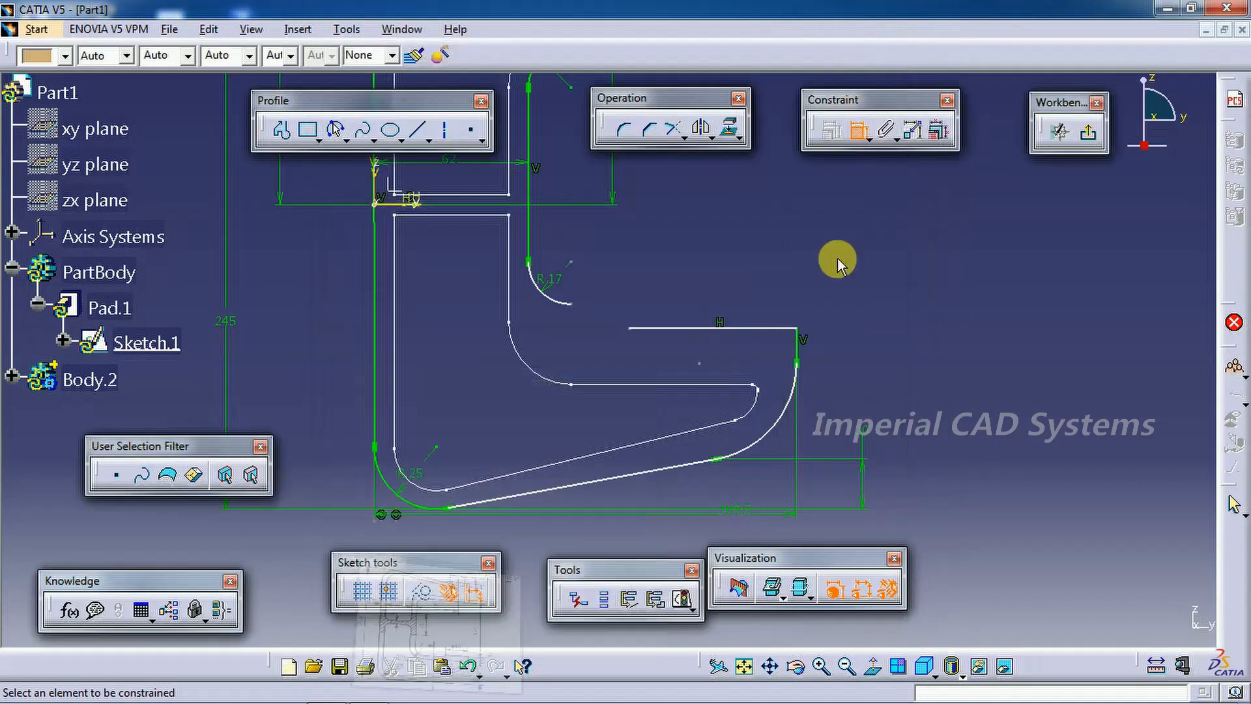
click(858, 134)
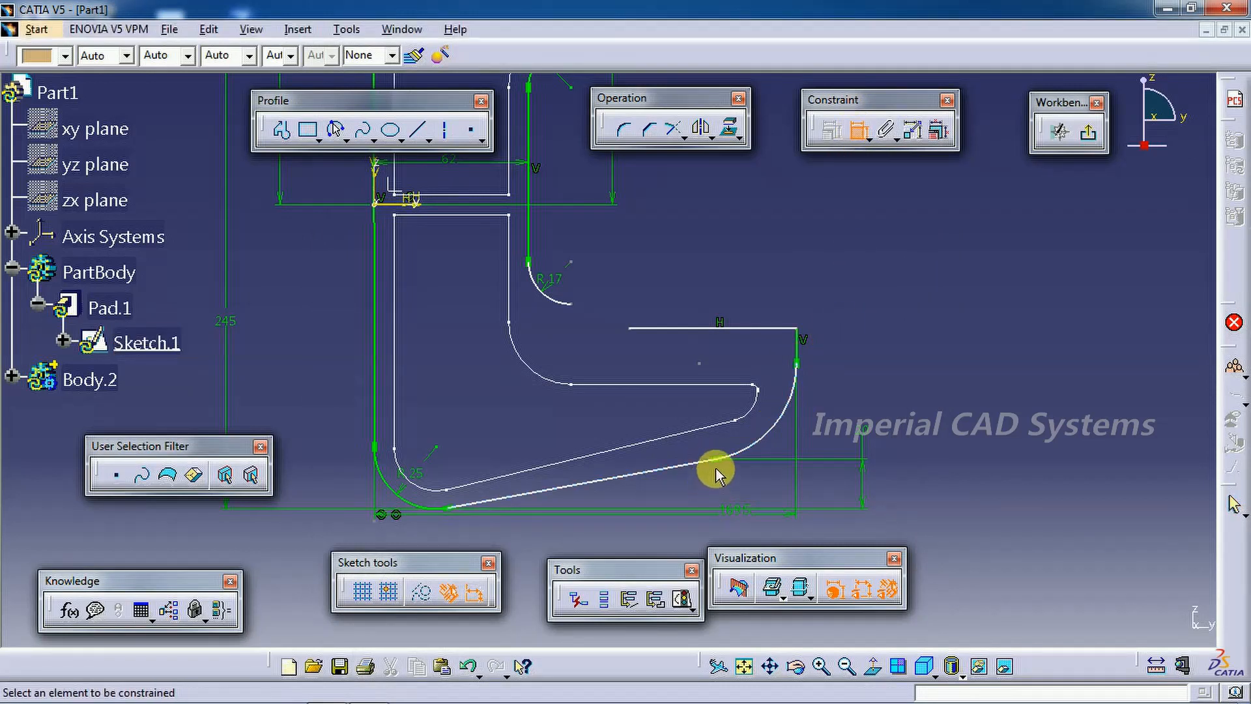
click(741, 328)
click(874, 377)
double_click(889, 377)
text(43)
key(Return)
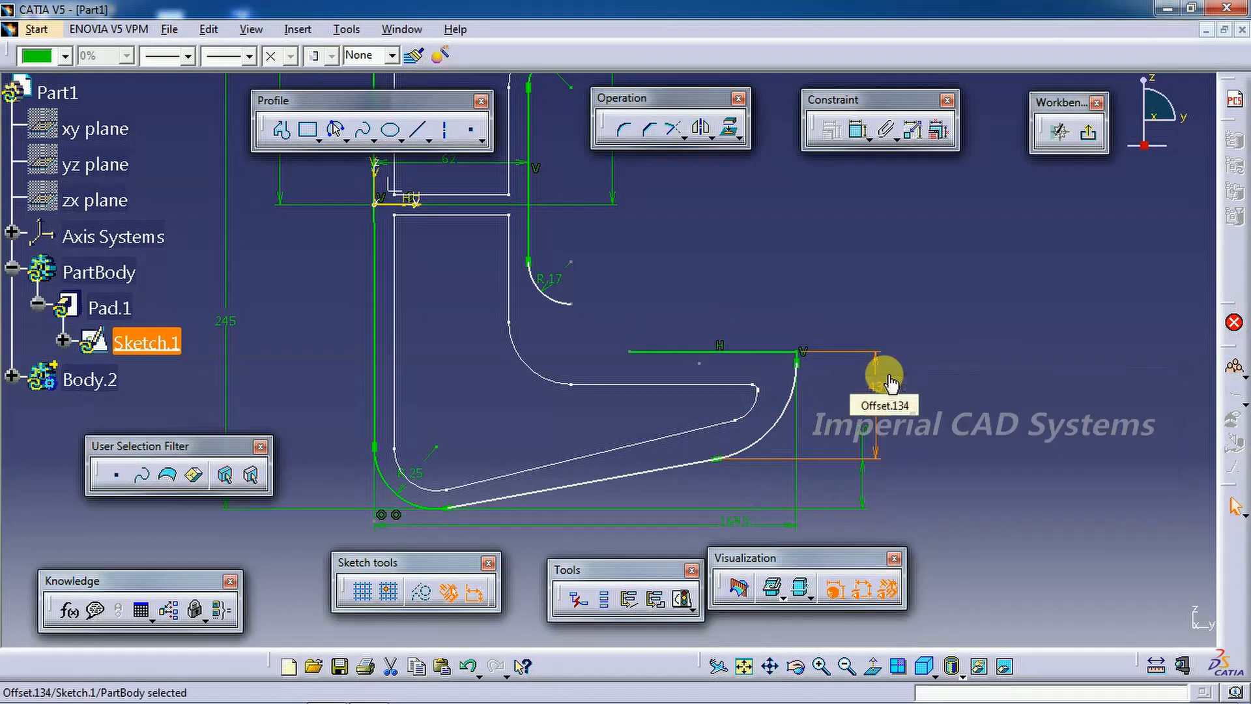
Move the R17 corner arc's open end down and trim the arc and the new horizontal line to each other
middle_drag(802, 266, 593, 340)
drag(593, 341, 592, 379)
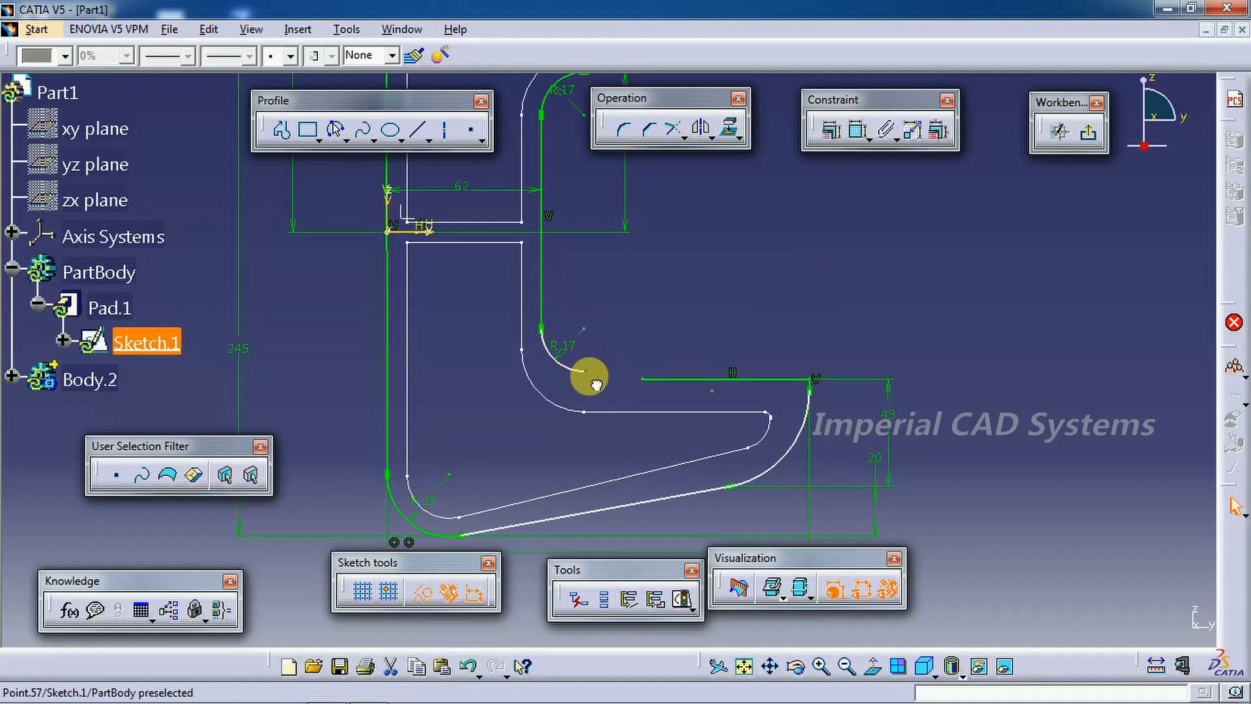
click(673, 128)
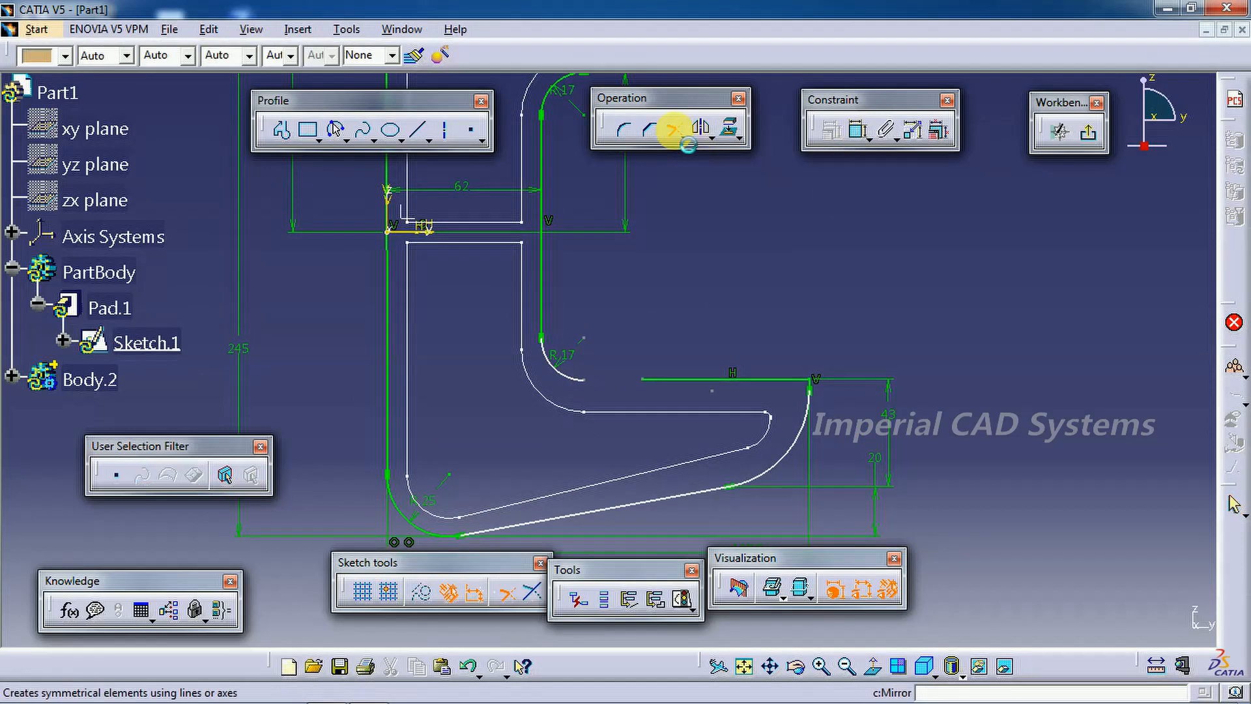
click(646, 378)
click(559, 365)
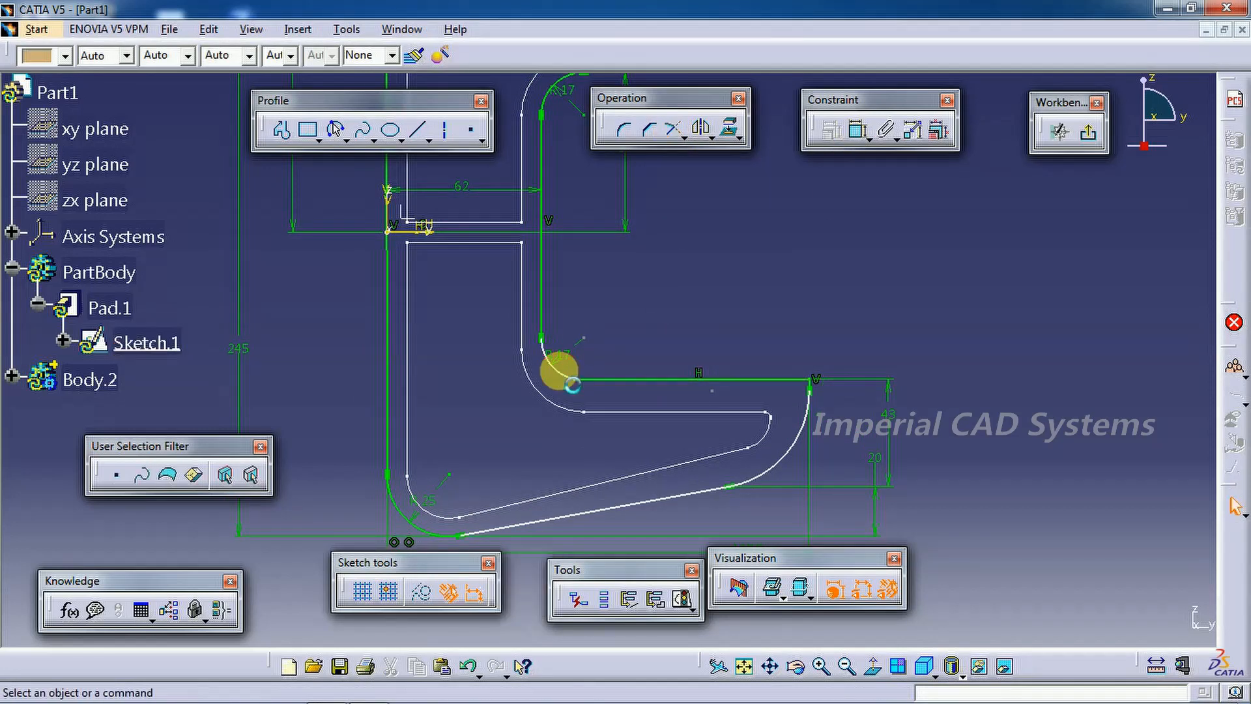
Lengthen the lower arm's vertical end line, check it against the reference drawing and set its length to 8 mm
mouse_move(813, 397)
mouse_down()
mouse_move(812, 423)
mouse_move(816, 373)
mouse_move(804, 419)
mouse_up()
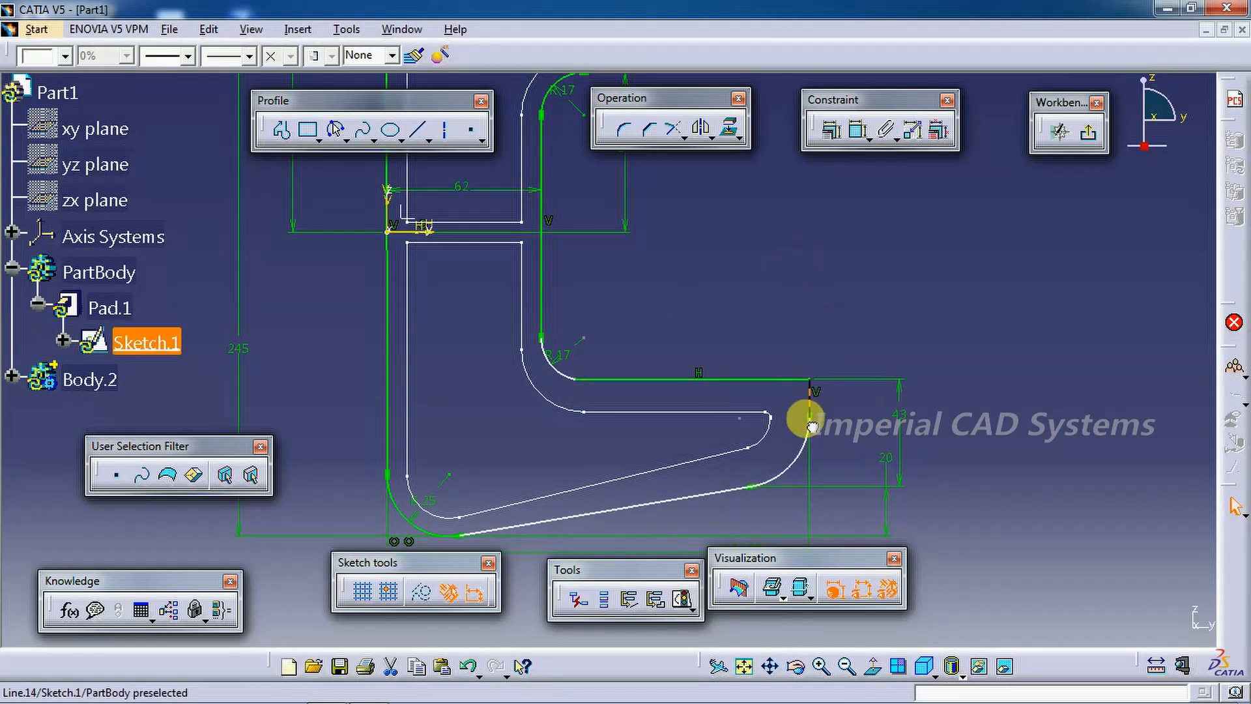
click(369, 690)
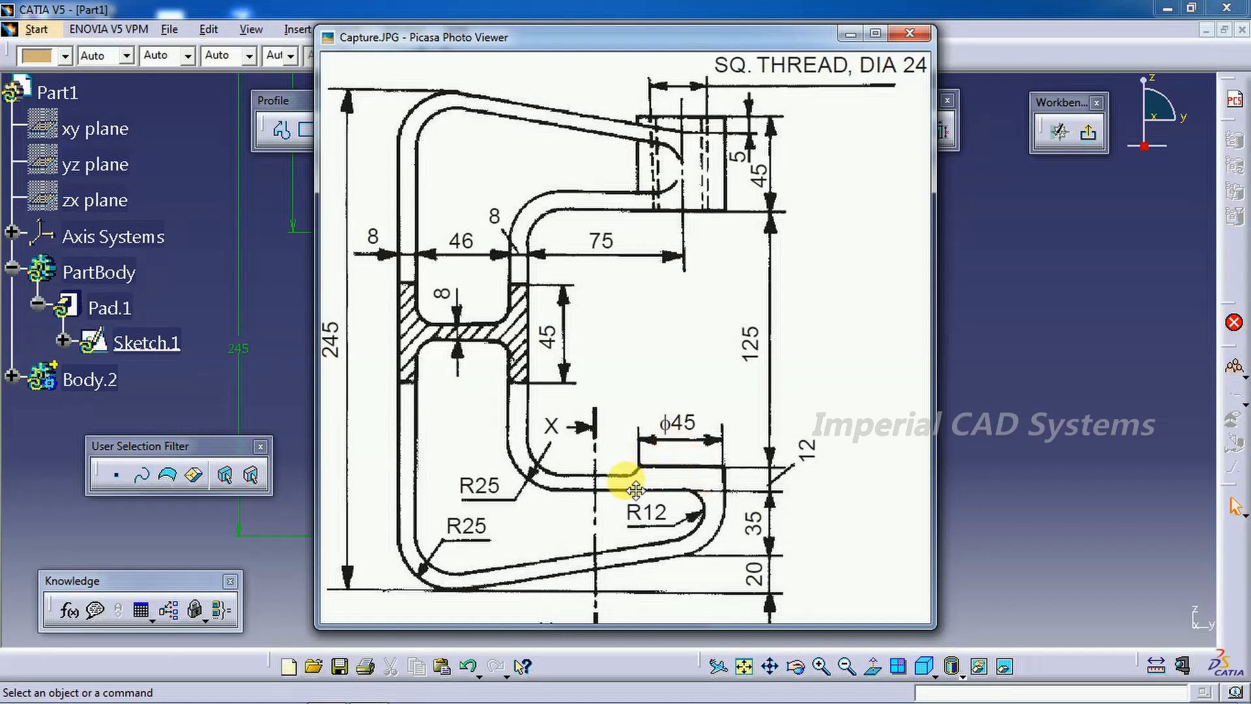
click(851, 35)
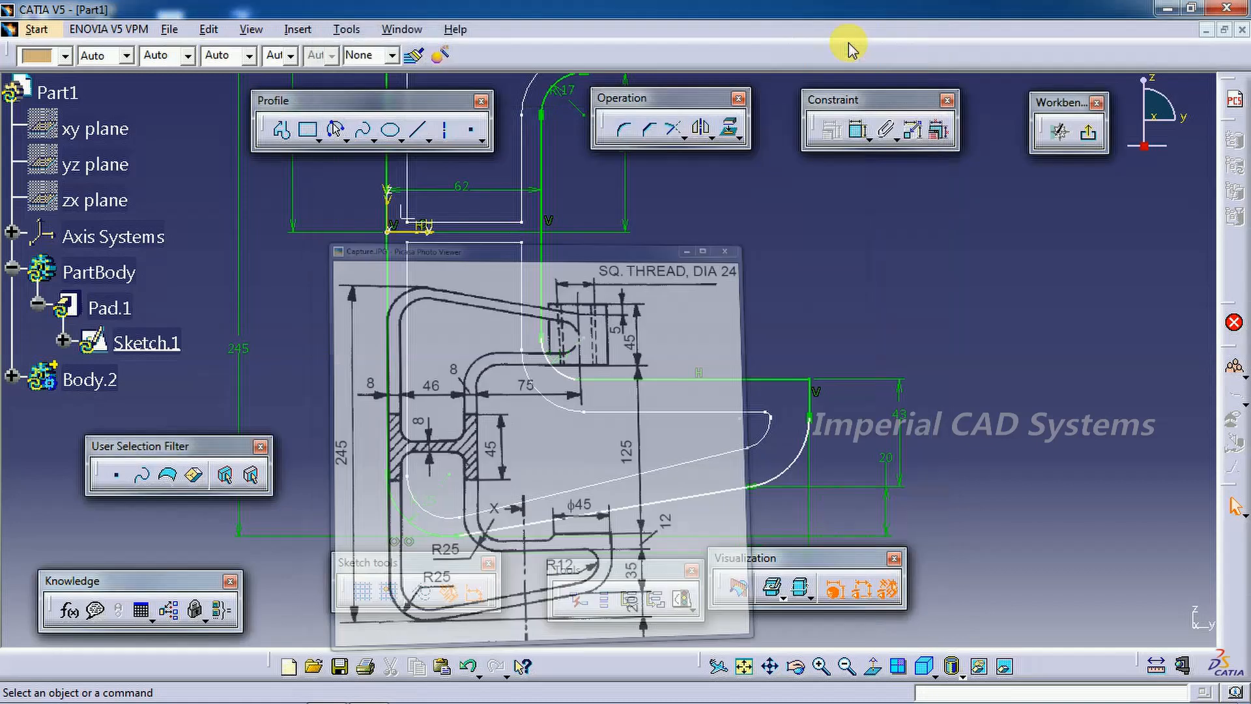
click(859, 131)
click(812, 397)
click(841, 397)
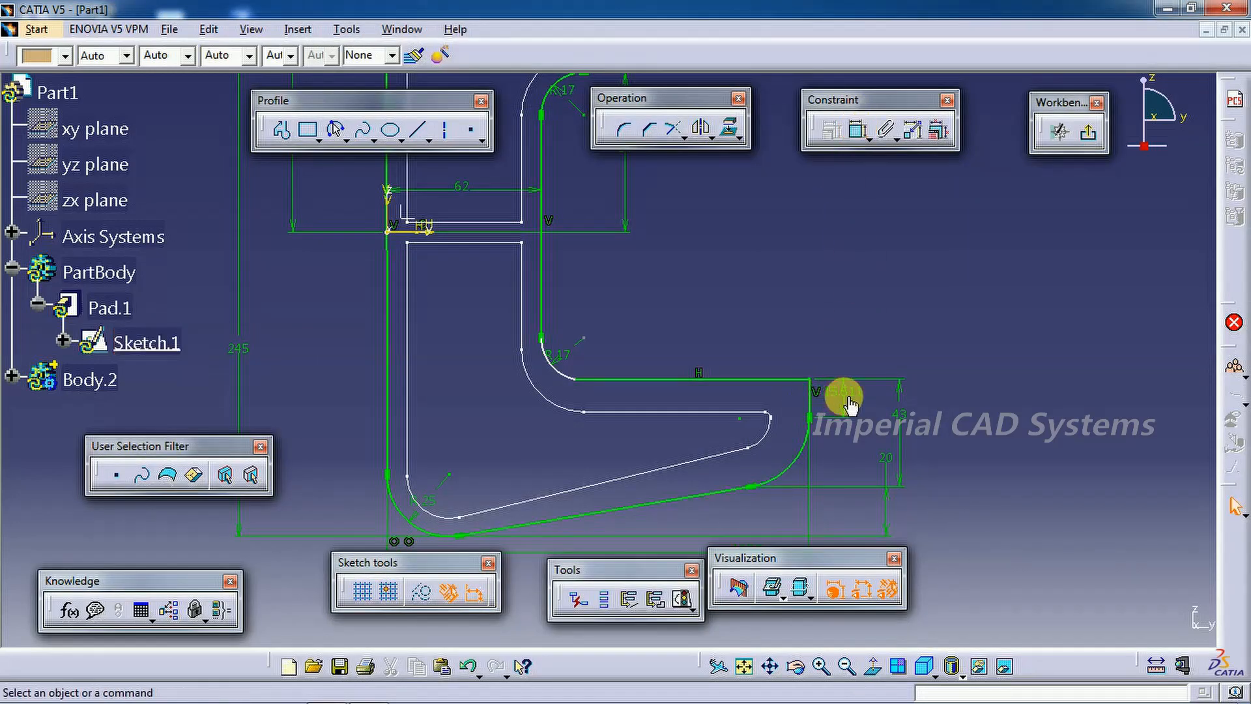
double_click(845, 390)
text(8)
key(Return)
click(908, 331)
Apply a tangency constraint between the R17 corner arc and the lower arm's upper horizontal line
middle_drag(903, 347, 842, 425)
middle_drag(601, 488, 739, 448)
click(739, 448)
middle_drag(739, 448, 748, 185)
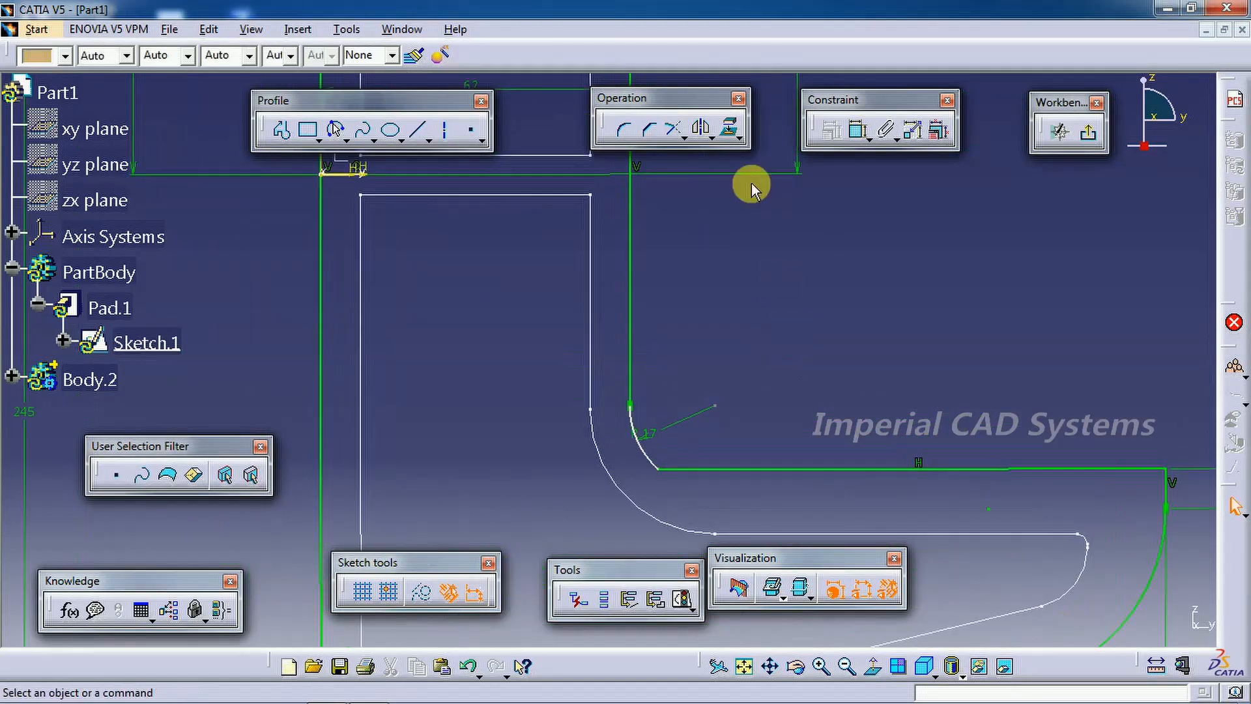
click(628, 138)
click(642, 448)
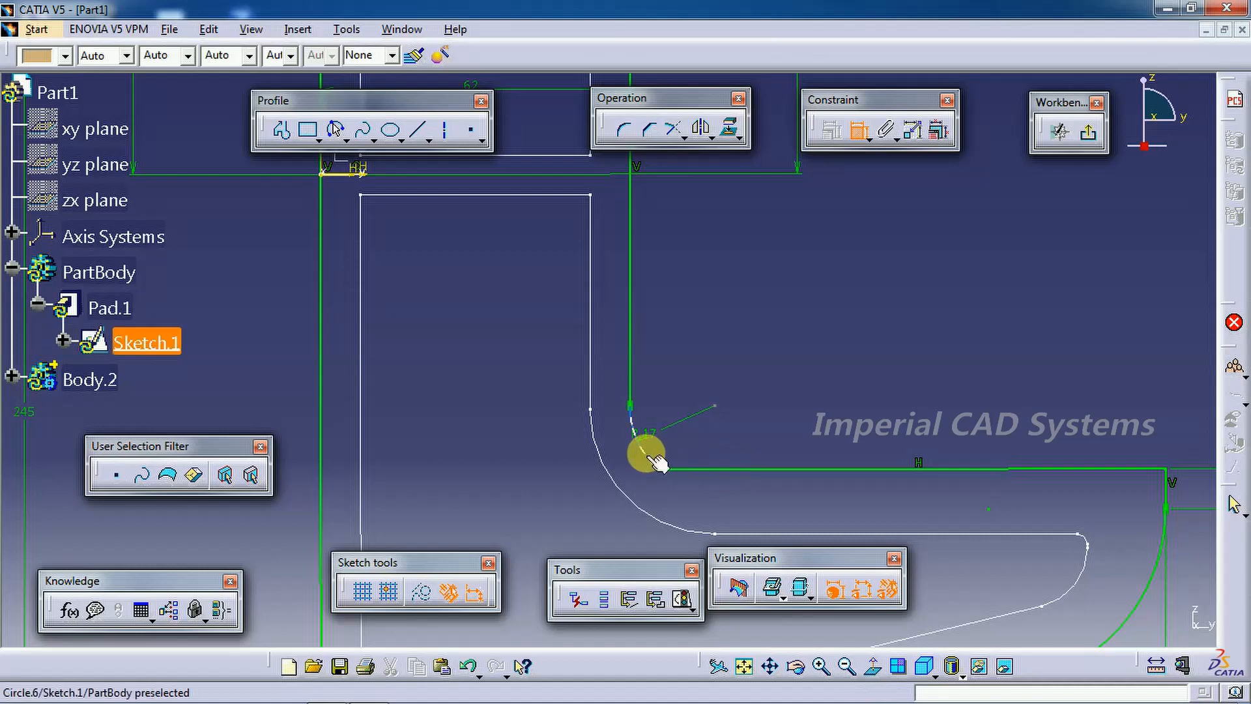
right_click(721, 415)
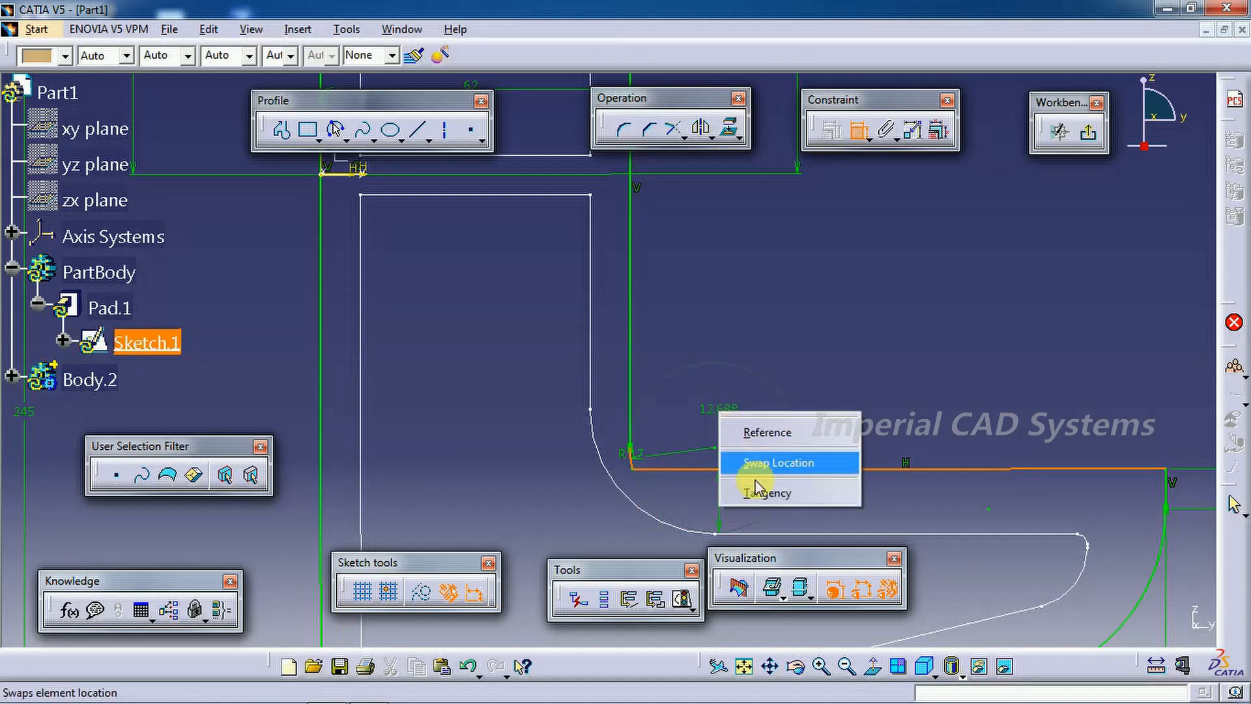
click(755, 487)
click(773, 391)
Place the 20 mm dimension farther from the profile and exit the base sketch after checking the reference drawing
mouse_move(771, 388)
middle_down()
mouse_move(785, 483)
mouse_move(760, 497)
mouse_move(754, 385)
mouse_move(727, 358)
mouse_move(839, 425)
mouse_move(869, 358)
mouse_move(1011, 425)
middle_up()
mouse_move(1011, 425)
mouse_down()
mouse_move(1037, 413)
mouse_move(1078, 352)
mouse_up()
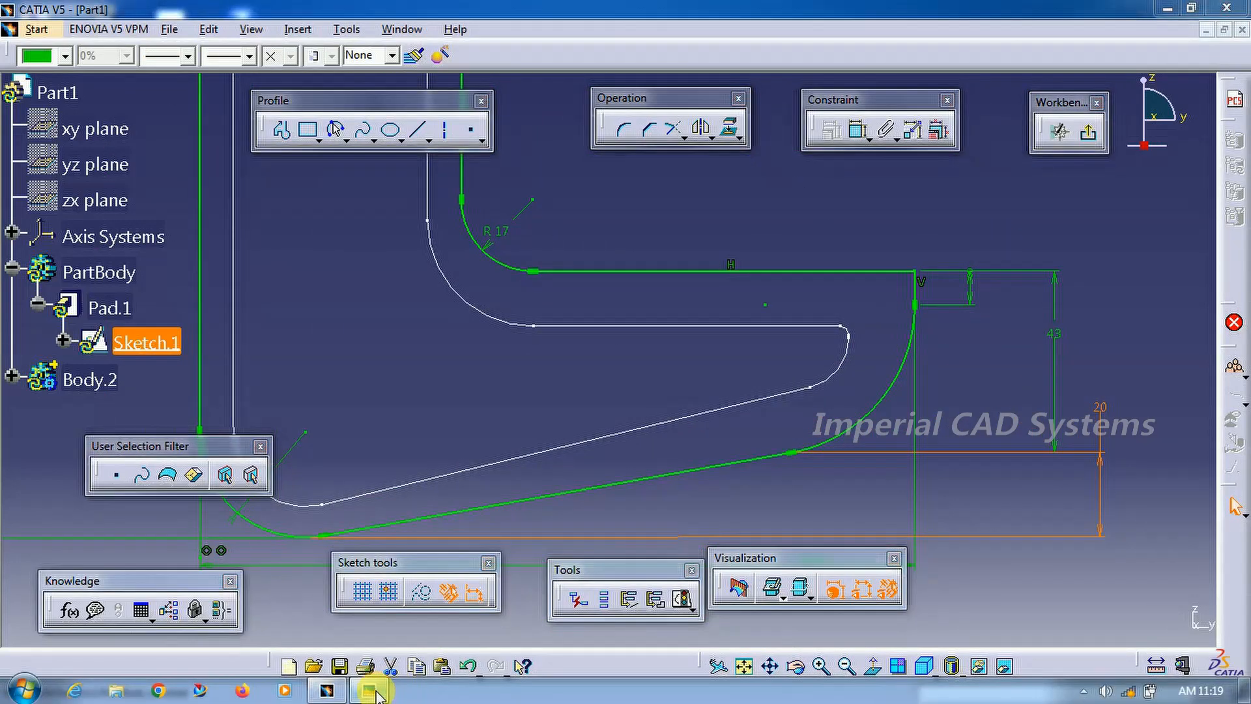
click(371, 687)
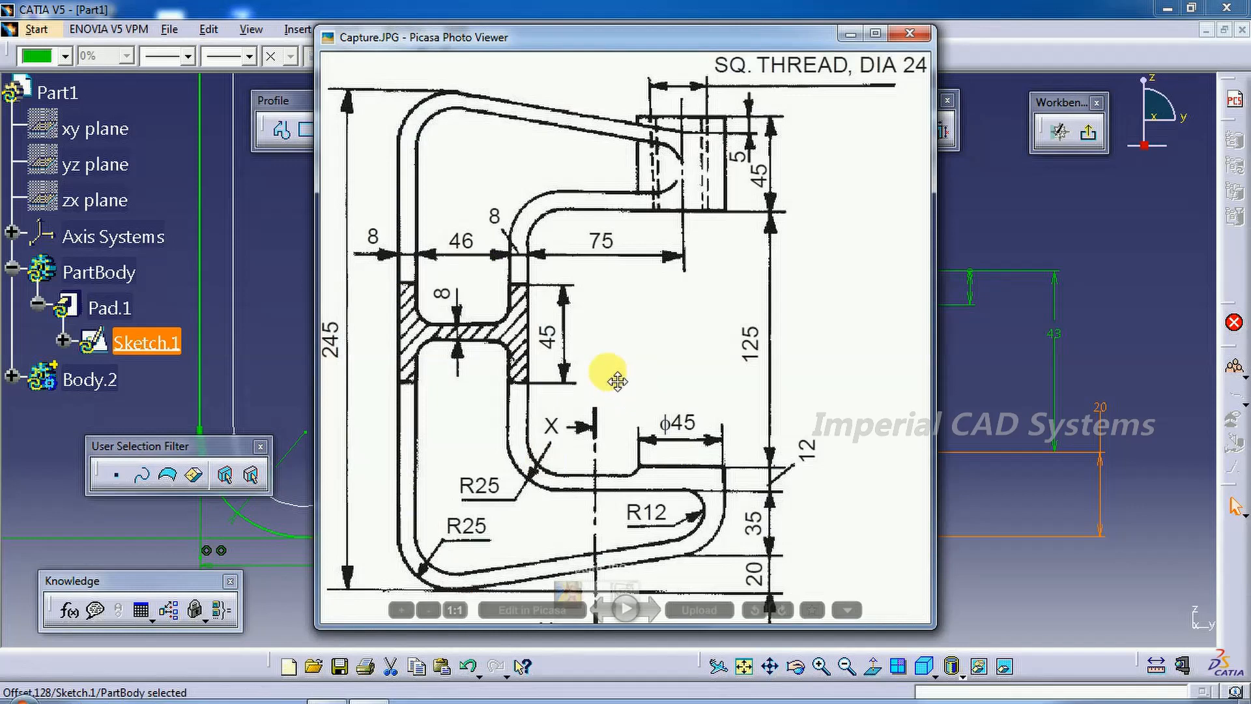
click(951, 358)
click(1088, 133)
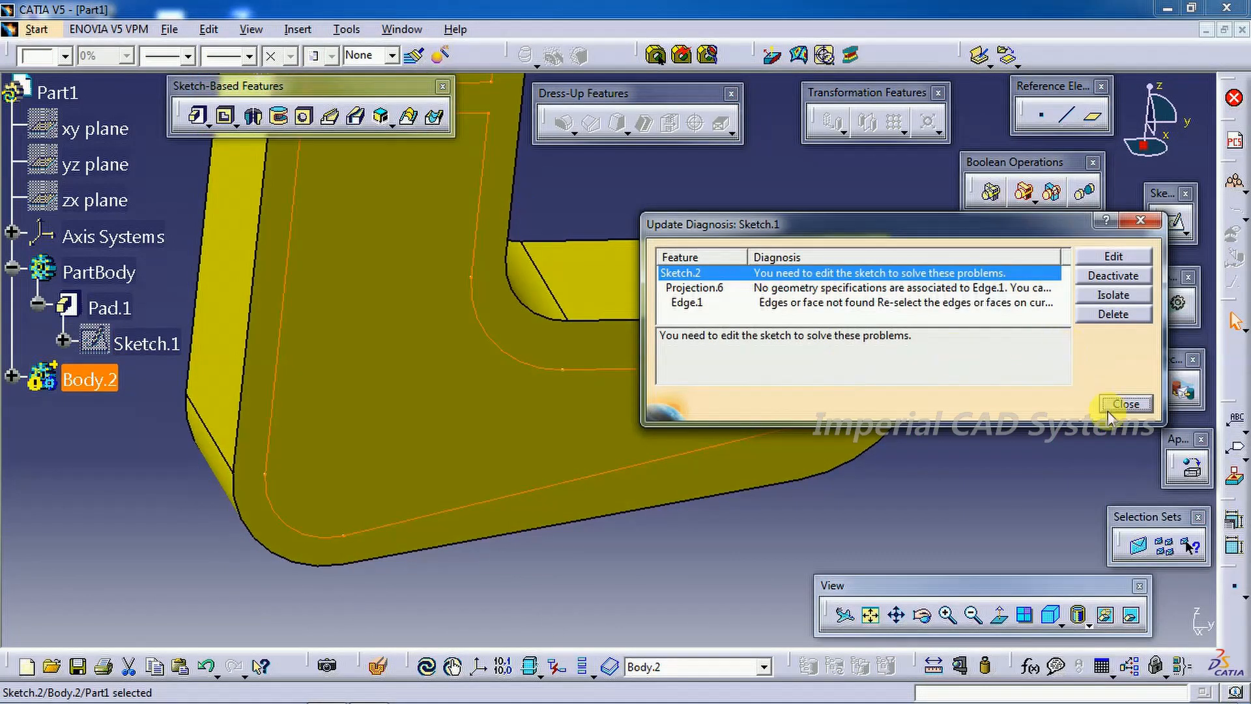
Open Sketch.2 for editing from the update diagnosis and delete the broken projected edge along the lower arm
click(1114, 257)
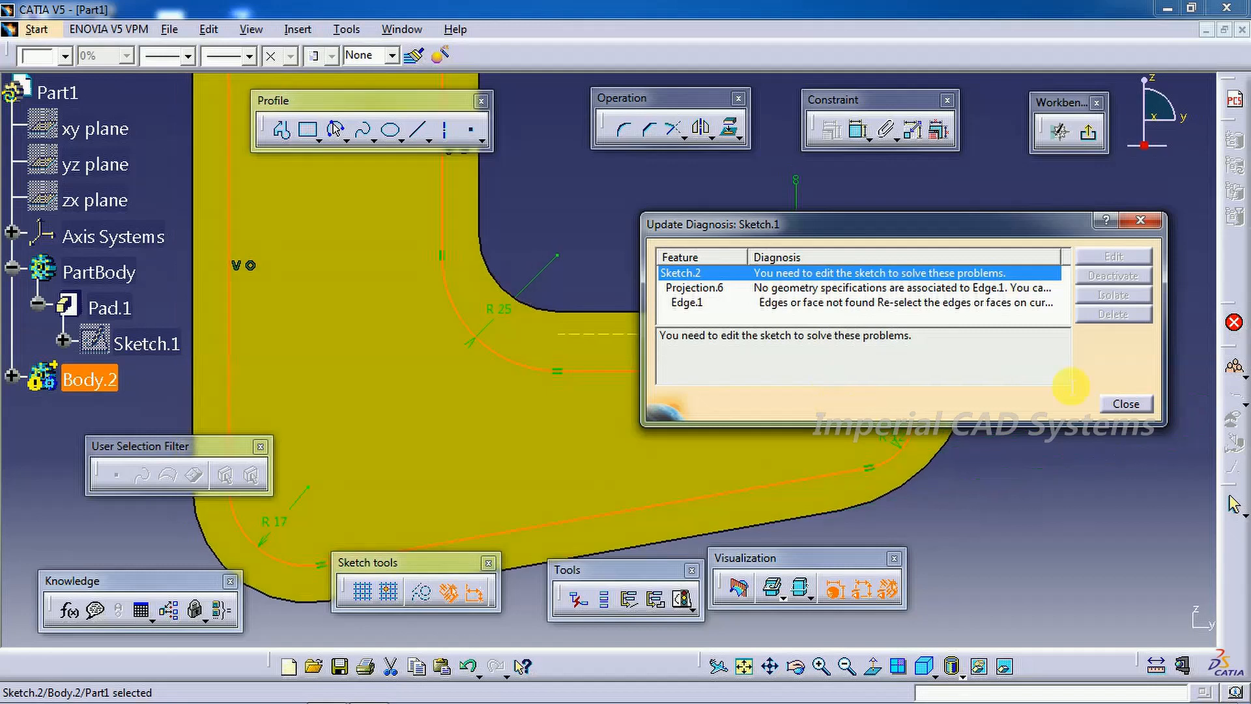
click(1126, 403)
middle_drag(889, 468, 820, 450)
right_click(792, 326)
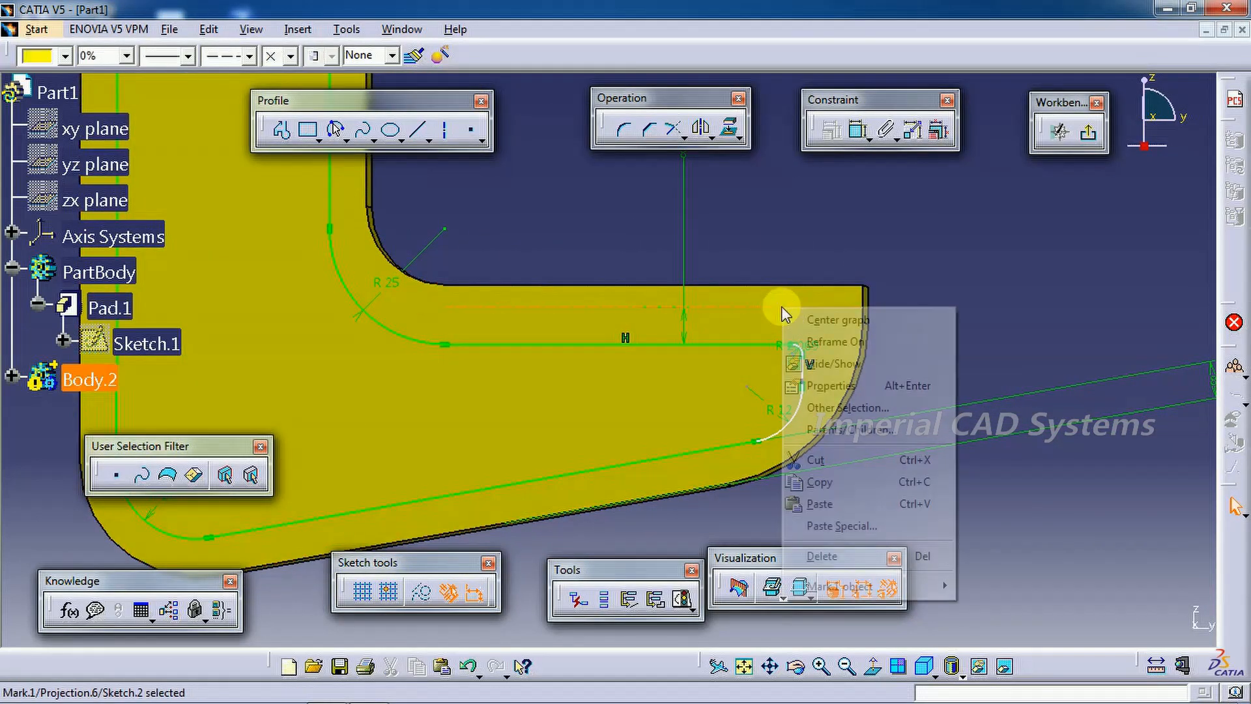
click(823, 556)
Check the wall thickness in the reference drawing and set the distance between the lower arm's upper edge and the recess's horizontal line to 8 mm
middle_drag(845, 378, 850, 451)
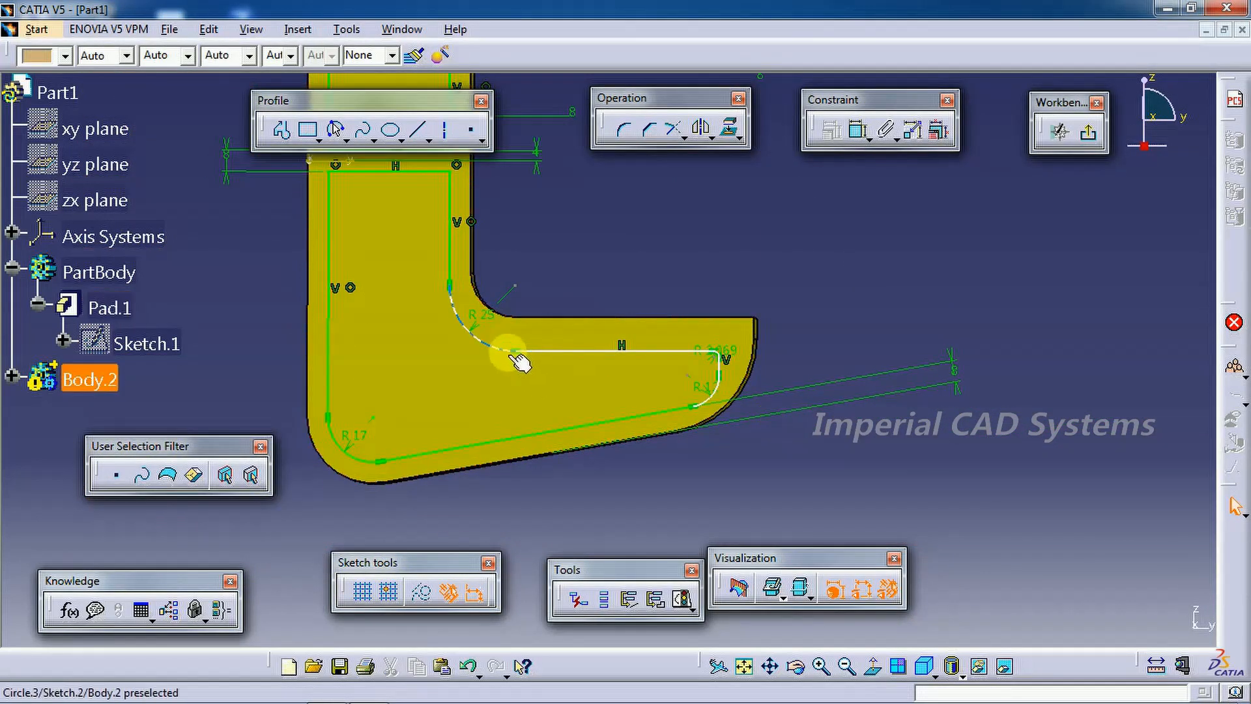
click(482, 347)
click(869, 663)
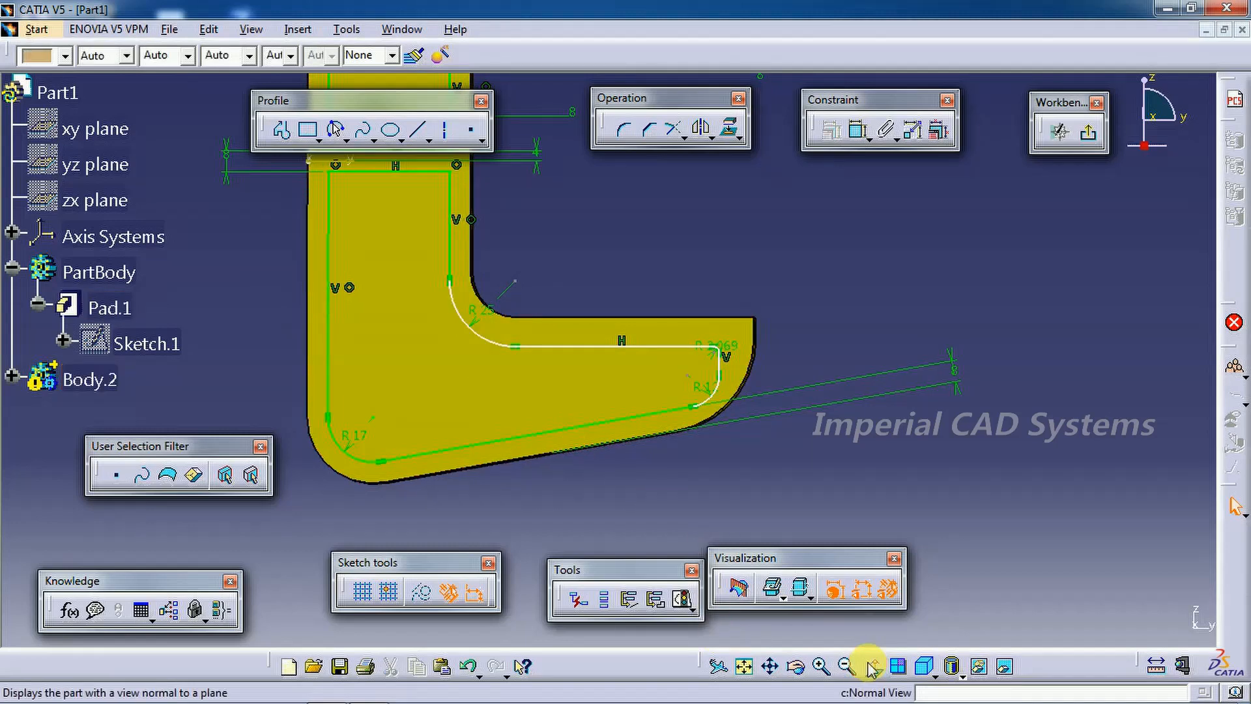
click(372, 684)
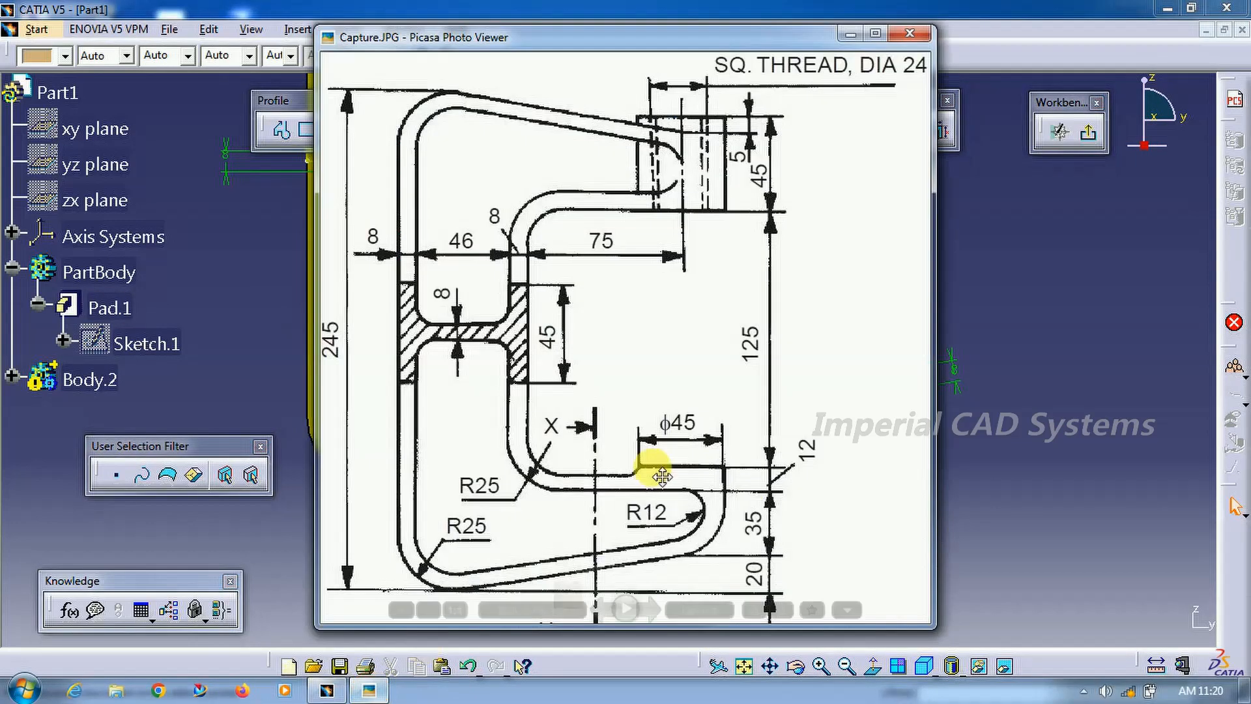
click(970, 259)
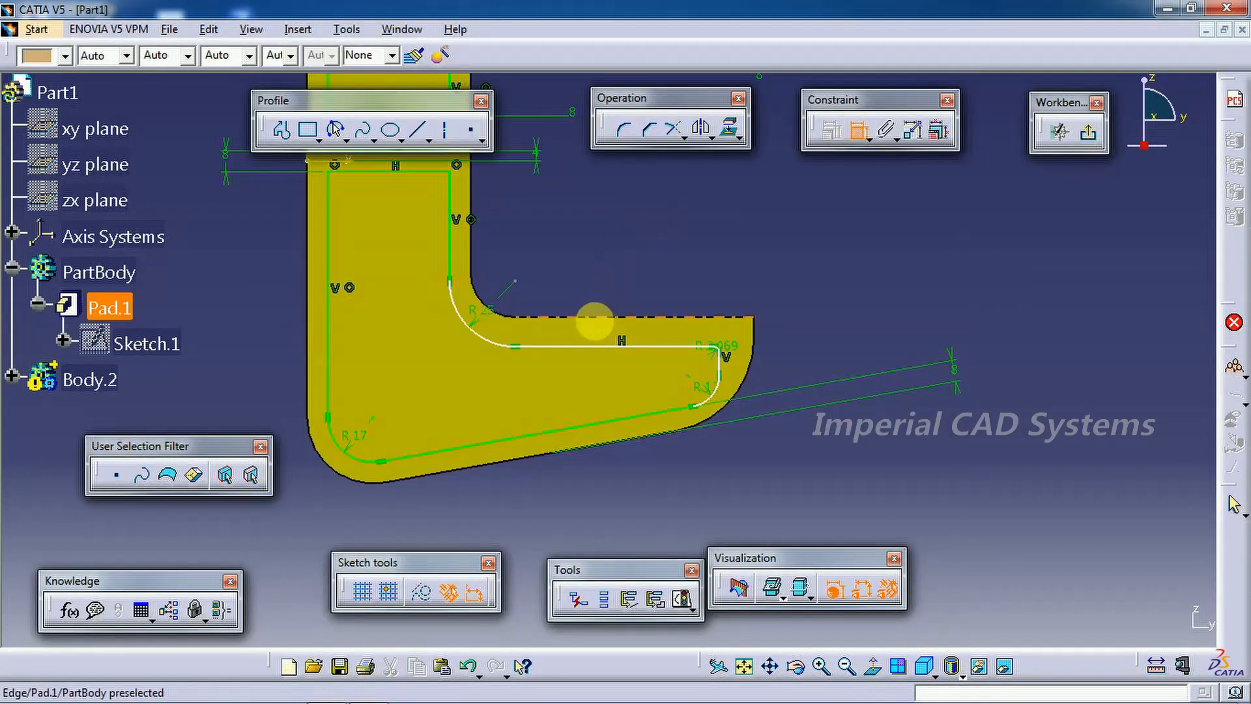
click(594, 319)
click(603, 351)
click(839, 287)
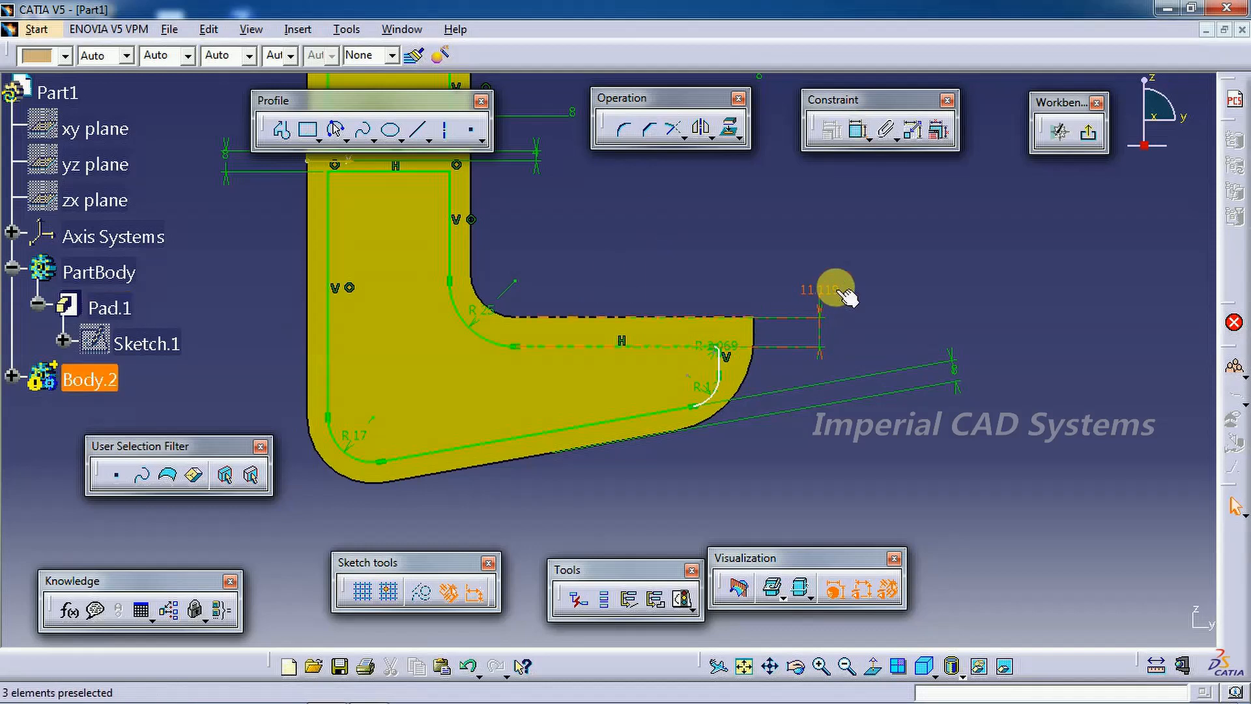
double_click(830, 286)
key(Return)
click(863, 336)
mouse_move(799, 417)
middle_down()
mouse_move(808, 346)
mouse_move(783, 417)
middle_up()
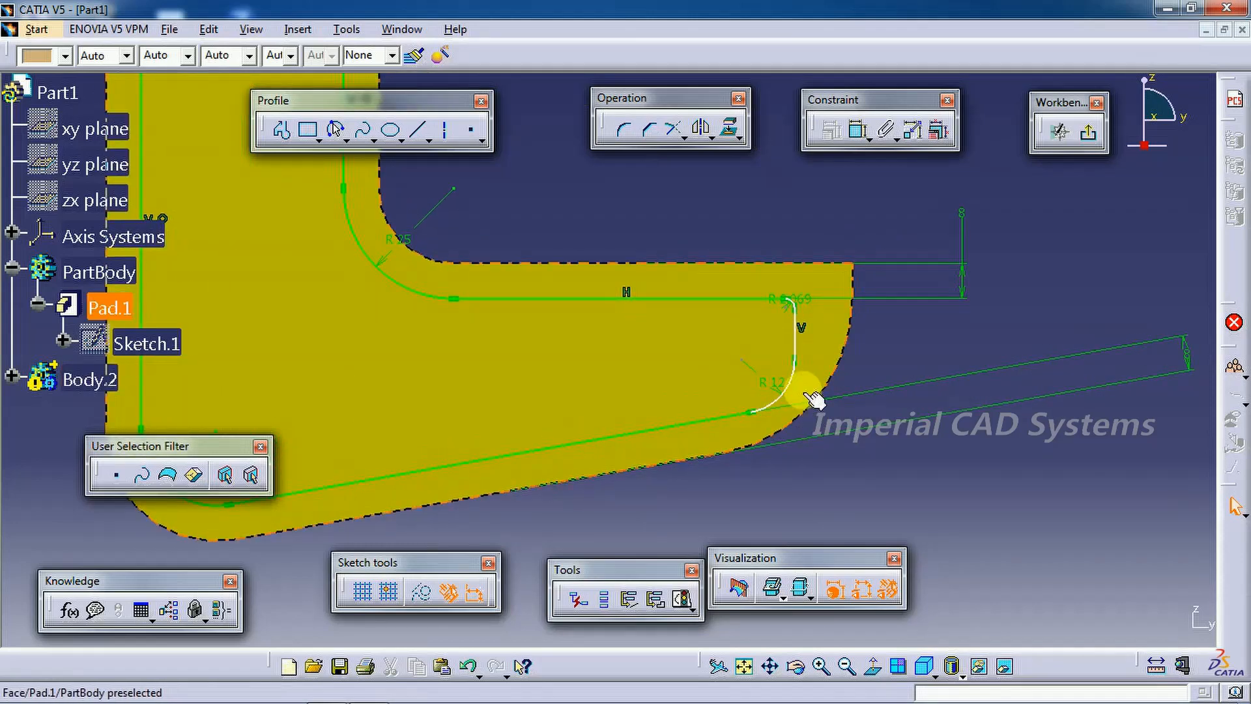
middle_drag(897, 376, 828, 373)
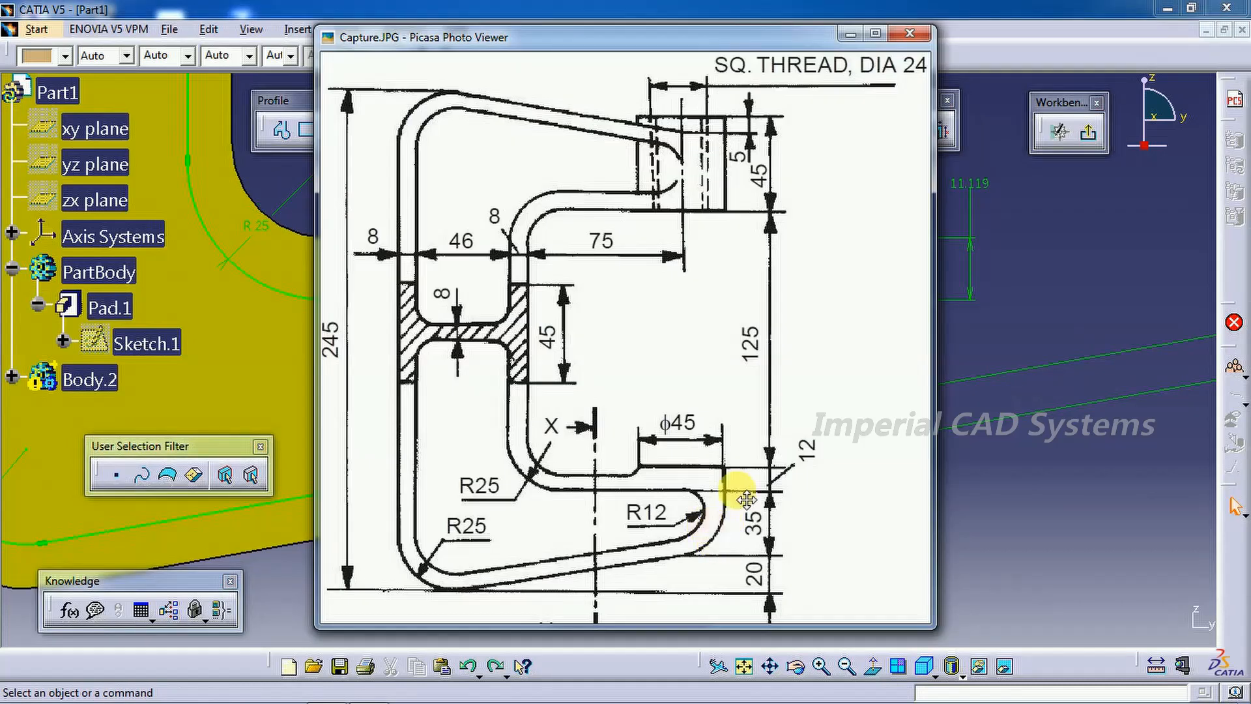
Set the distance between the recess's slanted lower line and the lower arm's outer slanted edge to 8 mm
click(850, 36)
mouse_move(774, 448)
middle_down()
mouse_move(706, 429)
mouse_move(747, 334)
middle_up()
click(858, 131)
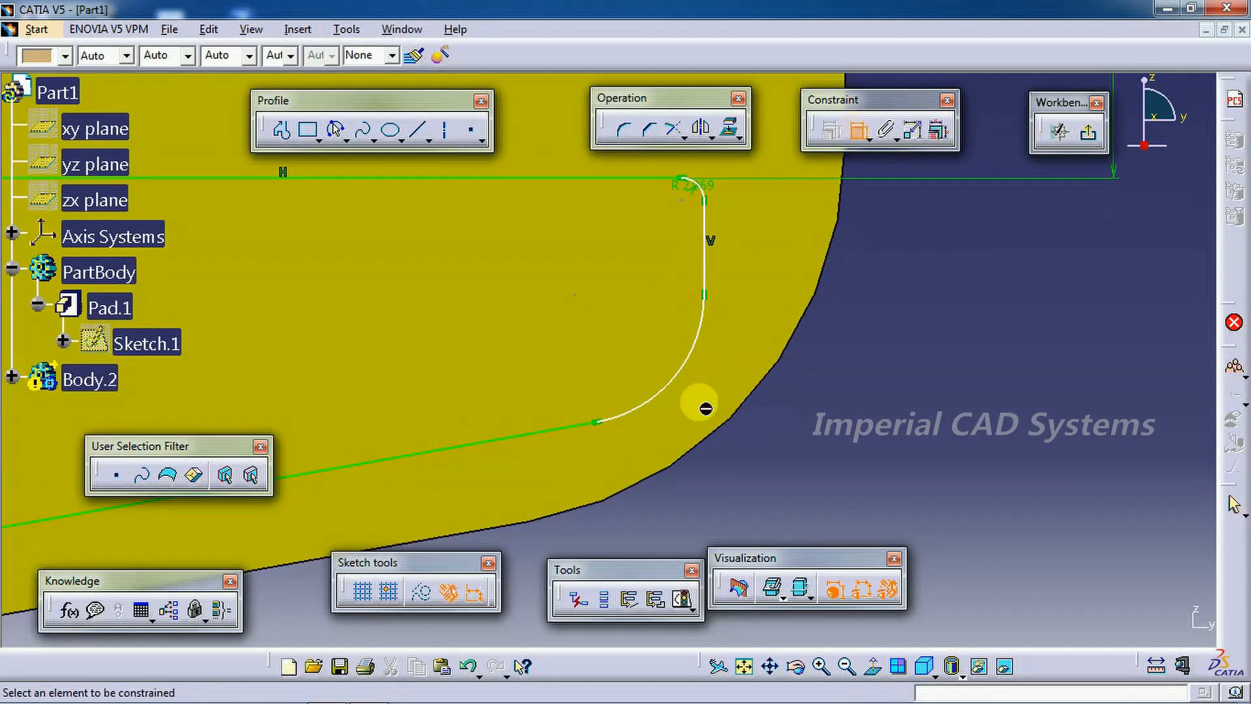
click(685, 391)
click(873, 344)
double_click(866, 336)
text(8)
key(Return)
click(830, 358)
middle_drag(829, 361, 889, 488)
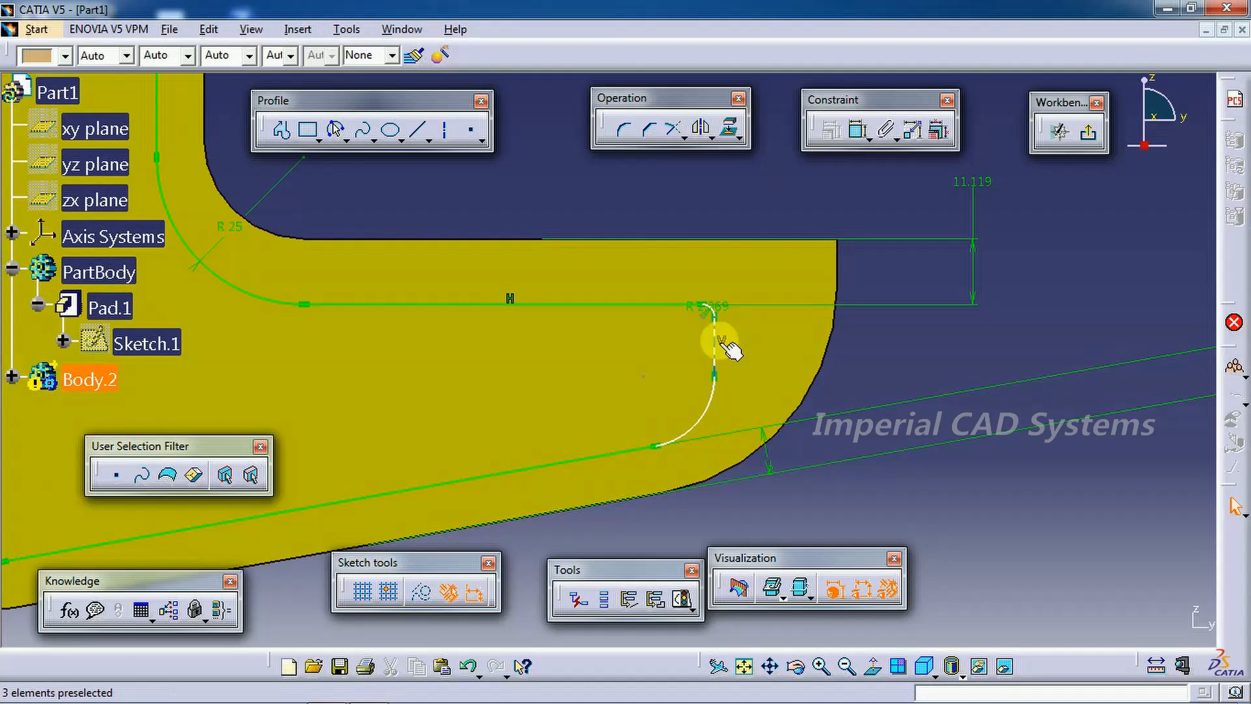
Check the end radius in the reference drawing and dimension the recess's larger lower end arc at R12
click(377, 686)
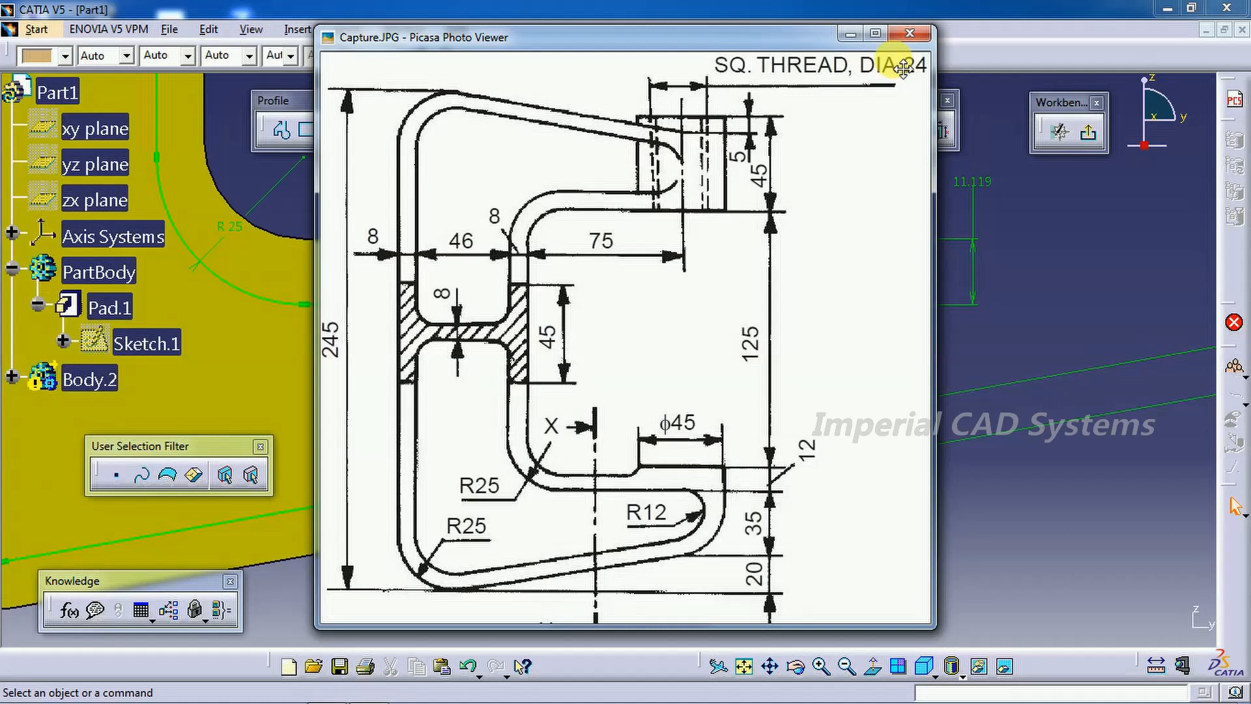
click(848, 35)
scroll(721, 358, up, 3)
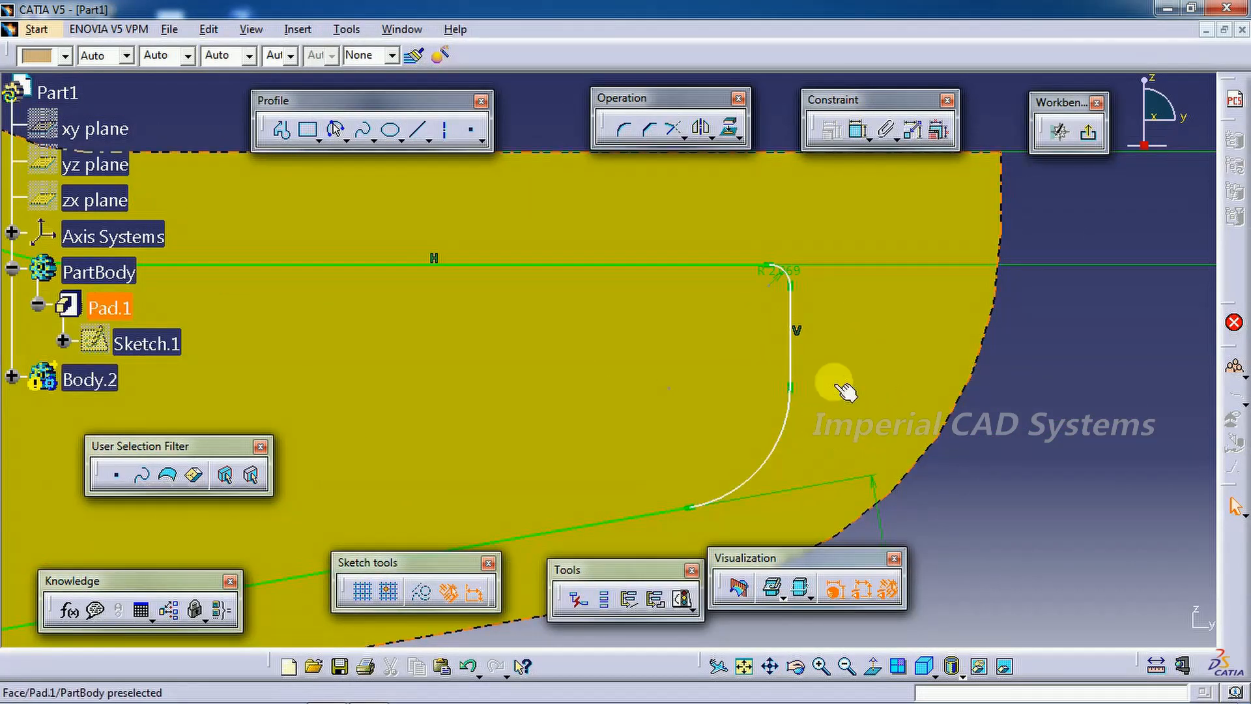
click(846, 131)
click(791, 424)
click(987, 484)
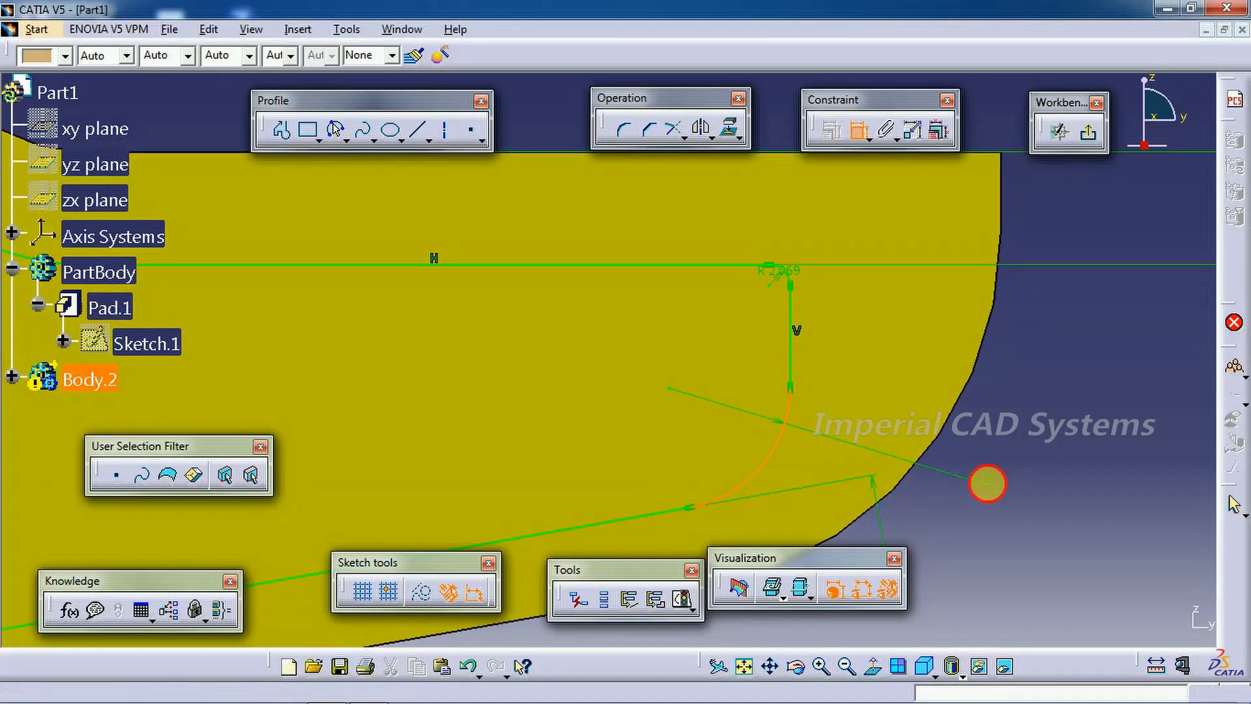
mouse_move(1005, 483)
middle_down()
mouse_move(937, 359)
mouse_move(947, 410)
middle_up()
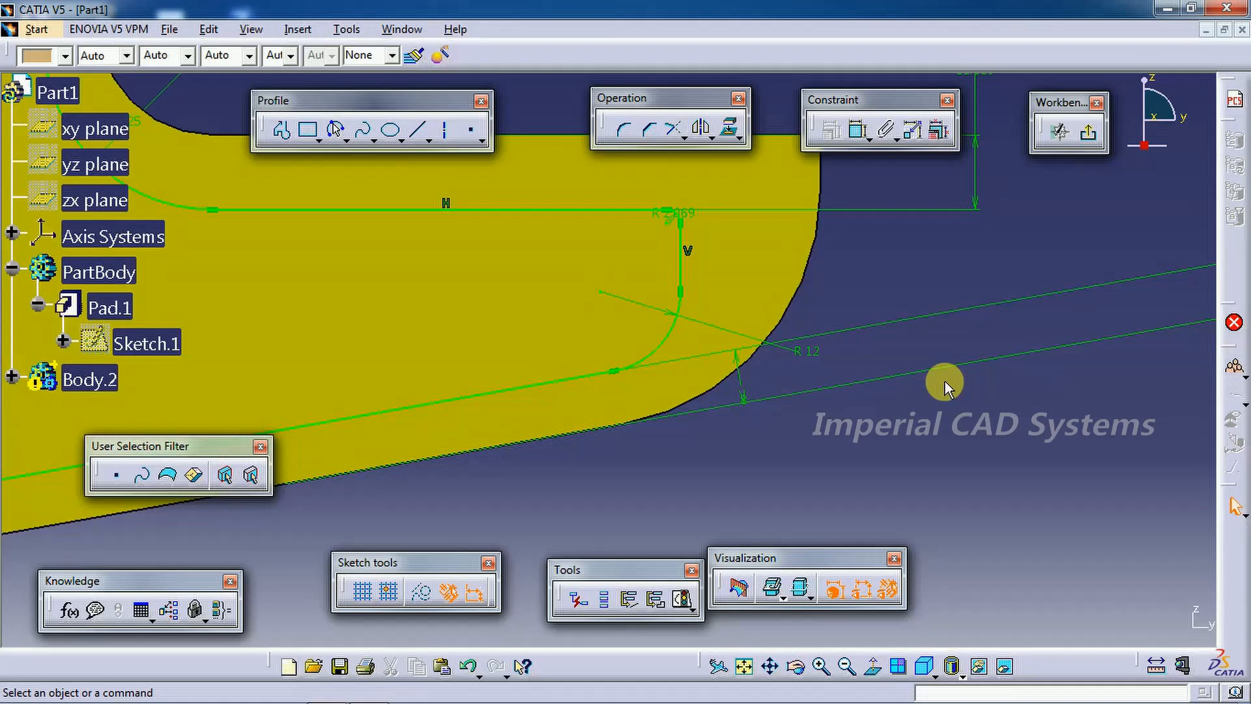
mouse_move(947, 388)
middle_down()
mouse_move(958, 475)
mouse_move(984, 380)
middle_up()
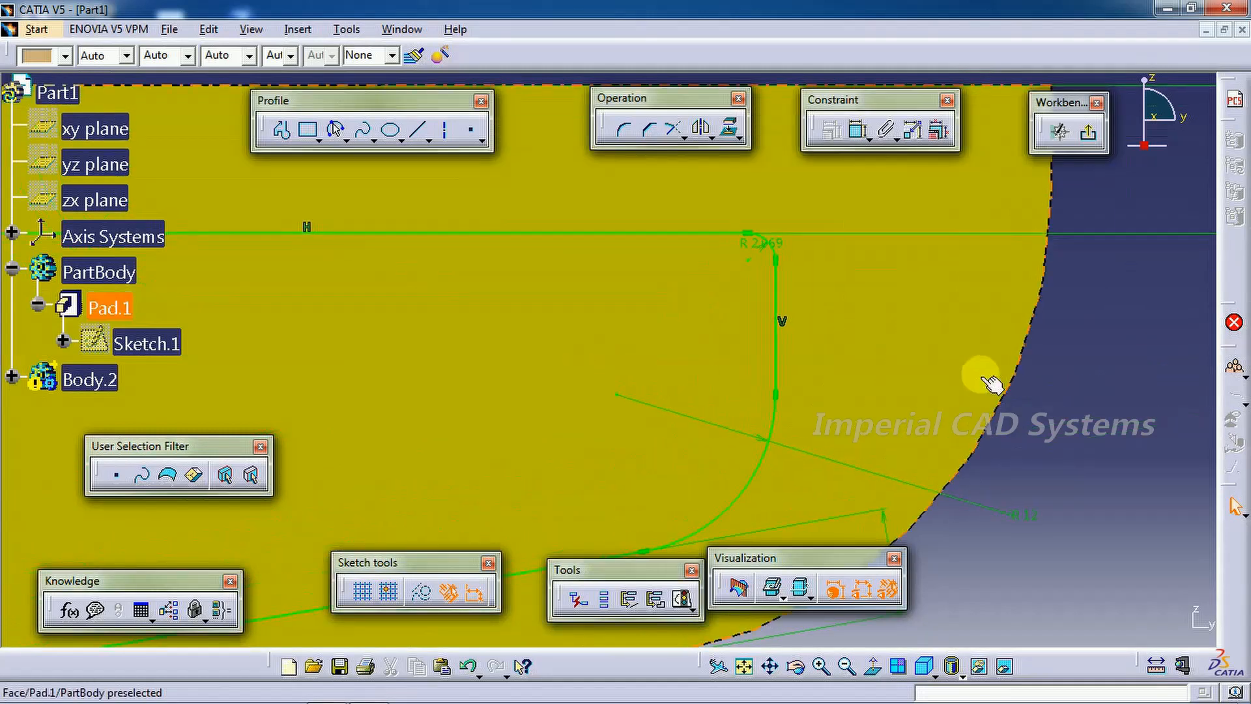
Set the radius of the recess's small upper end arc to 6 mm and exit the sketch
click(373, 688)
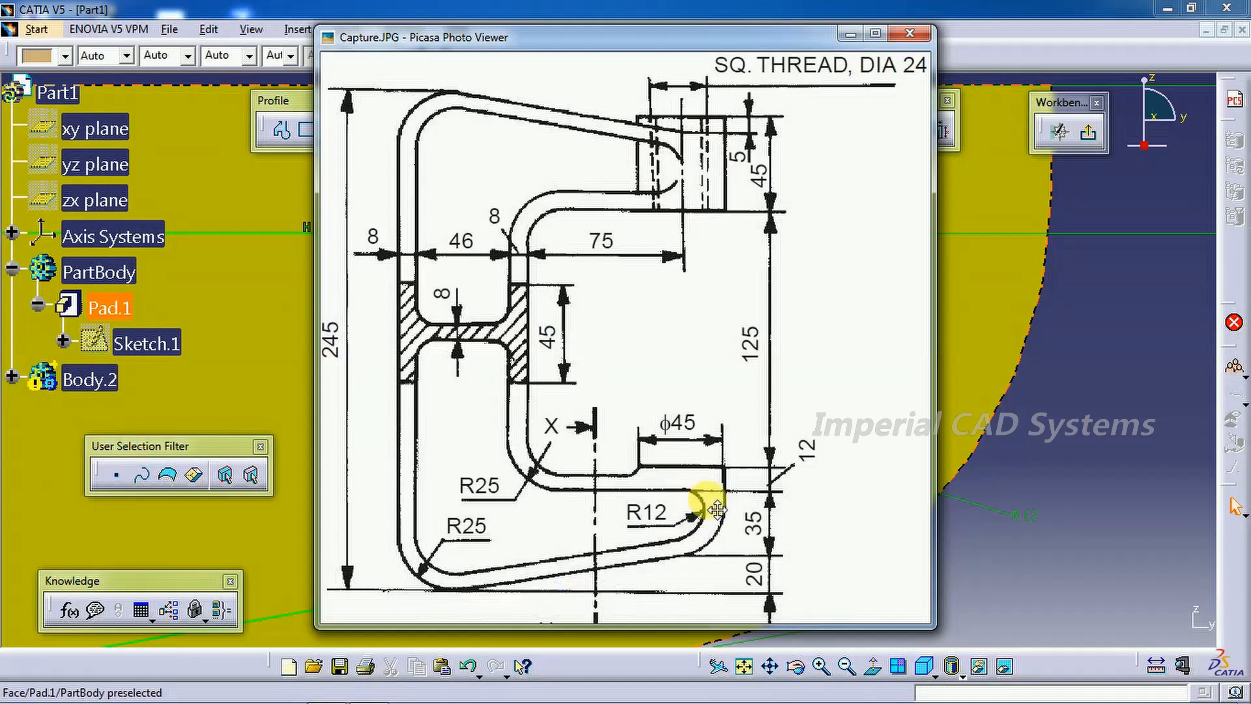
click(851, 35)
double_click(771, 311)
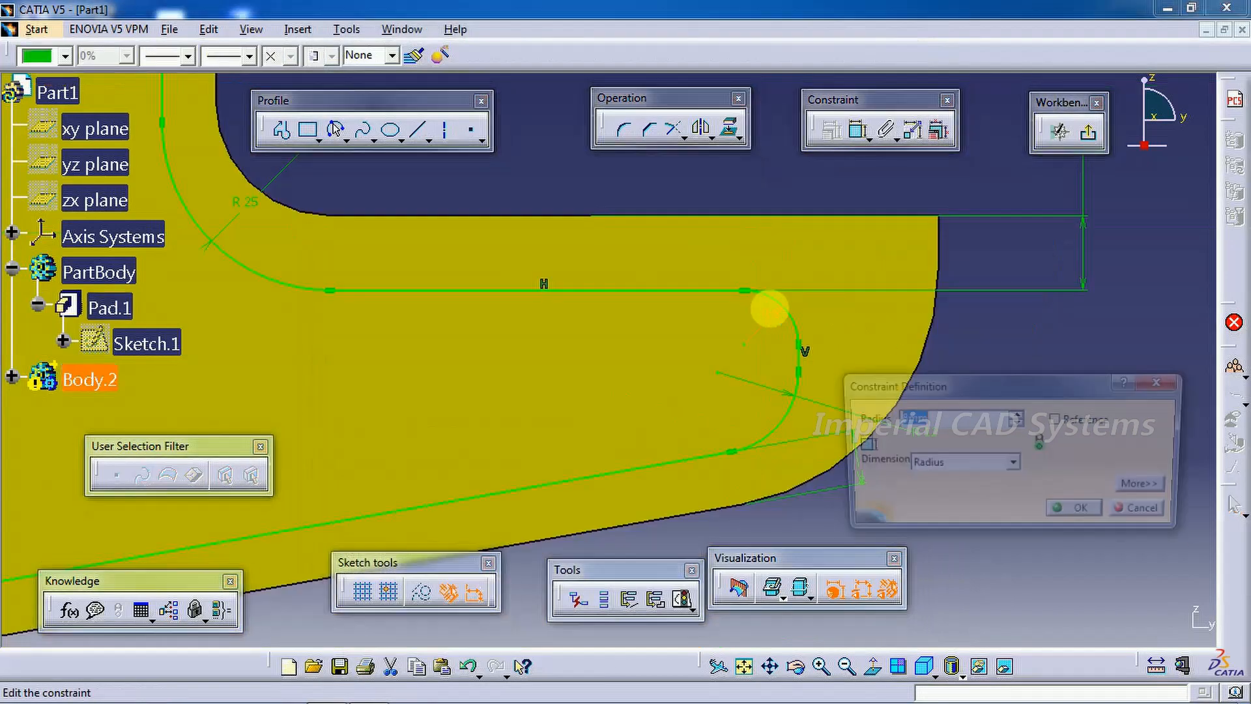
text(6)
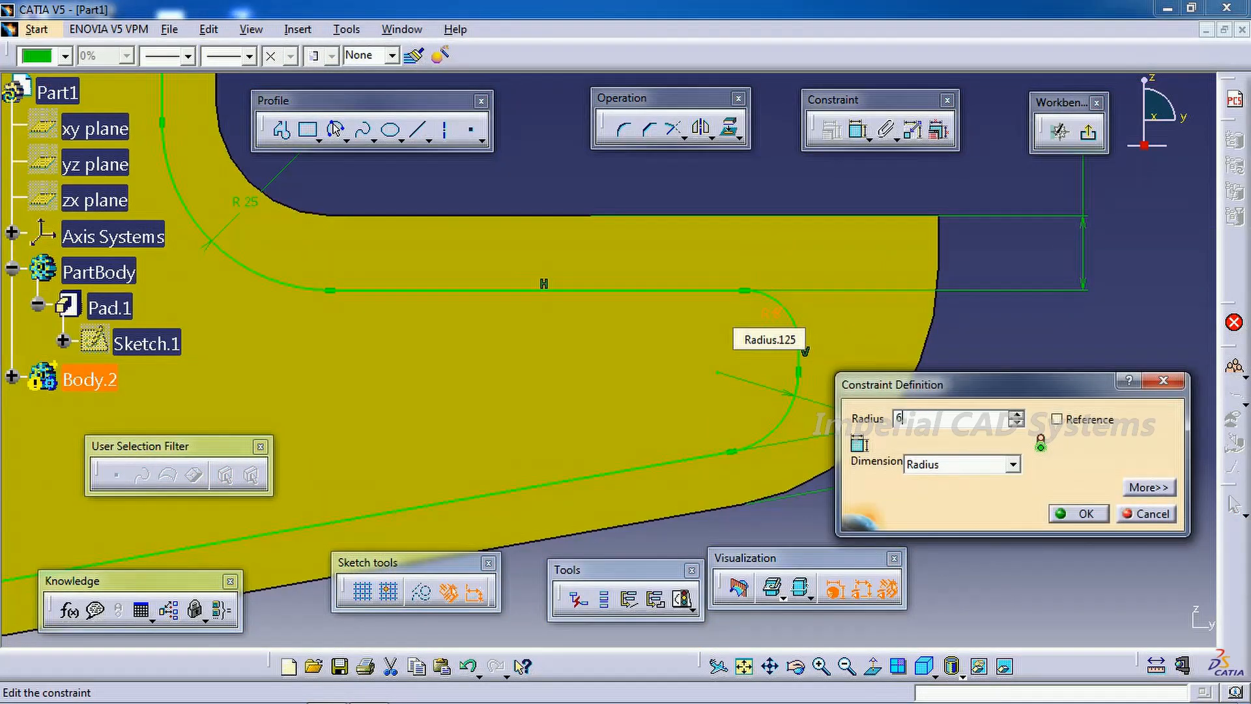
key(Return)
click(1088, 133)
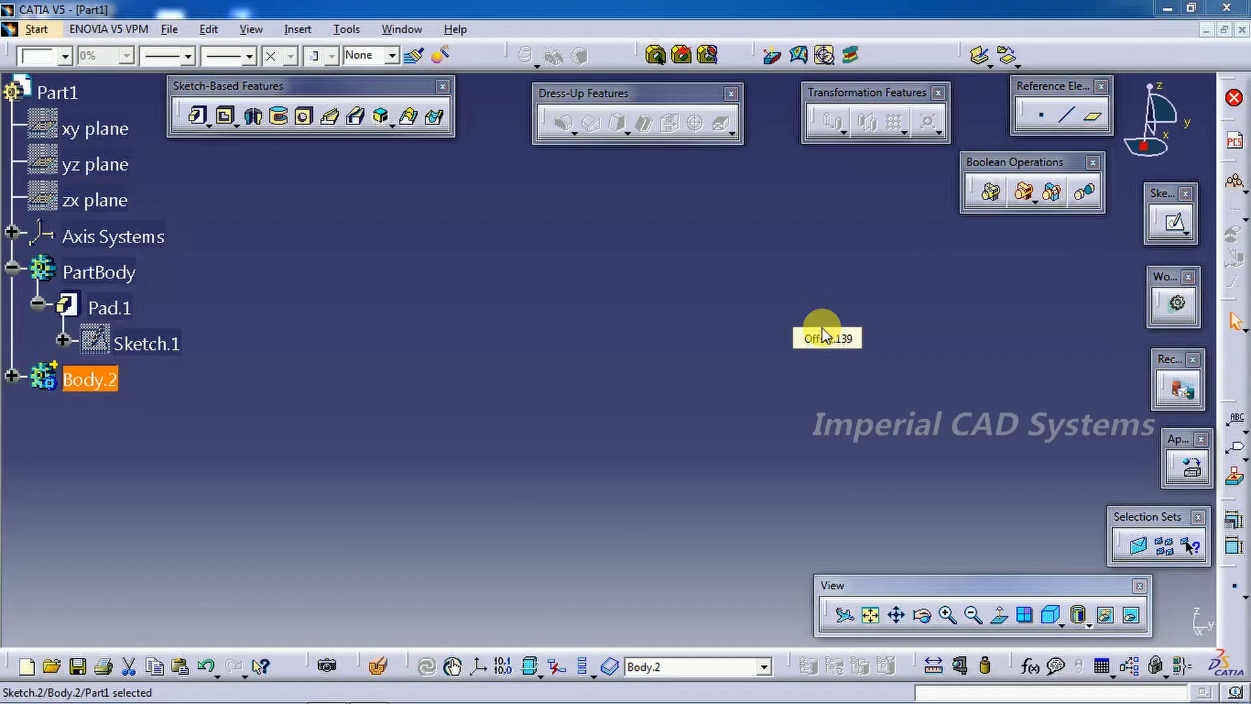
Check the section in the reference drawing and create a pocket from Sketch.2 with a depth of 45/2 mm
middle_drag(748, 340, 766, 442)
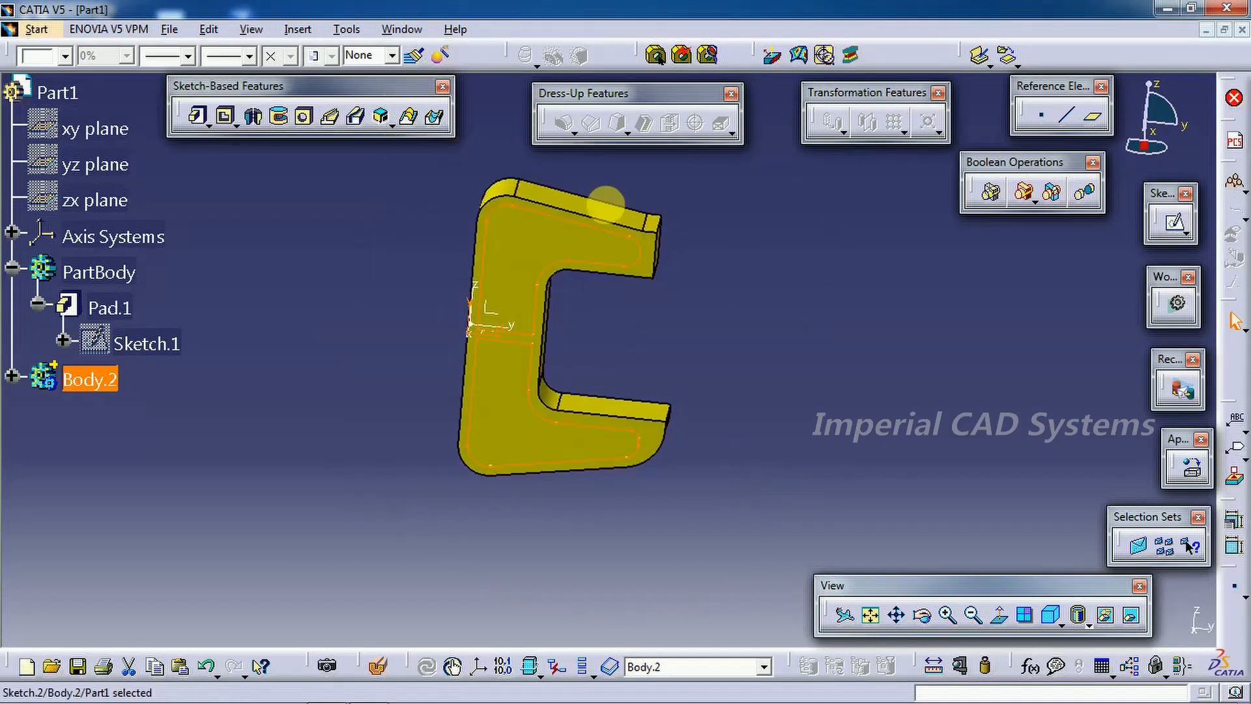
click(226, 119)
middle_drag(617, 336, 494, 326)
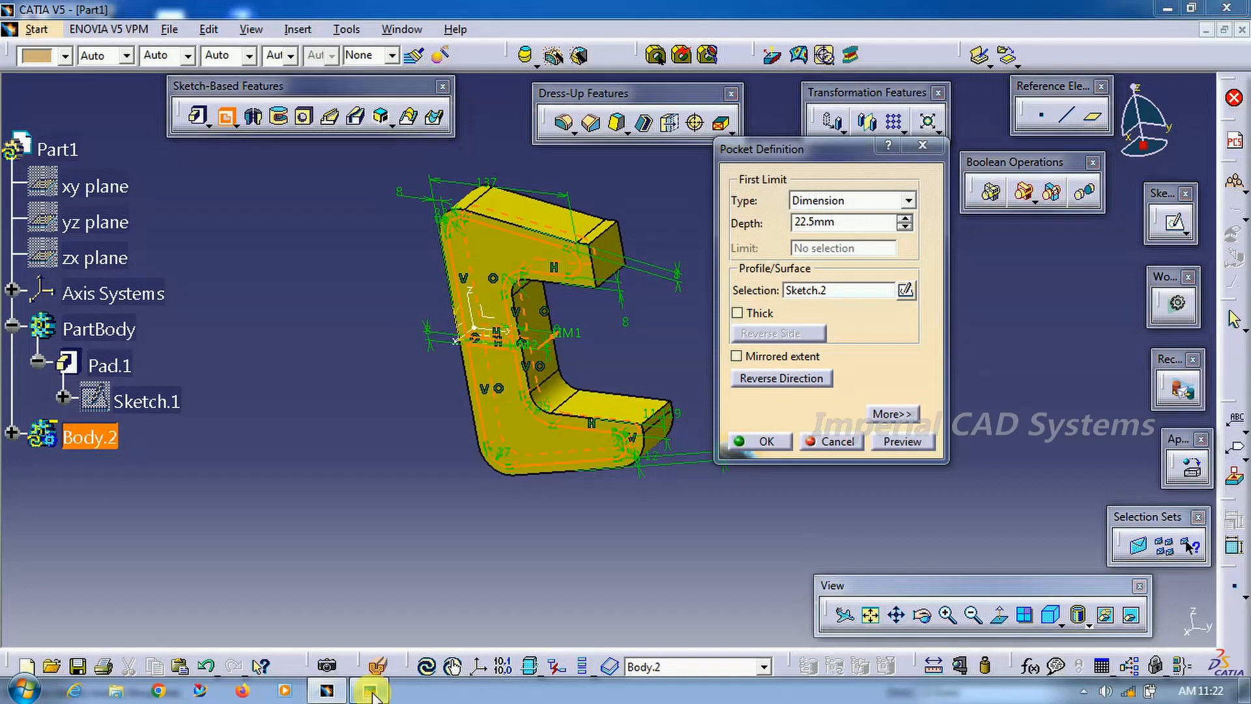
click(326, 690)
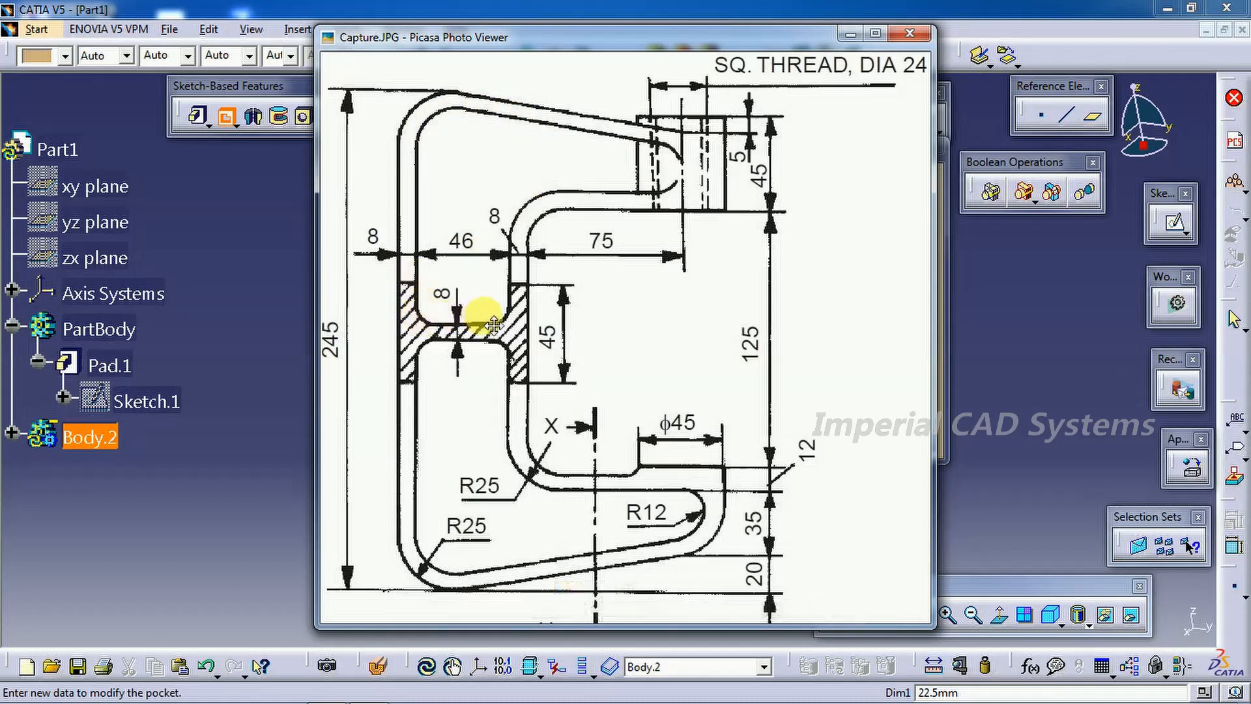
click(850, 34)
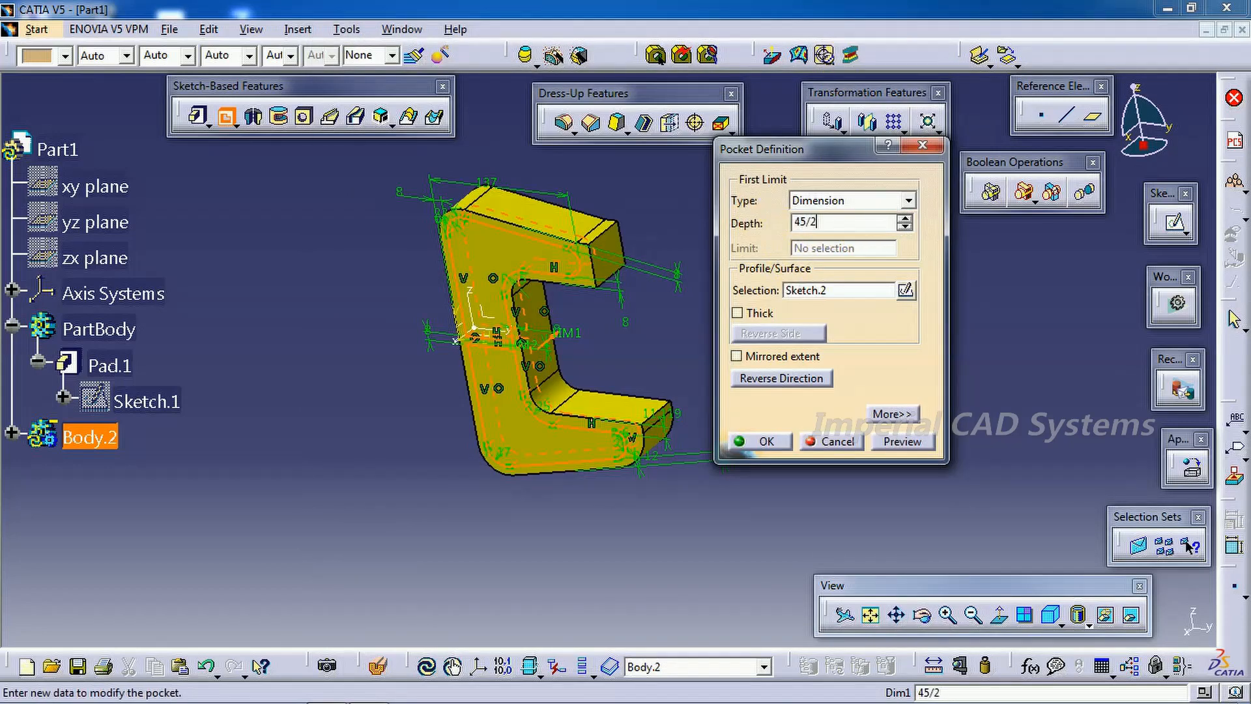
key(Return)
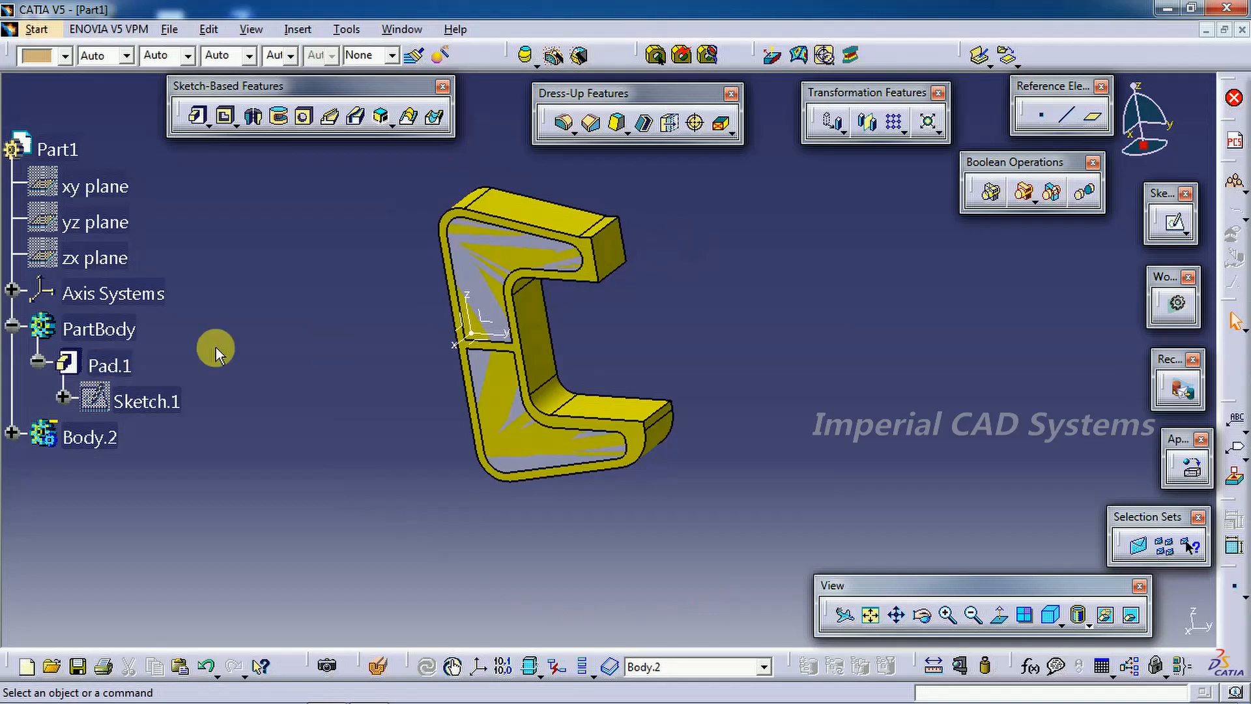
Change the depth of Pocket.1 in Body.2 to 18.5 mm
click(14, 434)
double_click(122, 472)
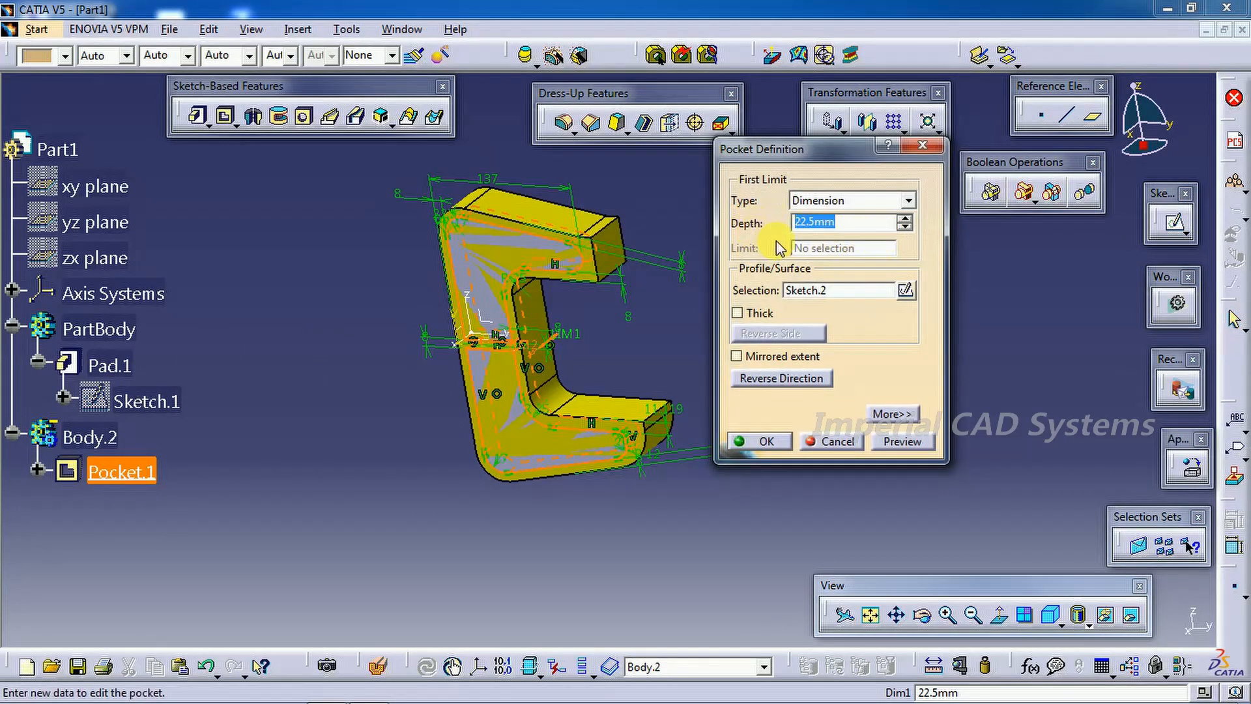
text(18.5)
key(Return)
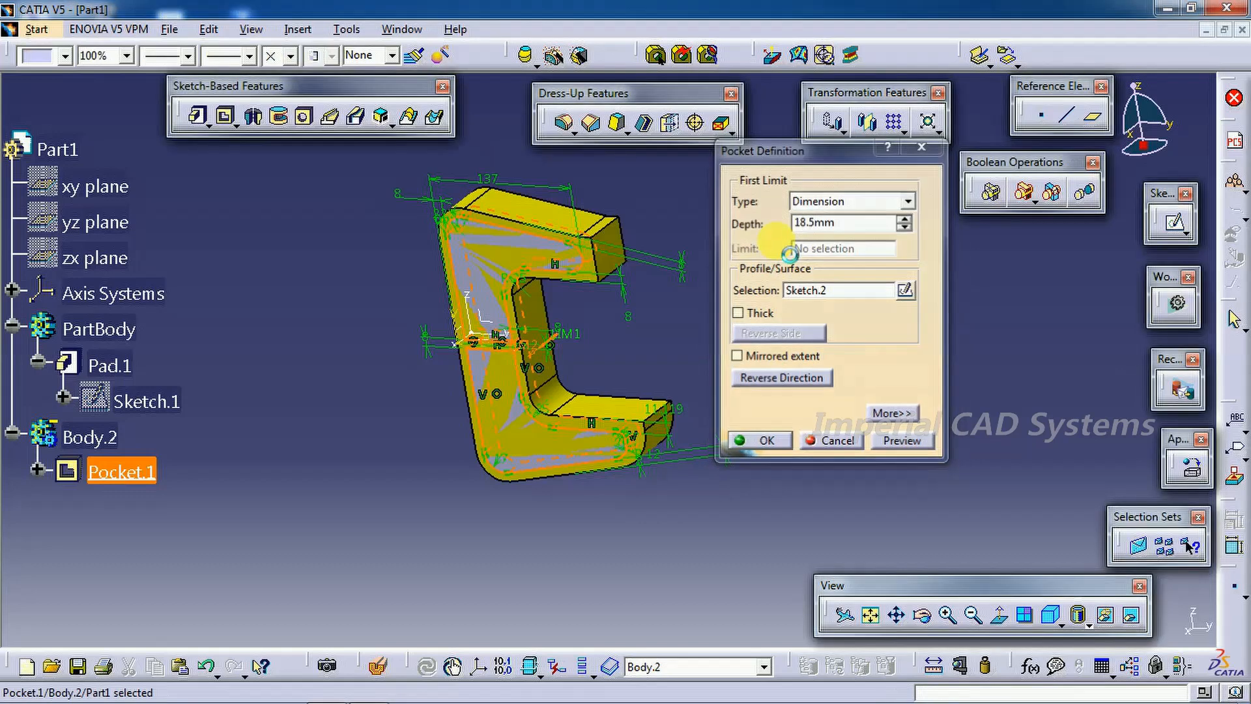
Mirror the recess pocket about the frame's mid-plane
click(866, 121)
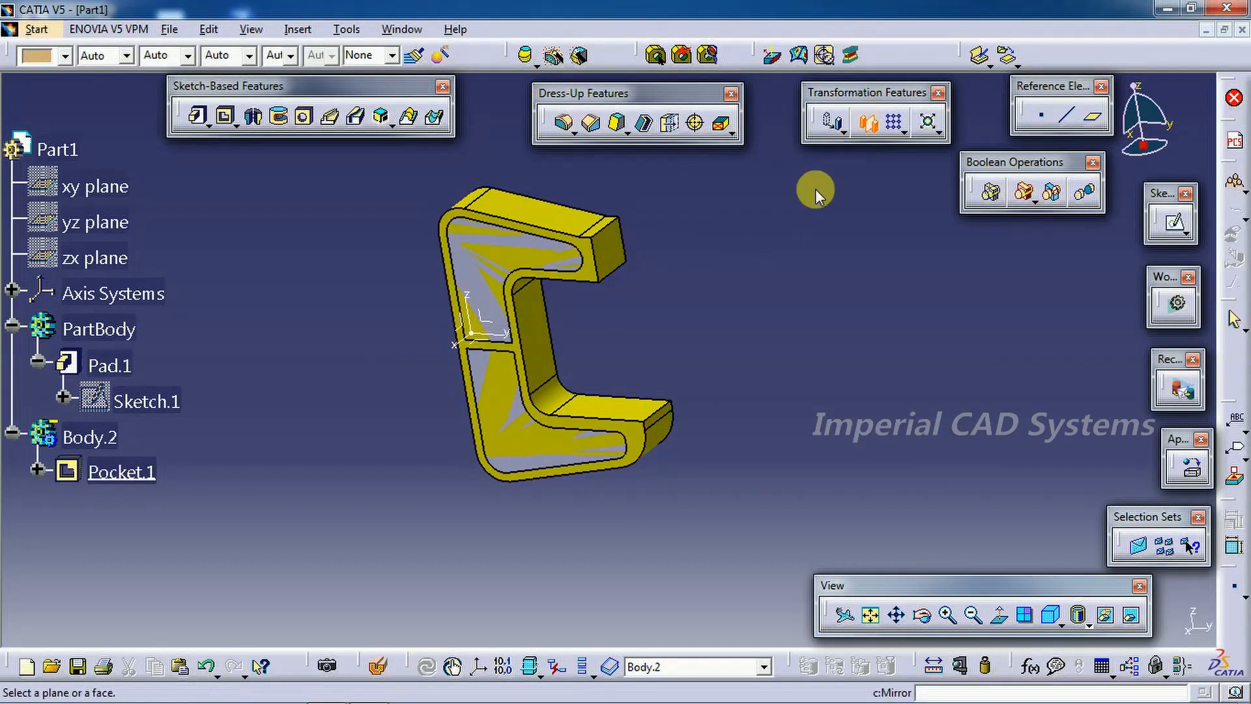
click(497, 324)
click(1061, 301)
Colour Body.2 light red and subtract it from PartBody with the Remove Boolean operation
click(95, 437)
click(66, 57)
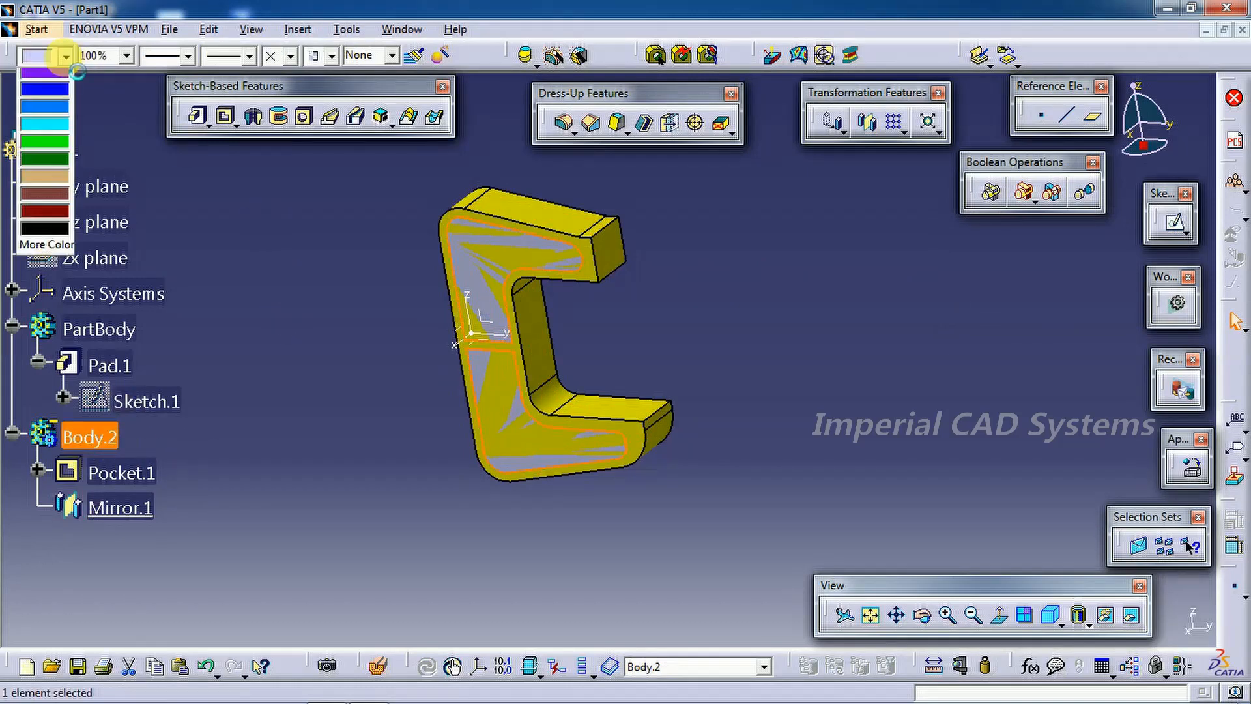
click(52, 187)
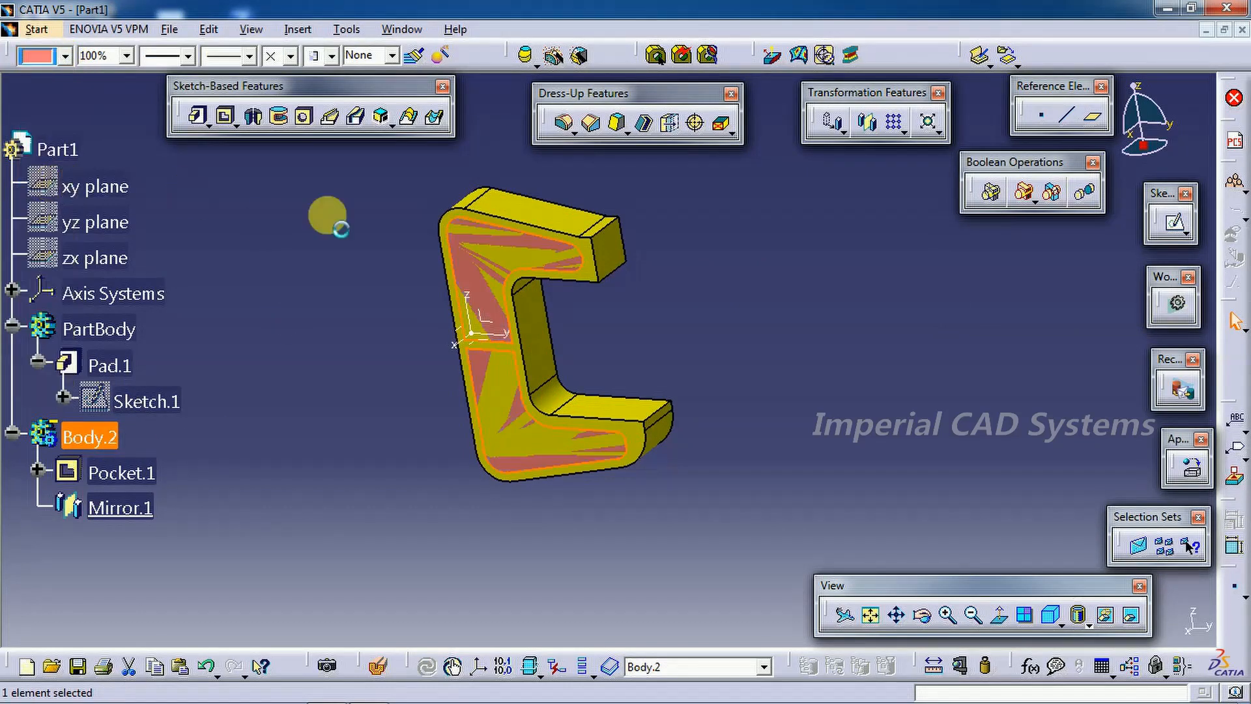
right_click(104, 437)
mouse_move(168, 430)
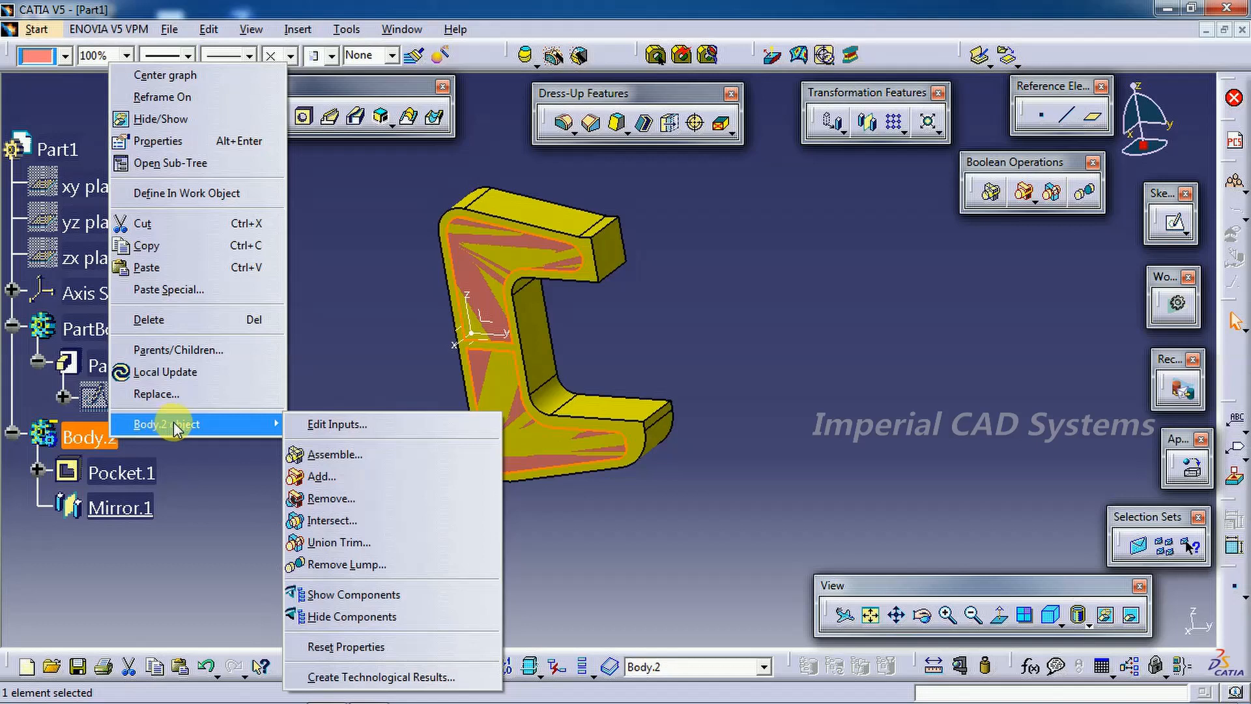
click(344, 499)
middle_drag(343, 414, 436, 435)
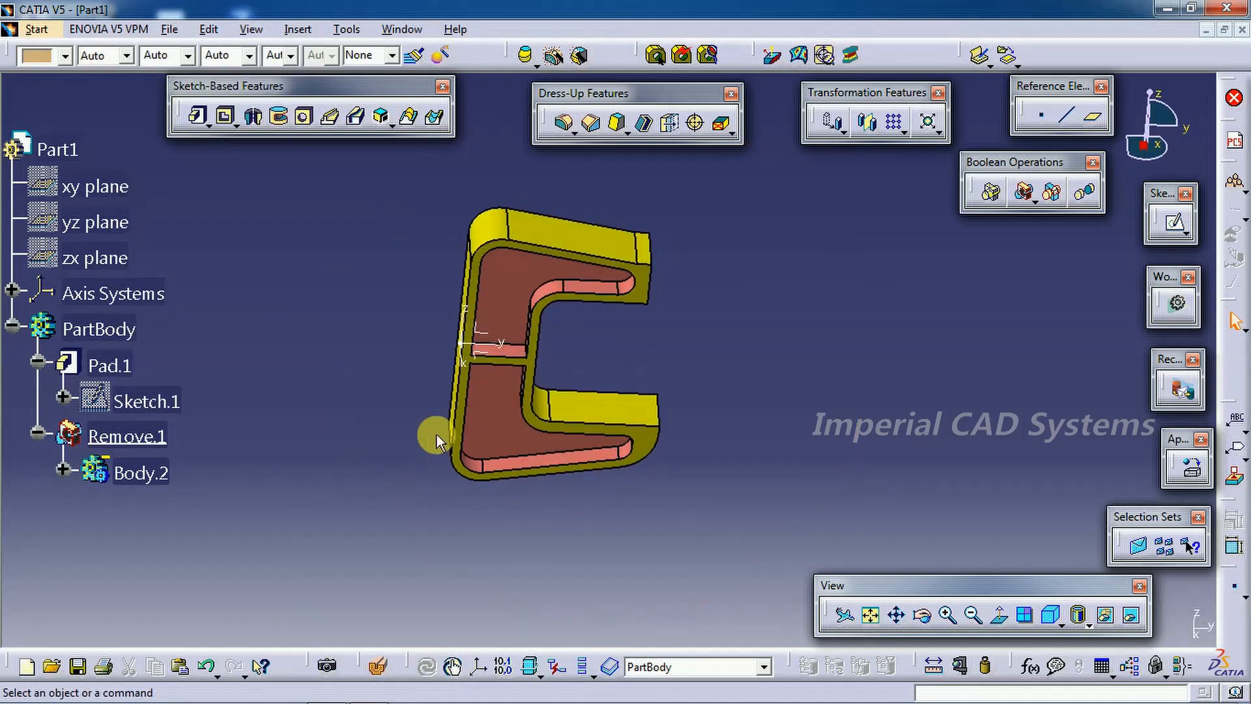
Check the boss in the reference drawing, insert a new body and start a sketch on the upper arm's underside
click(369, 690)
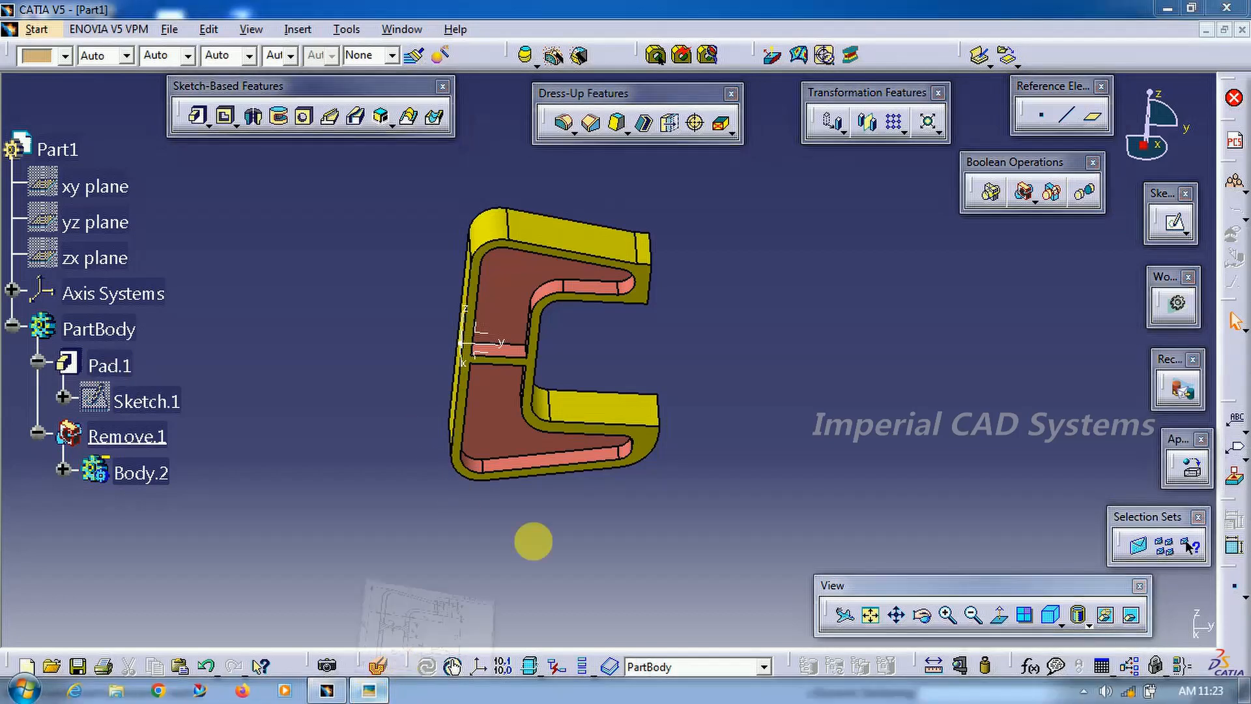
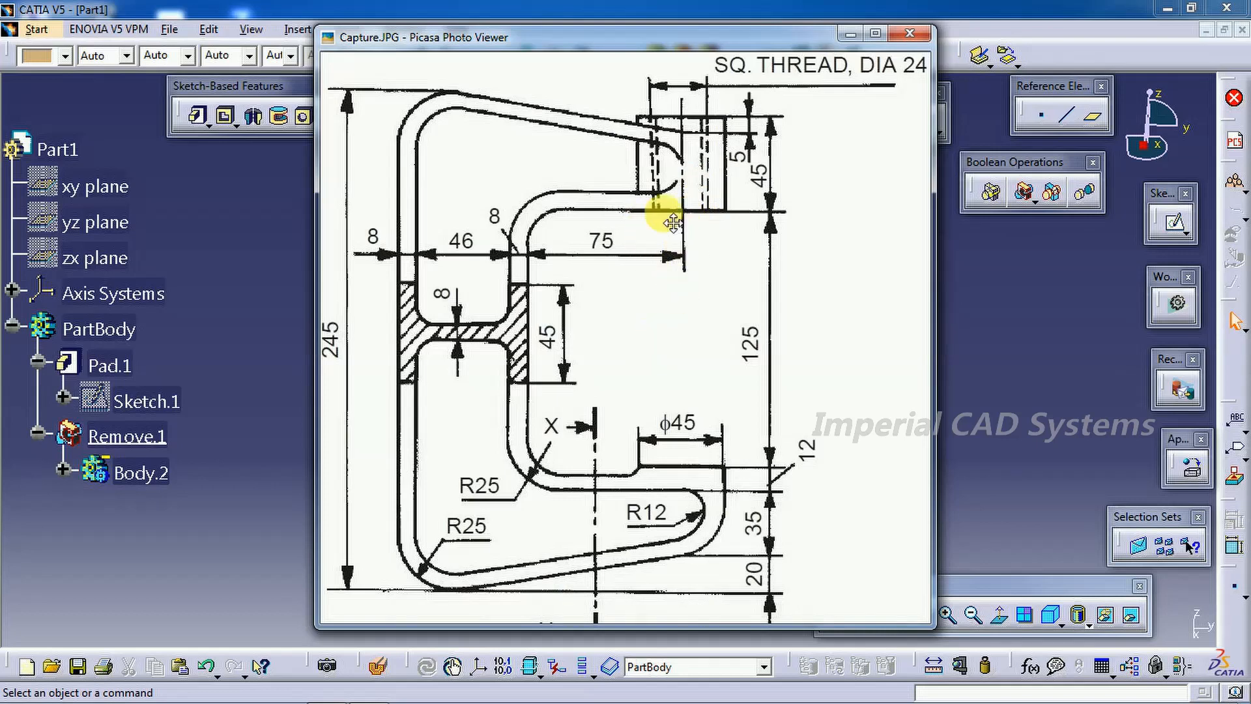
click(853, 35)
middle_drag(631, 334, 621, 150)
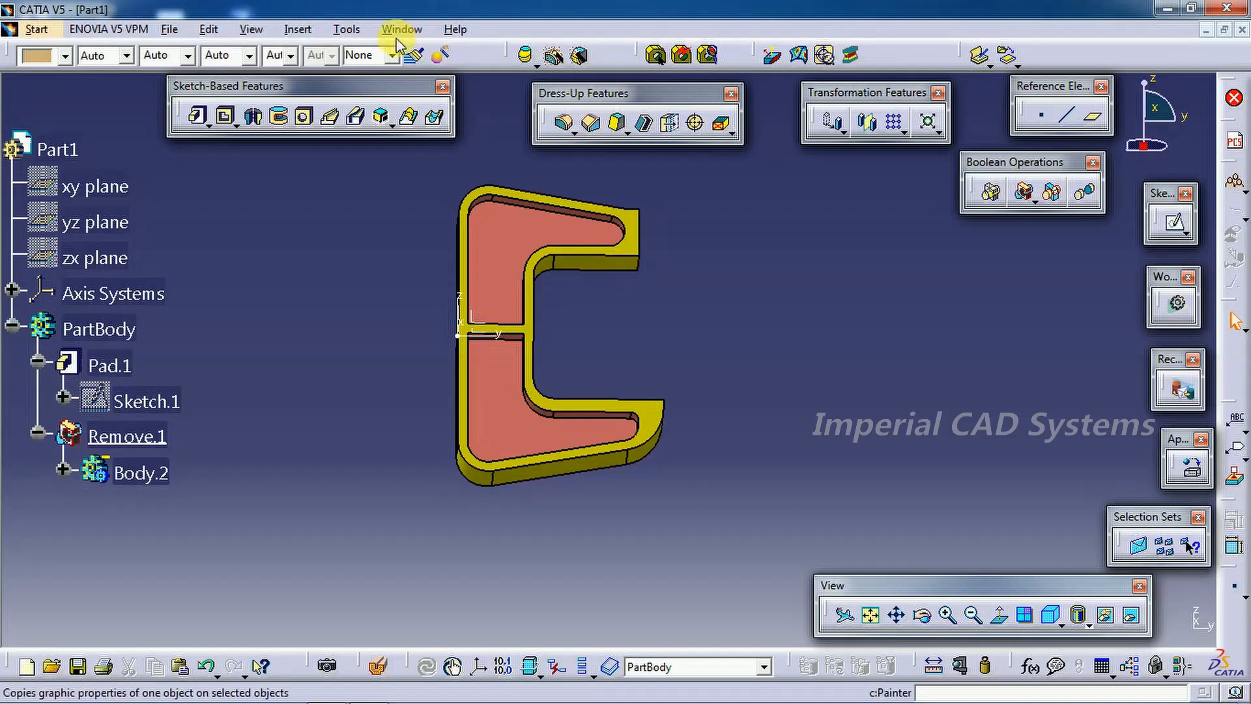
click(297, 29)
click(309, 44)
click(595, 263)
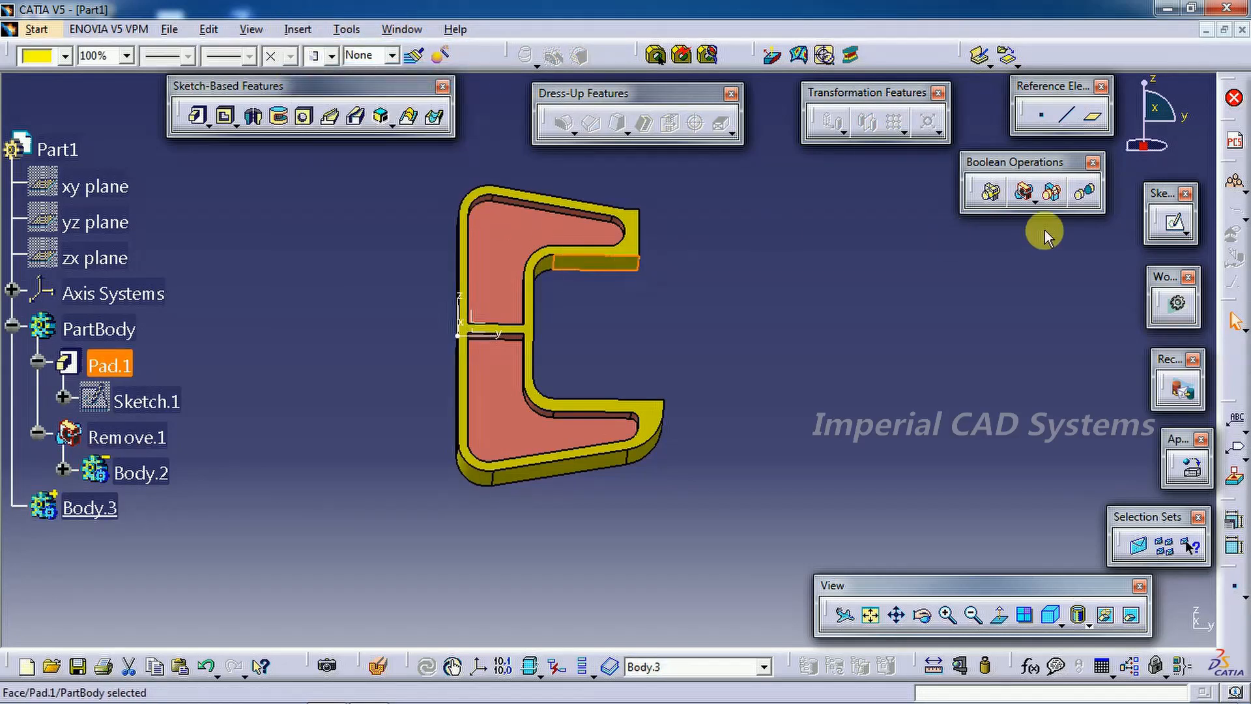
click(1175, 223)
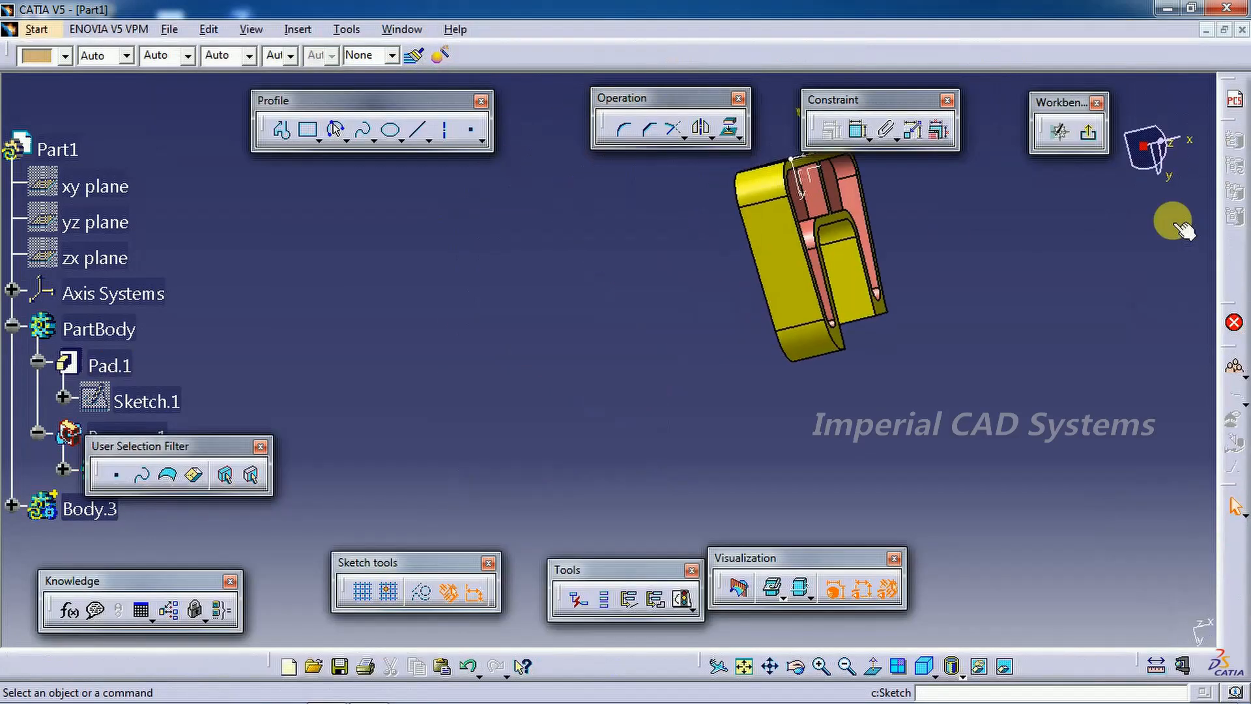
click(869, 668)
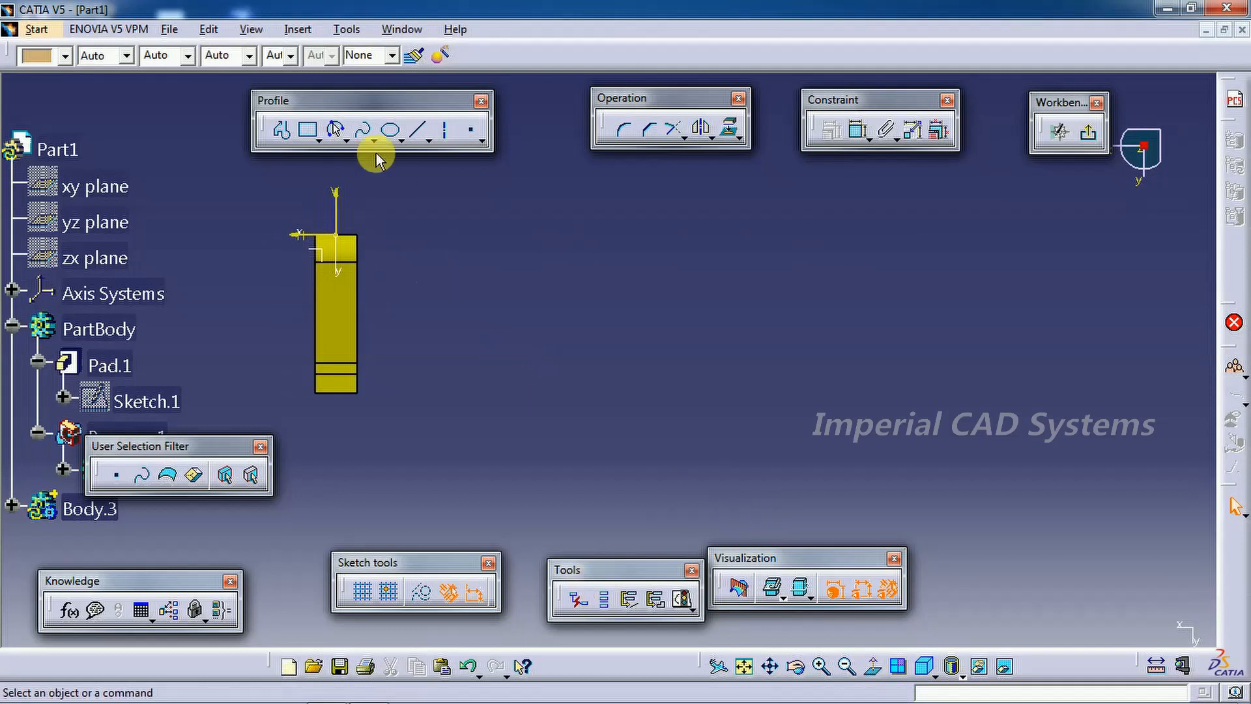
Draw a circle centred on the vertical axis near the upper arm's free end and set its diameter to 45 mm
drag(335, 128, 363, 154)
click(337, 394)
click(405, 389)
click(858, 130)
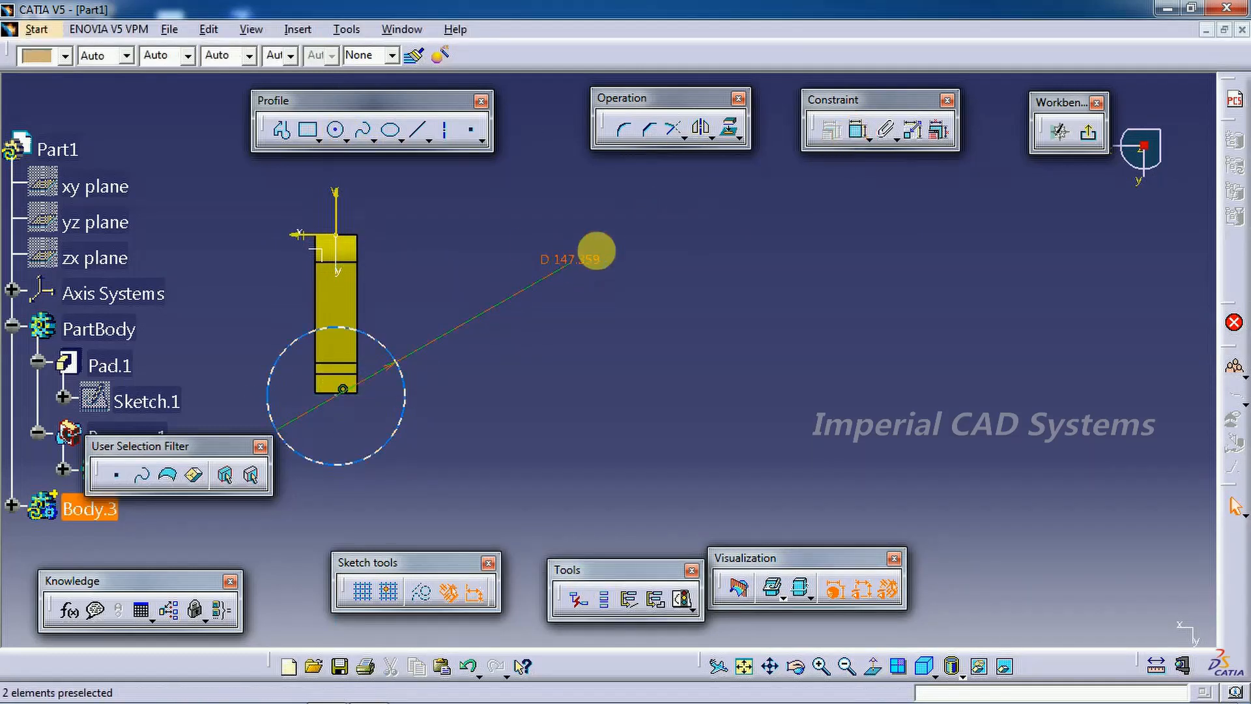
double_click(595, 261)
text(45)
key(Return)
Check the horizontal dimensions in the reference drawing and set the circle centre's distance from the frame's back edge to 137 mm
middle_drag(484, 371, 737, 256)
middle_drag(739, 306, 739, 385)
click(860, 128)
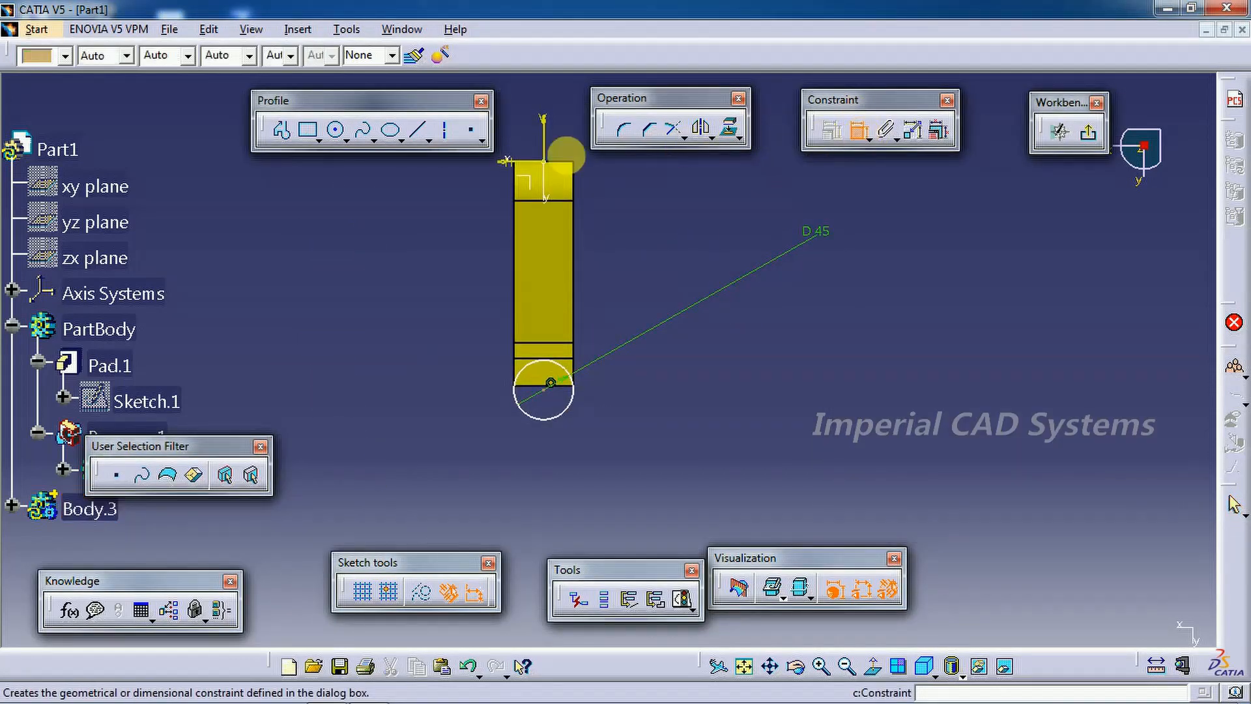
click(558, 399)
click(394, 684)
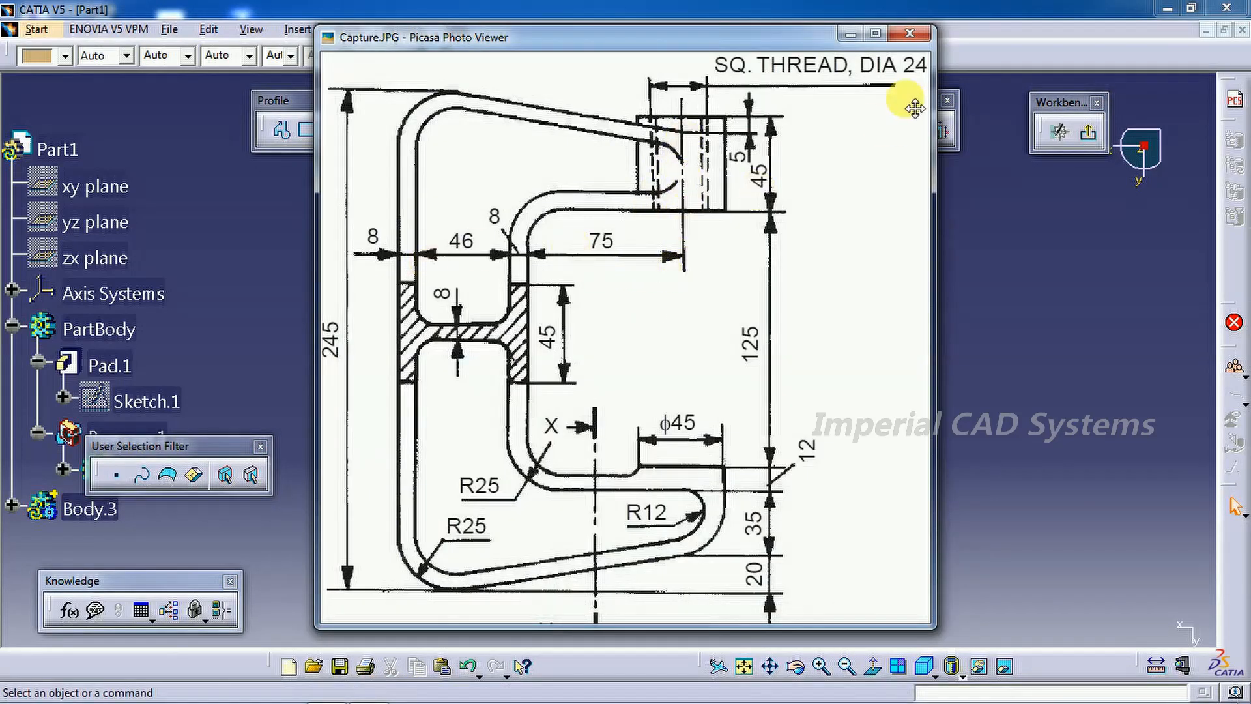
click(852, 35)
double_click(691, 271)
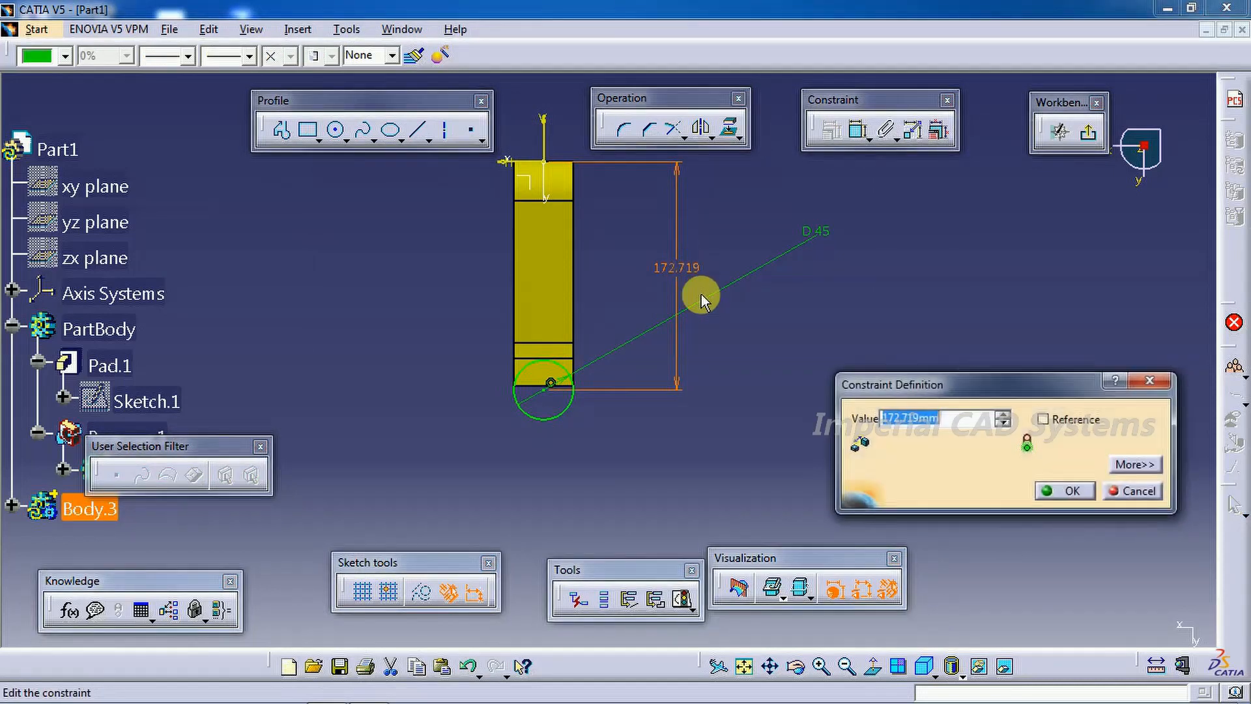
key(Return)
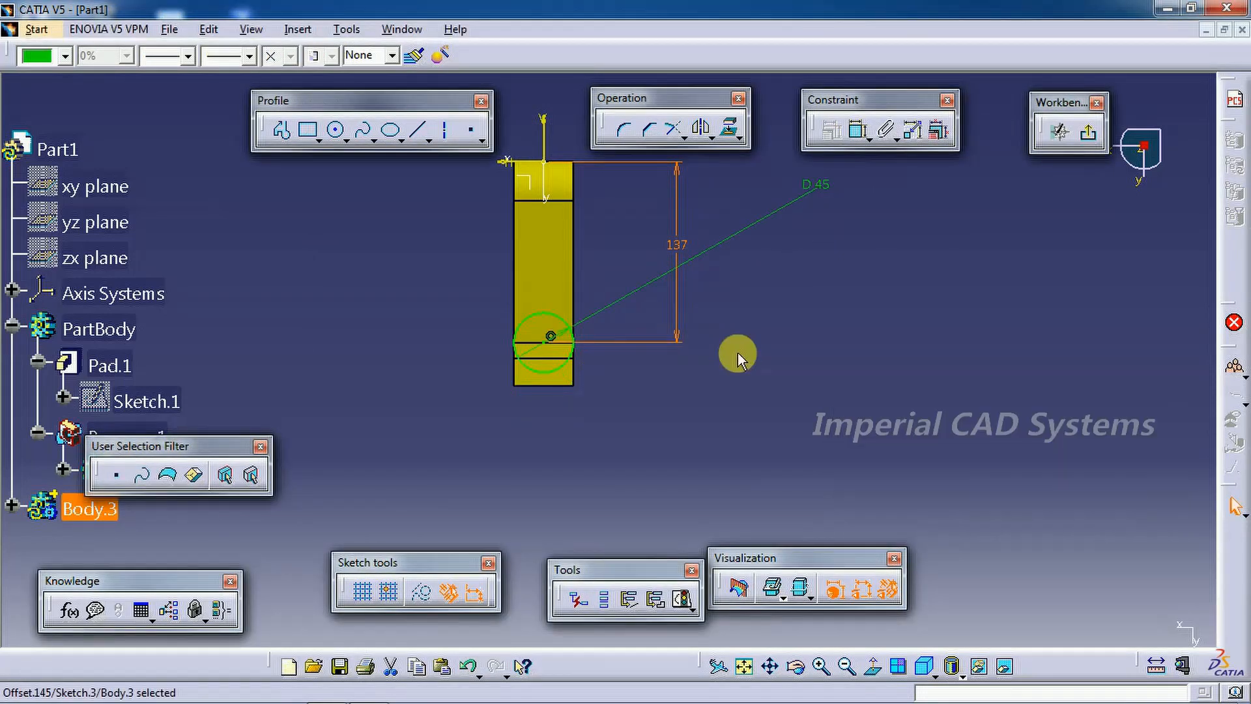
click(399, 30)
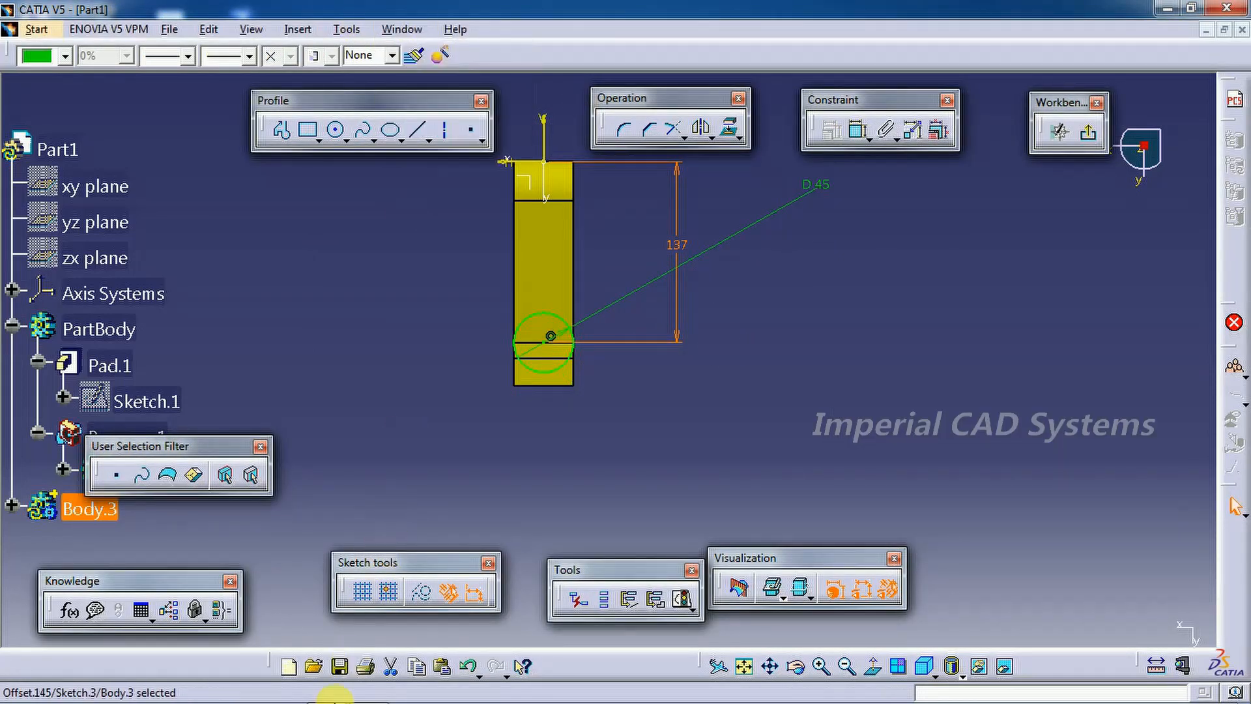
Check the horizontal dimensions in the reference drawing and re-enter 137 mm as the circle centre's distance from the frame's back edge
click(339, 693)
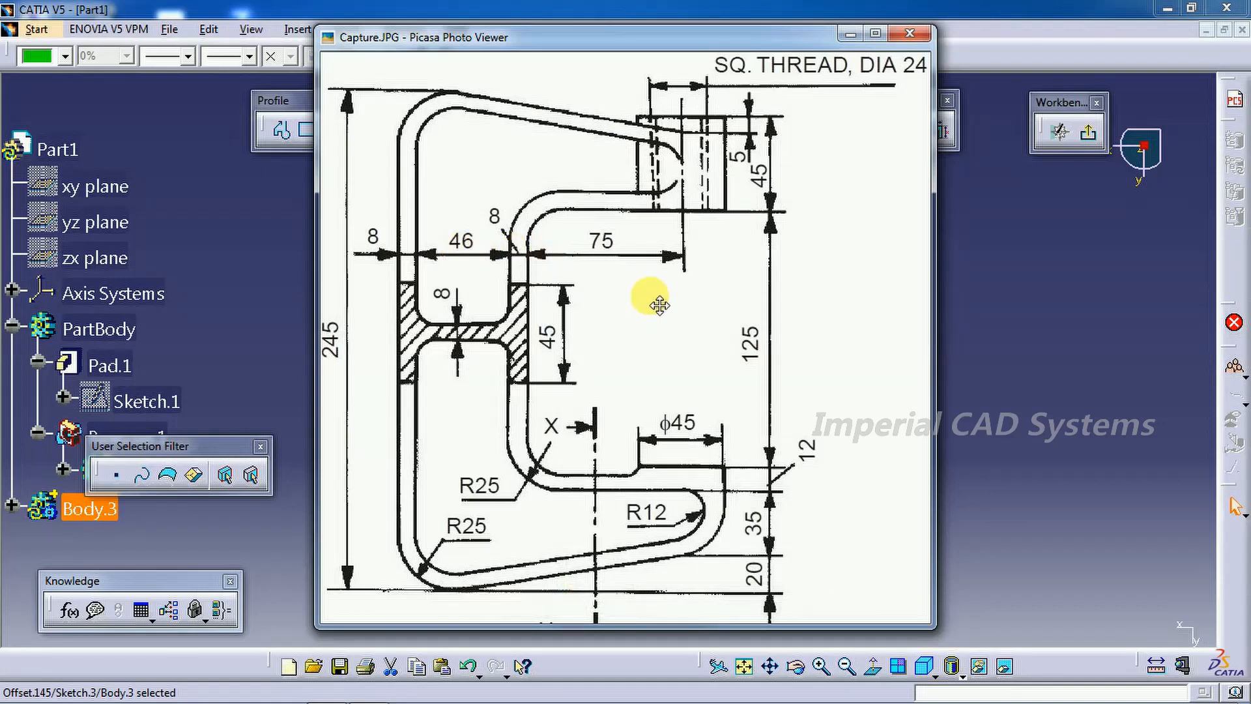
click(847, 40)
double_click(678, 246)
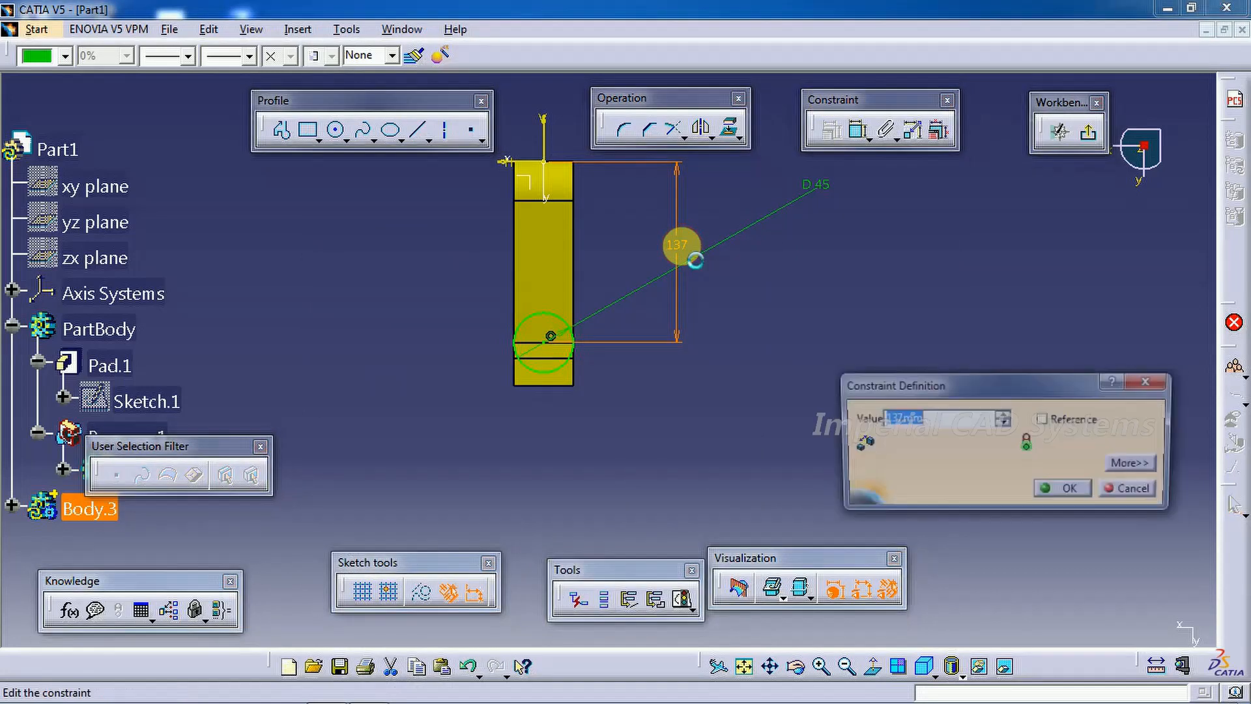
text(62+7)
key(Return)
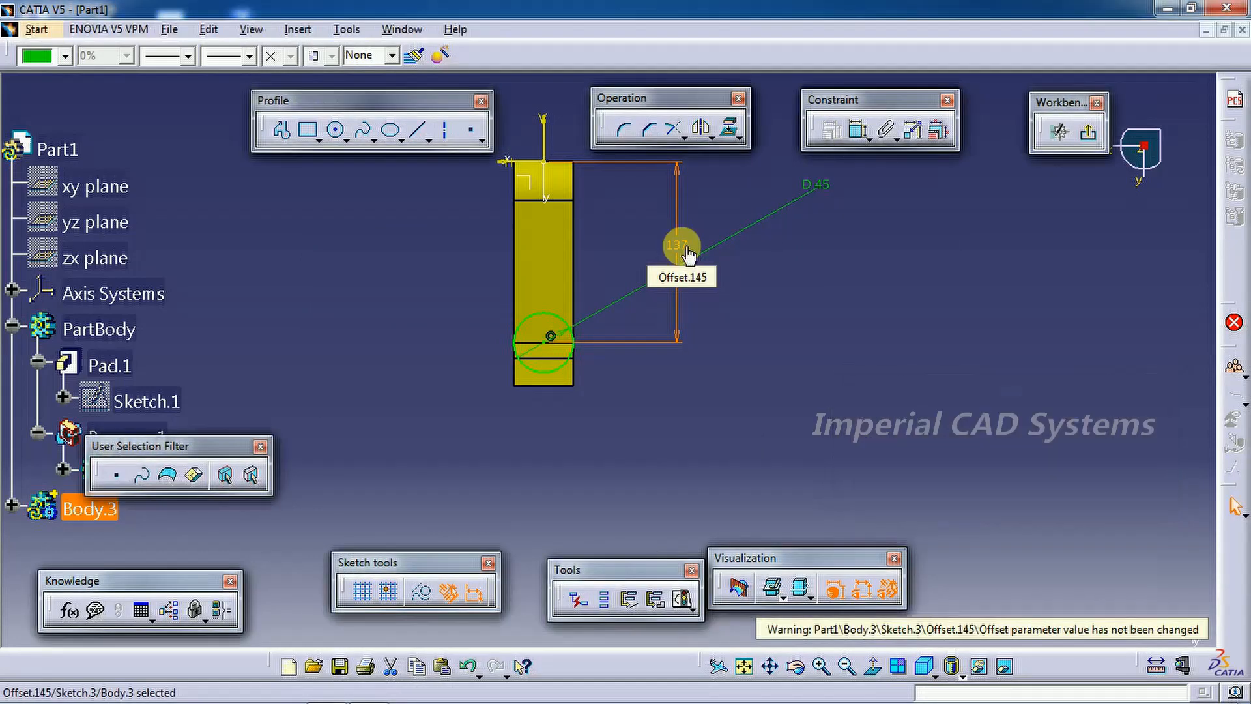
Leave the sketch and pad the 45 mm circle upward through the upper arm to the 45 mm boss height in the reference drawing
click(1087, 133)
middle_drag(702, 342, 637, 378)
click(198, 117)
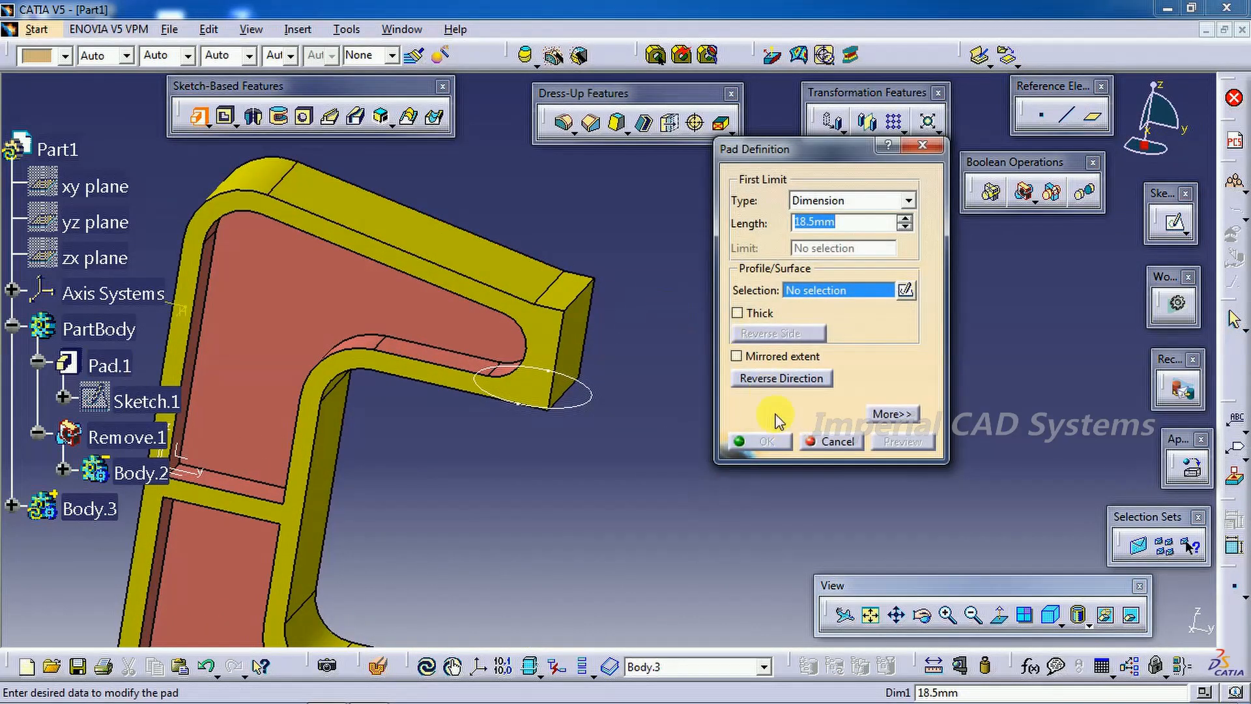
click(589, 401)
click(783, 378)
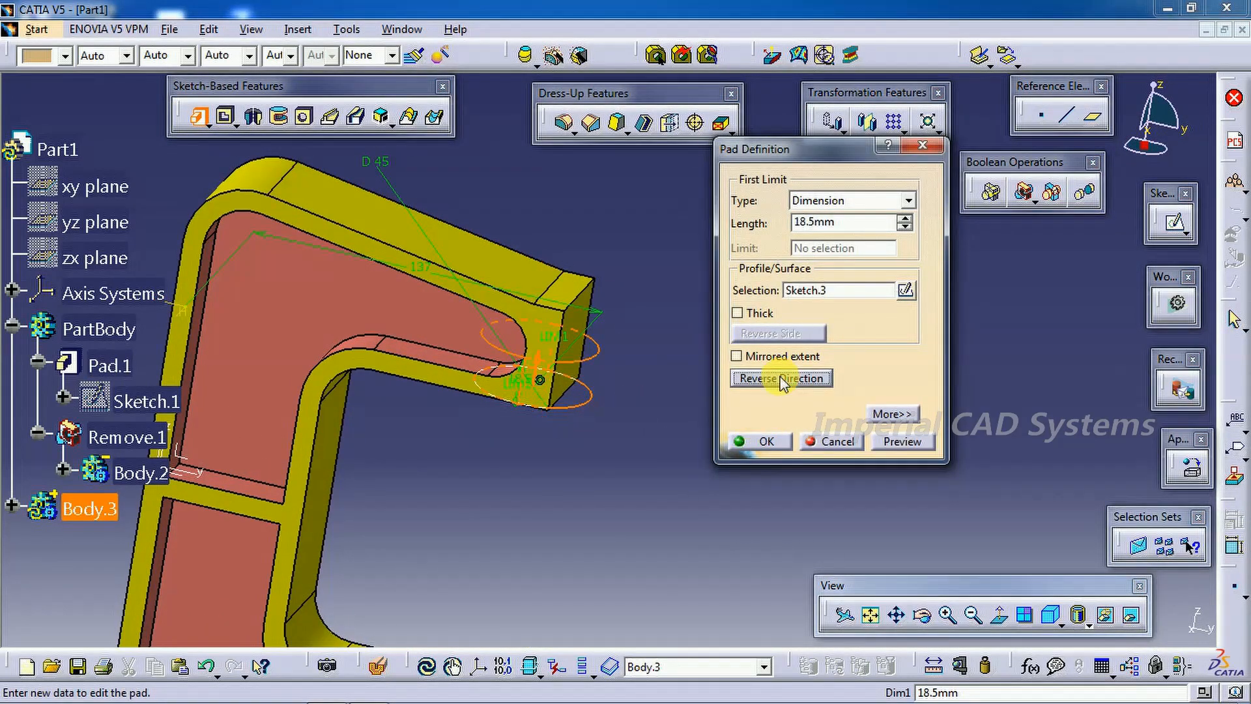
click(366, 692)
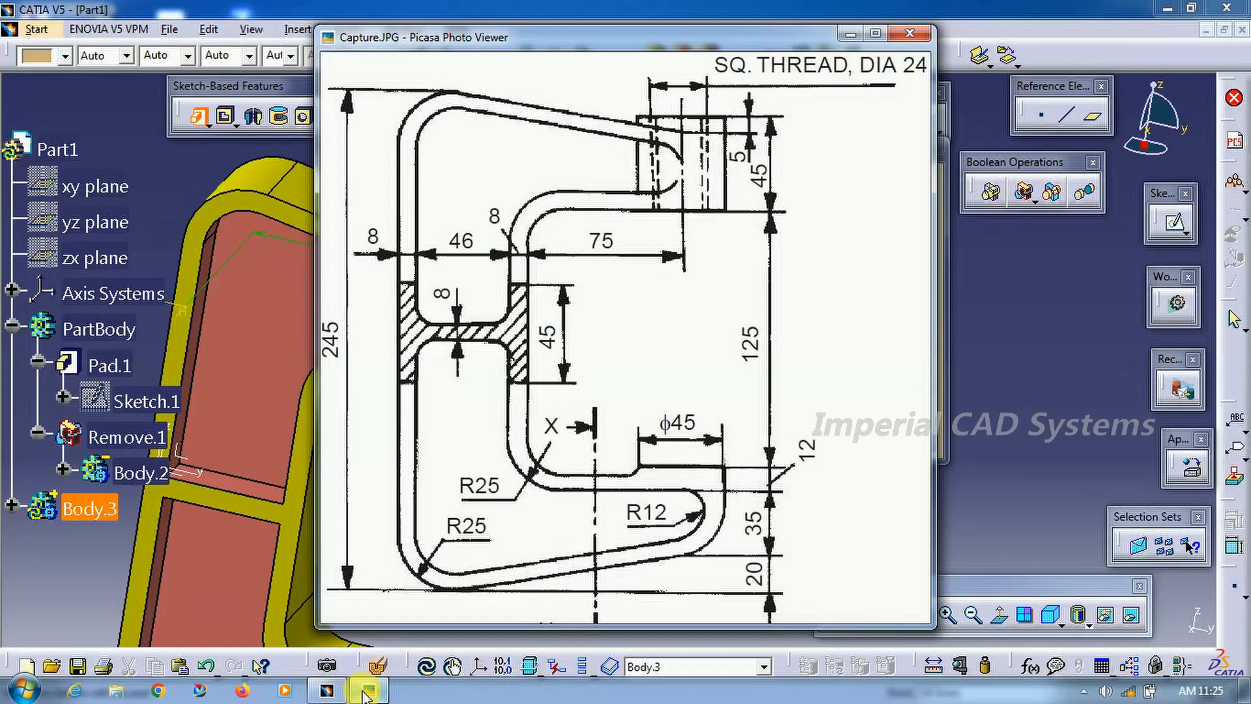
click(367, 692)
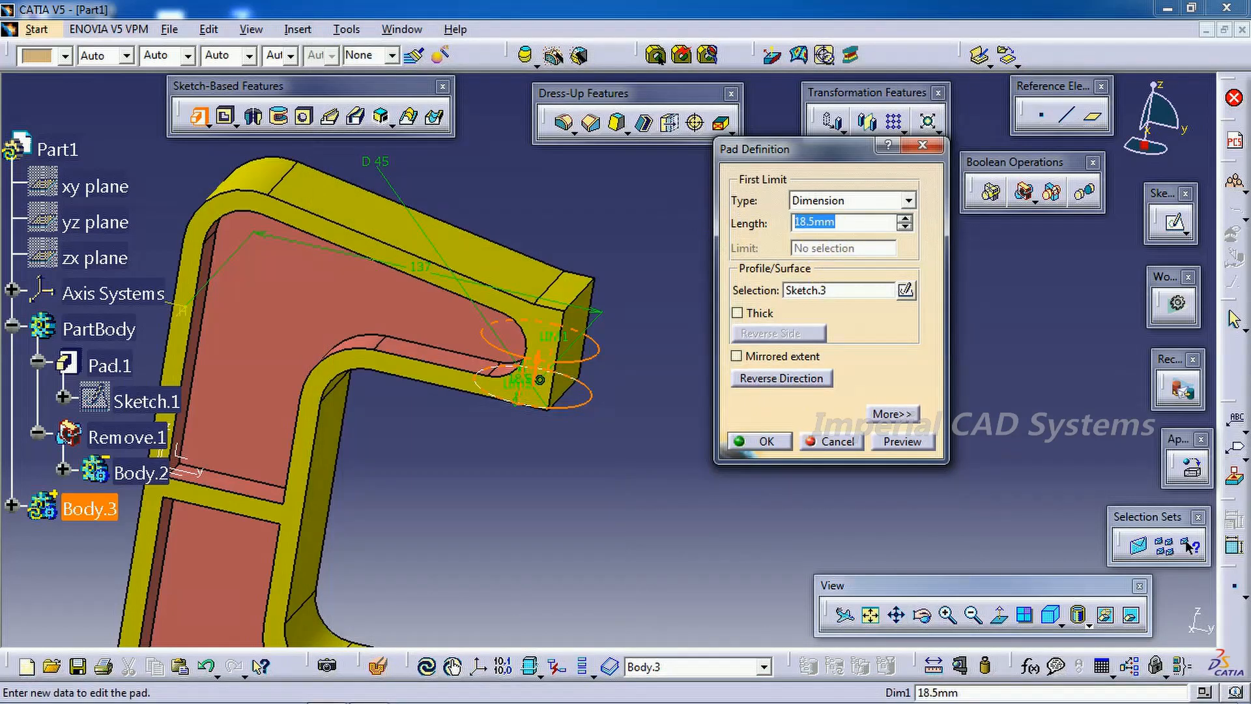
key(Return)
Reopen the boss sketch and draw a second circle, about 95 mm in diameter, concentric with the 45 mm circle
click(12, 506)
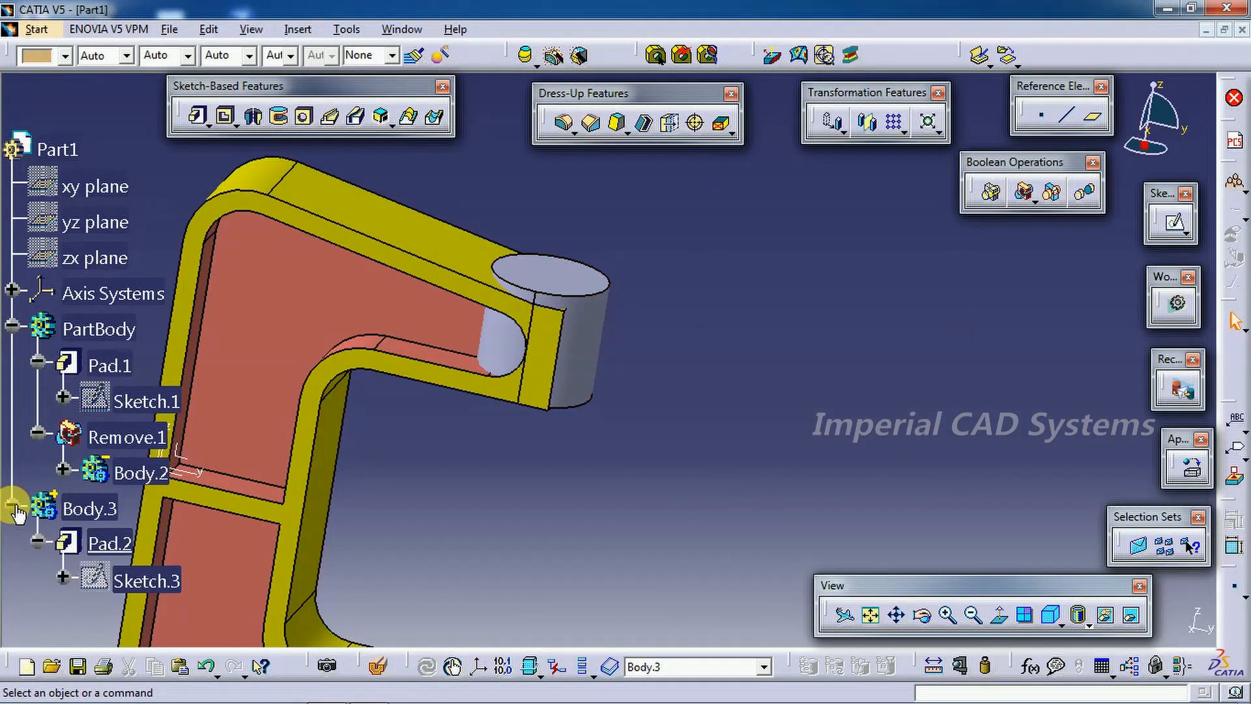
double_click(142, 581)
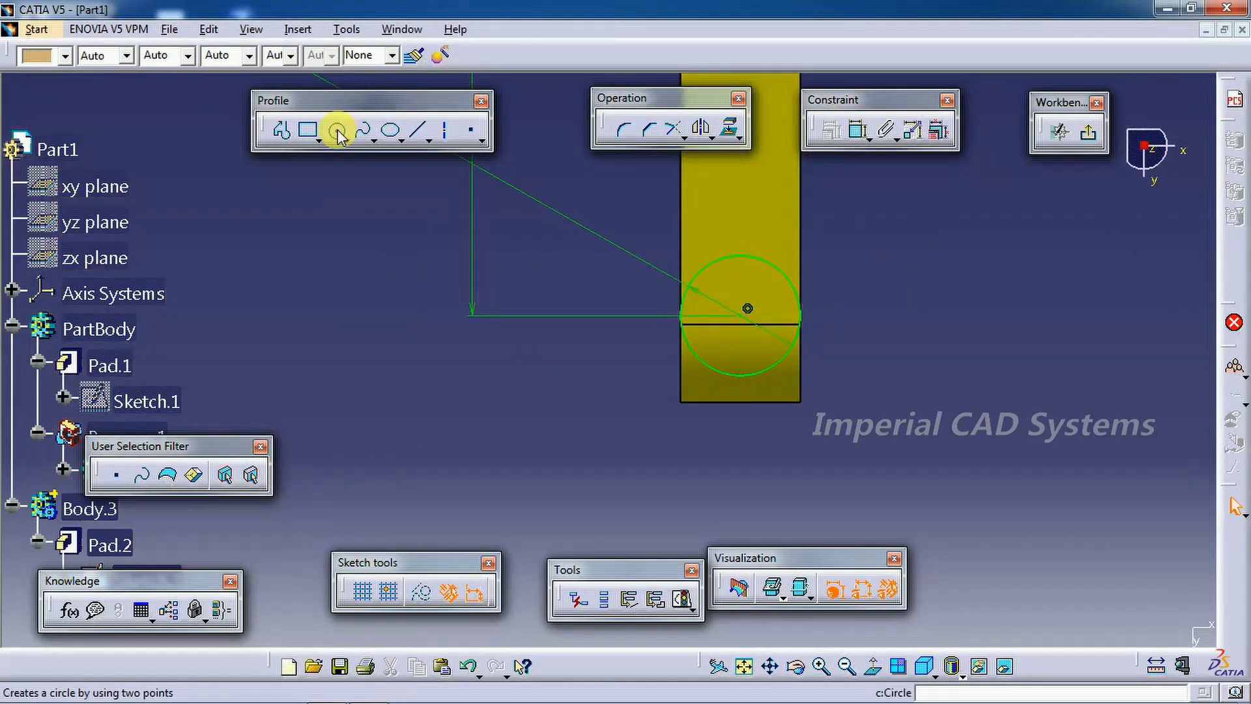
click(339, 135)
click(741, 316)
click(781, 435)
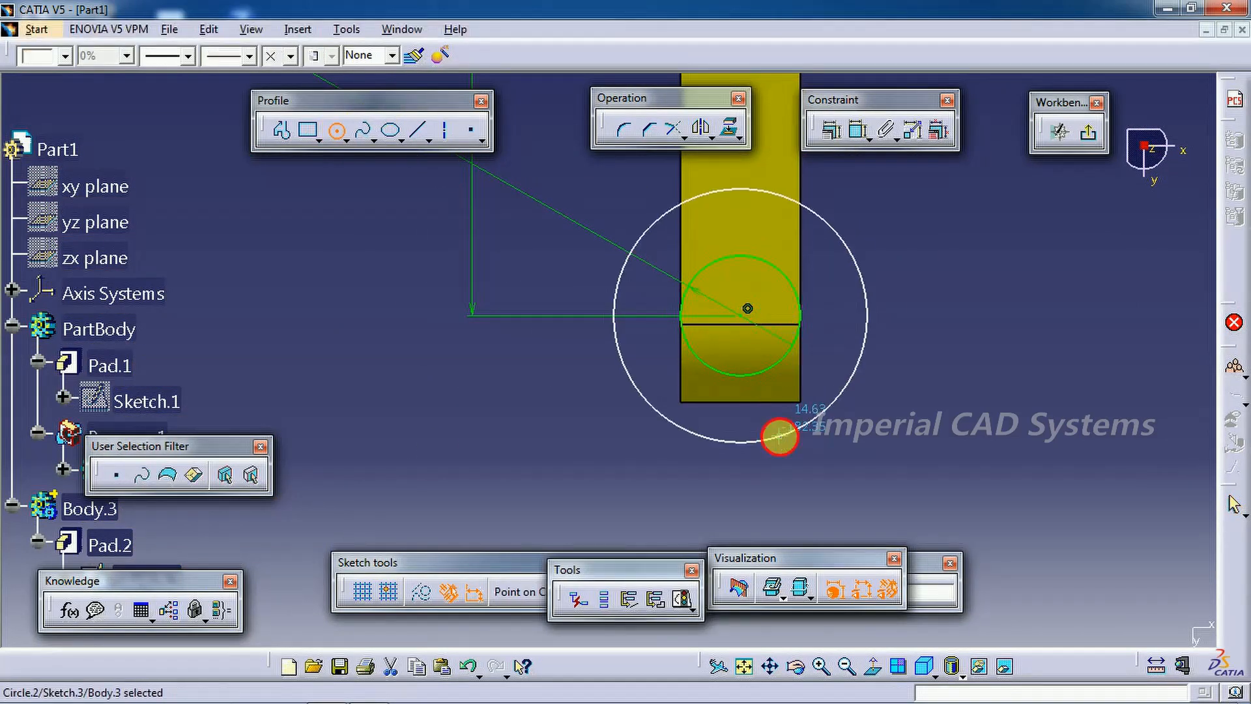
Check the thread diameter in the reference drawing, set the second circle's diameter to 24 mm and leave the sketch
click(371, 690)
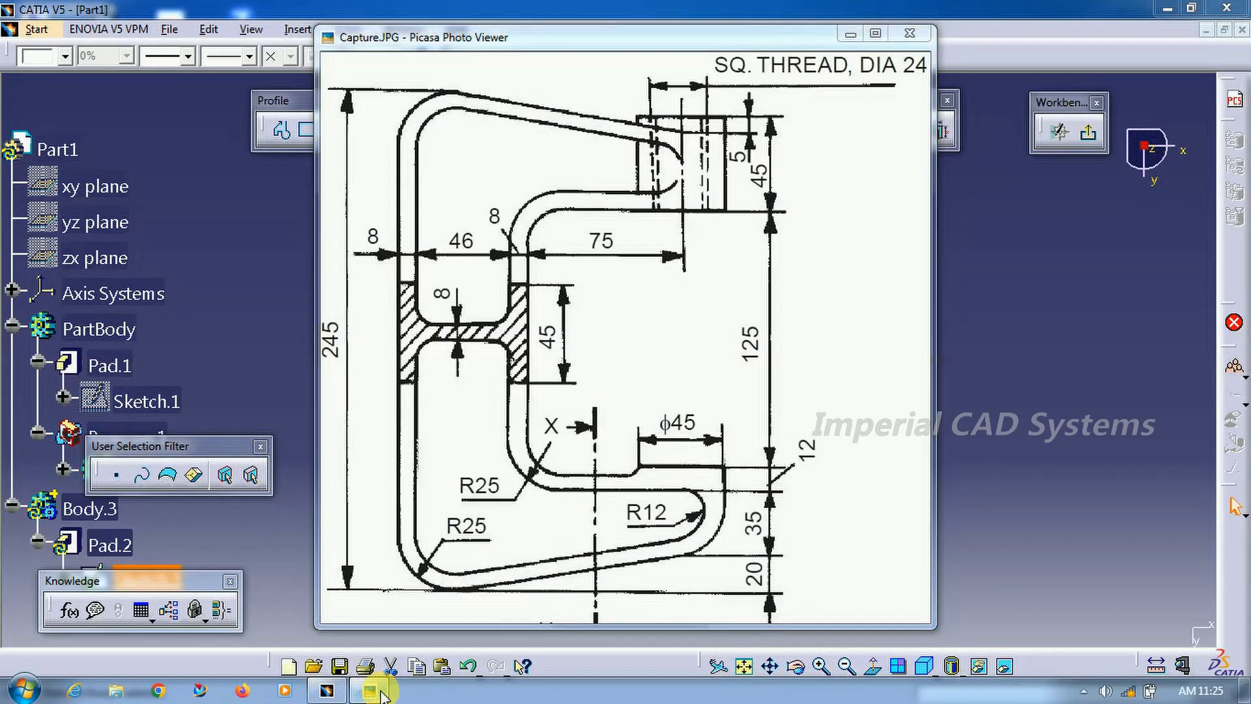
click(370, 691)
click(857, 131)
click(834, 228)
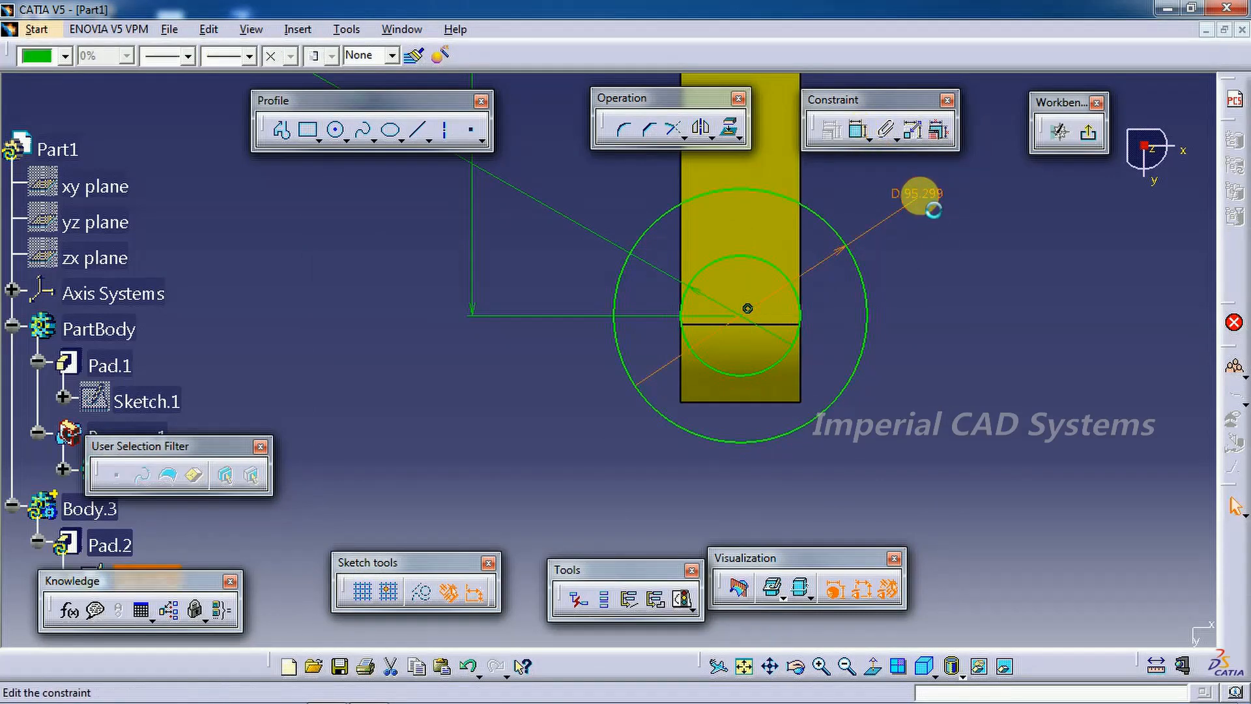
double_click(924, 197)
text(24)
key(Return)
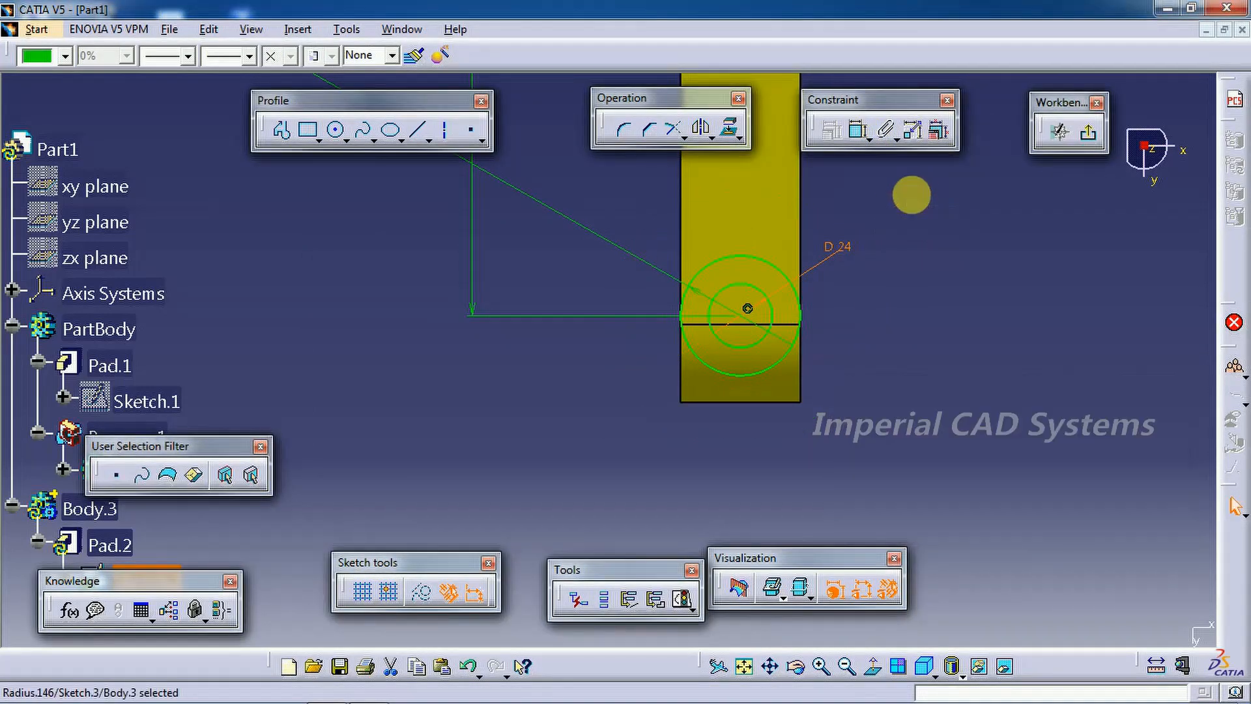
click(1076, 131)
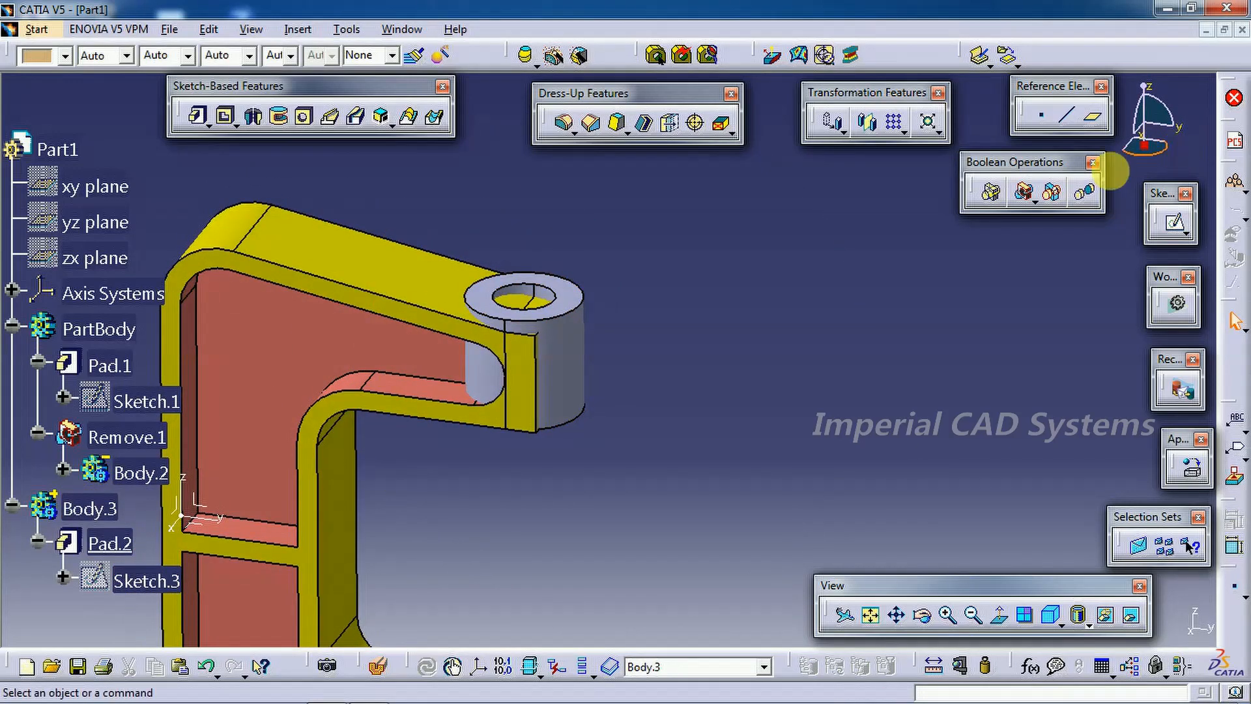
Union Trim Body.3 with PartBody, choosing the arm face inside the boss hole as the face to remove
click(1054, 195)
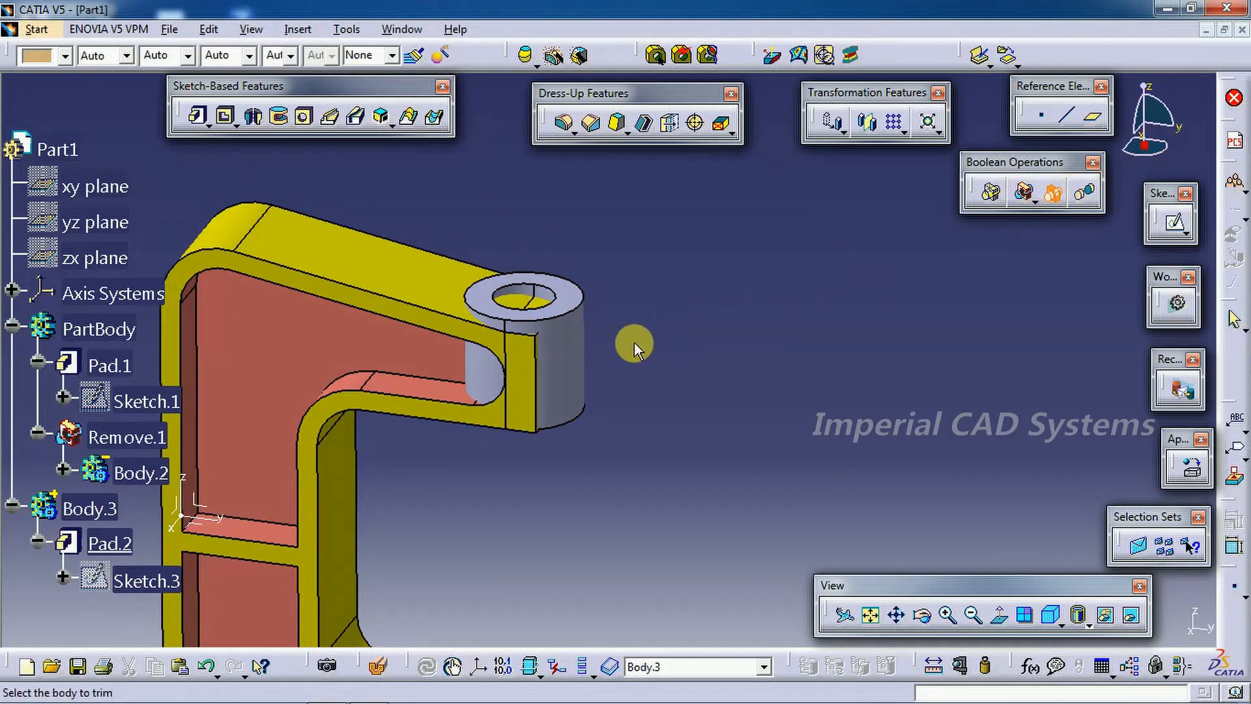
click(600, 344)
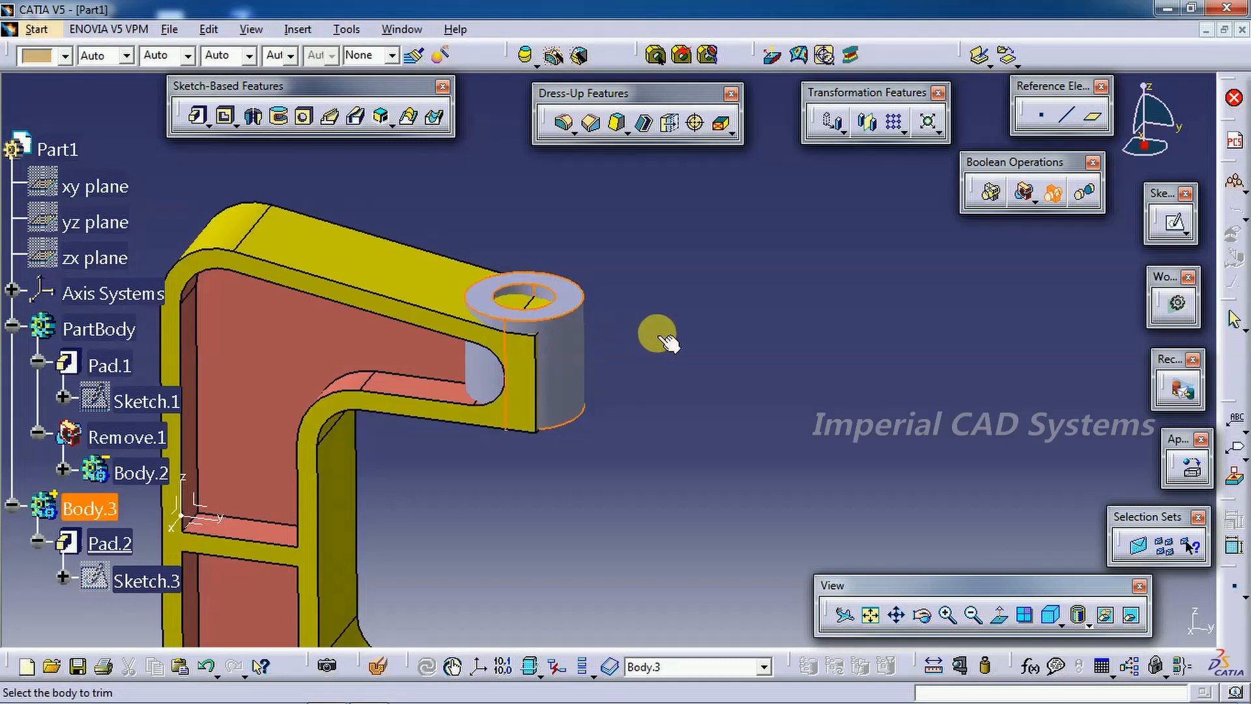
mouse_move(659, 335)
middle_down()
mouse_move(679, 290)
mouse_move(657, 359)
middle_up()
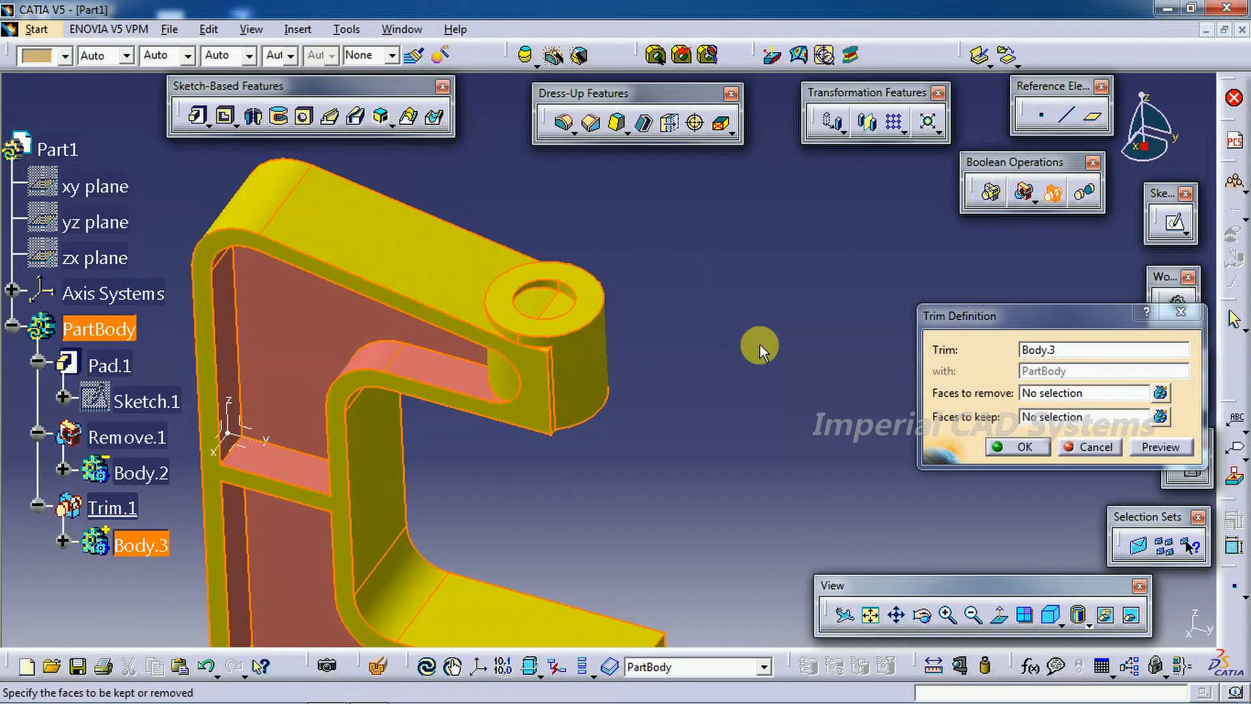
click(1036, 395)
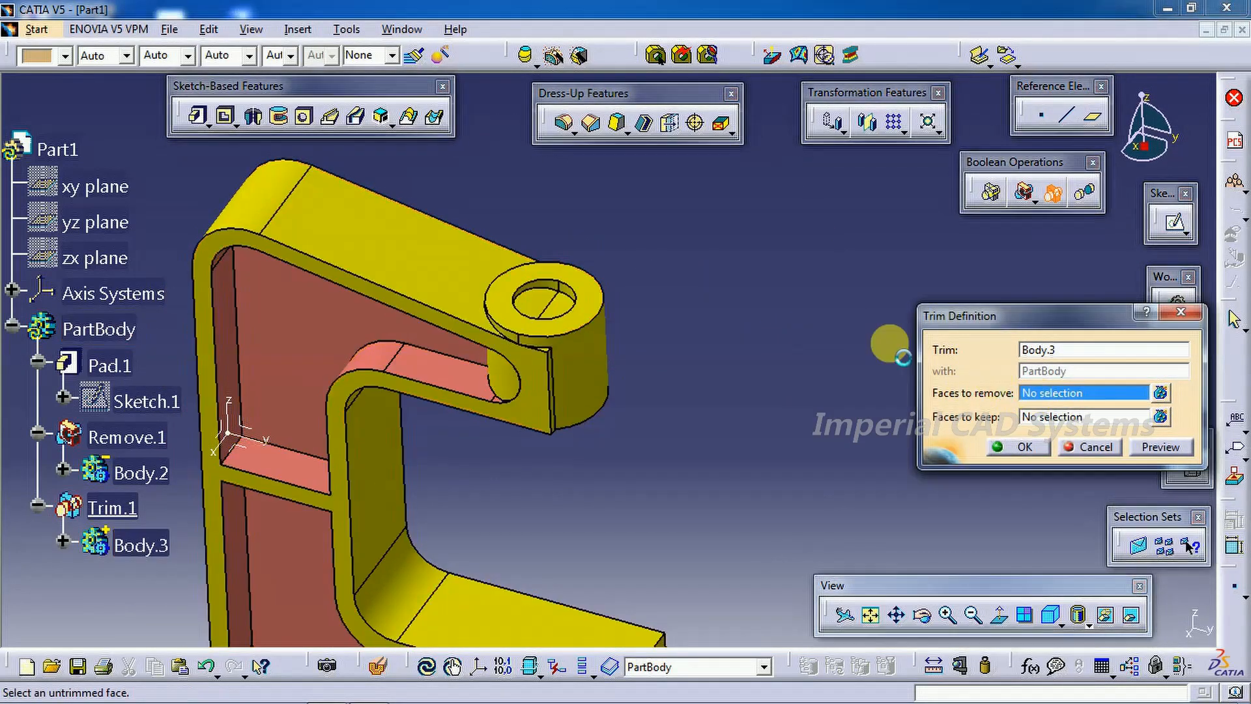
click(549, 310)
middle_drag(735, 413, 548, 169)
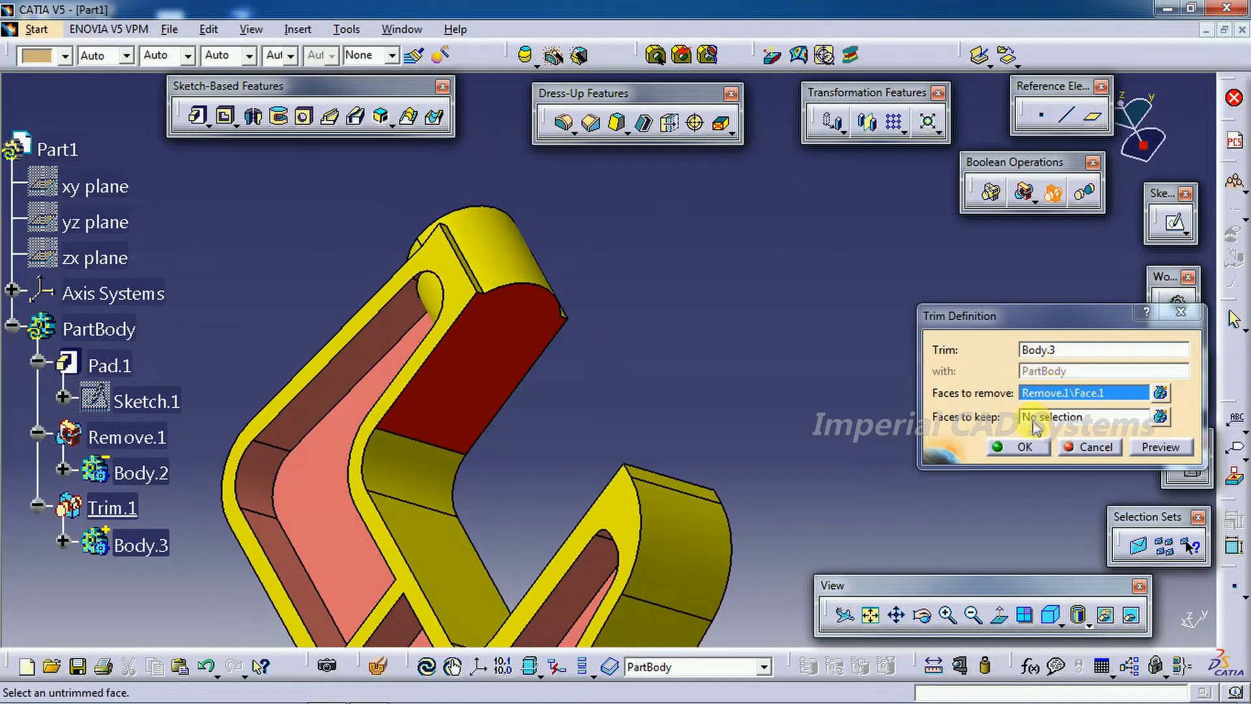
click(1020, 447)
middle_drag(652, 215, 804, 290)
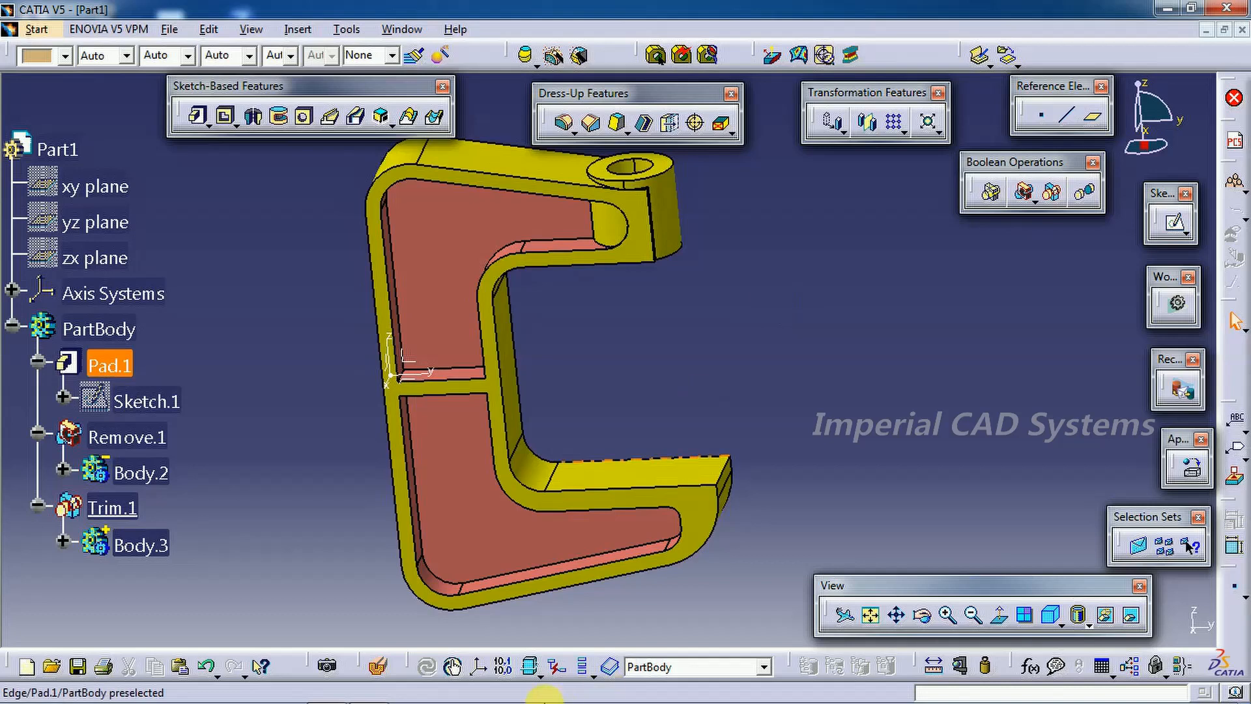
Check the lower arm's raised pad in the reference drawing and insert a new body for it
click(369, 693)
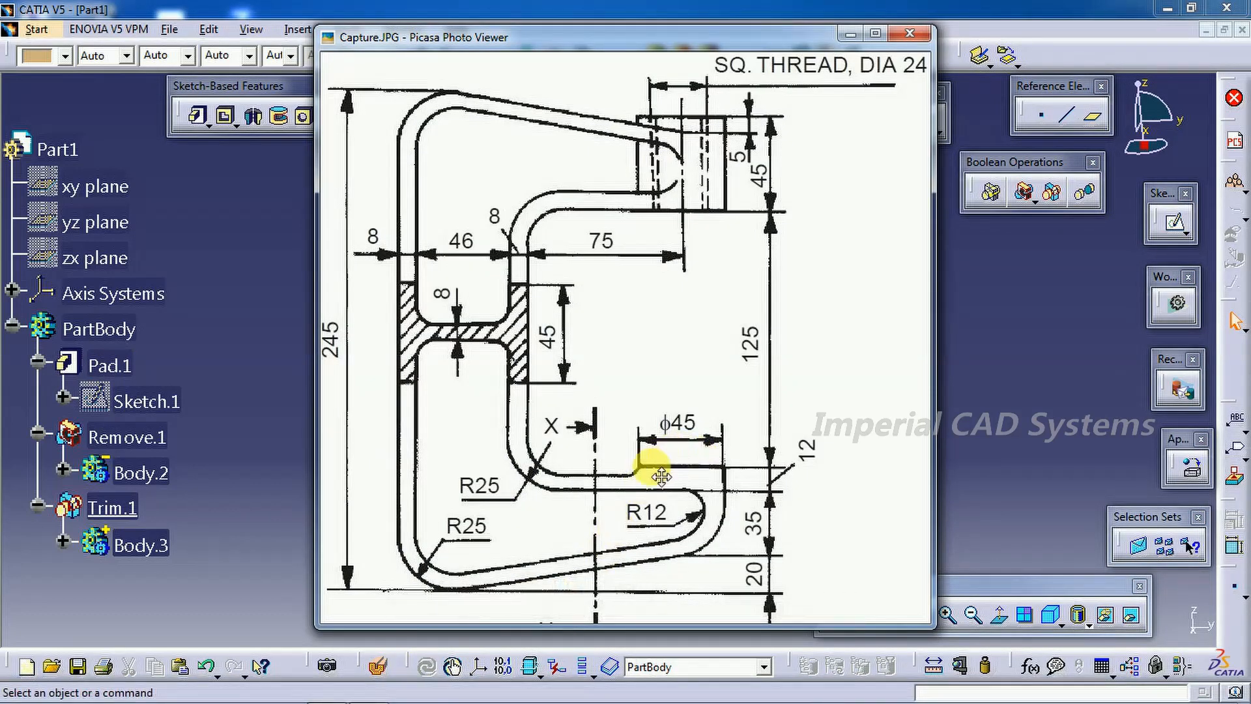
key(alt+Tab)
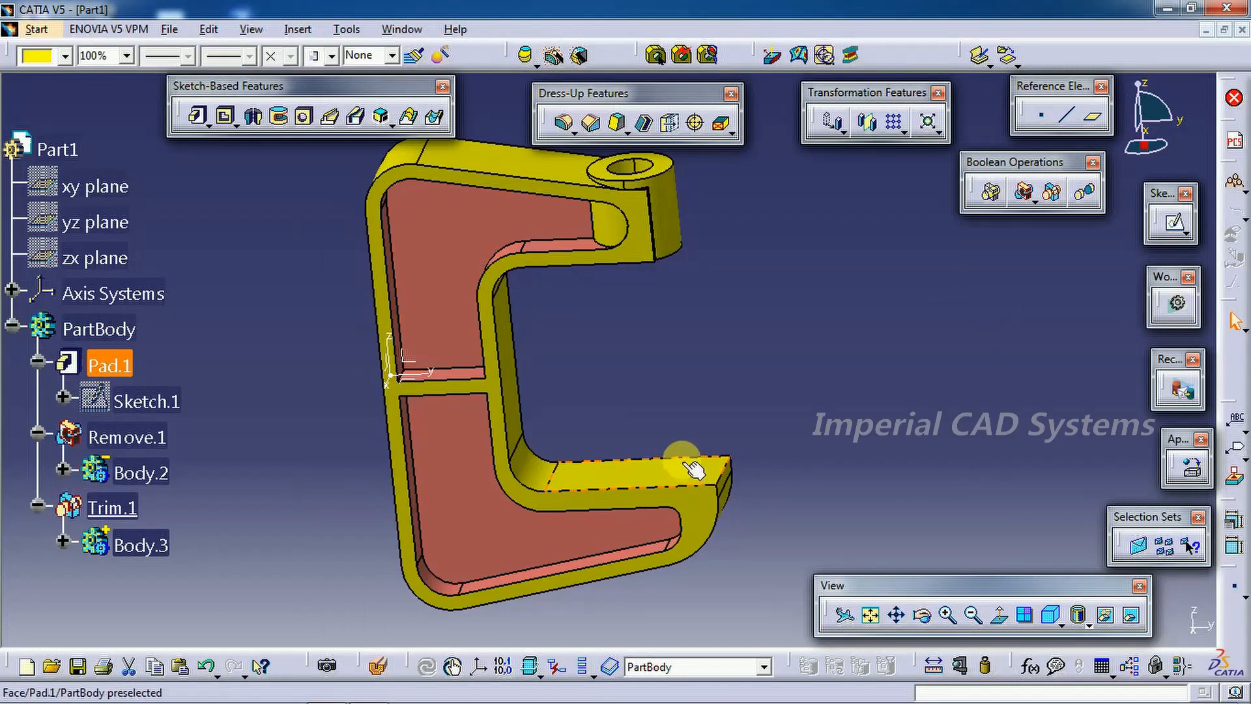
click(298, 30)
click(313, 72)
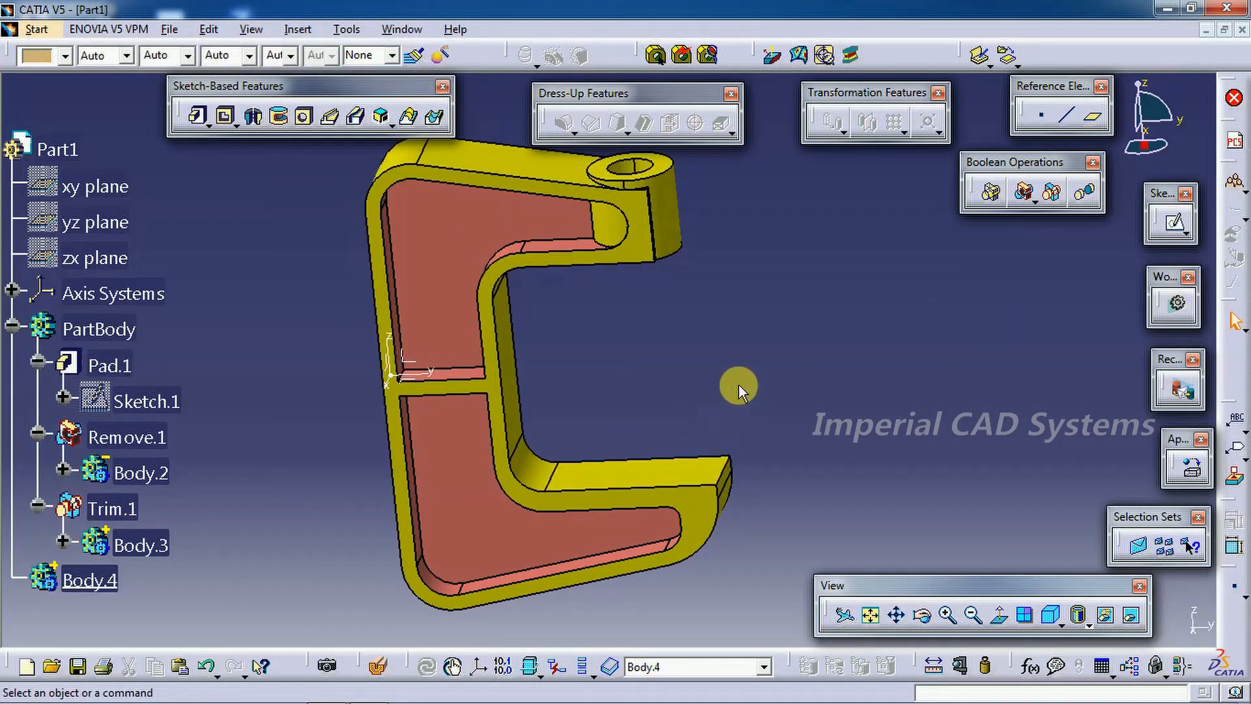
Colour Body.3, the boss on the upper arm, blue
click(140, 545)
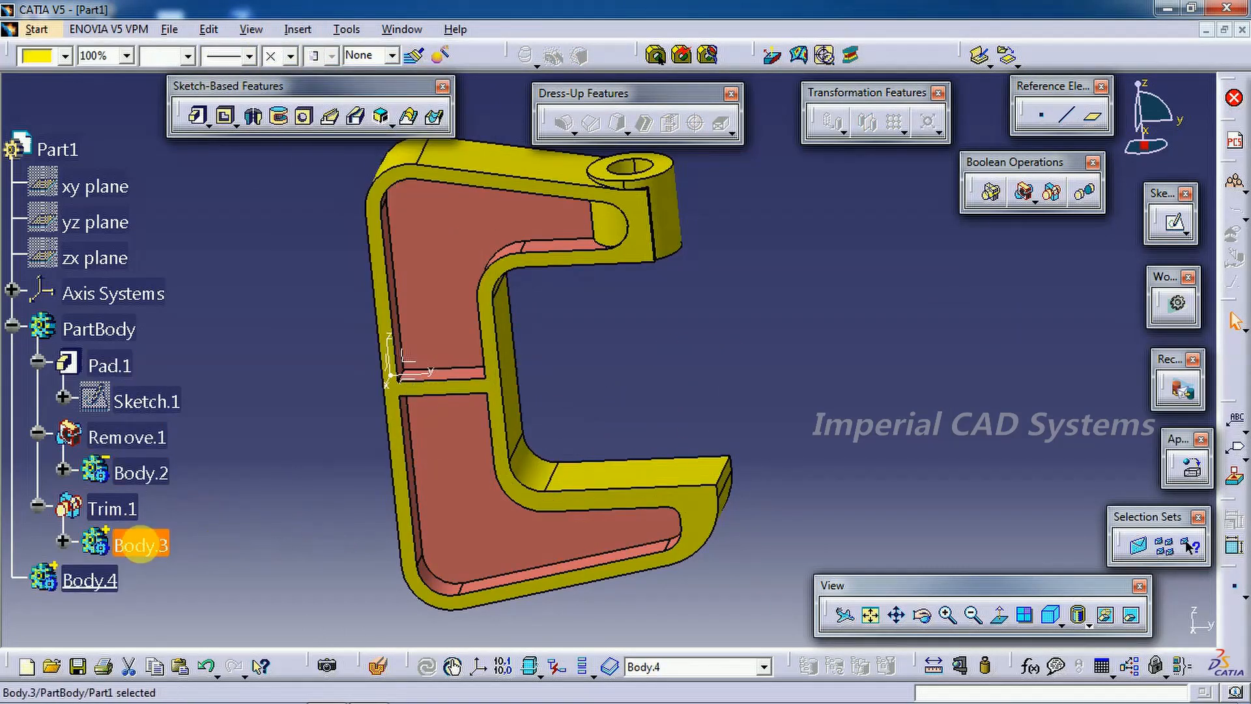
click(65, 56)
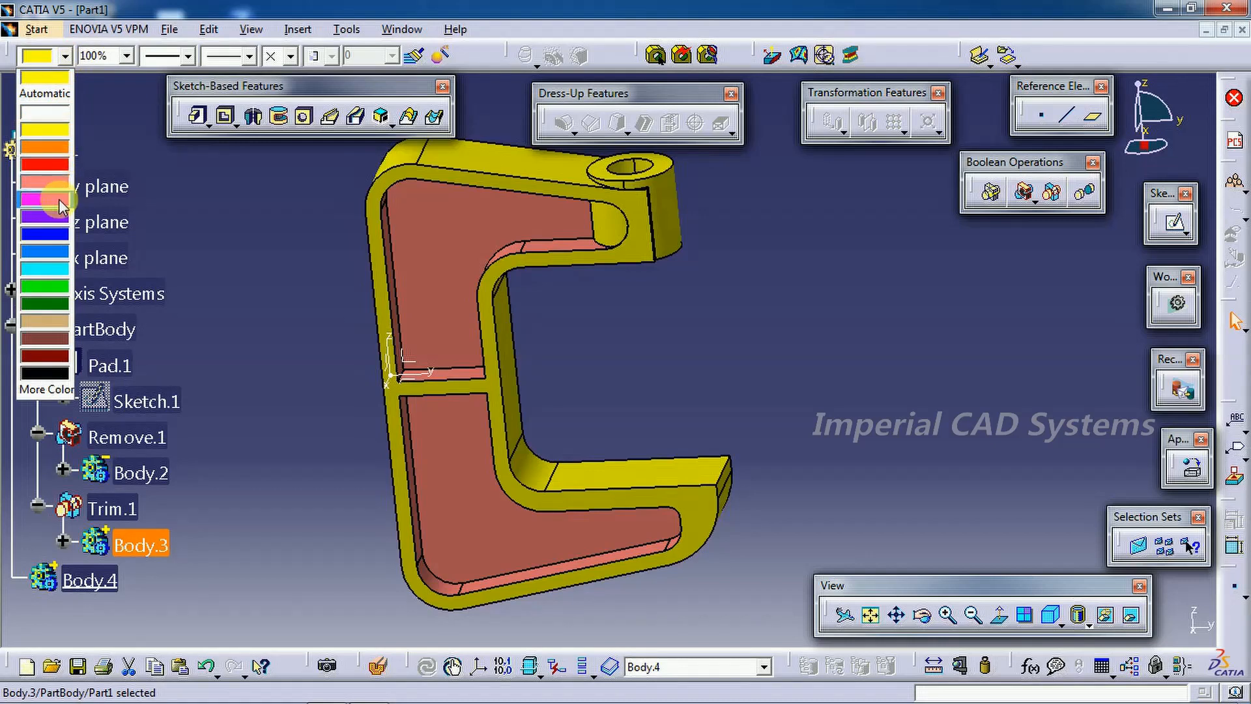
click(60, 254)
Sketch a circle on the lower arm's upper face near the free end, centred on the vertical axis, and set its diameter to 45 mm
click(719, 467)
click(1175, 225)
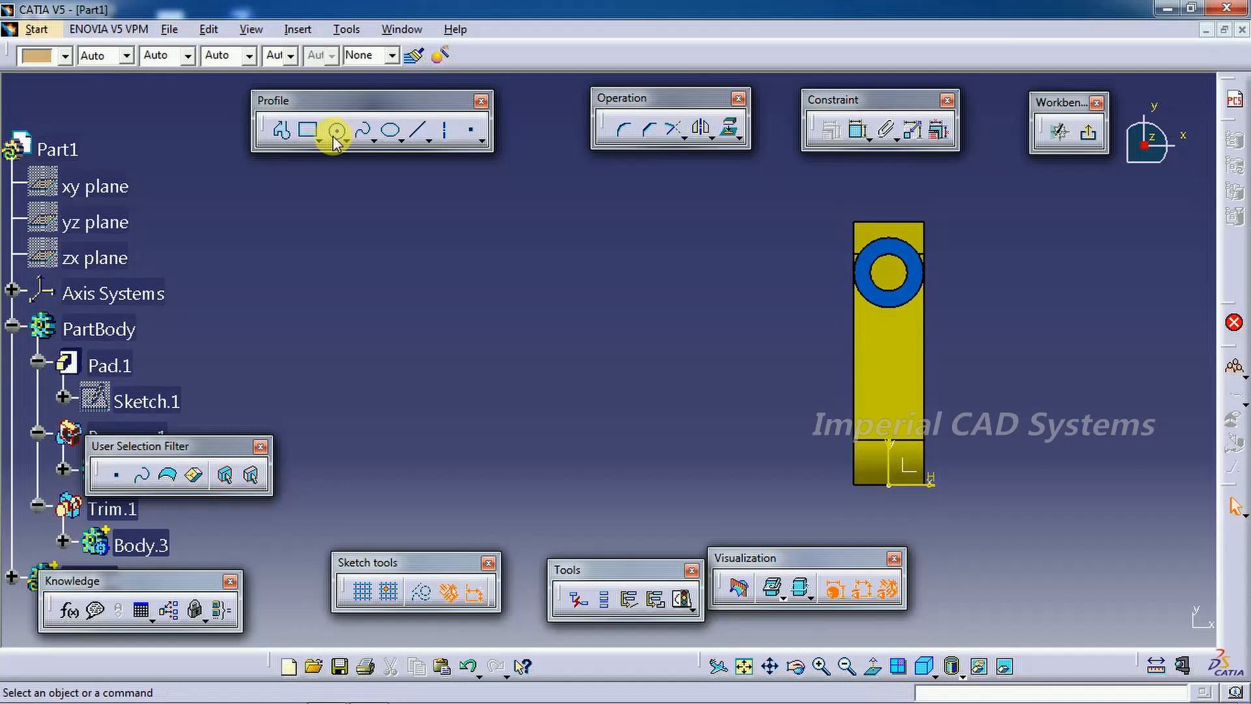
click(336, 131)
click(891, 274)
click(969, 241)
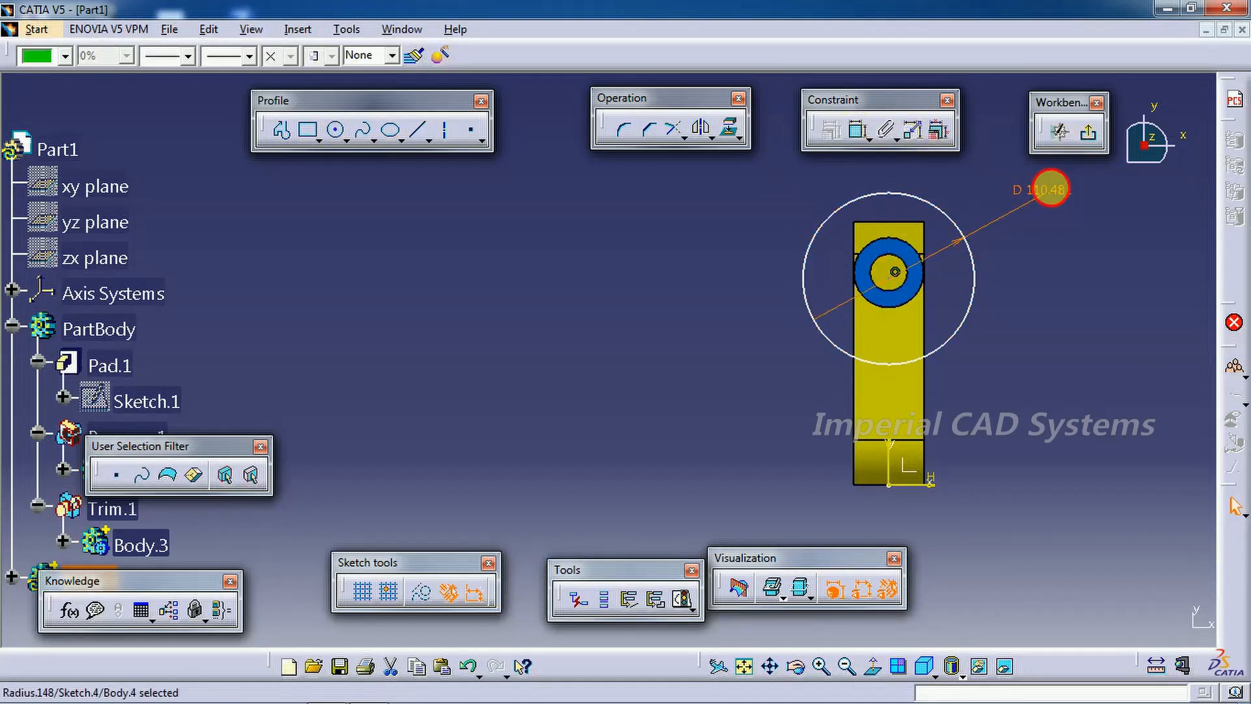
double_click(1054, 191)
key(Return)
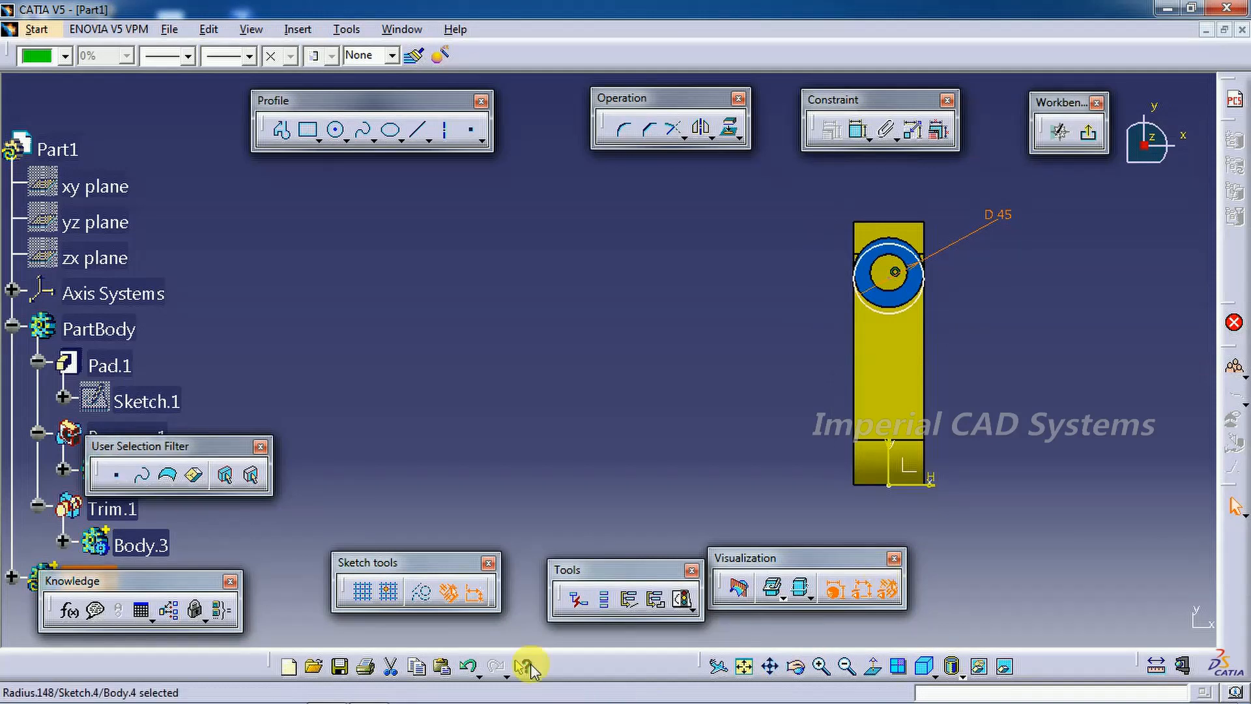
Check the raised pad's position in the reference drawing and make the circle tangent to the lower arm's end edge
click(380, 690)
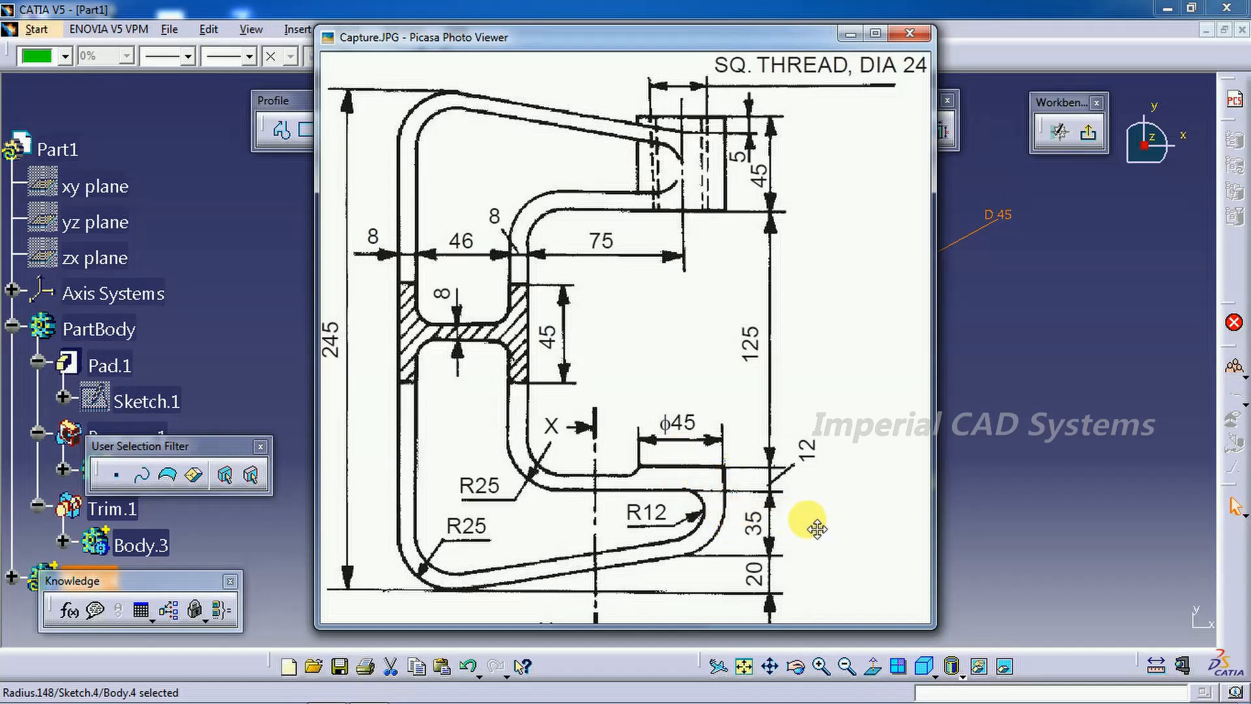
click(847, 34)
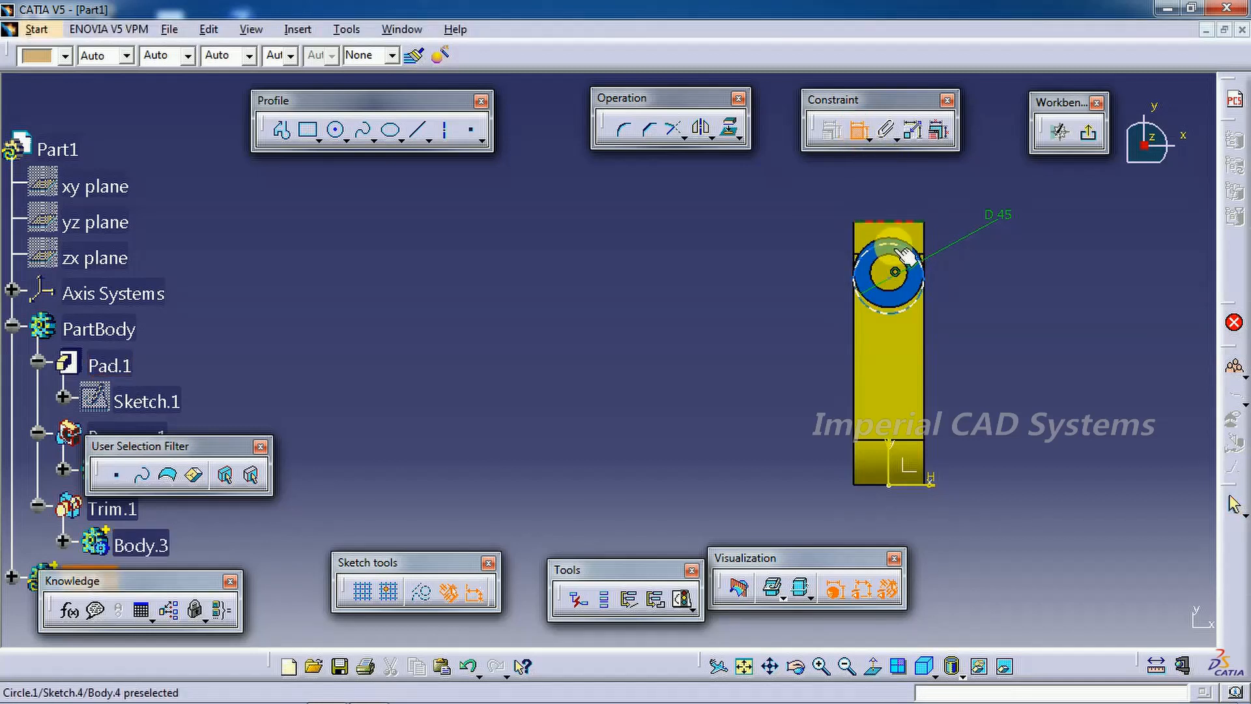
right_click(1015, 241)
click(1067, 322)
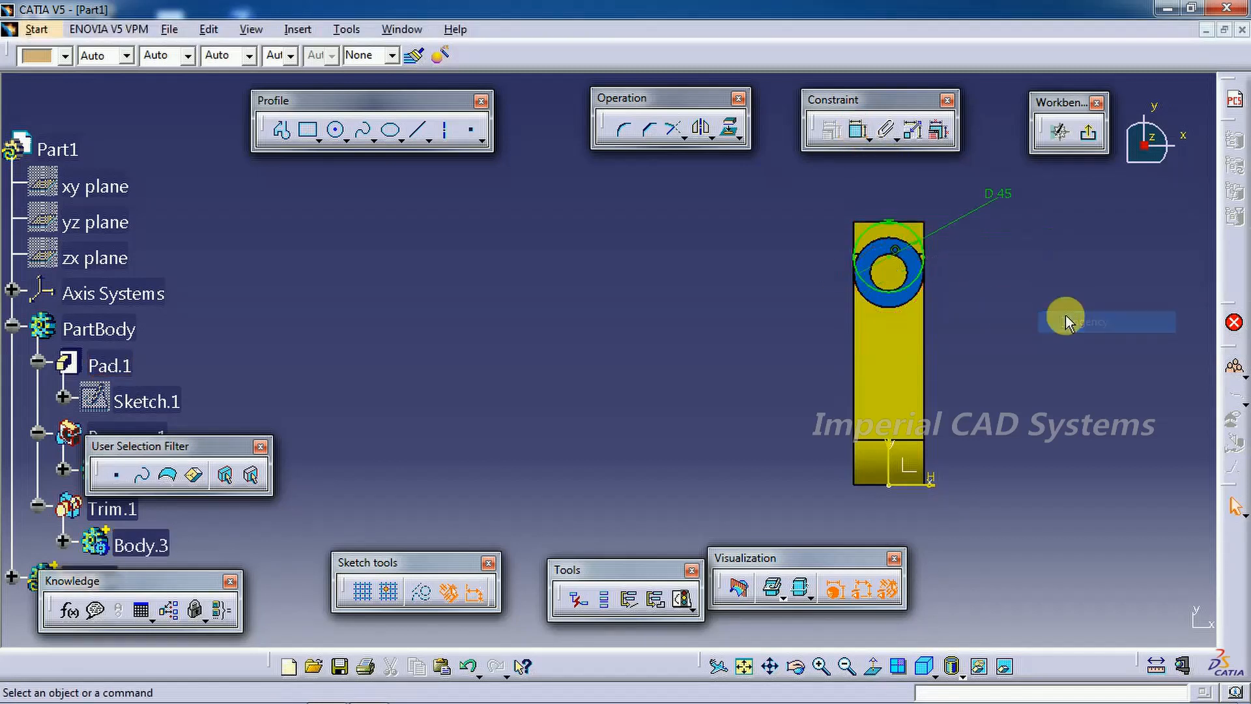
Leave the sketch and pad the lower arm's 45 mm circle upward by 4 mm
click(1090, 134)
mouse_move(1009, 346)
middle_down()
mouse_move(779, 487)
mouse_move(651, 365)
mouse_move(688, 331)
middle_up()
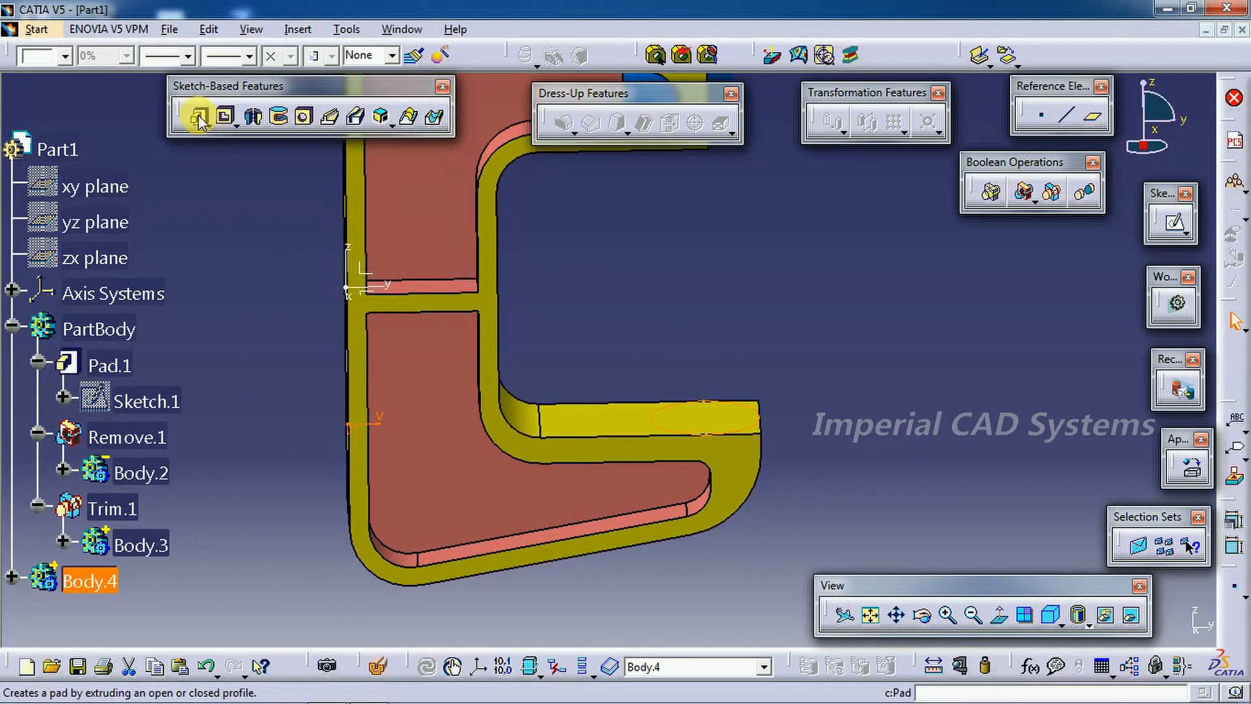
click(196, 116)
text(4)
key(Return)
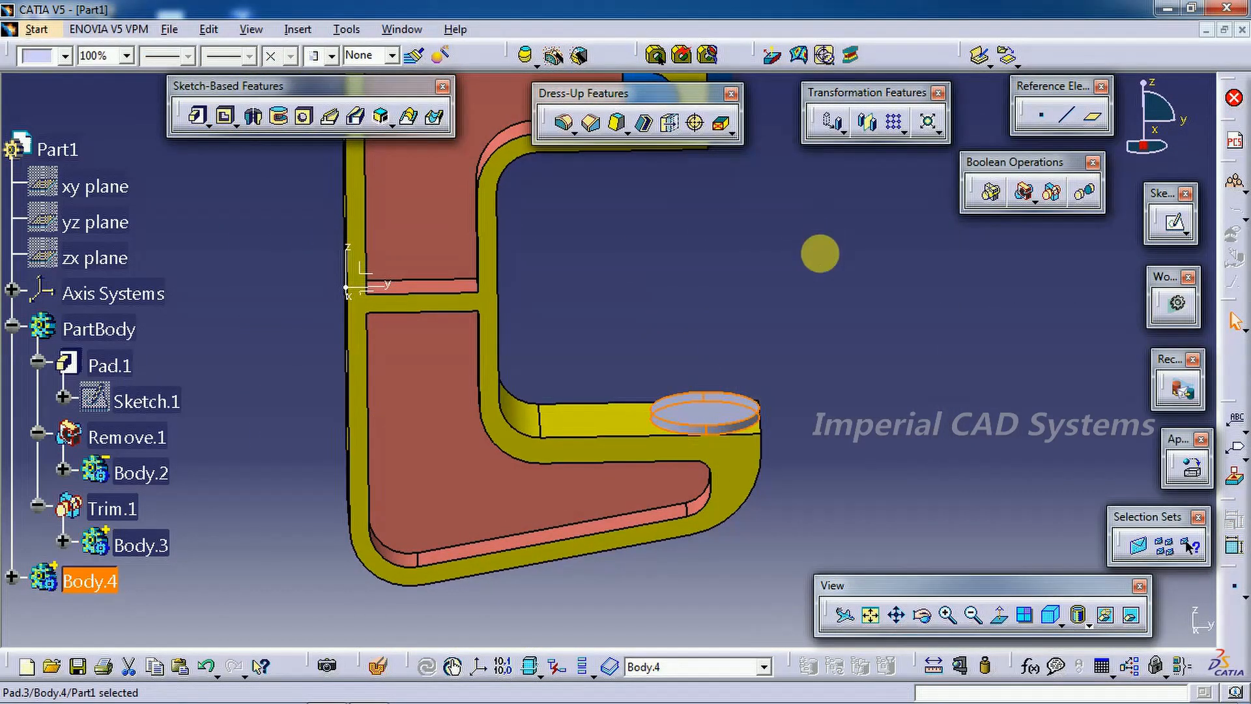
Colour the new round pad on the lower arm blue
click(66, 56)
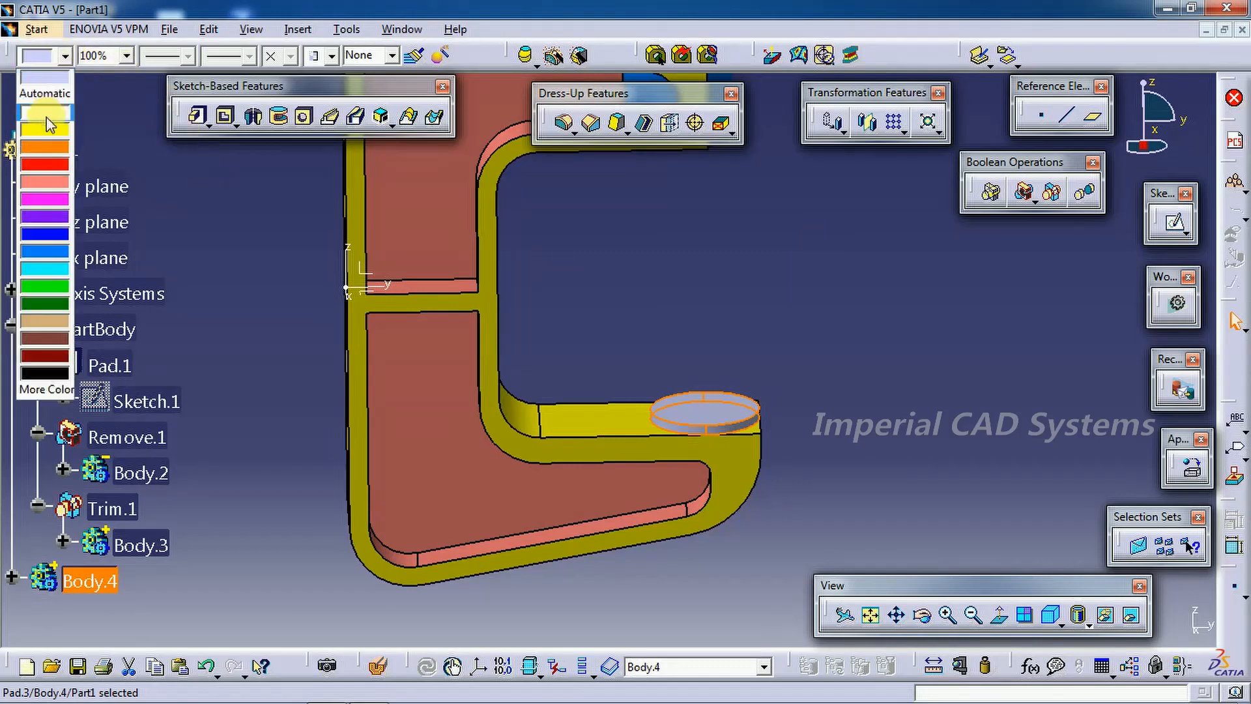
click(58, 251)
click(237, 301)
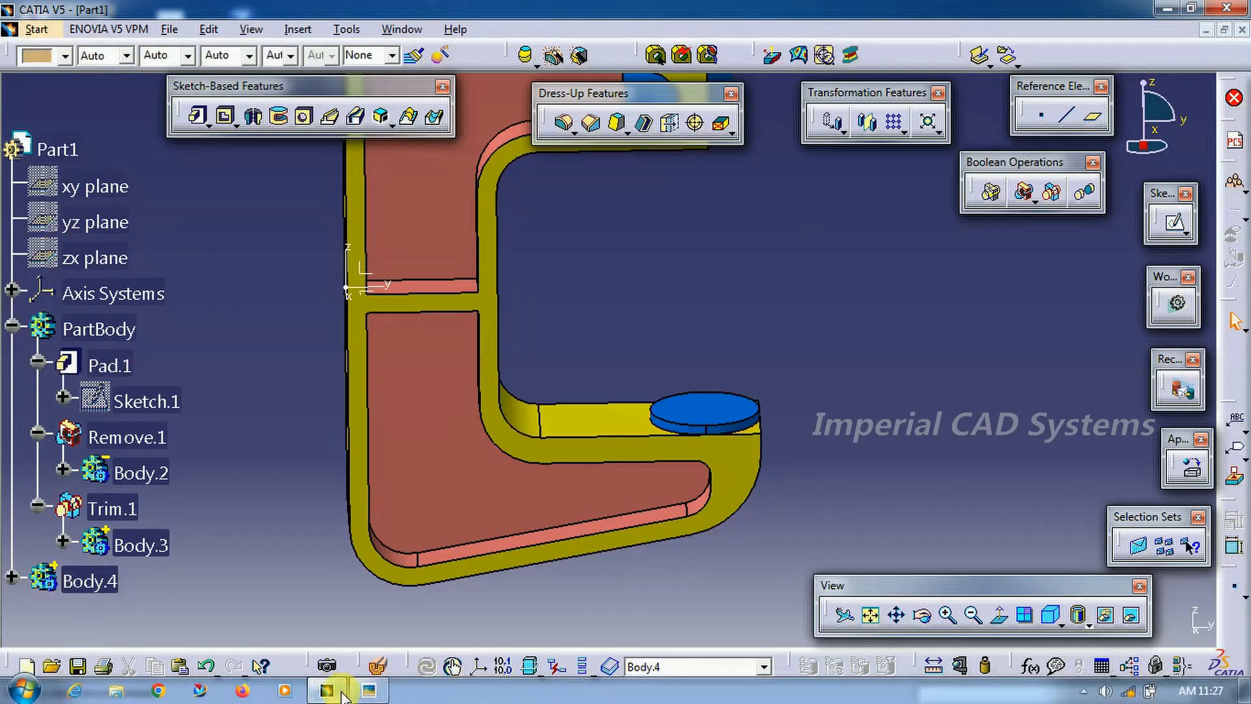
Check the round pad in the reference drawing and add its body to the main part body
click(369, 691)
click(370, 693)
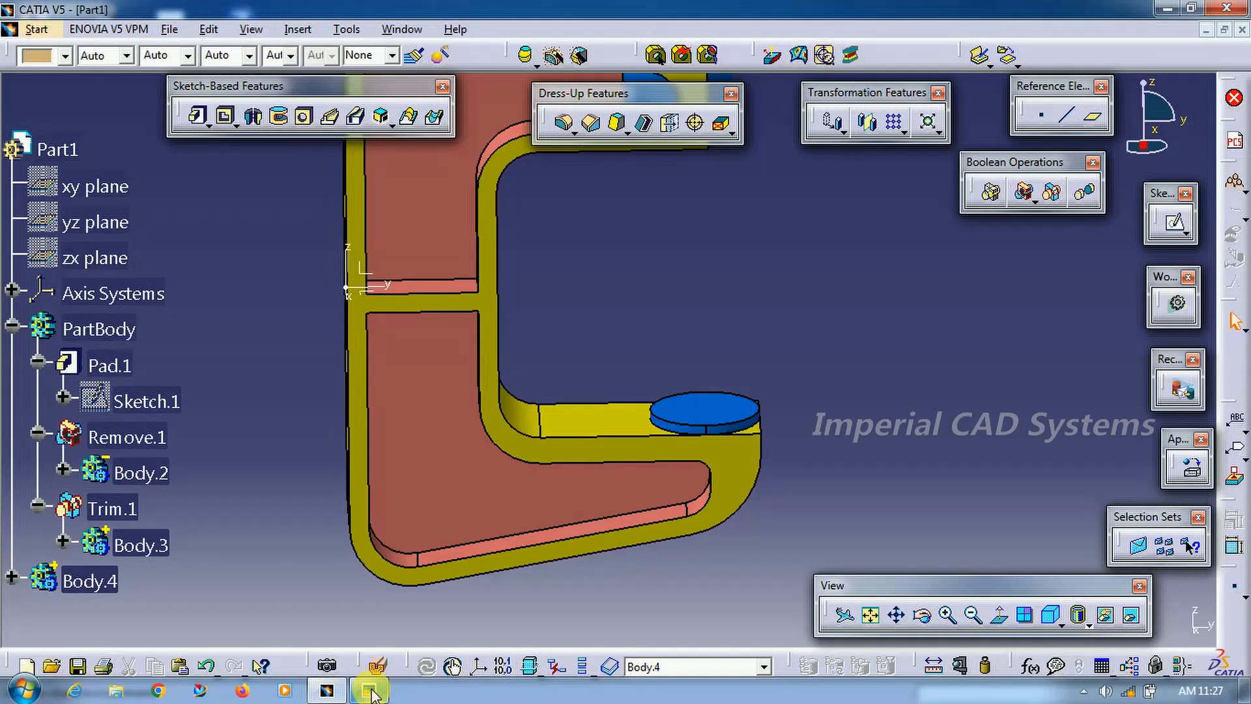
click(371, 691)
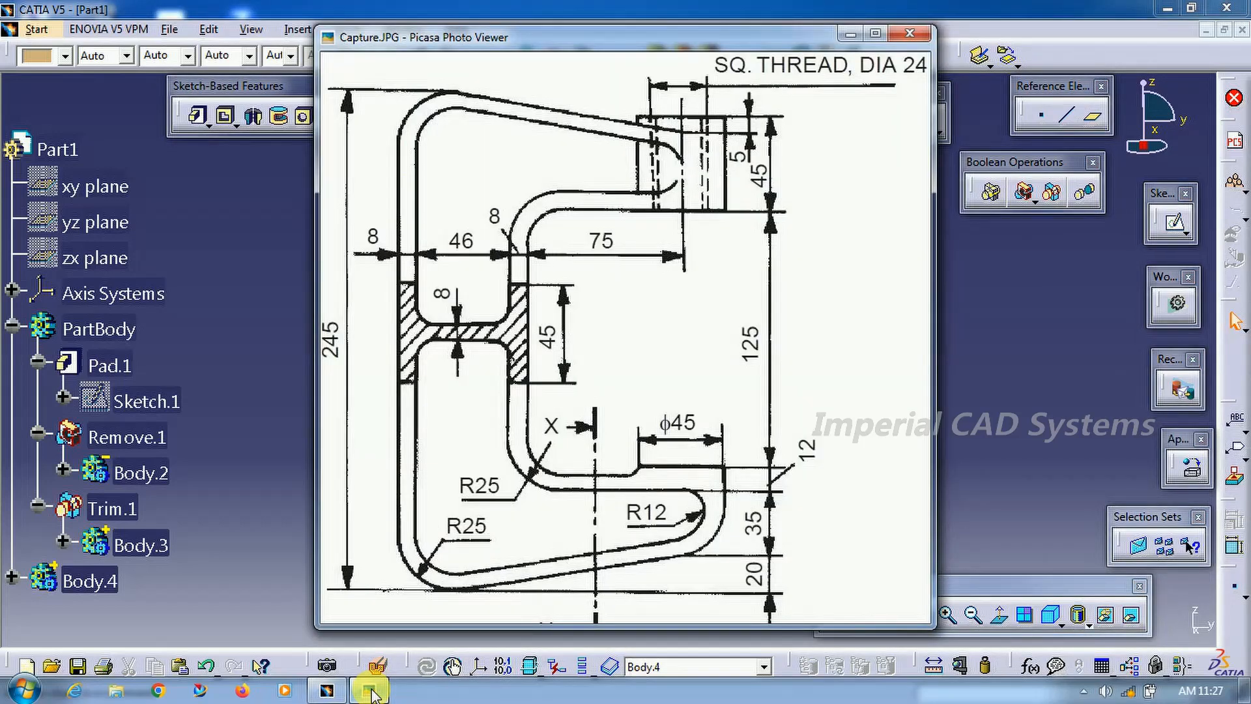
click(370, 691)
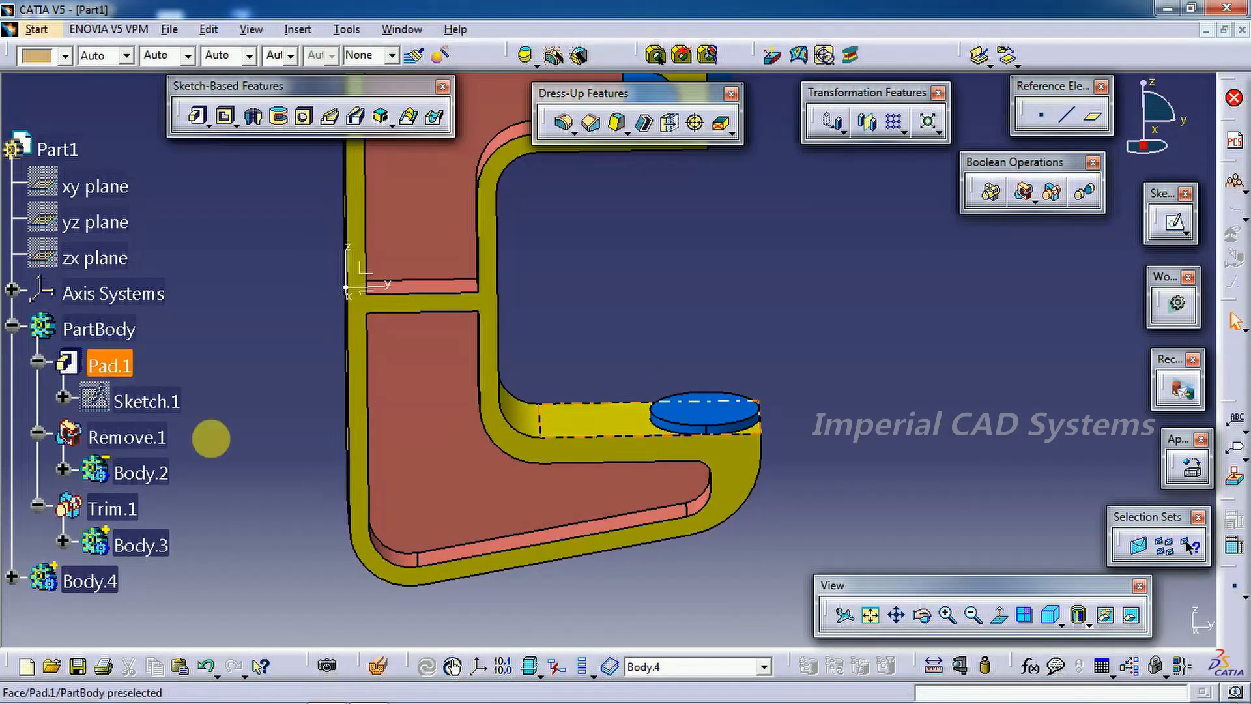
right_click(98, 573)
mouse_move(186, 554)
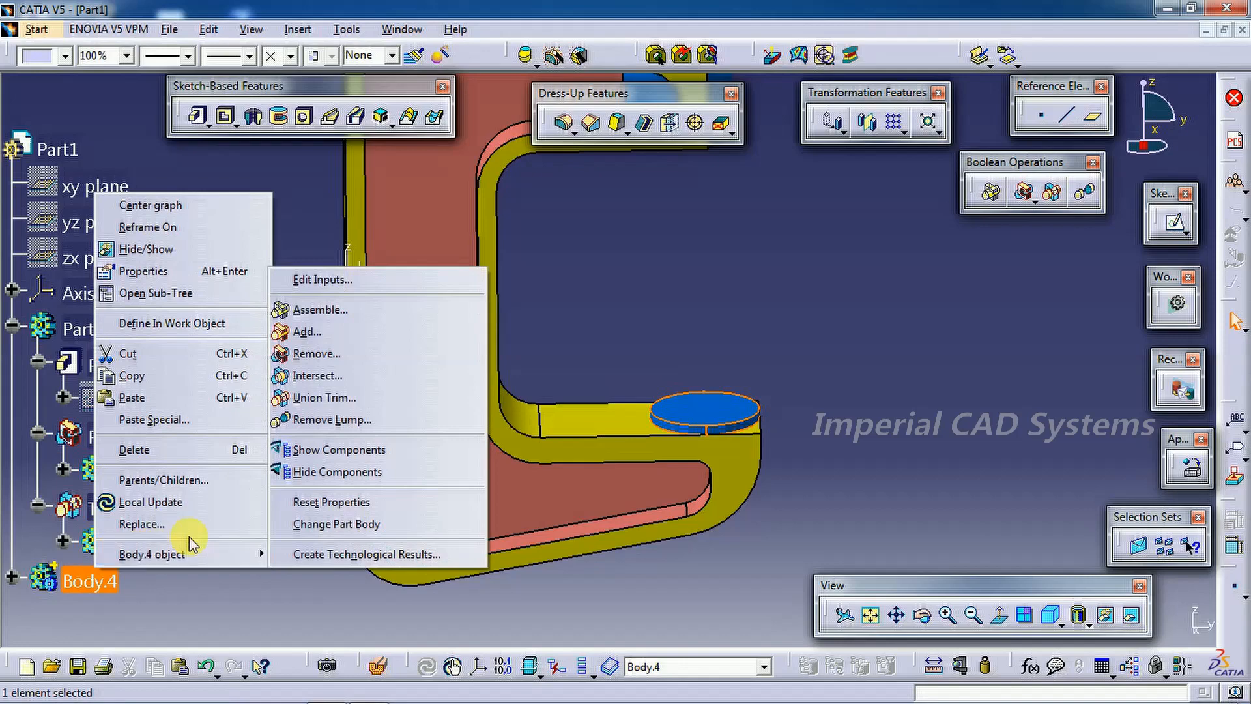
click(324, 332)
Insert a new body and start a sketch on the exposed corner face at the upper arm's free end beside the boss
middle_drag(794, 333, 504, 283)
middle_drag(578, 301, 640, 315)
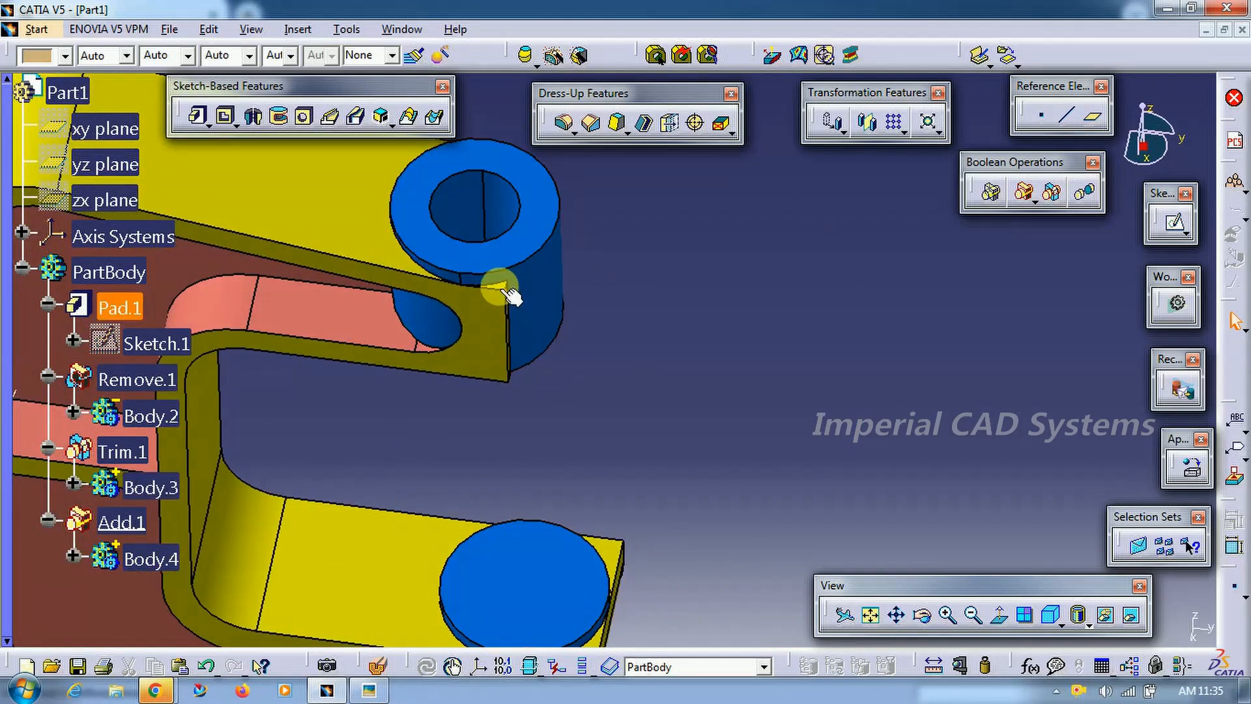
mouse_move(501, 292)
middle_down()
mouse_move(623, 337)
mouse_move(592, 303)
mouse_move(720, 341)
mouse_move(723, 355)
middle_up()
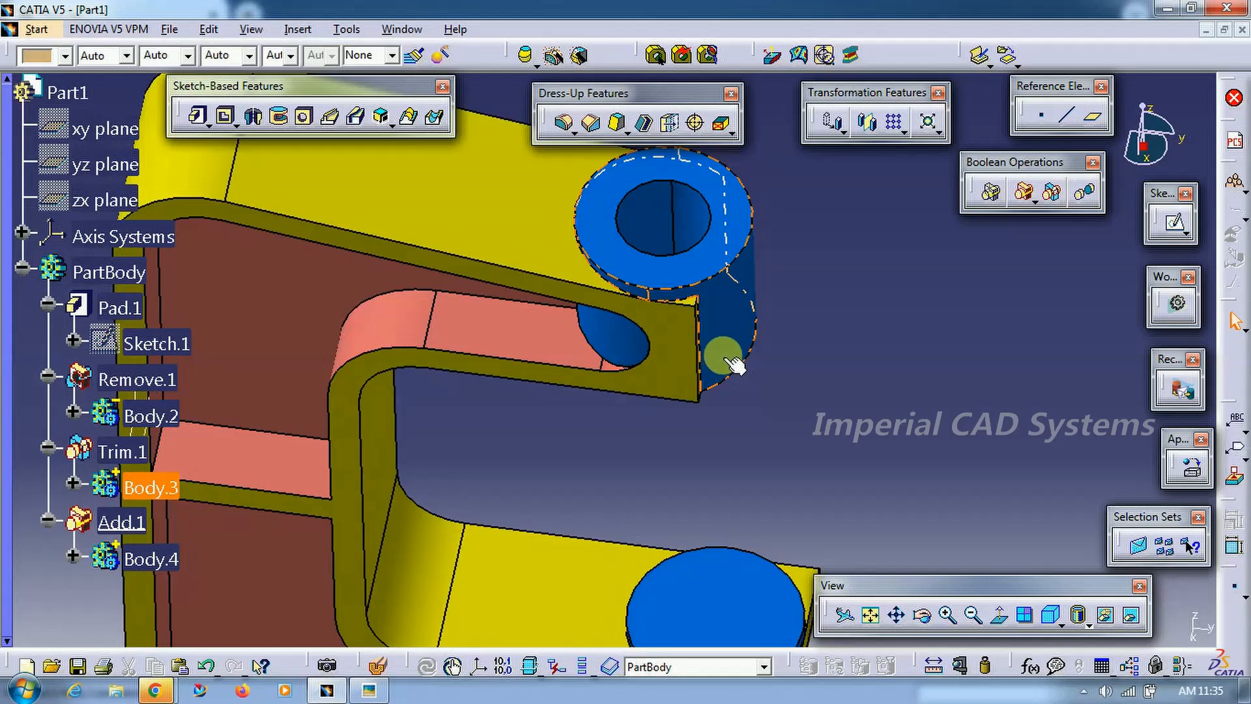
click(217, 38)
click(299, 69)
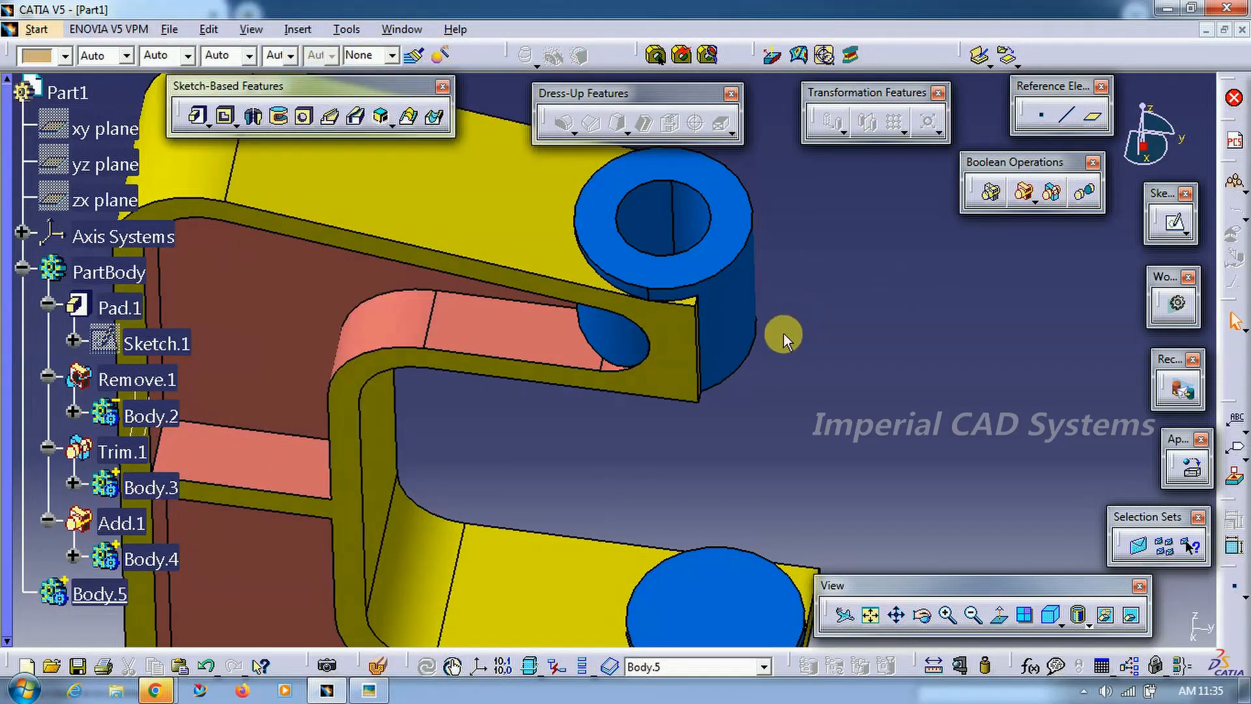
middle_drag(791, 319, 846, 246)
click(793, 250)
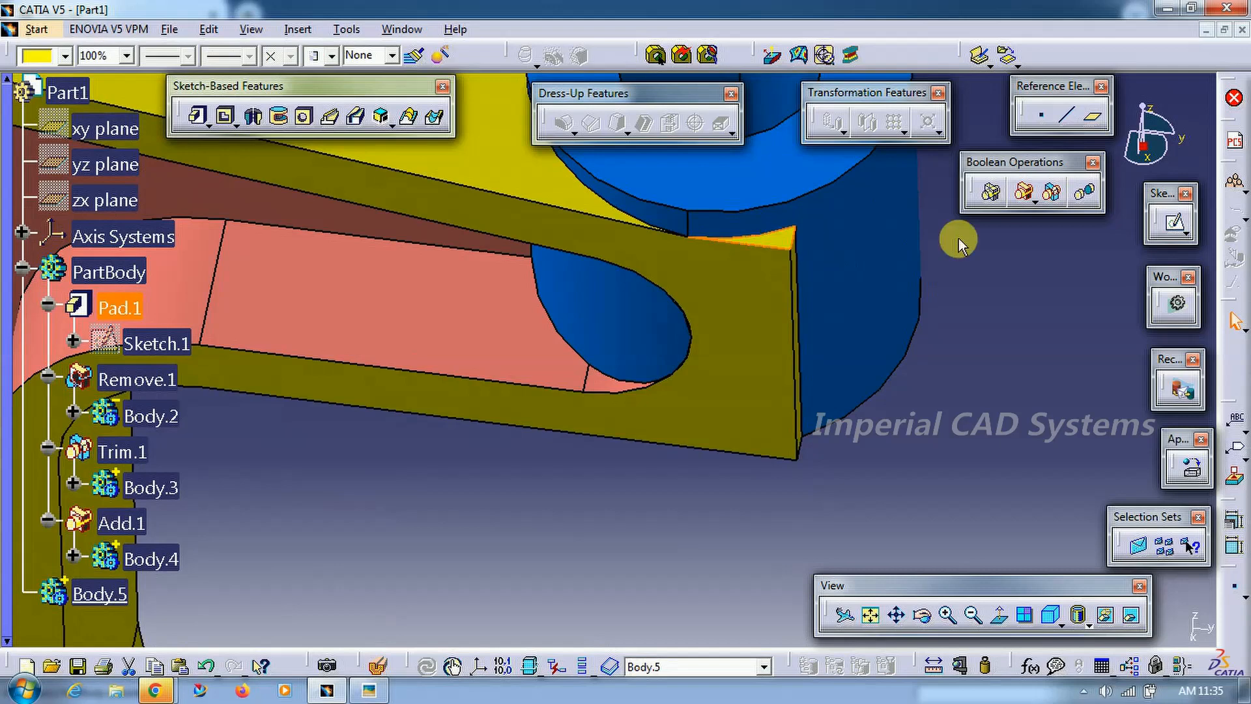
click(1176, 228)
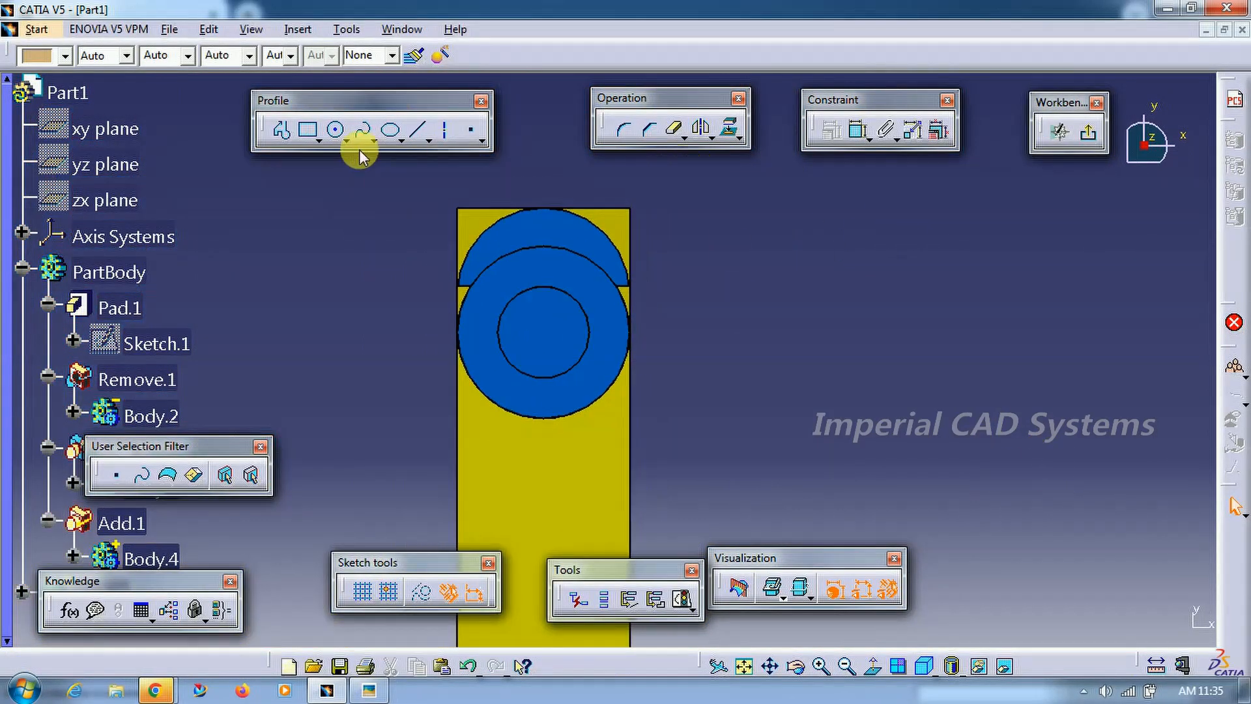
Sketch a circle centred on the upper boss and make it coincident with the boss's outer edge
click(336, 130)
click(543, 336)
click(684, 287)
mouse_move(800, 320)
middle_down()
mouse_move(737, 349)
mouse_move(732, 319)
middle_up()
click(835, 156)
click(577, 194)
click(561, 249)
right_click(658, 184)
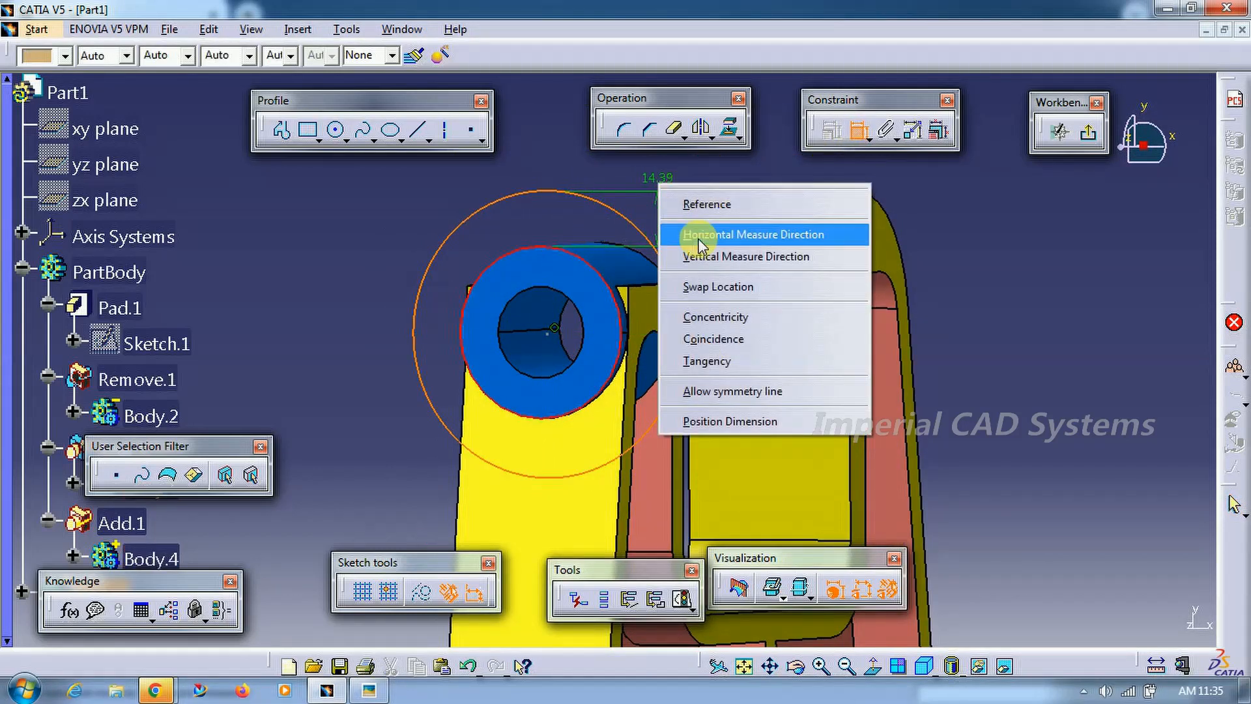
click(714, 339)
middle_drag(713, 339, 822, 337)
click(867, 668)
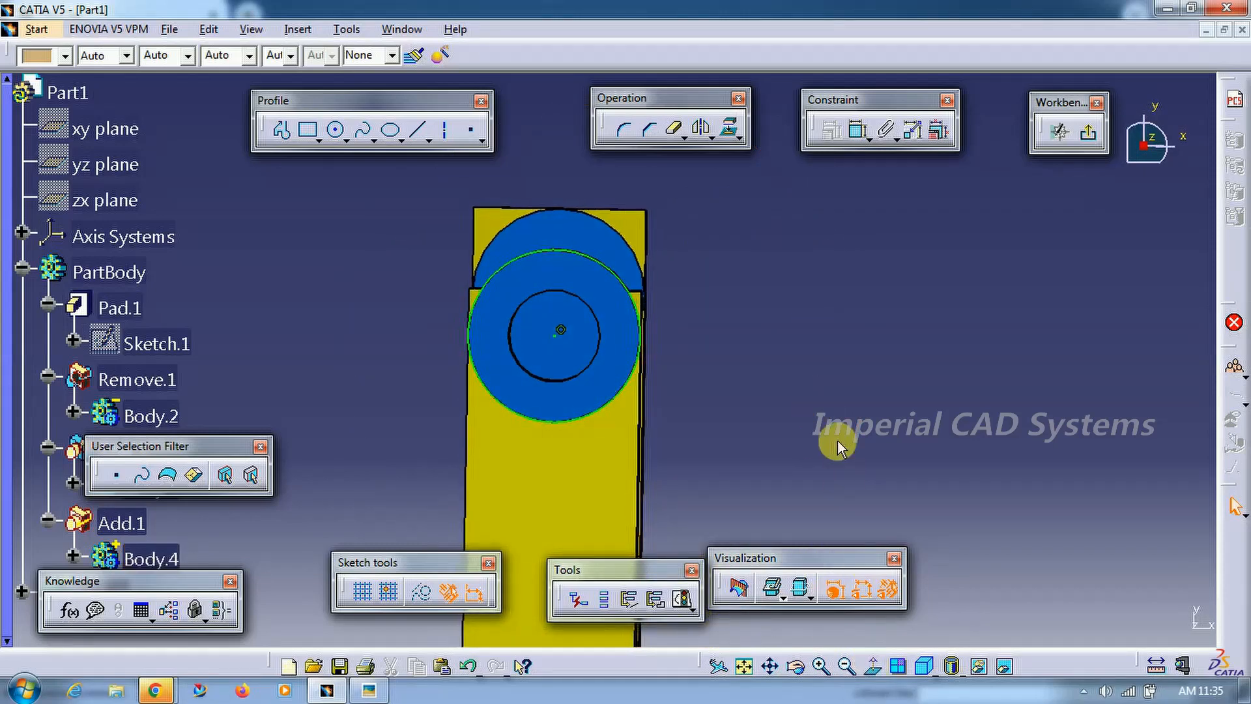
Draw a rectangular outline around the upper arm's free end joined to both sides of the circle, and trim away the circle's inner half
click(282, 134)
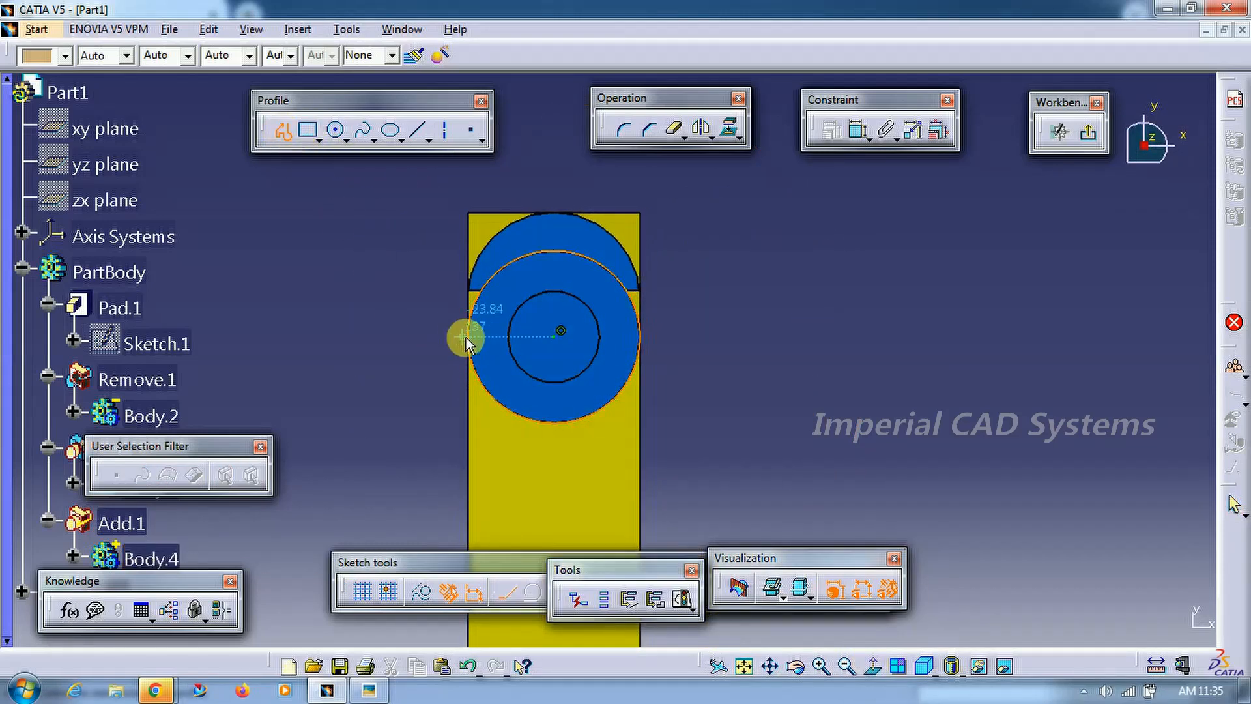
click(470, 336)
click(417, 336)
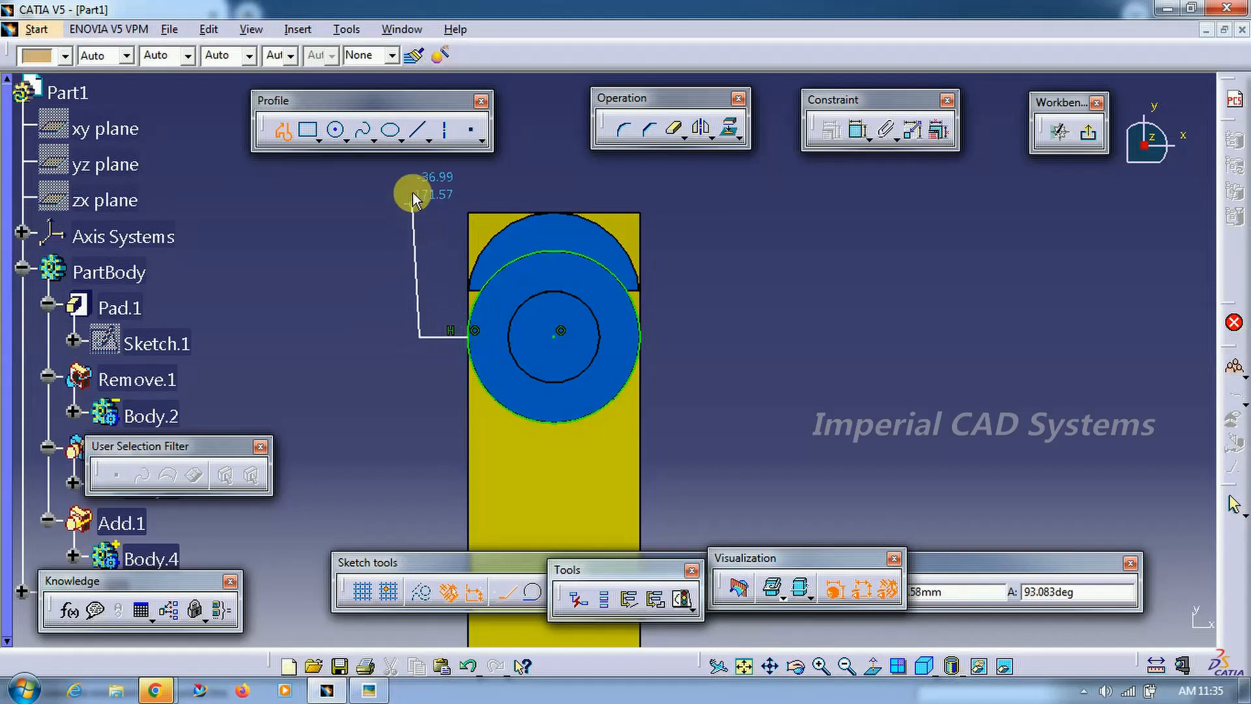
click(420, 170)
click(709, 170)
click(709, 337)
click(642, 336)
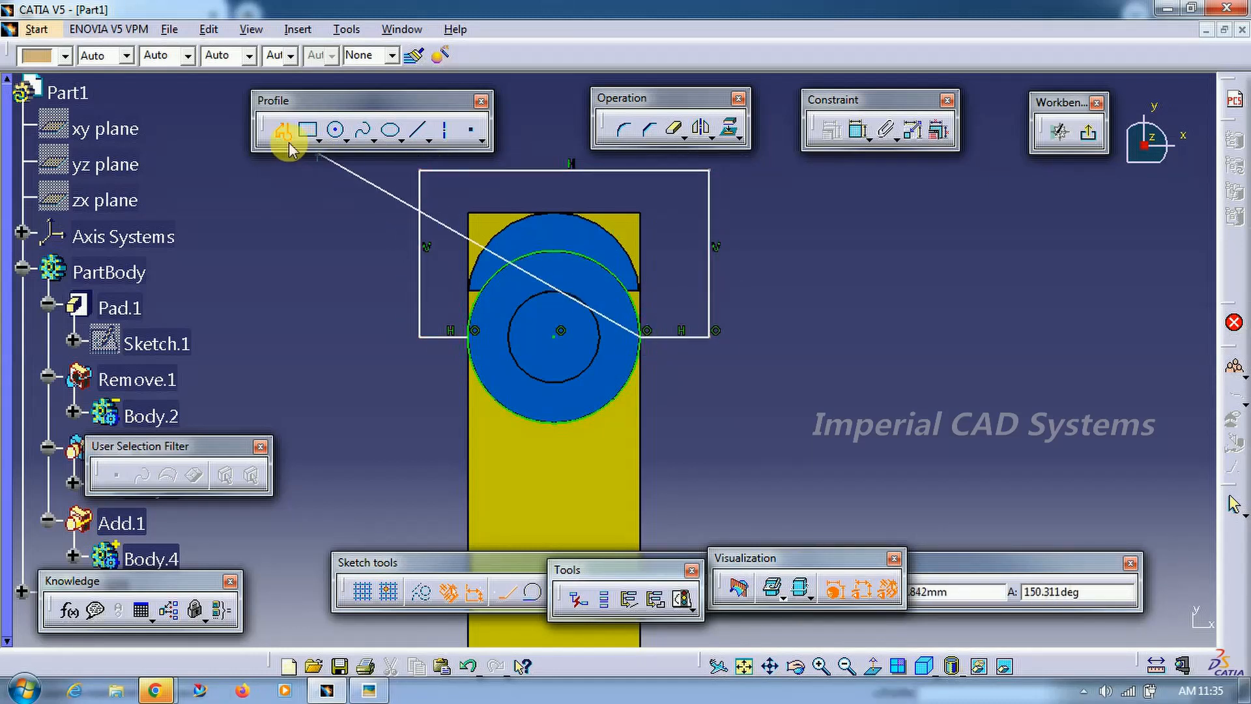
click(674, 128)
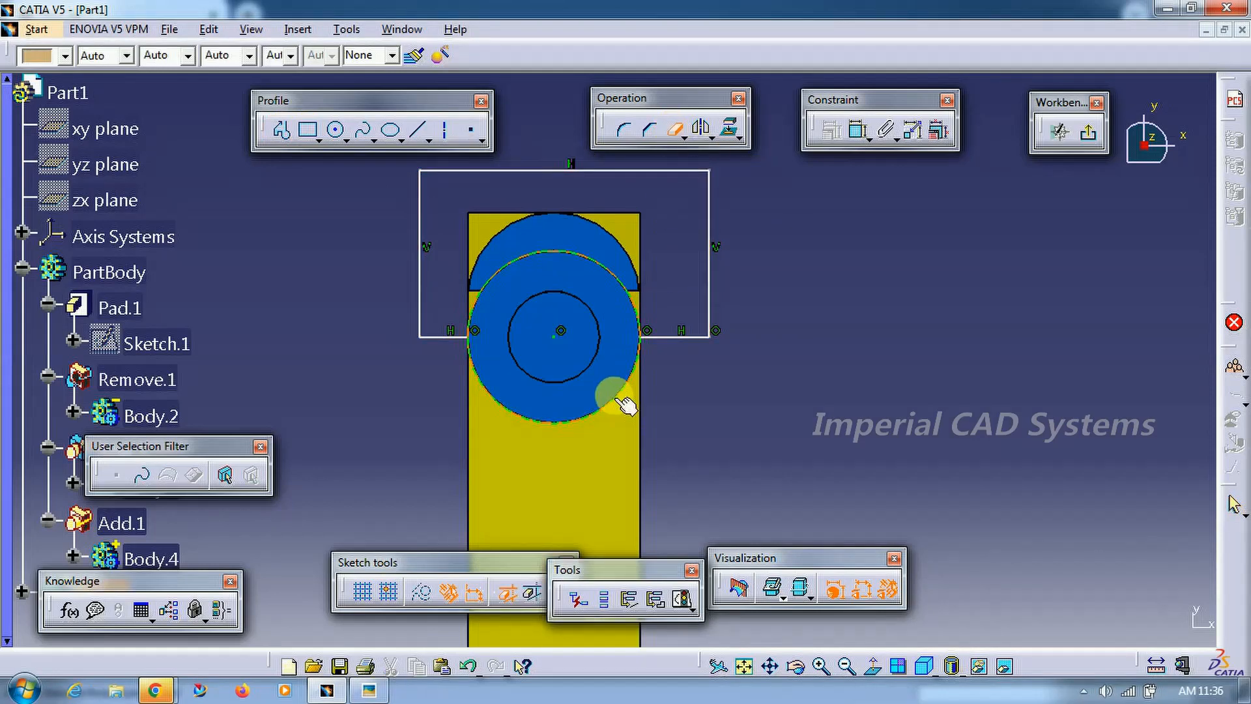
click(624, 404)
click(1074, 137)
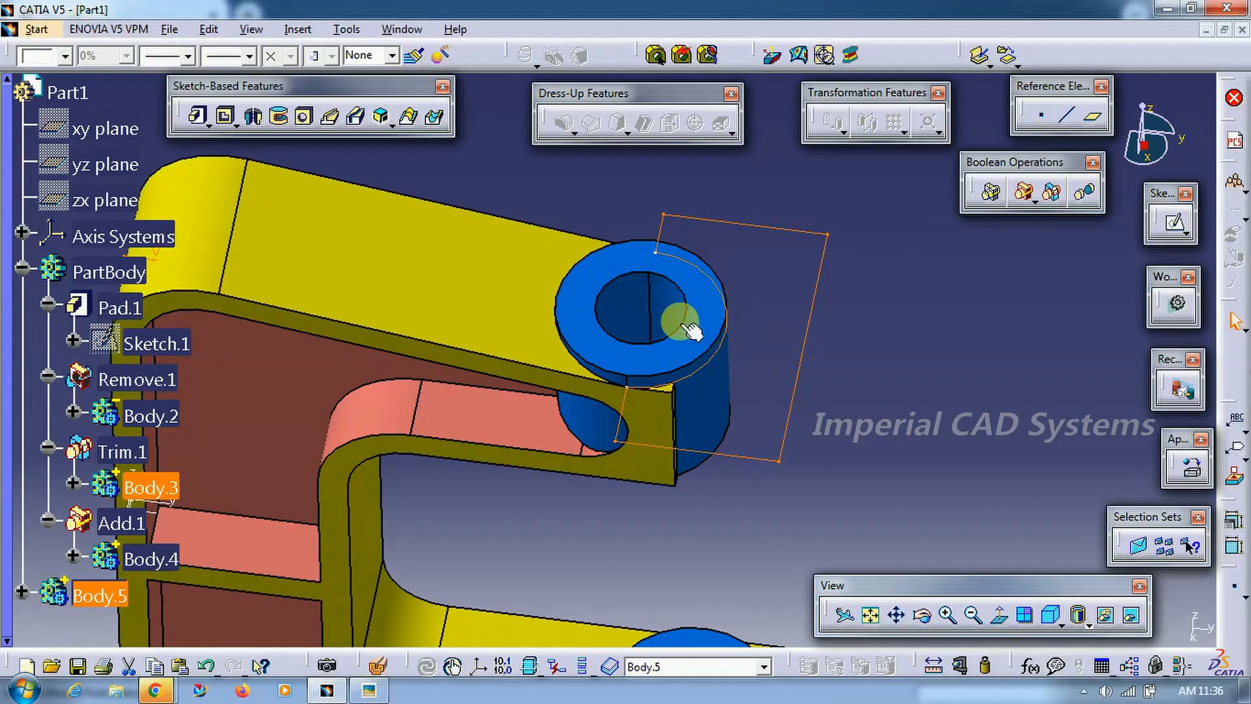
Pad the corner-trimming profile 50 mm downward through the upper arm's end
click(197, 121)
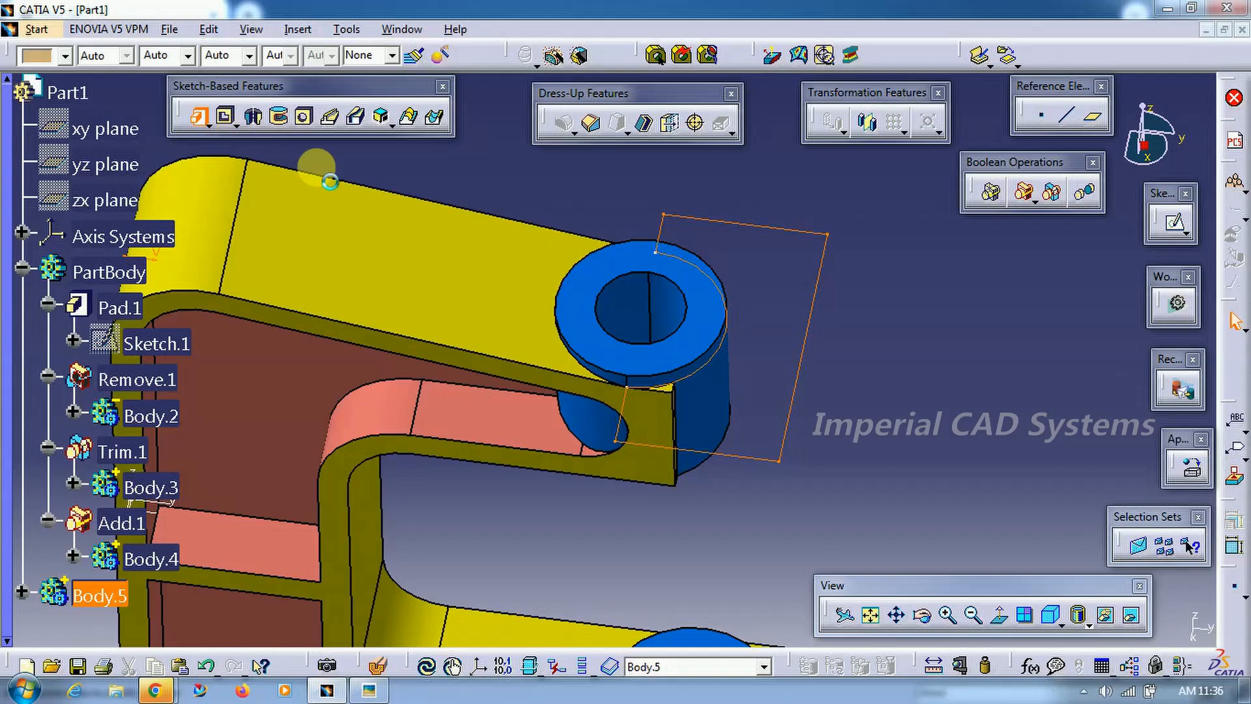
mouse_move(587, 339)
middle_down()
mouse_move(576, 371)
mouse_move(634, 295)
mouse_move(670, 316)
middle_up()
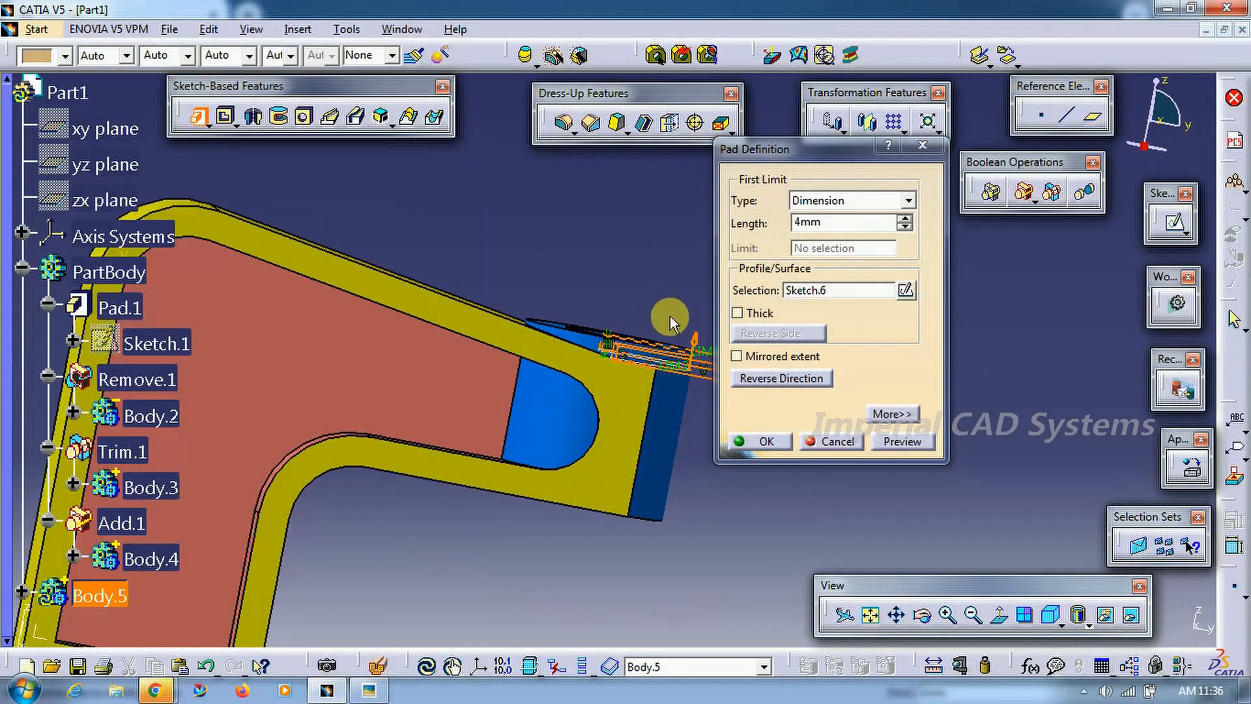
click(782, 378)
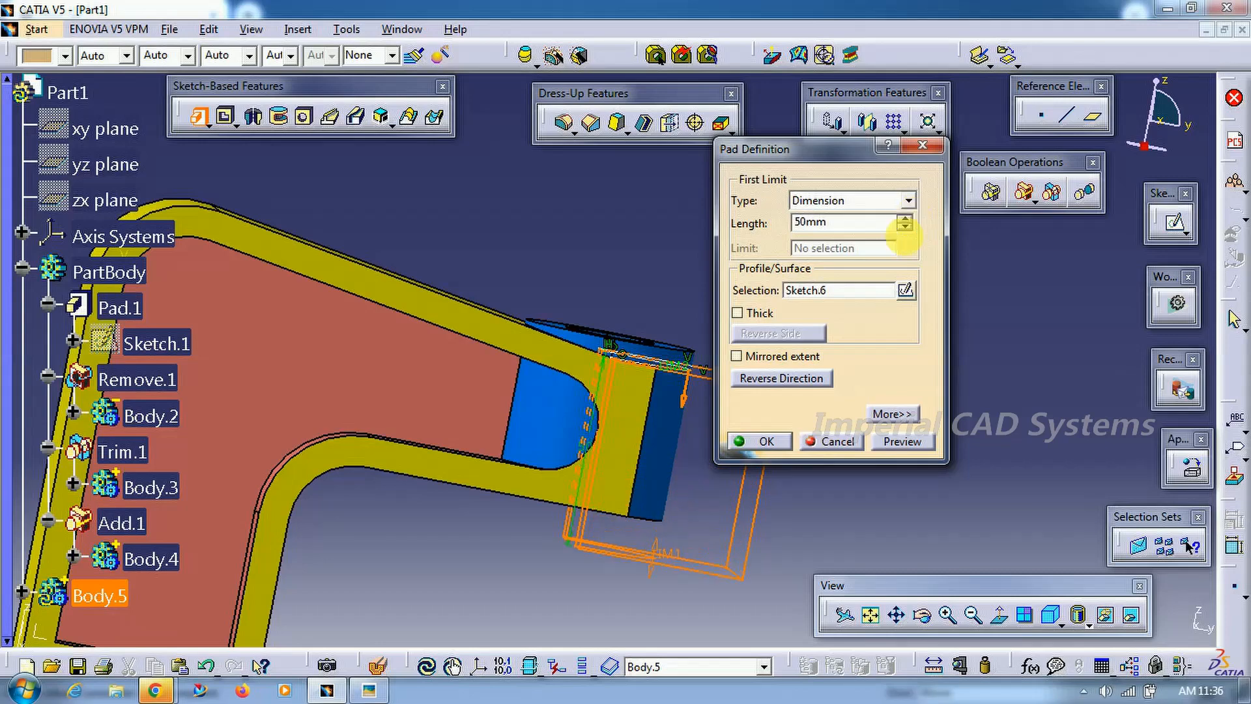
click(786, 442)
Remove the new block's body from the main part body to round the upper arm's end around the boss
middle_drag(653, 312, 547, 421)
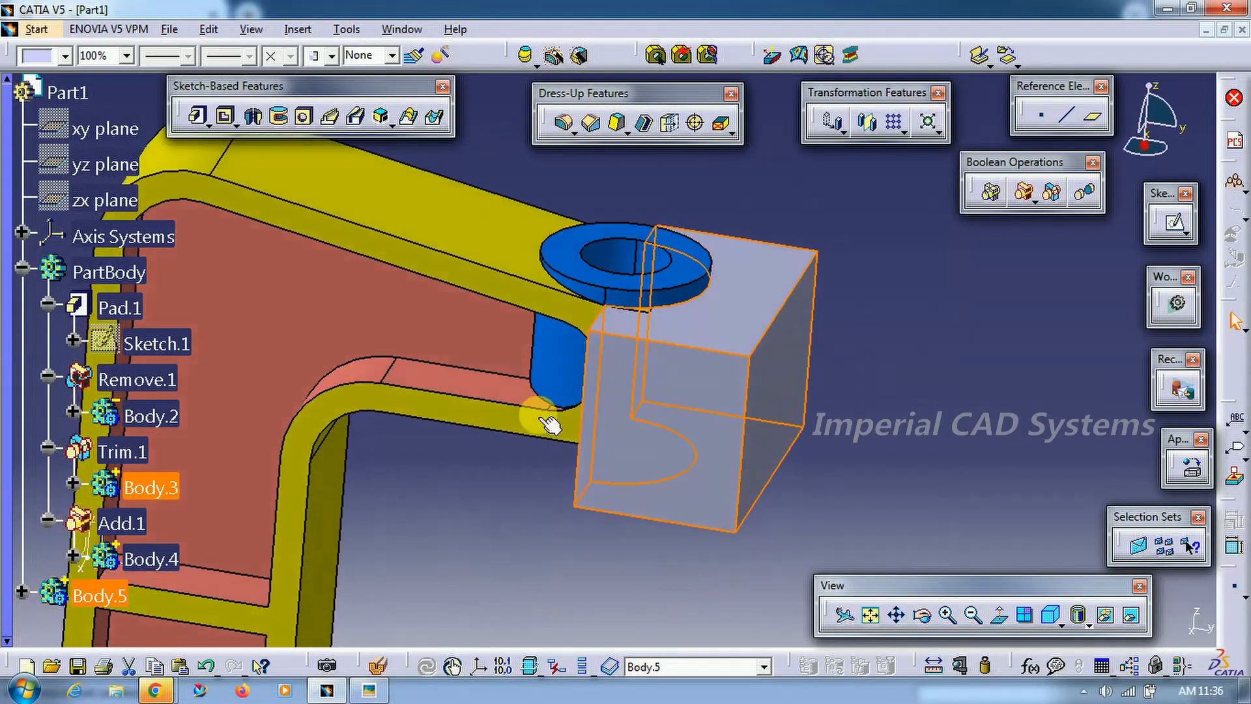
right_click(104, 600)
mouse_move(189, 583)
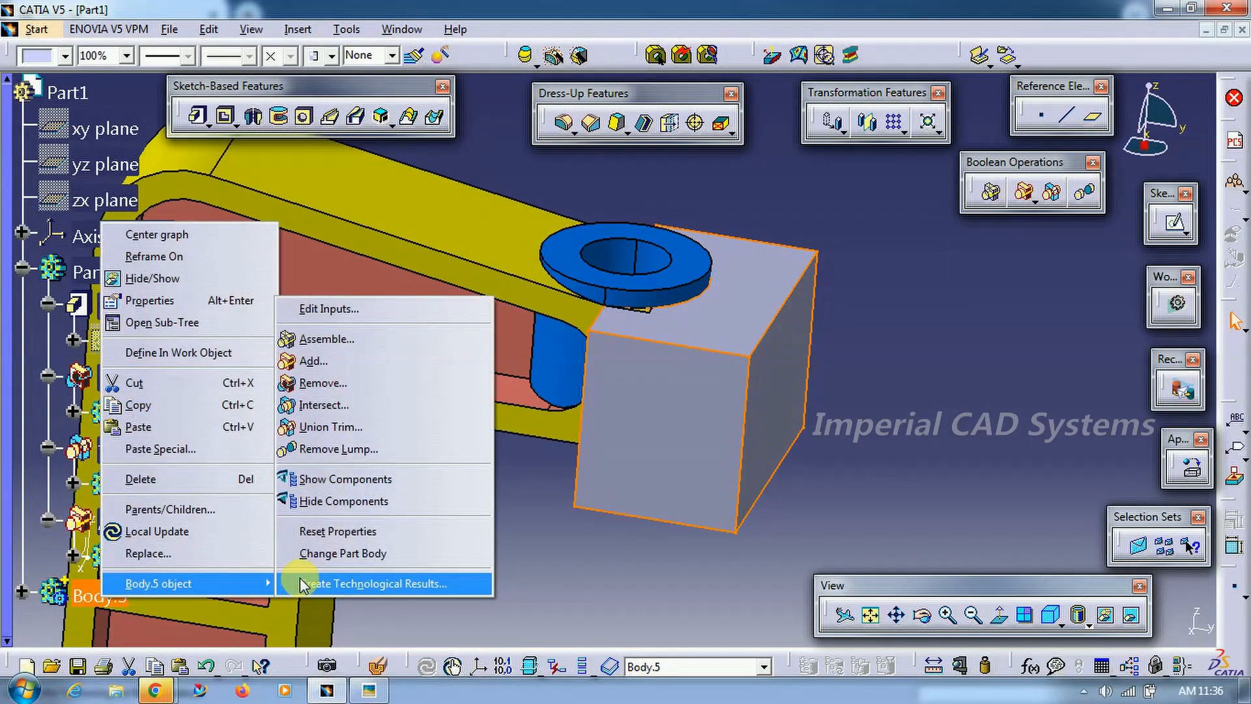
click(324, 383)
middle_drag(569, 526, 637, 547)
click(651, 439)
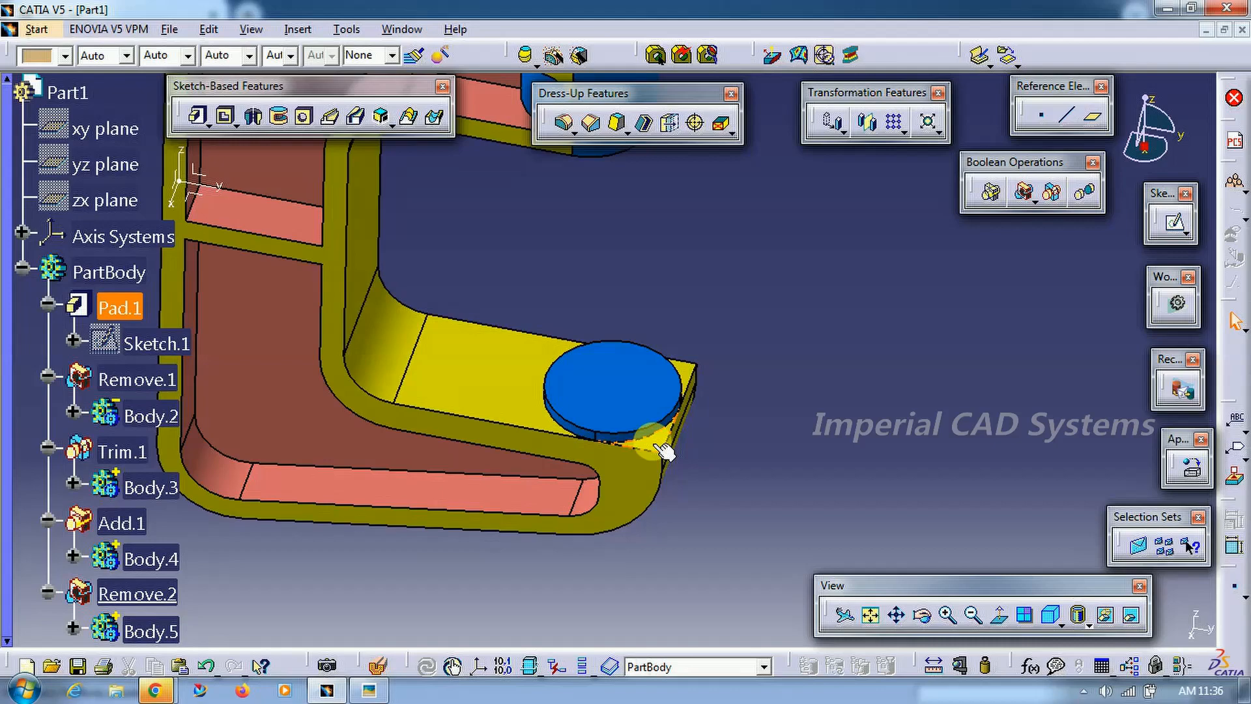
click(1177, 227)
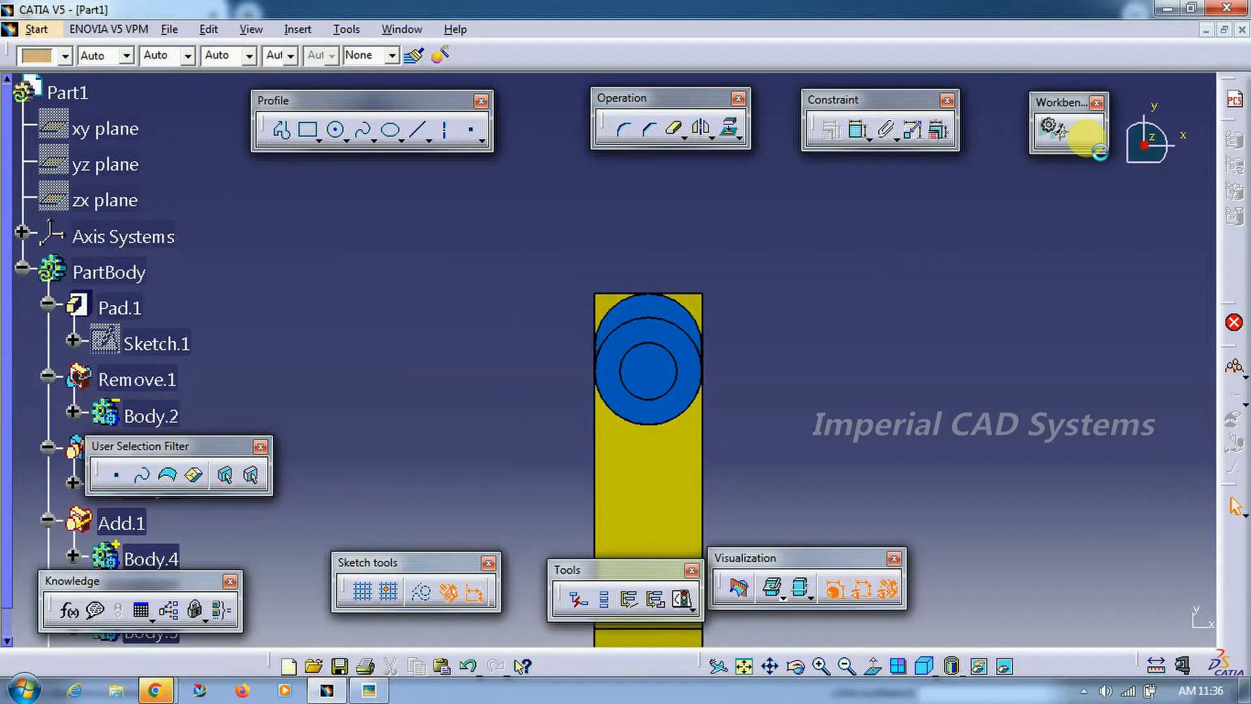
click(1092, 145)
Insert a new body and start a sketch on the lower arm's upper face beside the round pad
click(300, 34)
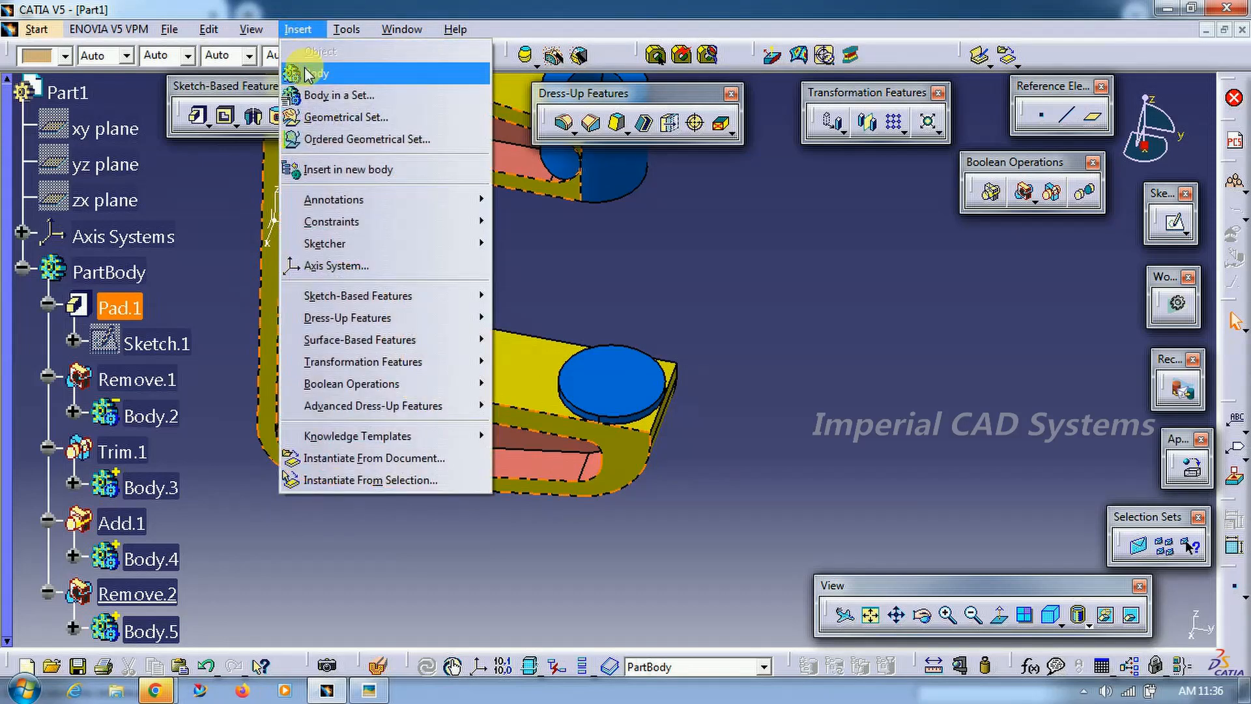
click(312, 71)
click(1176, 222)
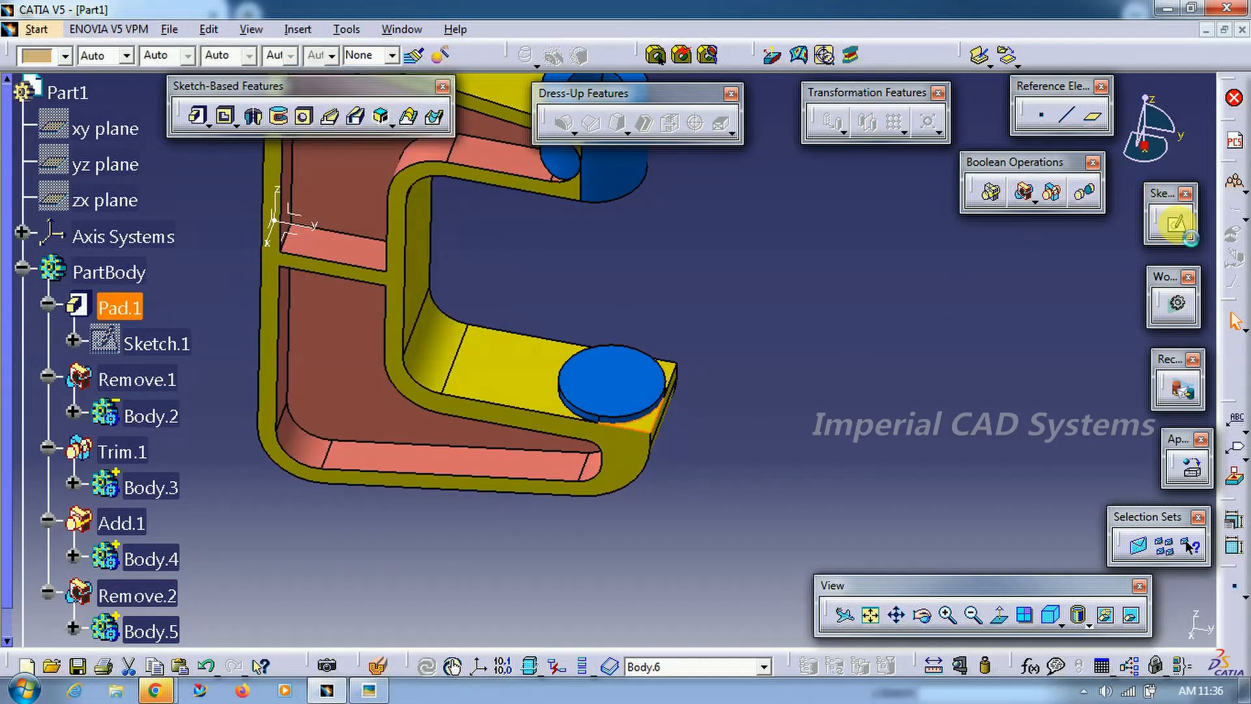
Sketch a circle over the lower arm's round pad and make it coincident with the pad's outer edge
click(337, 131)
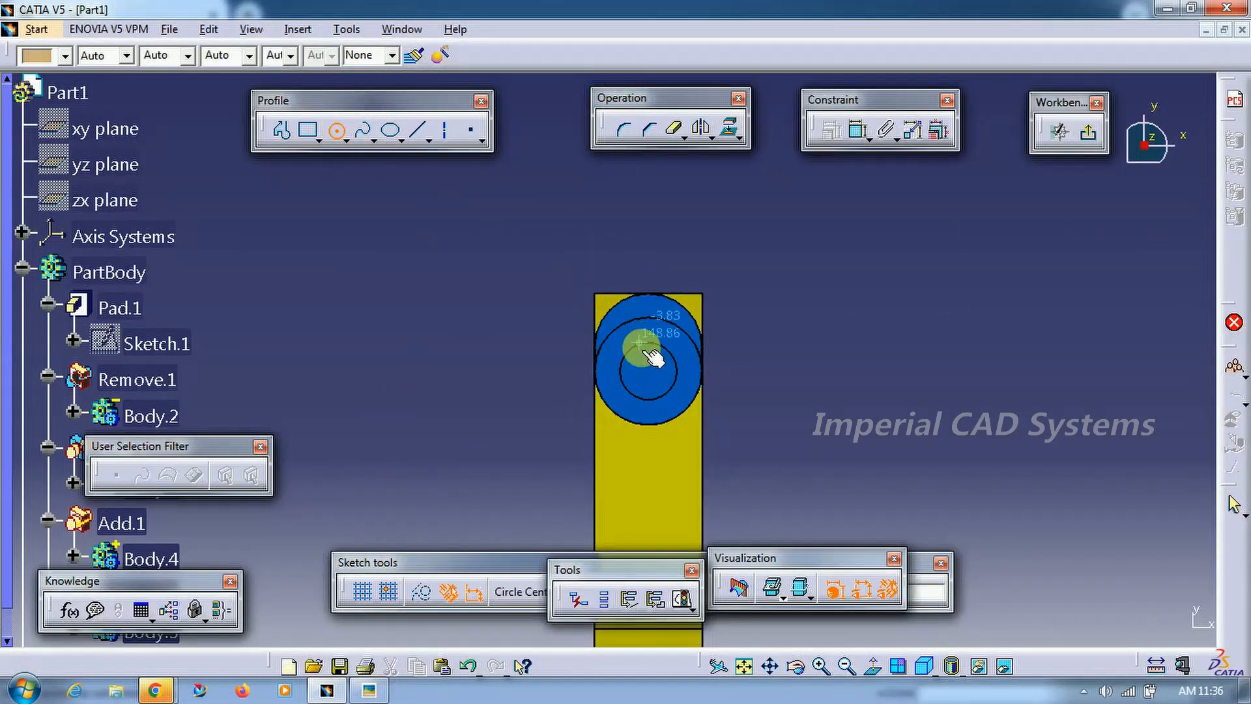
click(654, 366)
click(756, 287)
click(859, 133)
click(684, 317)
right_click(824, 218)
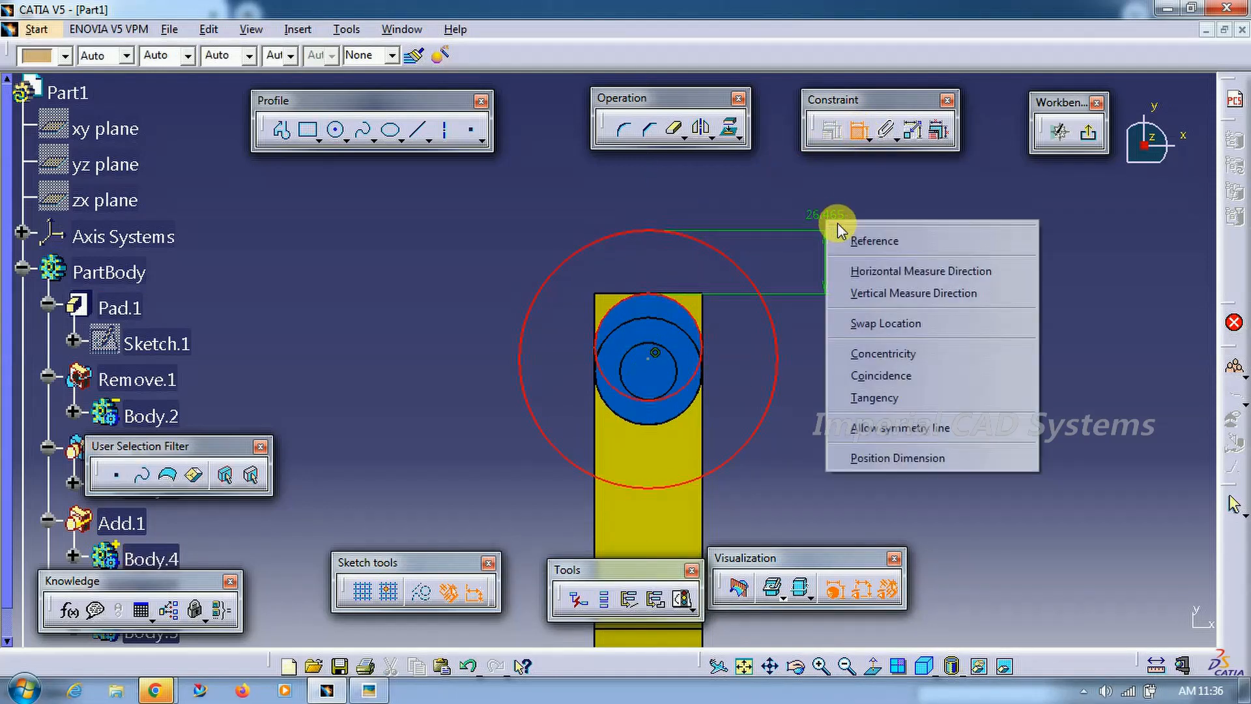
click(890, 366)
ctrl+middle_drag(862, 351, 889, 277)
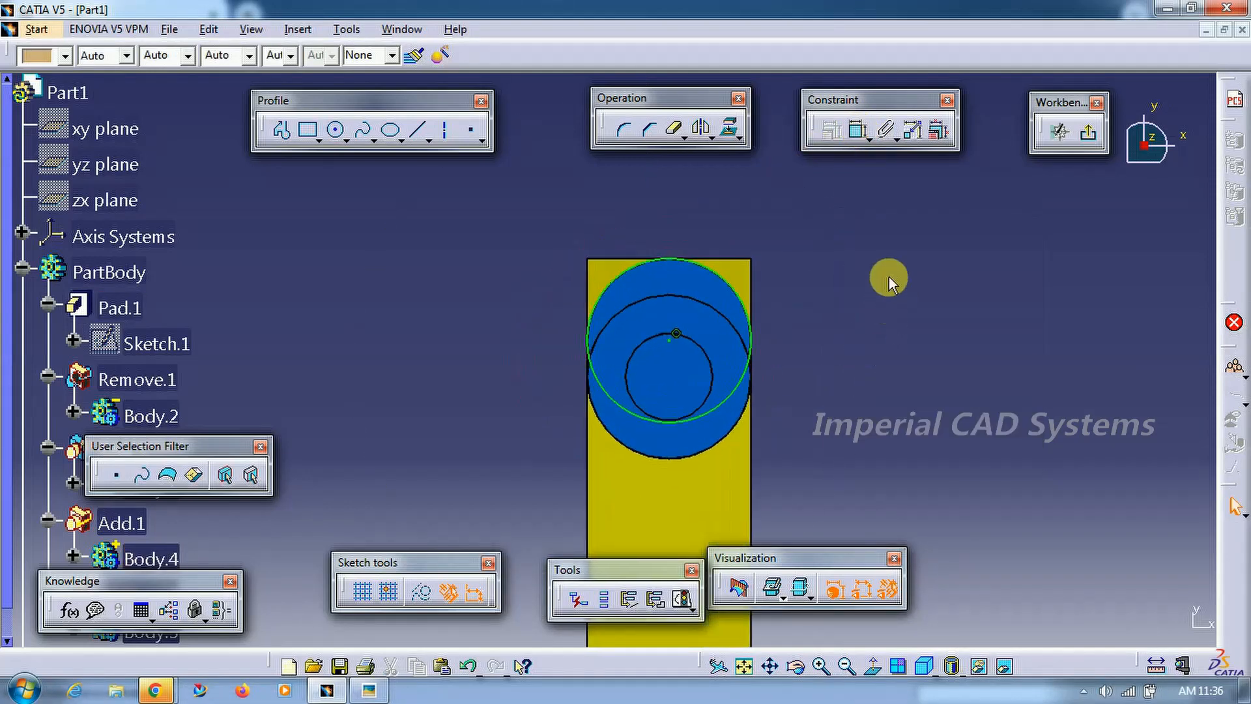
Draw a four-sided outline around the lower arm's free end joined to both sides of the circle, and trim away the circle's inner half
click(282, 134)
click(587, 339)
click(525, 339)
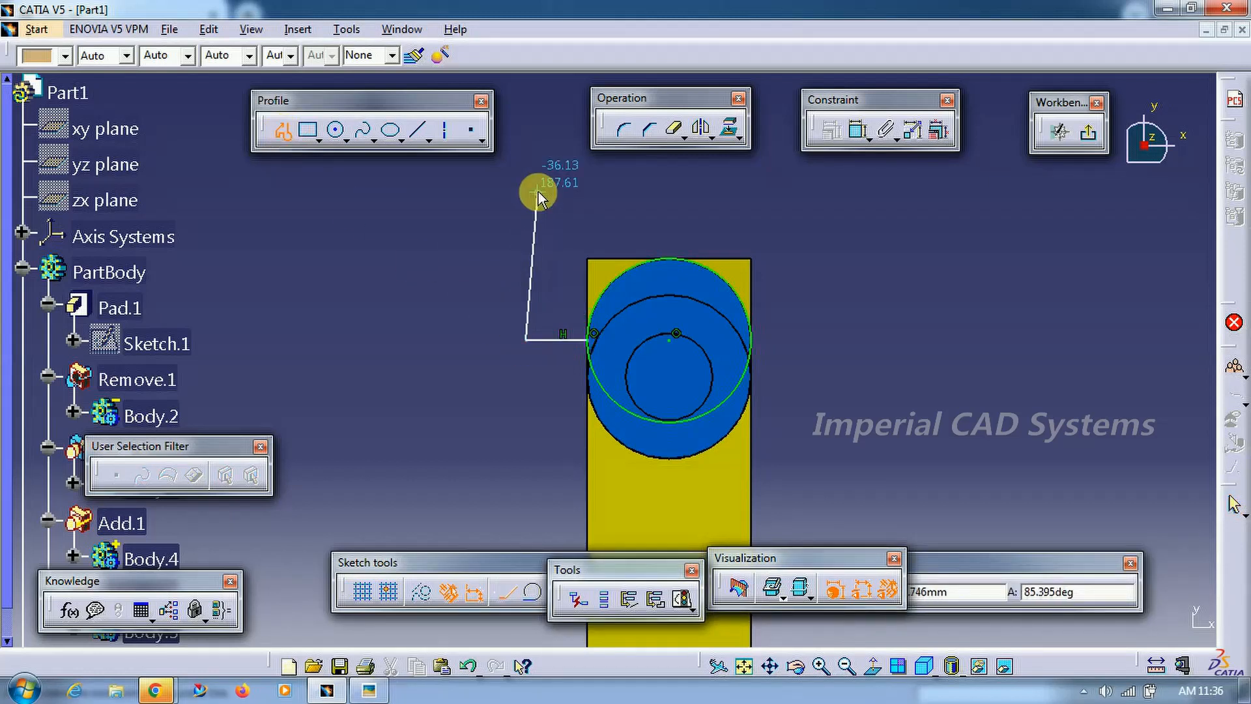
click(788, 192)
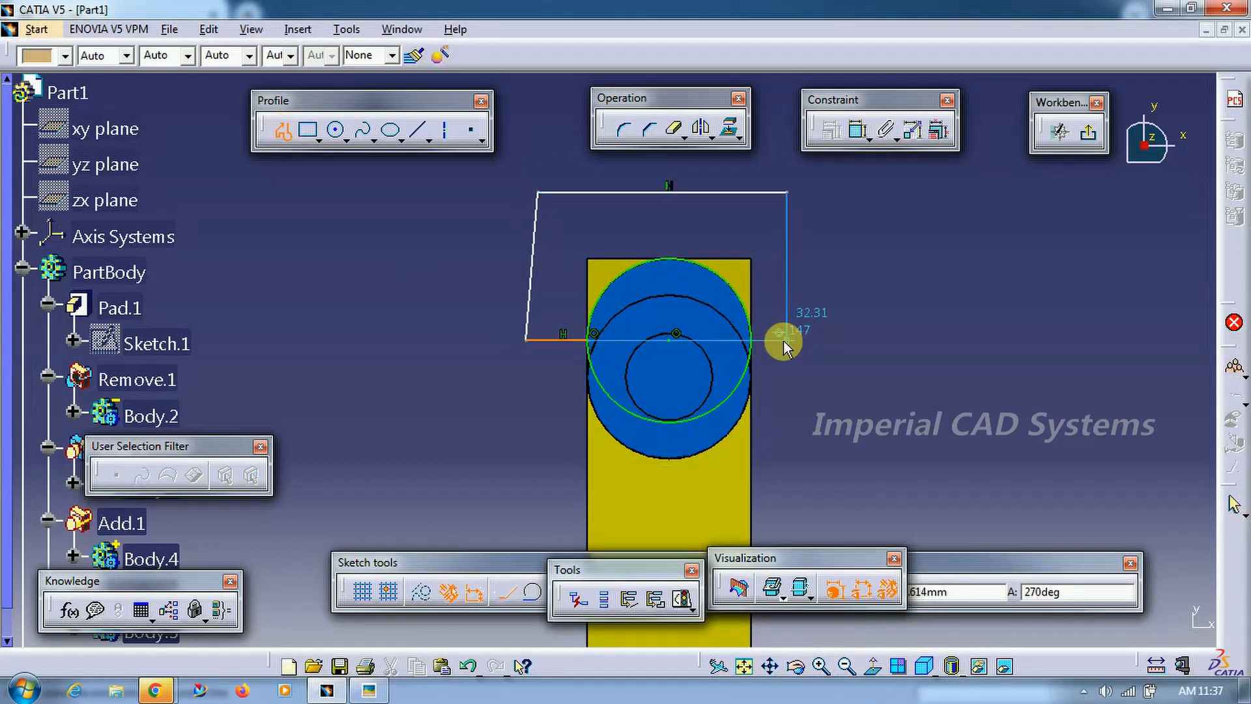
click(751, 339)
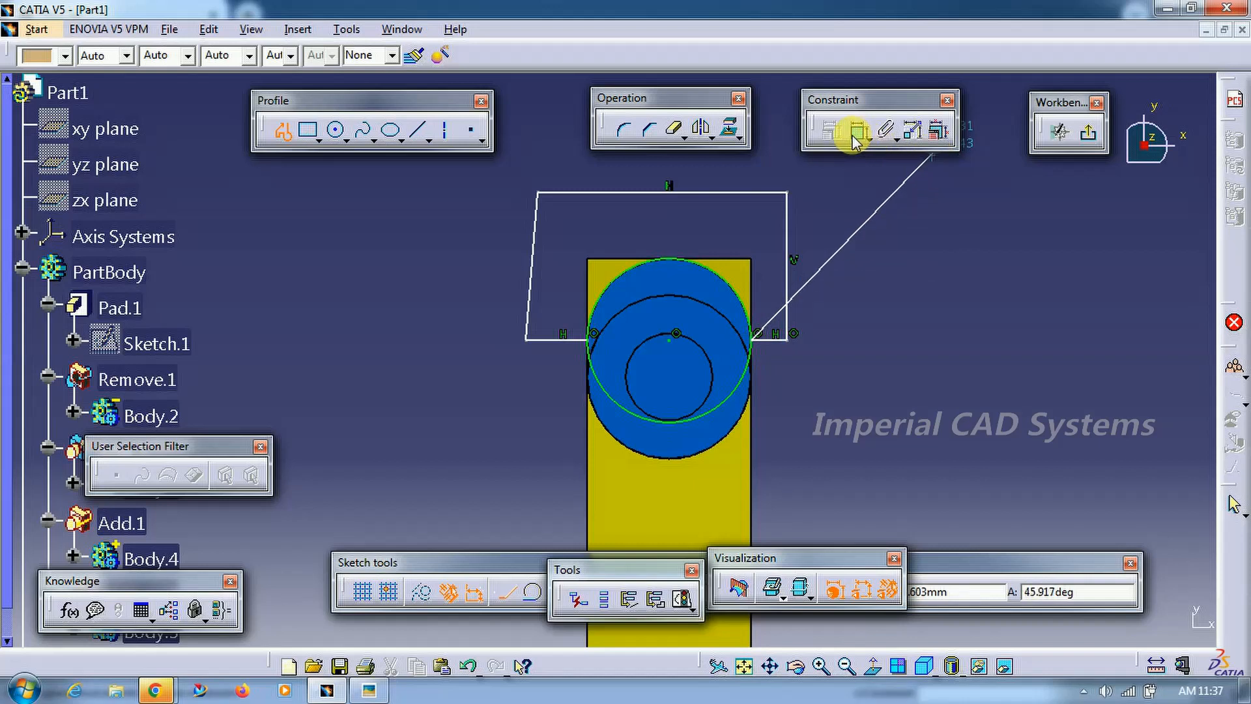
click(281, 135)
click(320, 295)
click(672, 132)
click(743, 406)
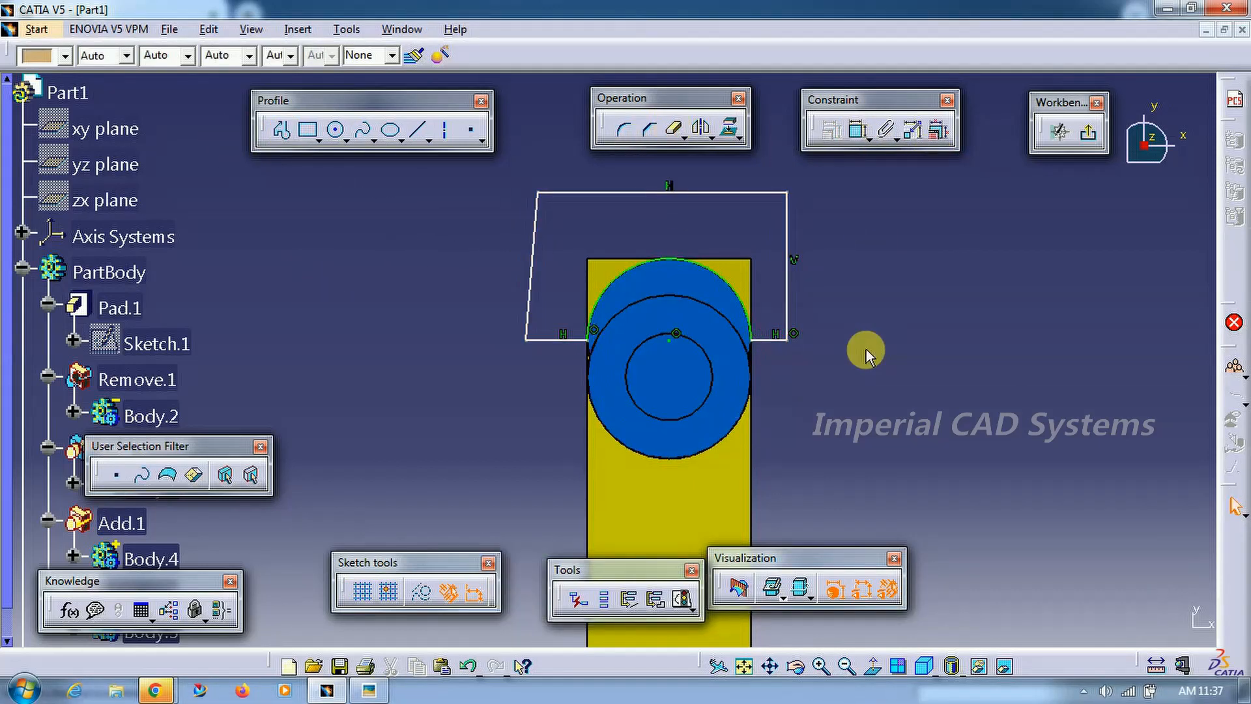
click(1090, 136)
Pad the lower arm's trimming profile 50 mm downward
mouse_move(808, 408)
middle_down()
mouse_move(801, 350)
mouse_move(754, 436)
mouse_move(760, 337)
mouse_move(774, 346)
mouse_move(714, 432)
middle_up()
click(199, 119)
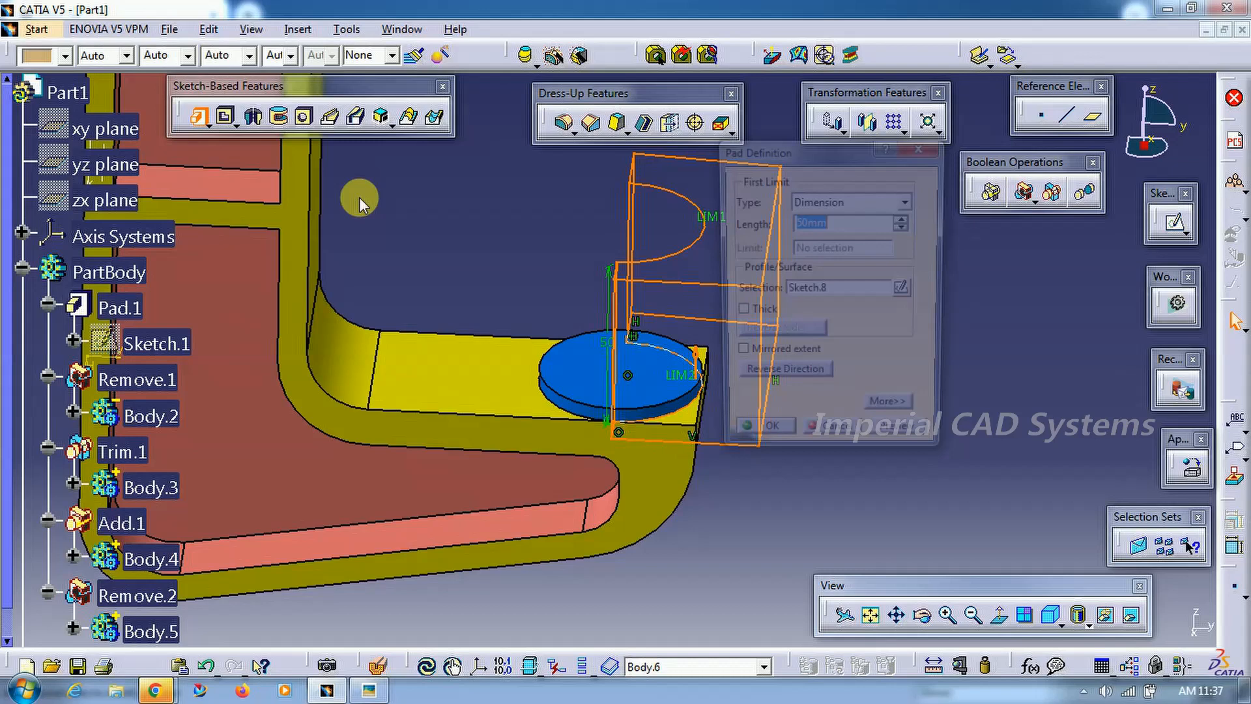
click(788, 382)
click(769, 442)
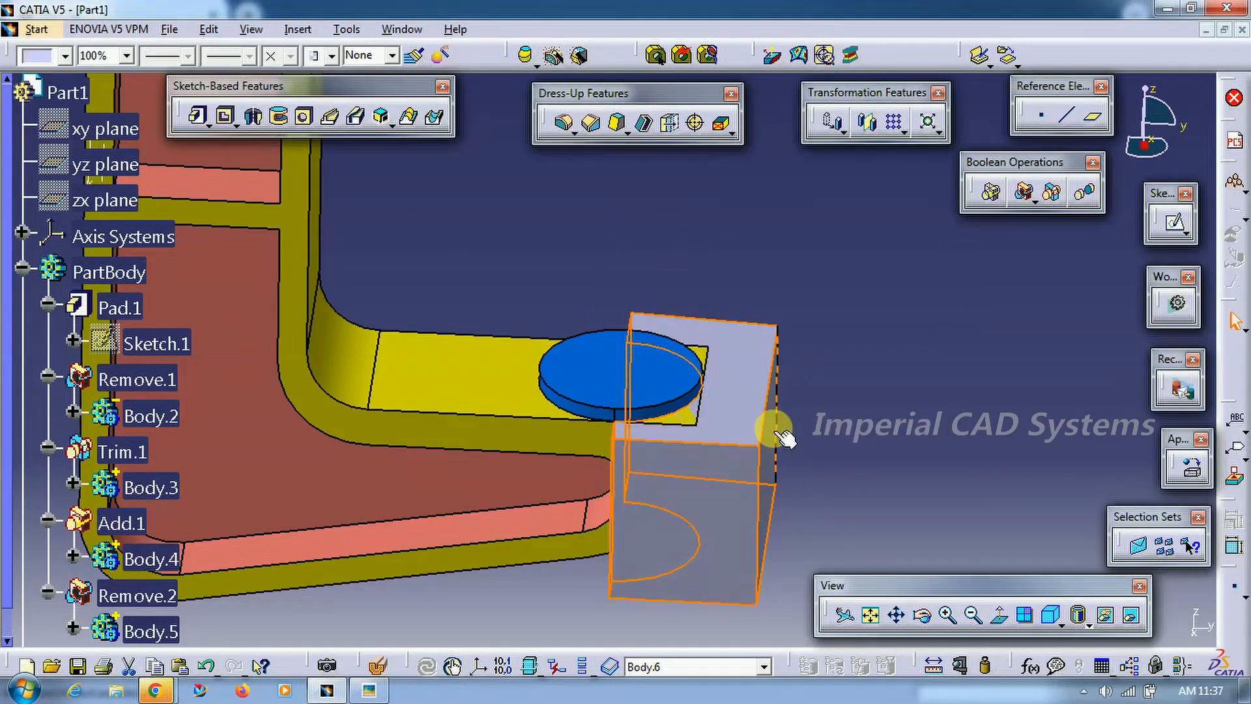
Remove the lower arm's trimming body from the part body to round the arm's free end
scroll(261, 450, down, 3)
right_click(94, 438)
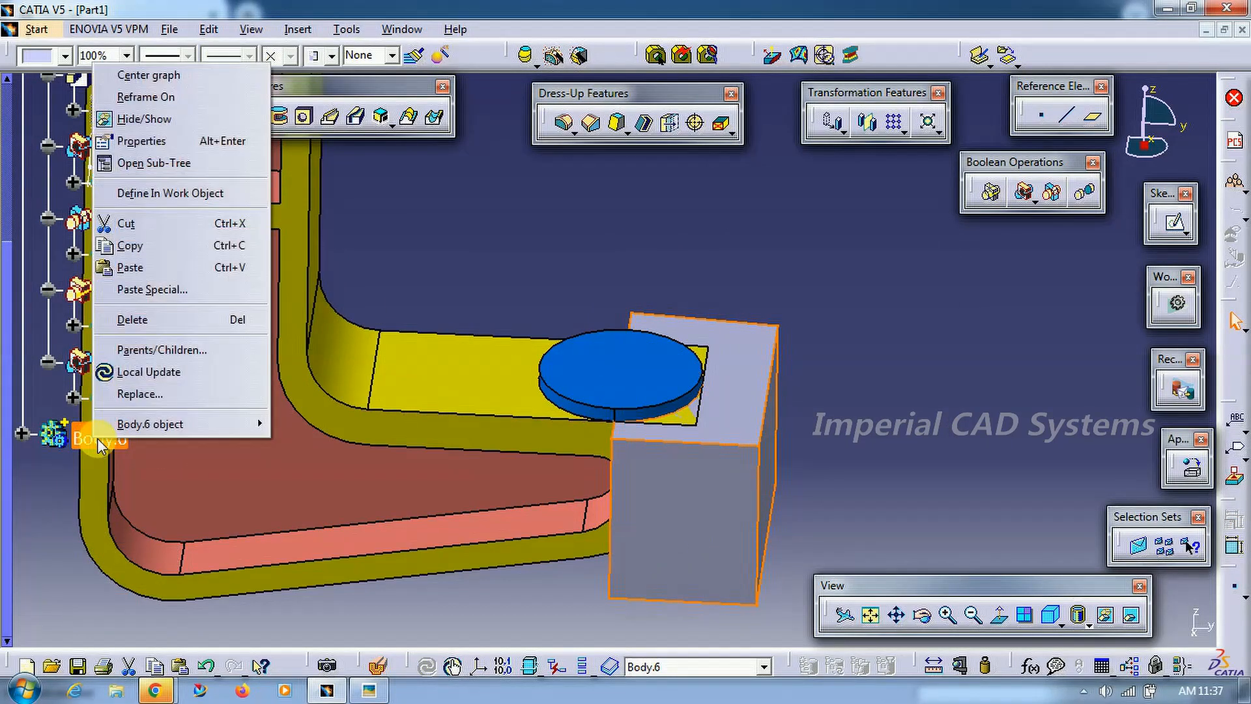
mouse_move(246, 430)
click(315, 224)
middle_drag(757, 246, 556, 284)
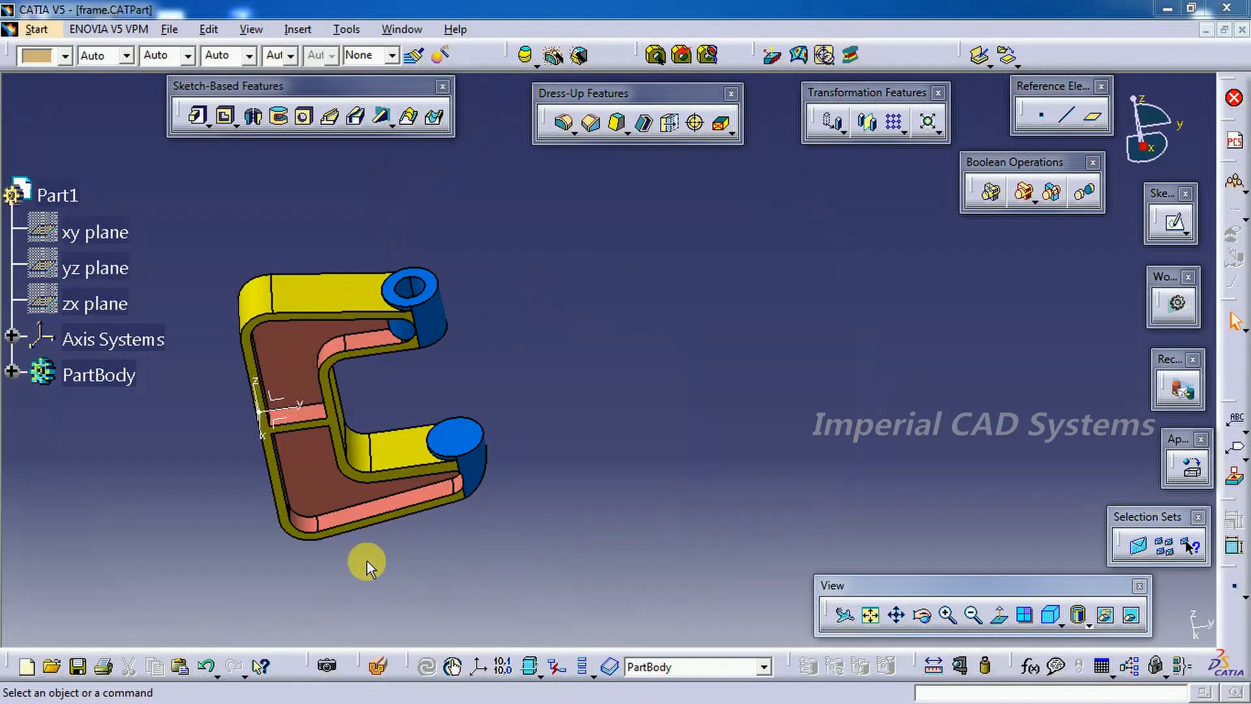
Compare the finished frame's side recesses and middle rib with the section shown in the reference drawing
middle_drag(617, 352, 352, 694)
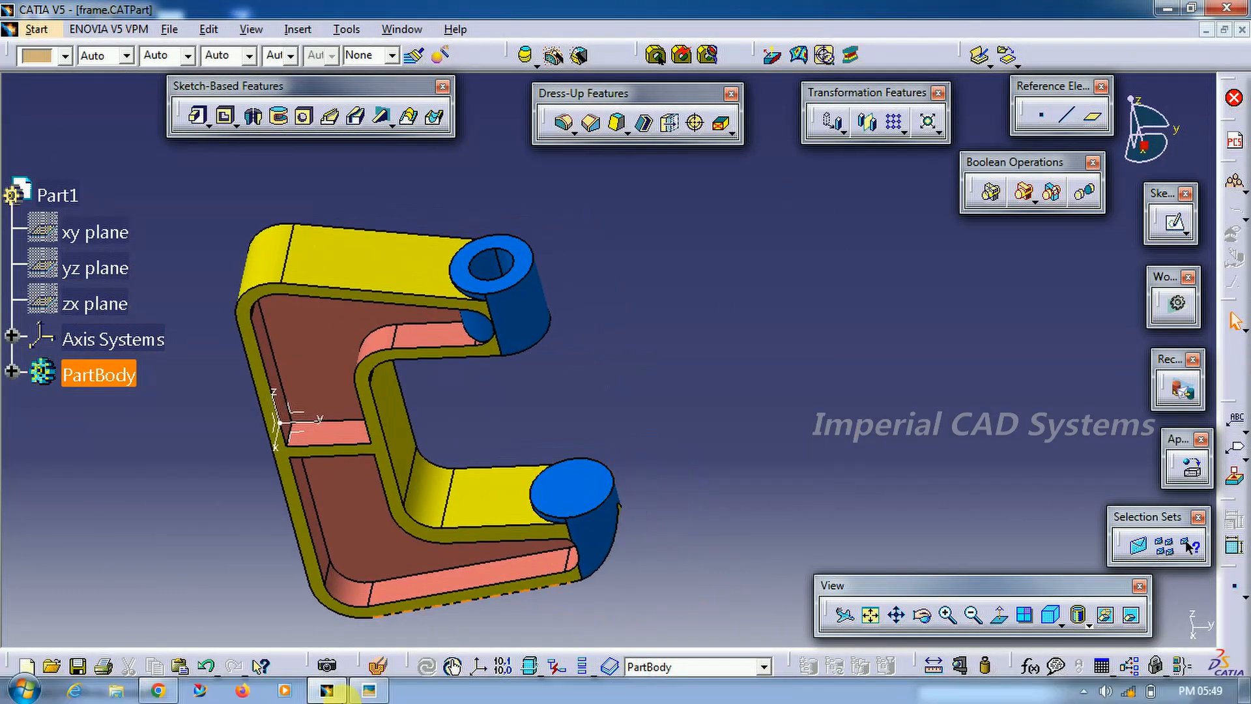
click(367, 697)
middle_drag(419, 468, 422, 483)
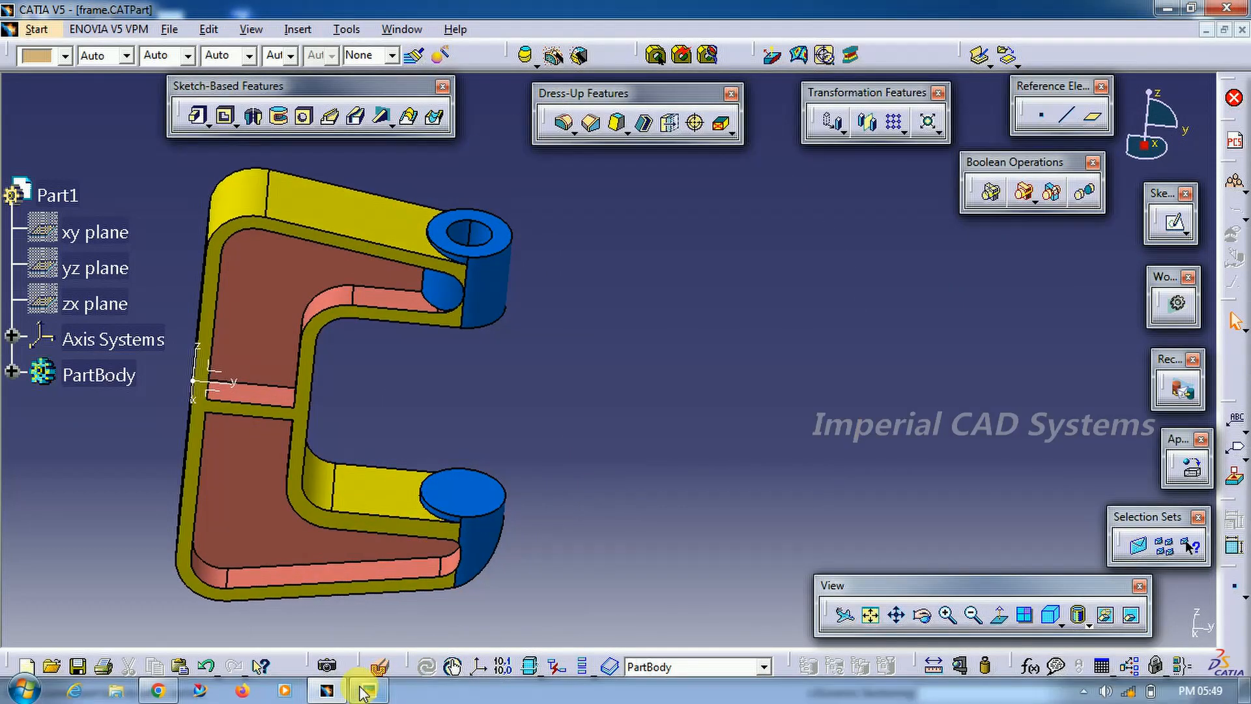
click(370, 691)
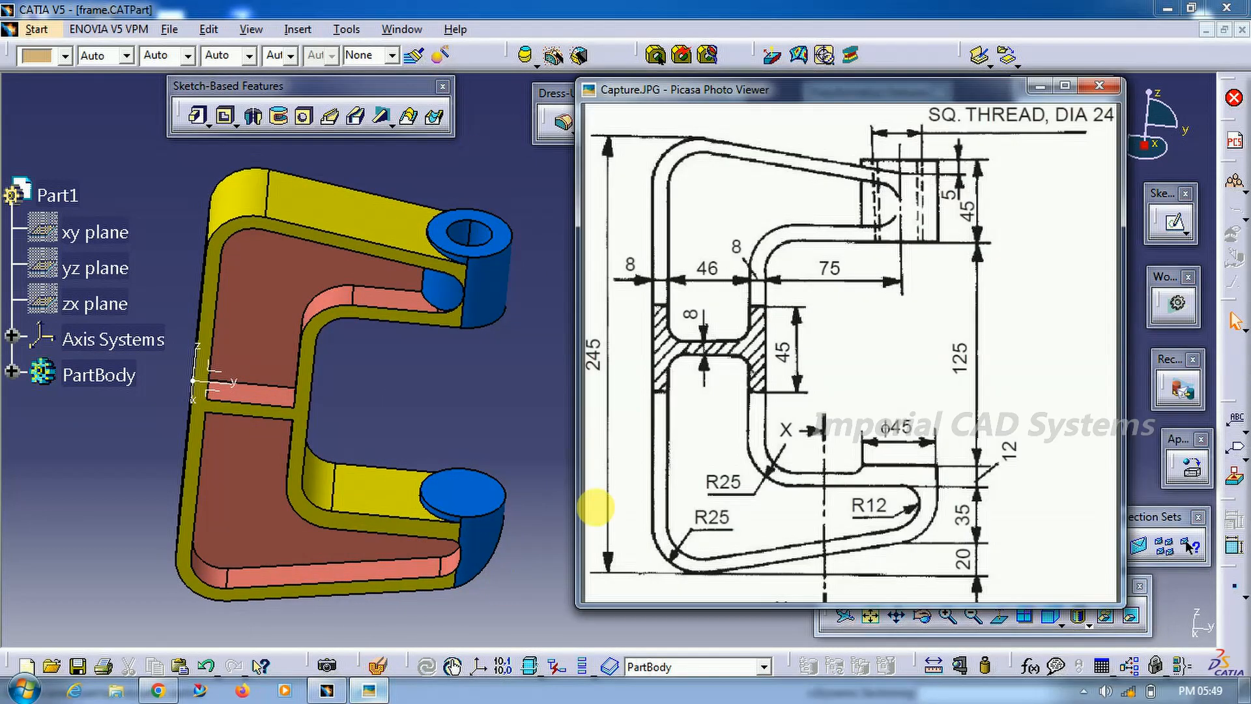
click(275, 417)
middle_drag(358, 456, 375, 404)
click(383, 307)
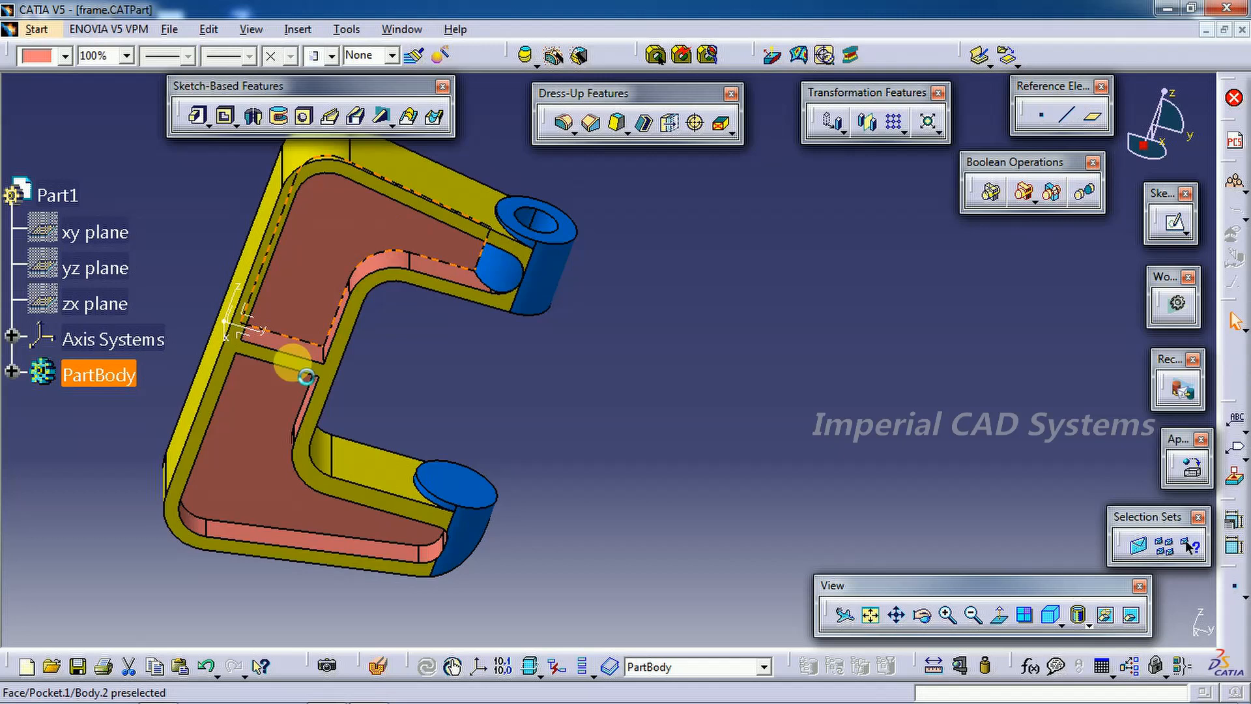
click(391, 529)
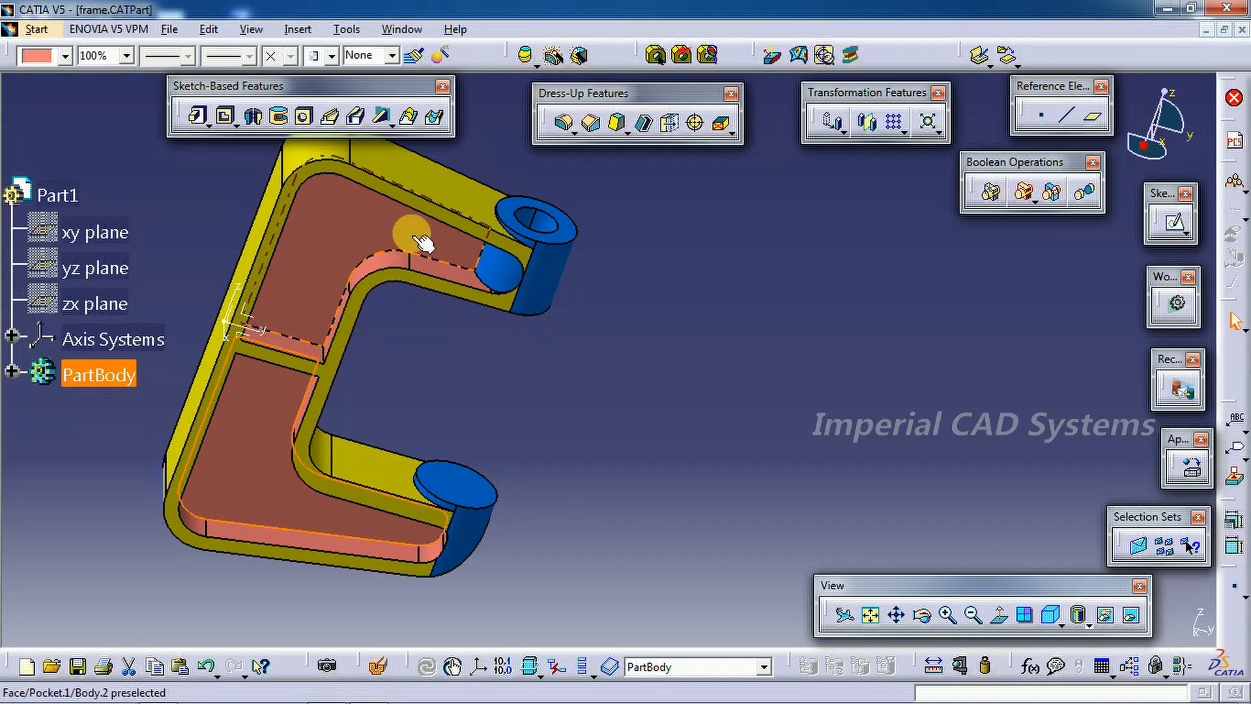
mouse_move(271, 373)
middle_down()
mouse_move(402, 437)
mouse_move(417, 459)
middle_up()
click(372, 692)
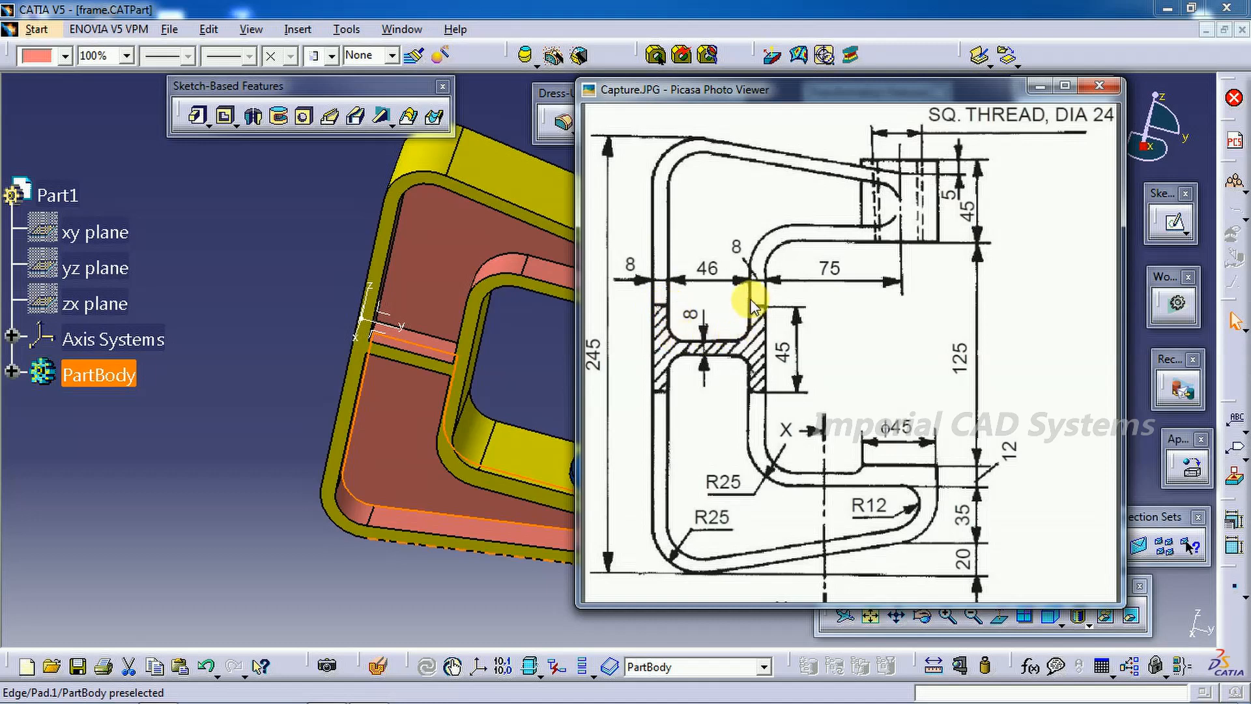
click(250, 350)
middle_drag(319, 427, 603, 372)
middle_drag(623, 480, 423, 486)
middle_drag(533, 406, 438, 422)
Open the side recess pocket's sketch and delete the two horizontal lines bounding the middle rib
click(11, 428)
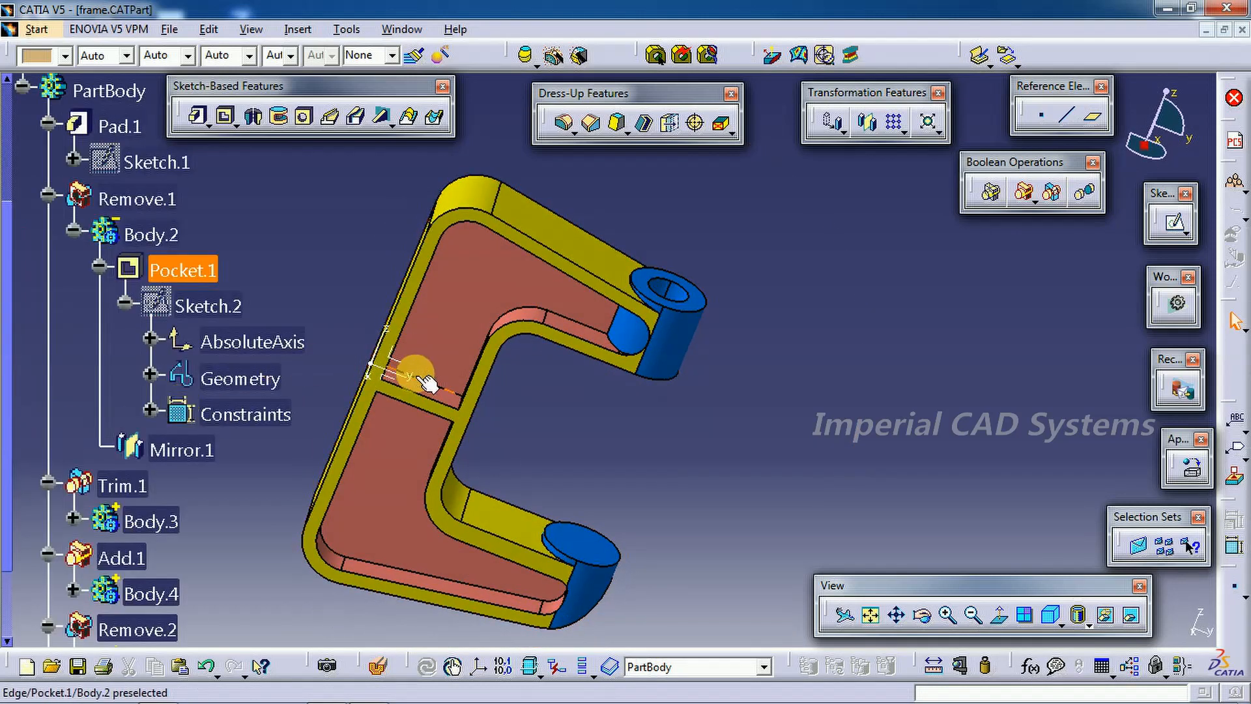
click(134, 199)
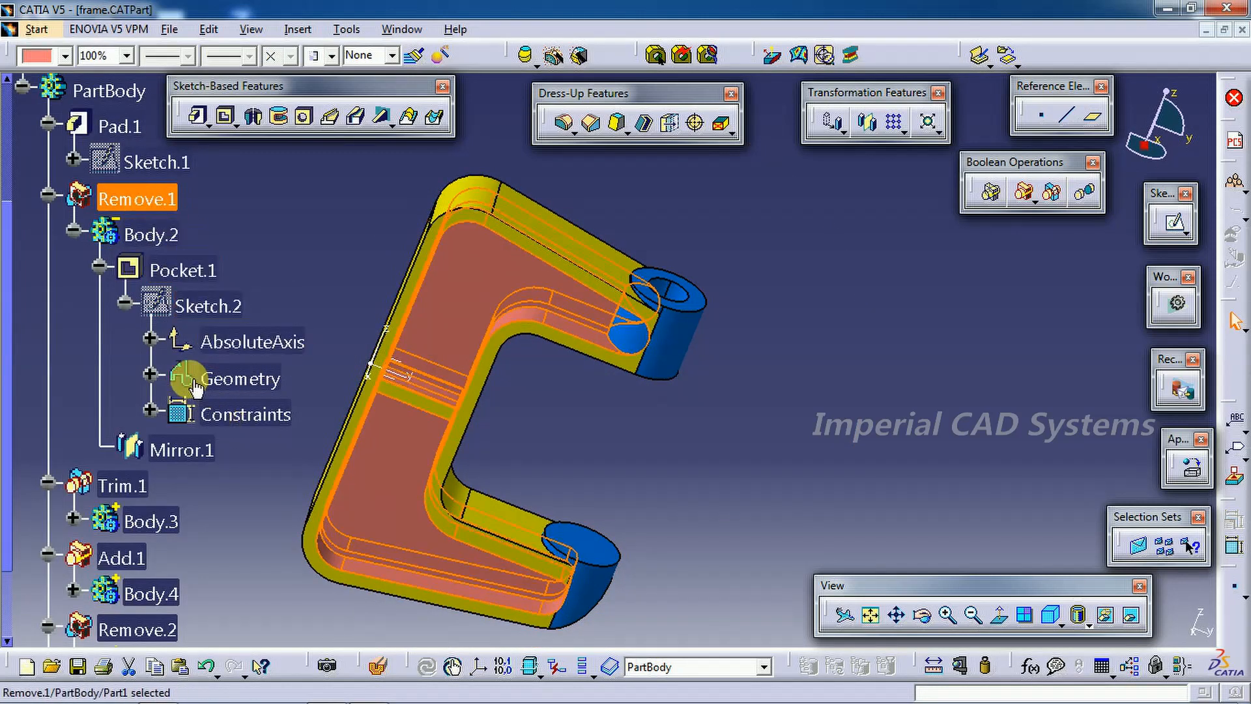
double_click(199, 309)
middle_drag(577, 333, 589, 248)
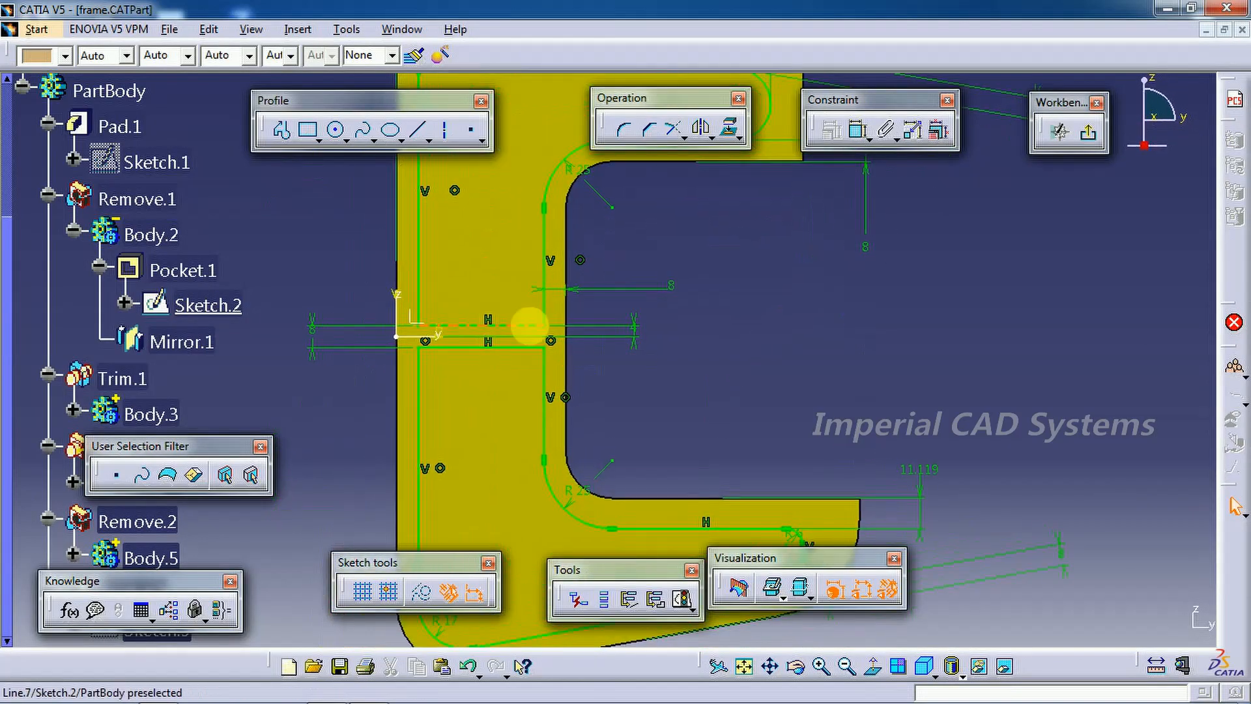
click(489, 324)
right_click(489, 324)
click(528, 573)
right_click(490, 350)
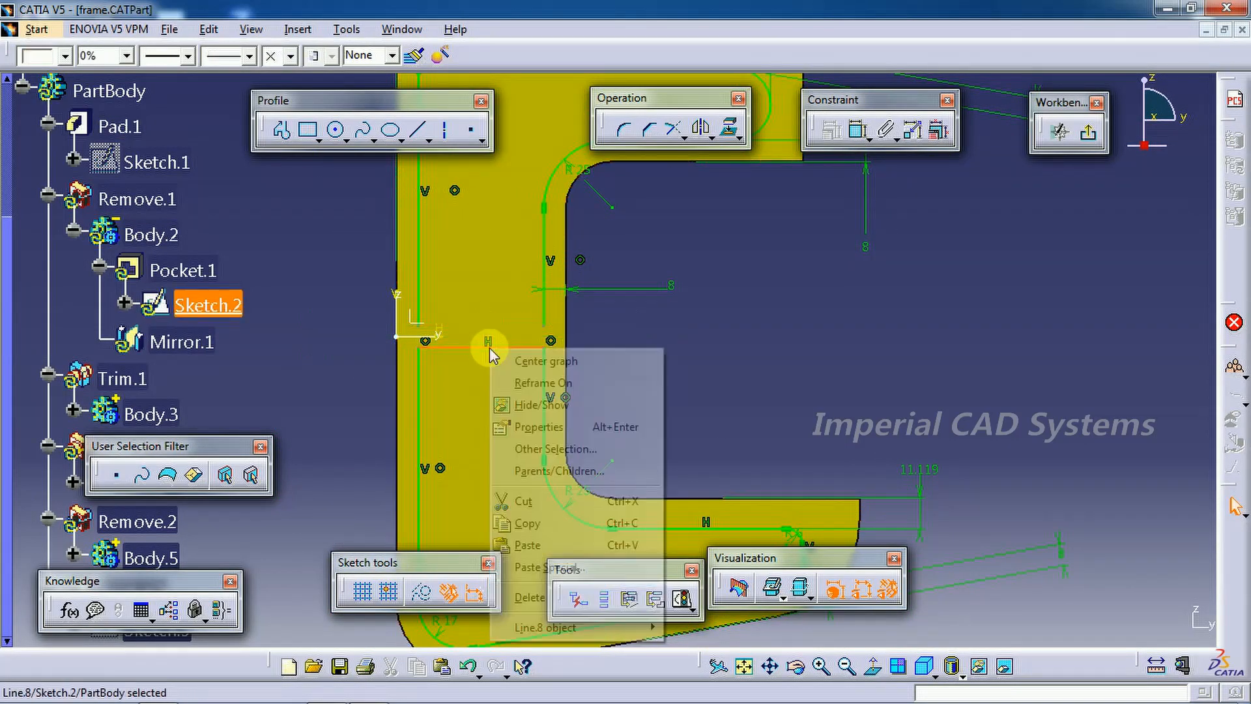
click(532, 596)
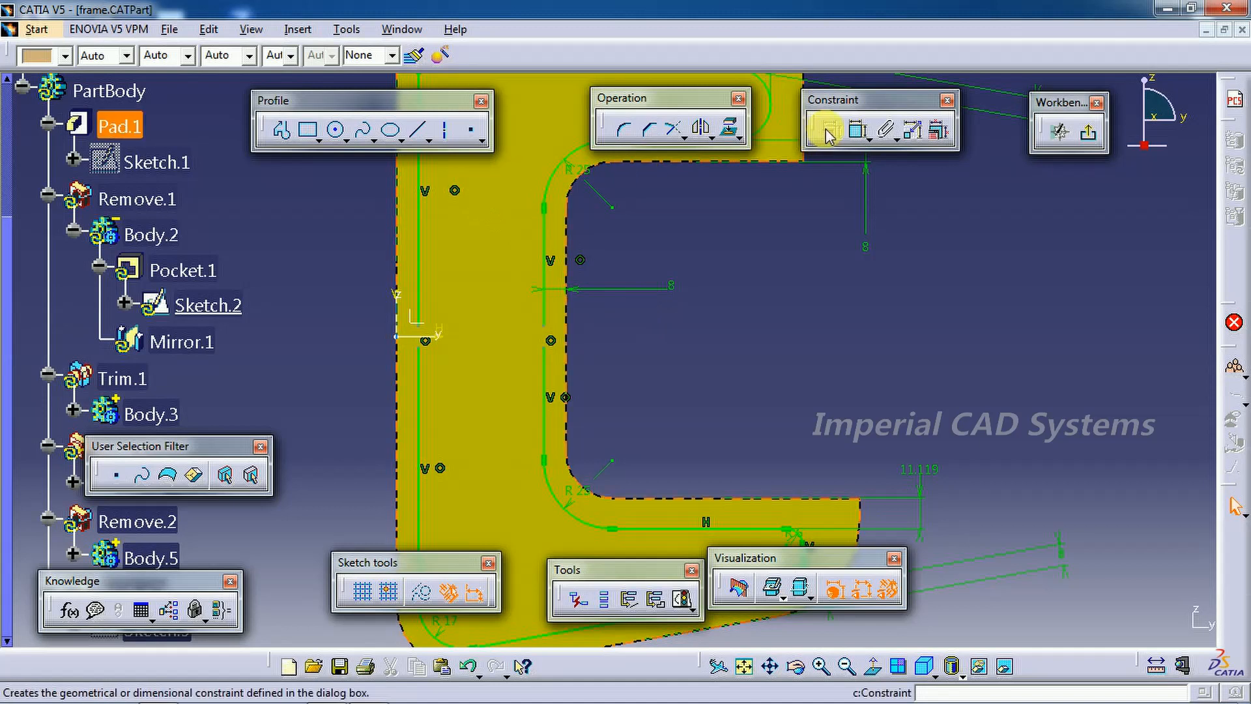
Close the gap in the recess outline beside the frame's back edge by making the two vertical lines' facing endpoints coincident
click(858, 131)
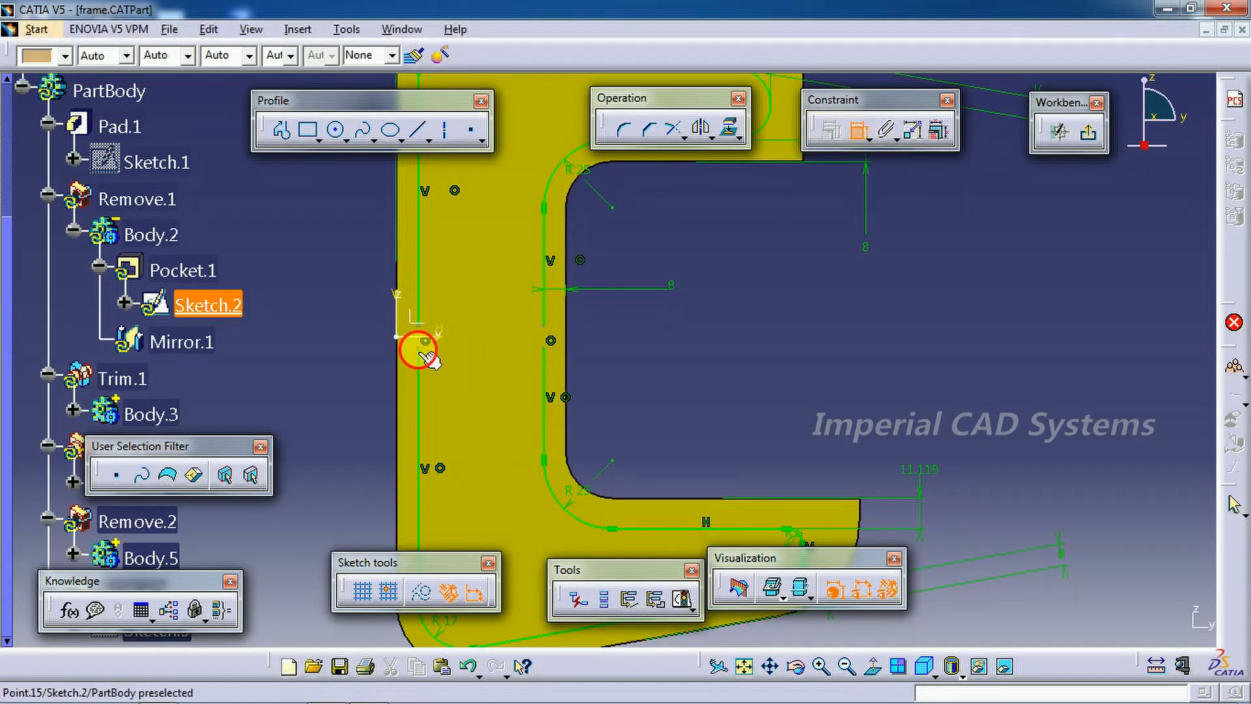
click(420, 329)
right_click(315, 281)
click(369, 416)
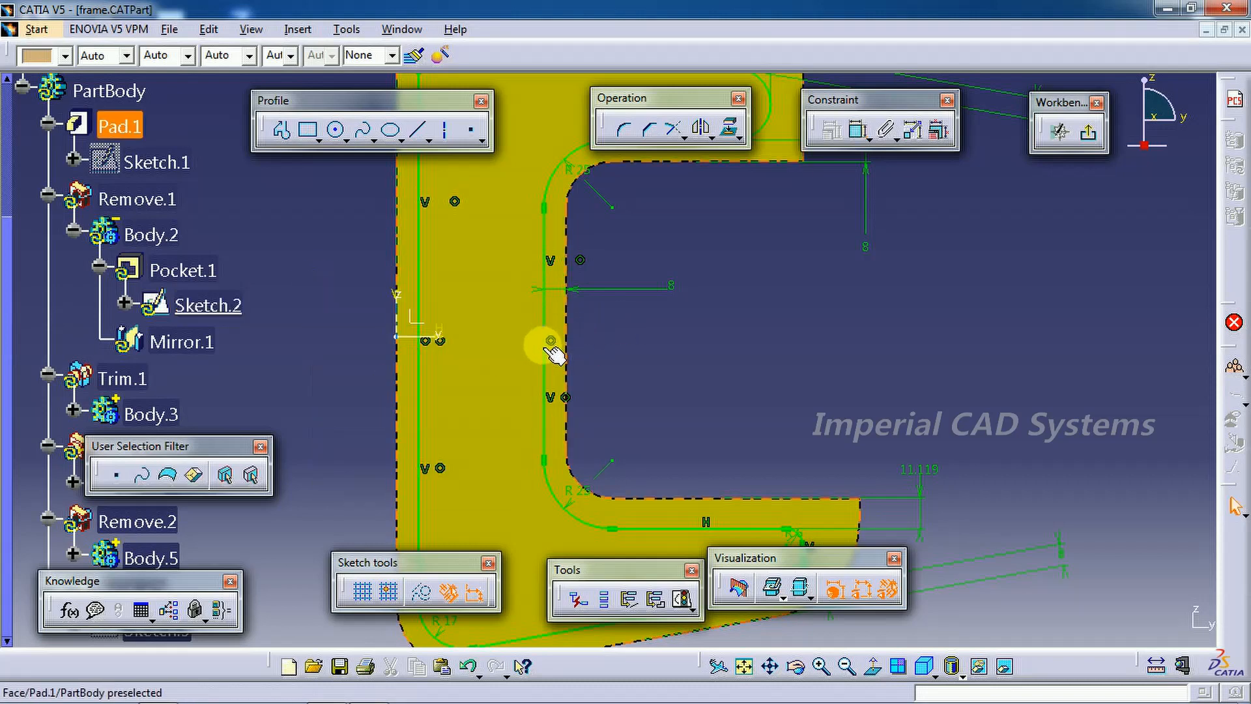
Make the facing endpoints of the recess outline's inner vertical lines coincident, and exit the sketch to rebuild the pocket
click(550, 341)
click(855, 132)
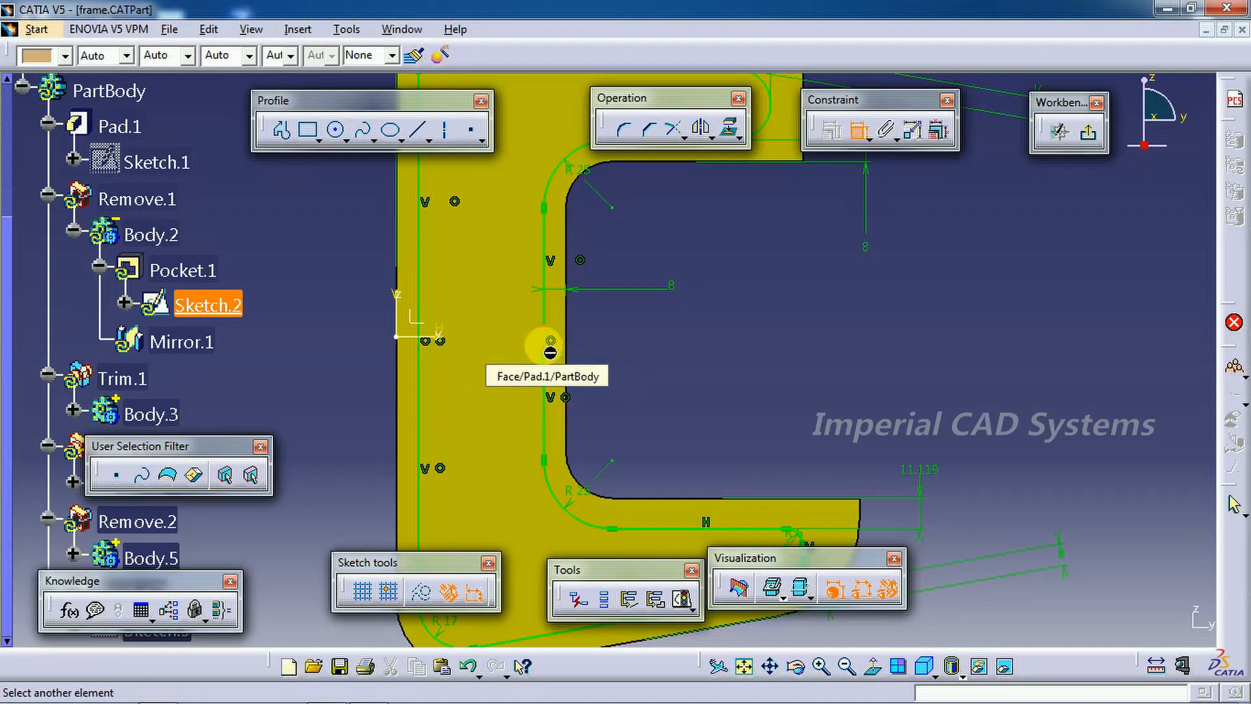
right_click(642, 320)
click(668, 464)
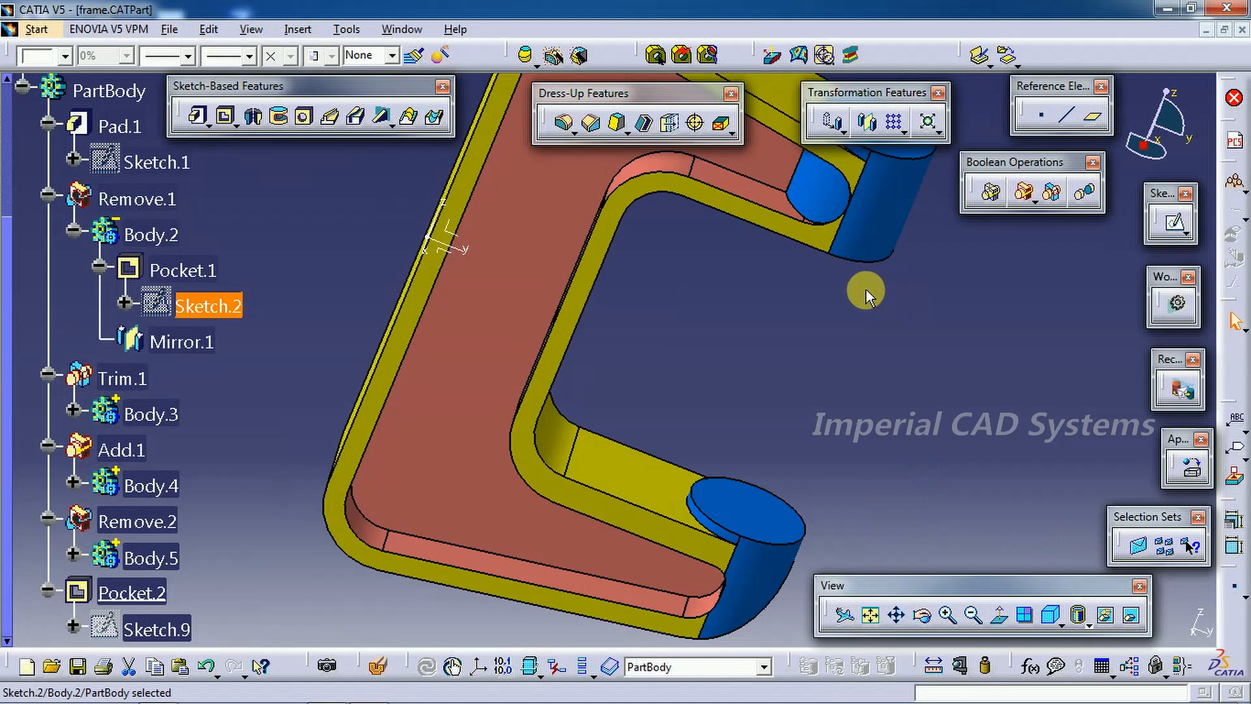
click(718, 331)
mouse_move(718, 330)
middle_down()
mouse_move(734, 411)
mouse_move(695, 404)
mouse_move(648, 419)
mouse_move(668, 451)
mouse_move(699, 430)
middle_up()
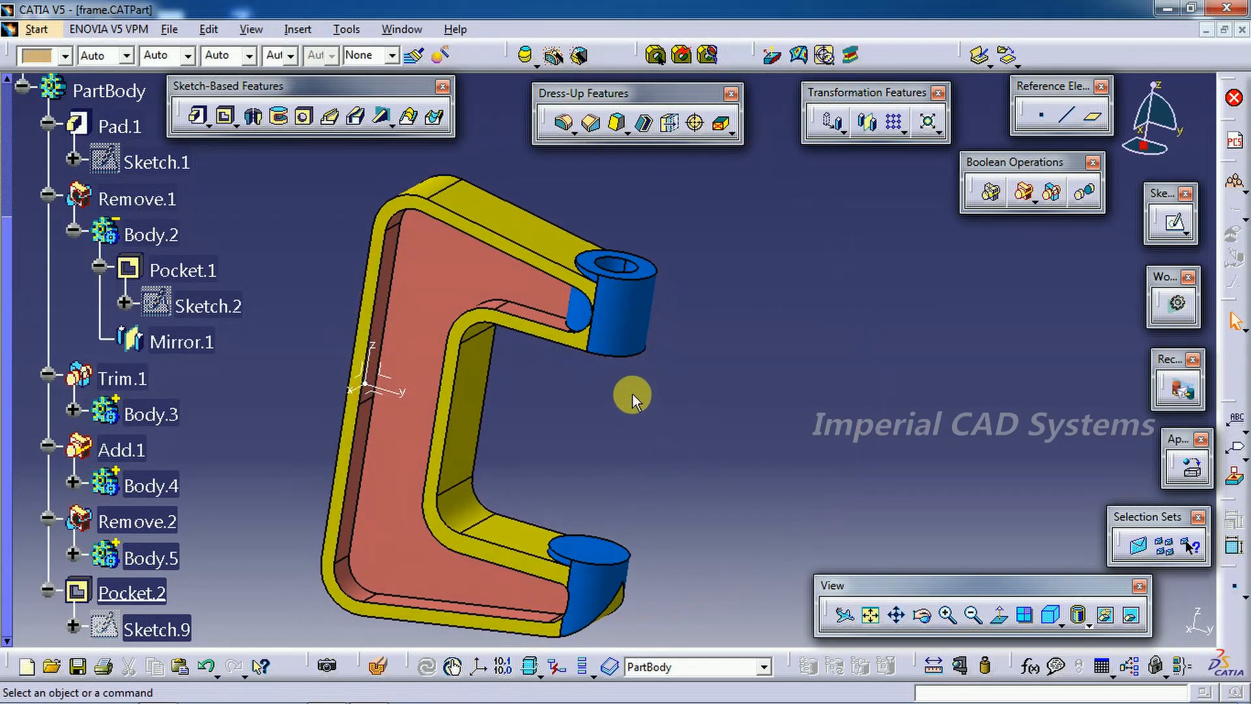